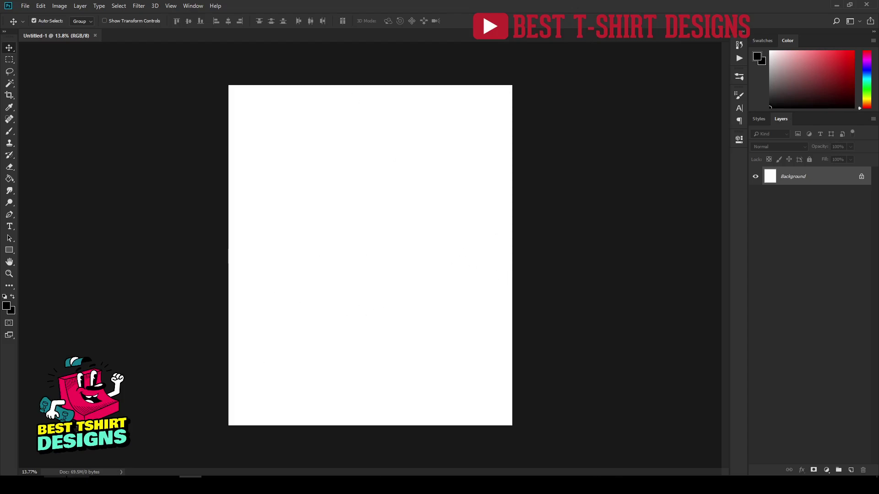
# Browse the 6. Firefighter image folder and preview the transparent full-body firefighter PNG.
pyautogui.click(78, 484)
pyautogui.scroll(3, 391, 288)
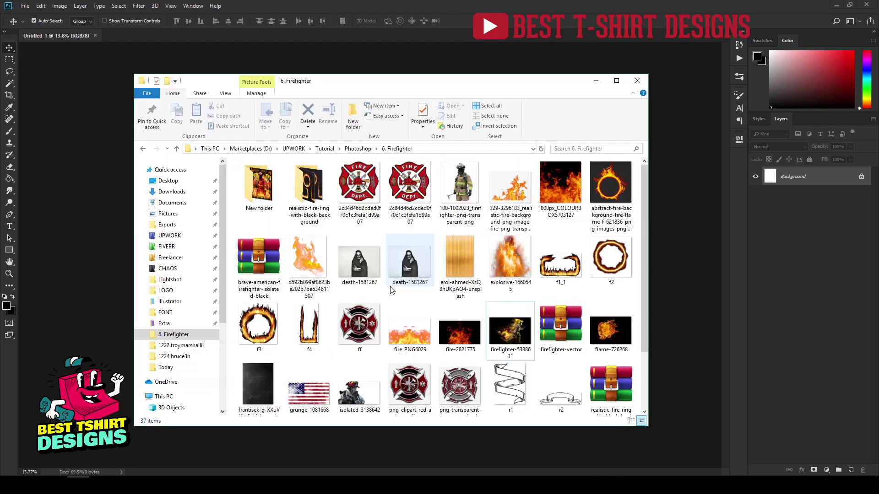
pyautogui.scroll(-2, 562, 262)
pyautogui.scroll(2, 527, 341)
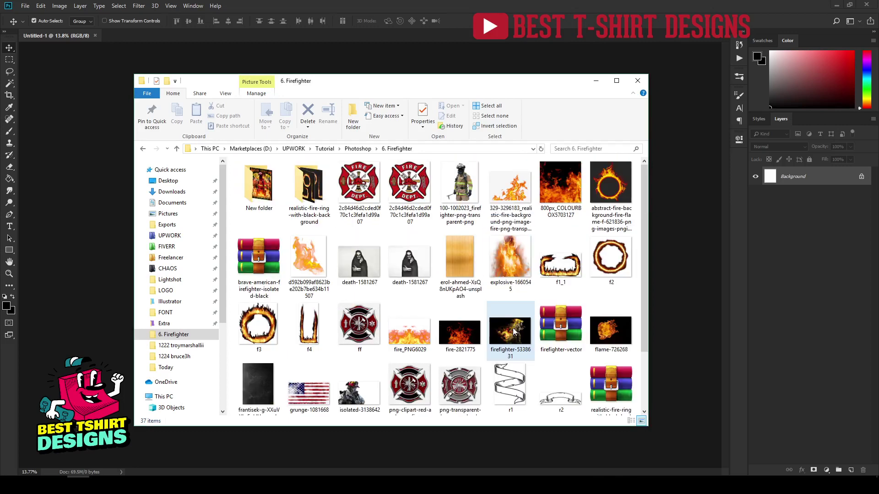
pyautogui.scroll(-3, 567, 257)
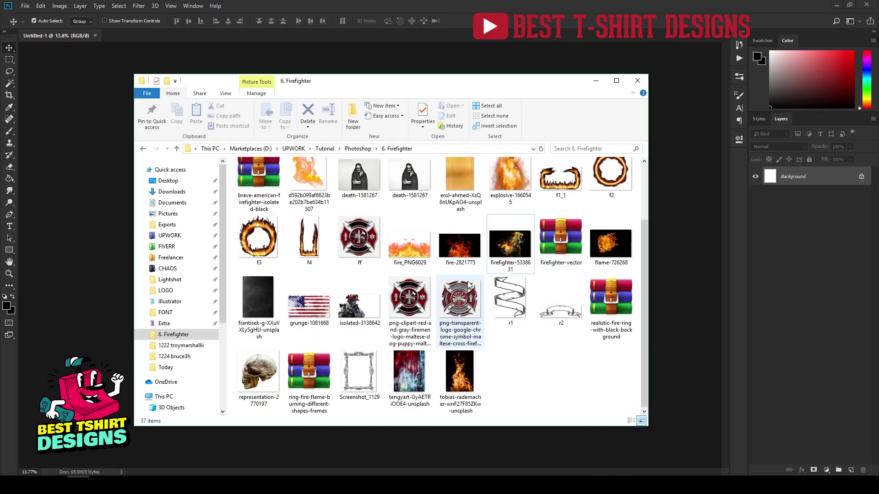
pyautogui.scroll(2, 485, 210)
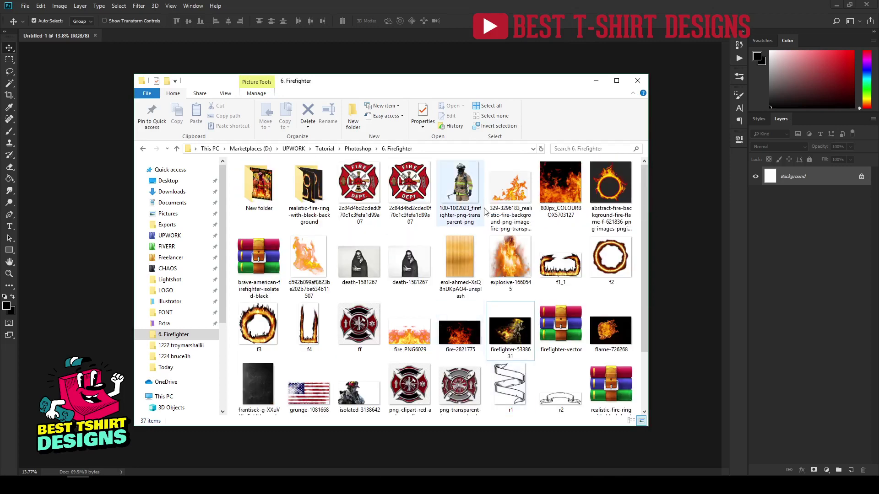
pyautogui.doubleClick(465, 184)
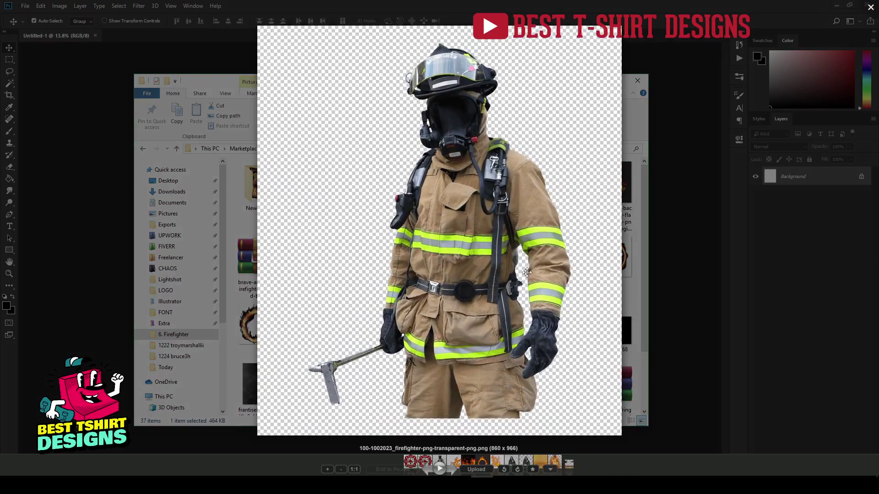
pyautogui.click(630, 221)
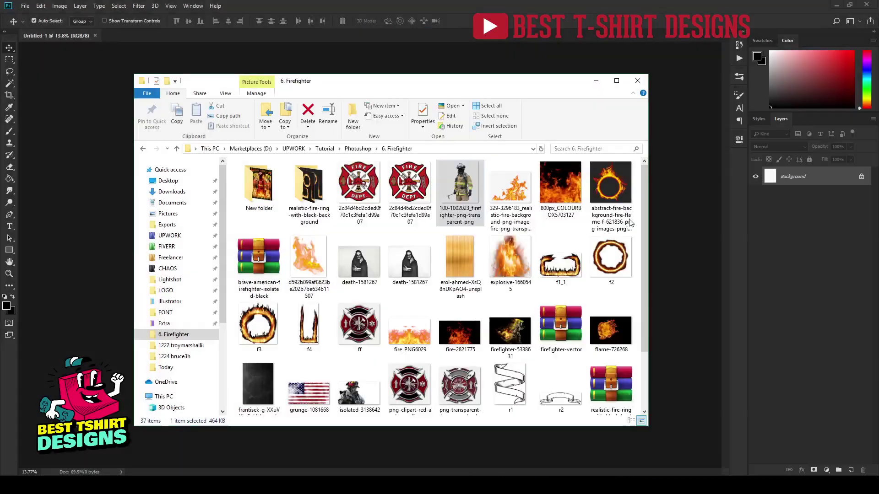
# Look through the remaining source images, preview the isolated orange flame picture and return to the blank document.
pyautogui.scroll(-2, 490, 274)
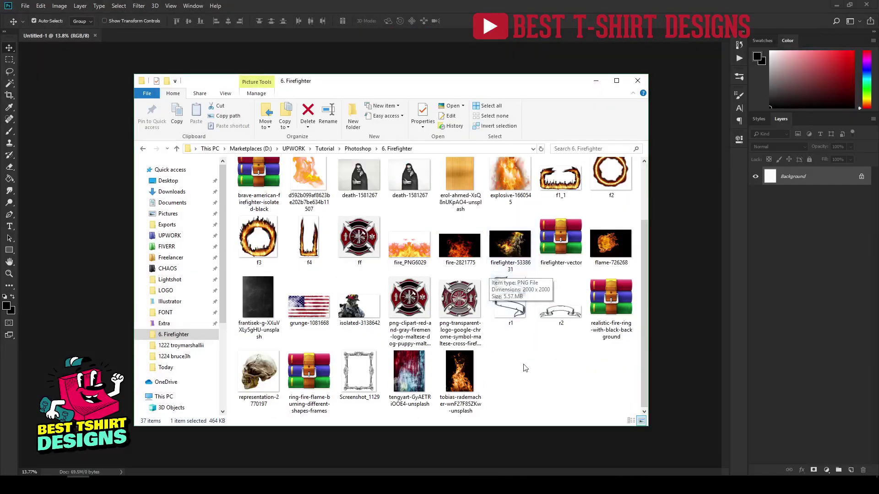
pyautogui.click(531, 380)
pyautogui.scroll(3, 531, 380)
pyautogui.doubleClick(300, 265)
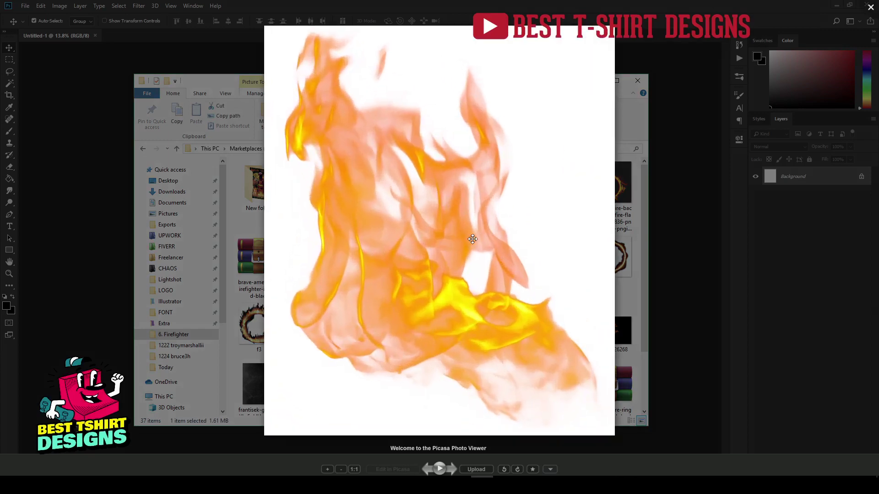
pyautogui.click(871, 7)
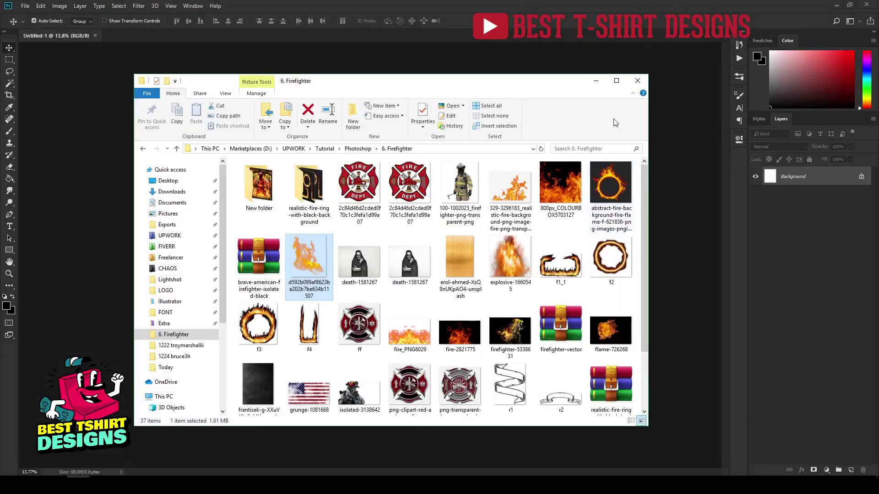
pyautogui.click(596, 81)
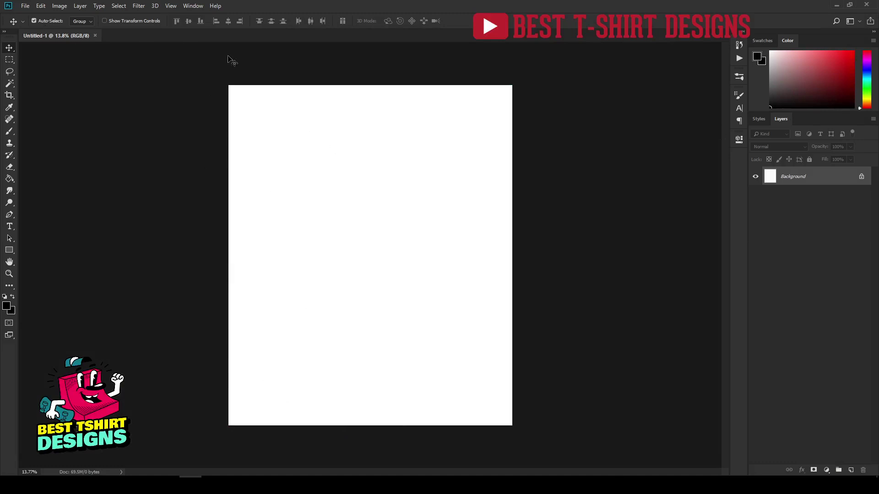
# Check the document's width, height and resolution in Image Size and leave them as they are.
pyautogui.click(65, 7)
pyautogui.click(73, 73)
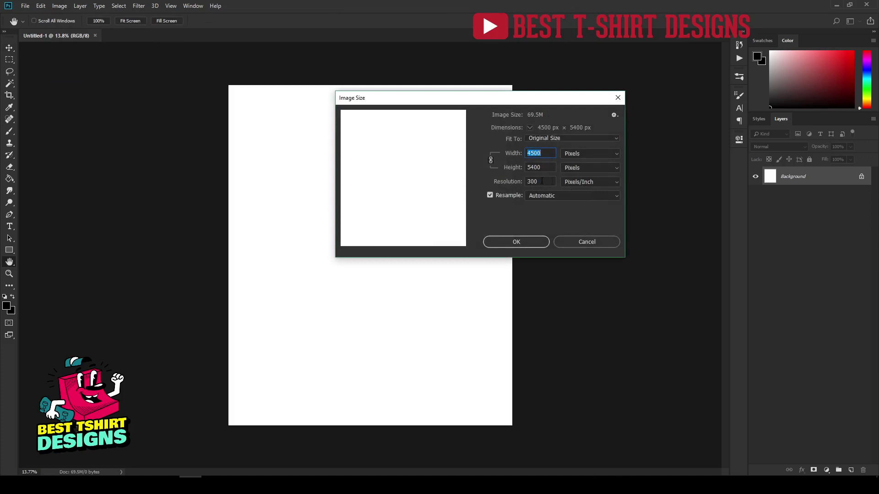
pyautogui.click(602, 243)
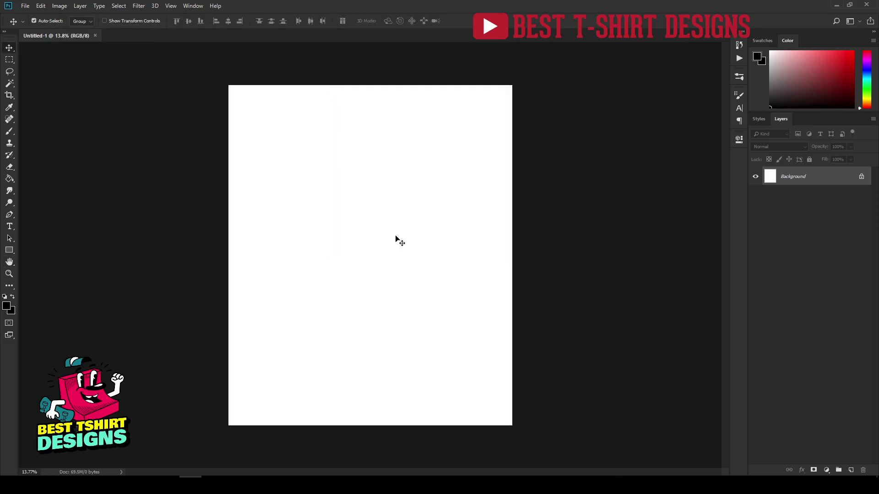
# Replace the unlocked white background layer with a black (000000) Solid Color fill layer.
pyautogui.click(862, 178)
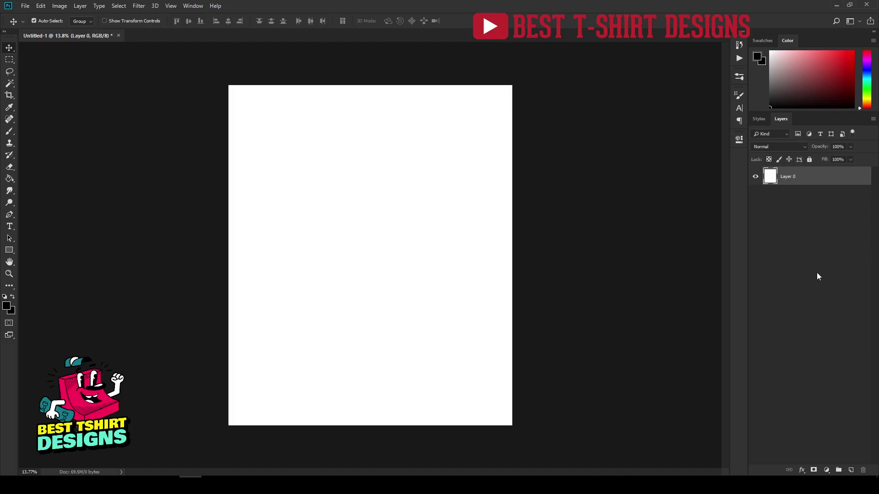
pyautogui.click(827, 470)
pyautogui.click(826, 307)
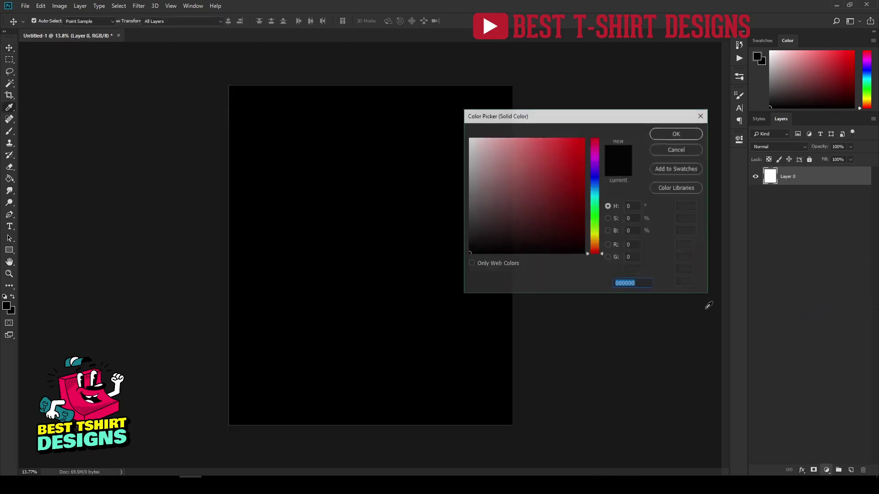
pyautogui.moveTo(489, 235); pyautogui.dragTo(446, 270)
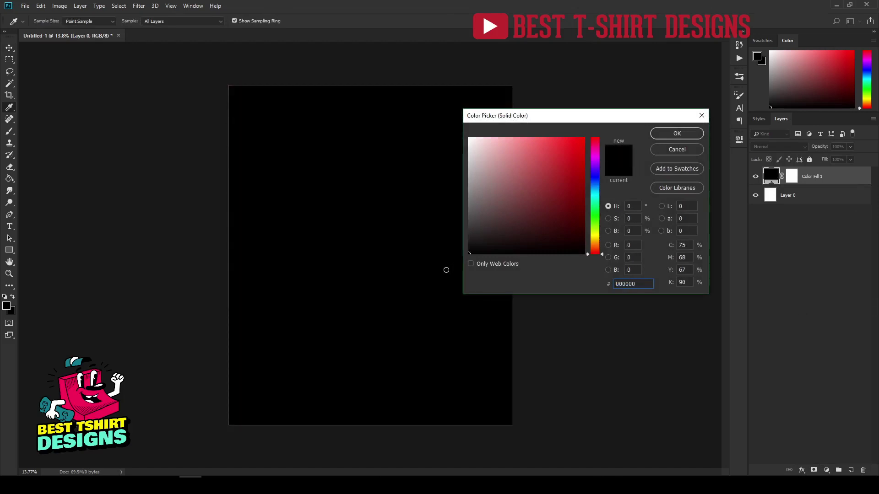
pyautogui.click(665, 137)
pyautogui.click(609, 300)
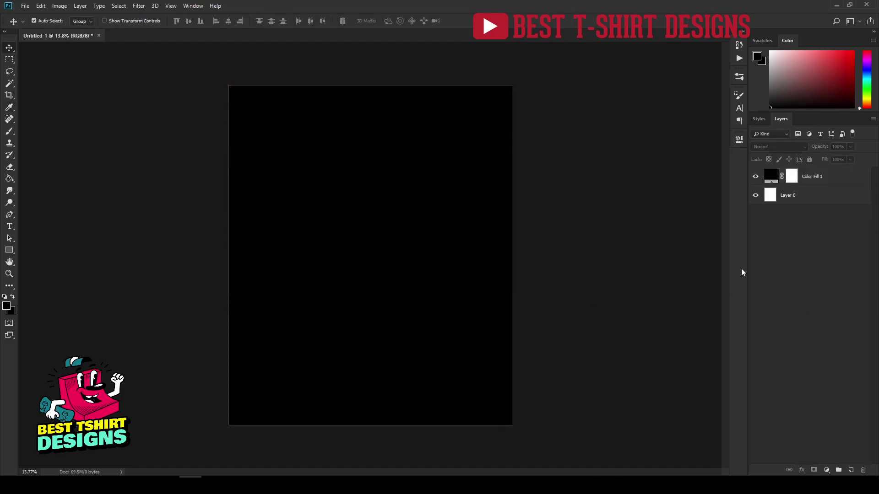
pyautogui.click(798, 196)
pyautogui.press('Delete')
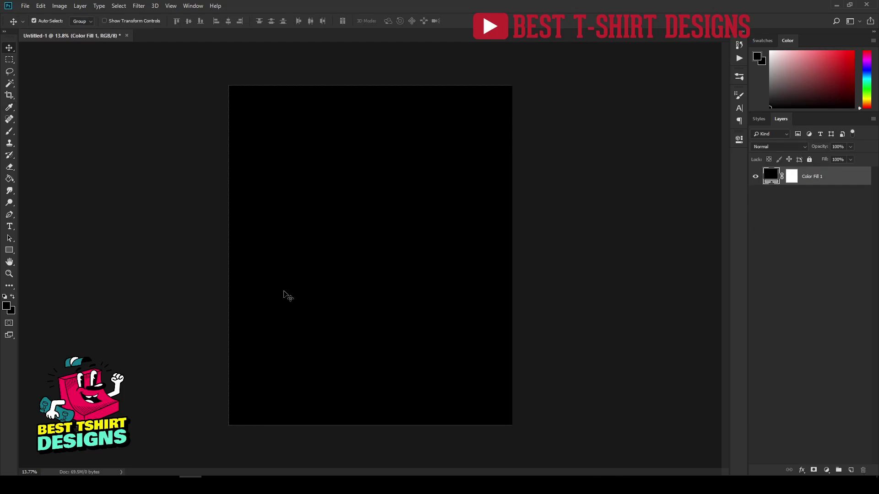
# Preview the f3 fire-ring image in the 6. Firefighter folder, inspect its edges up close and return to Photoshop.
pyautogui.click(78, 485)
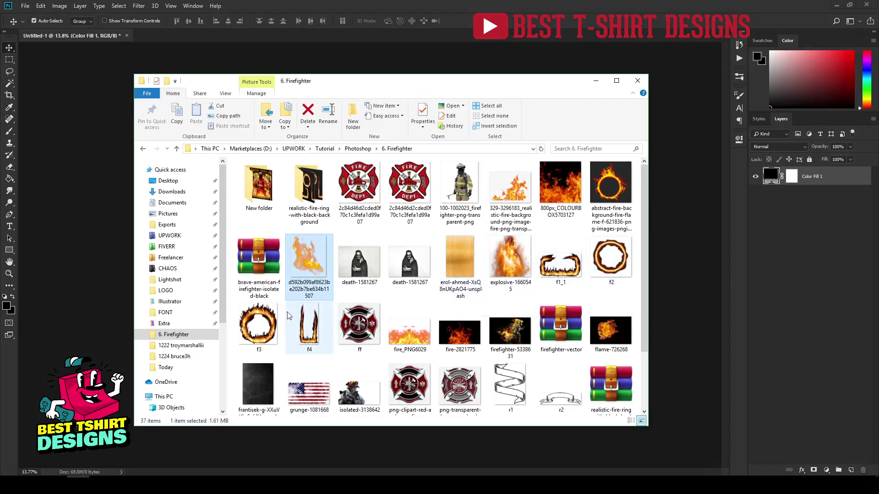
pyautogui.click(271, 328)
pyautogui.doubleClick(272, 328)
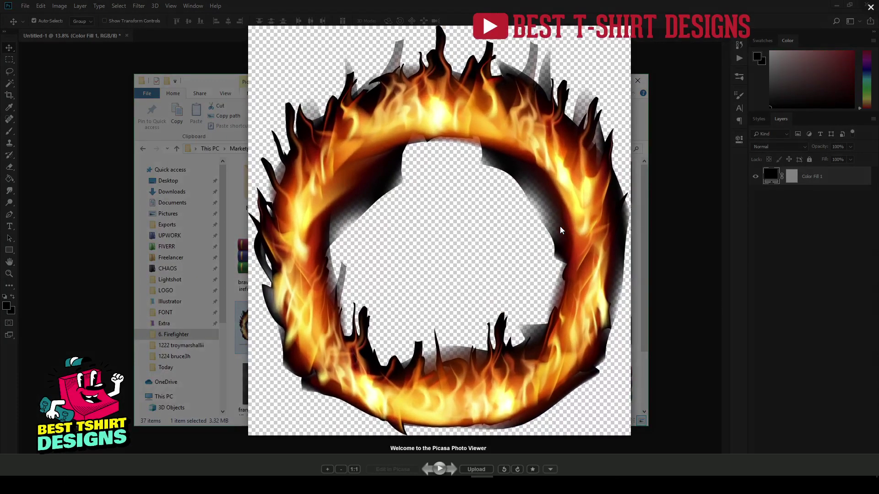
pyautogui.scroll(5, 526, 166)
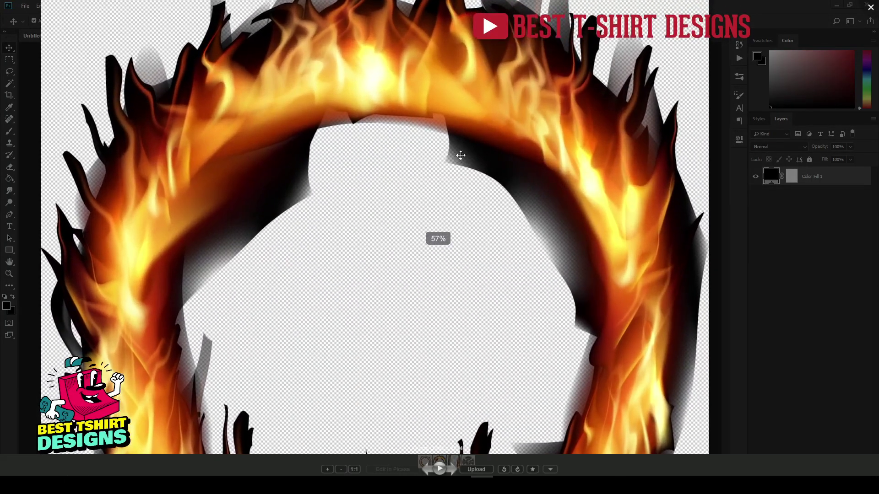
pyautogui.scroll(-4, 448, 210)
pyautogui.scroll(-1, 449, 210)
pyautogui.click(610, 95)
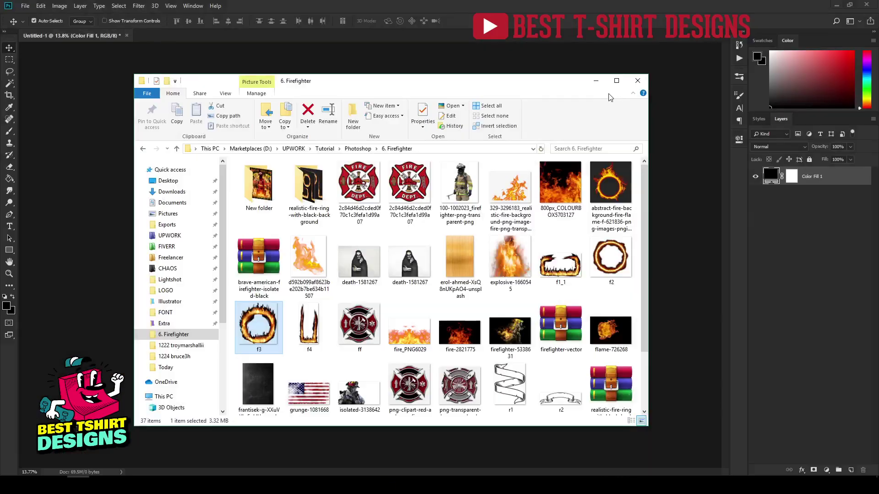
pyautogui.click(596, 82)
pyautogui.click(581, 210)
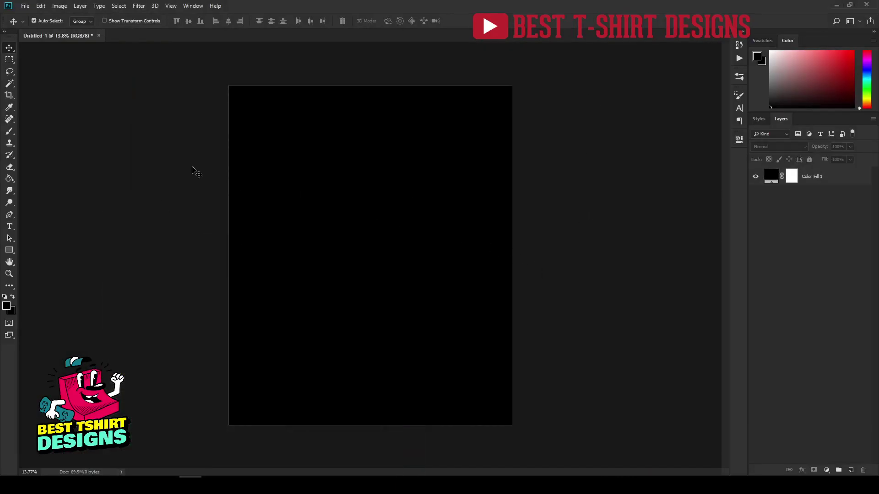
# Place the f3 fire-ring image from the 6. Firefighter folder into the document as a linked file.
pyautogui.click(26, 6)
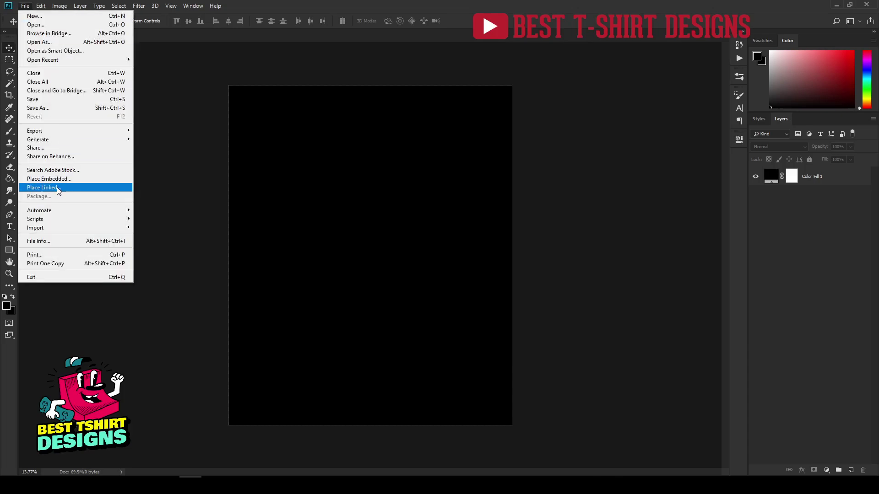
pyautogui.click(58, 191)
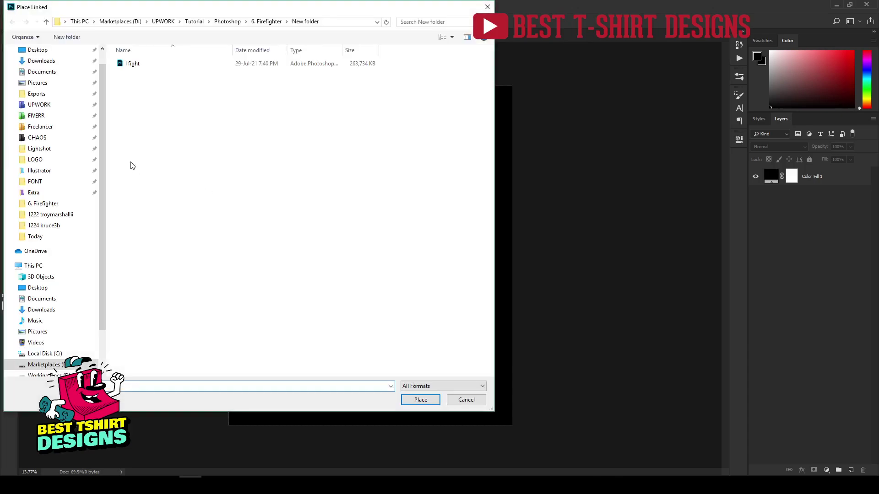
pyautogui.click(206, 156)
pyautogui.press('BackSpace')
pyautogui.scroll(-3, 319, 238)
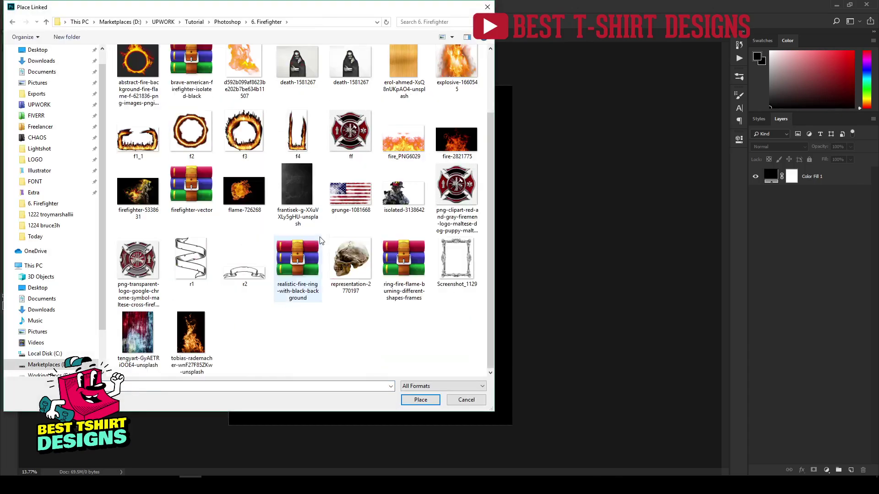
pyautogui.doubleClick(249, 139)
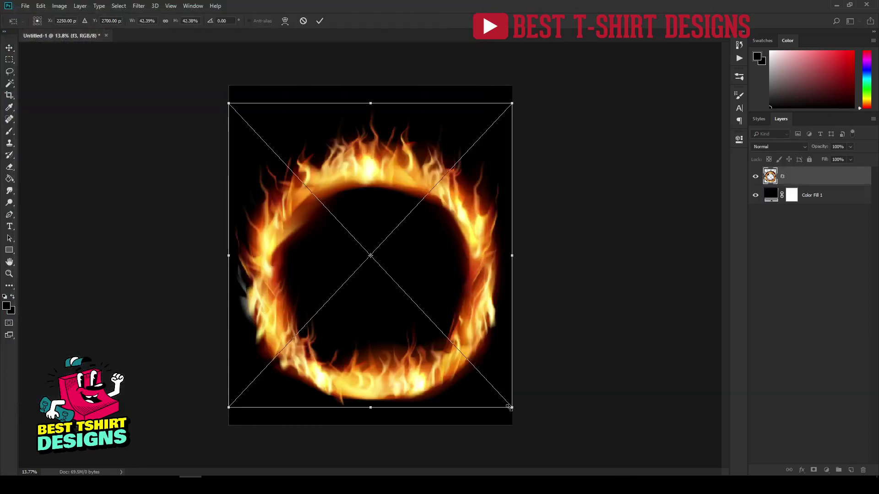
# Scale the fire ring proportionally to about three quarters of the canvas width and move its centre up to about Y 2323 px.
pyautogui.moveTo(508, 406); pyautogui.dragTo(482, 369)
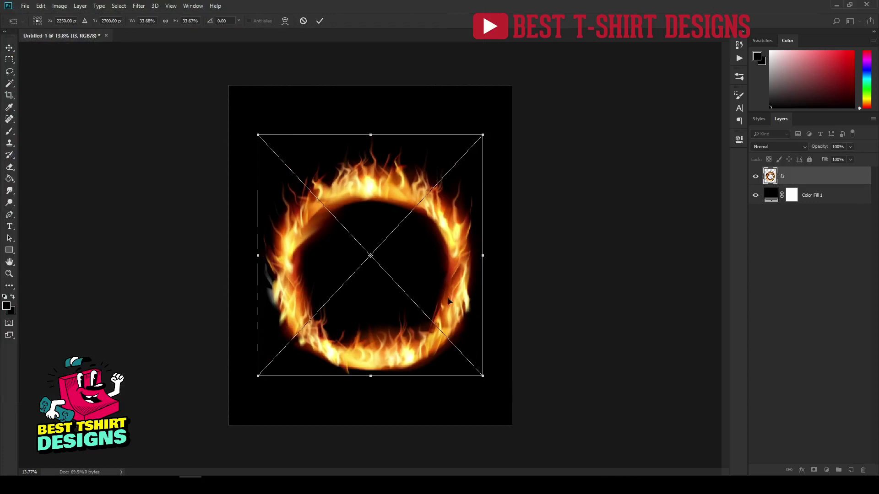
pyautogui.moveTo(448, 305); pyautogui.dragTo(449, 283)
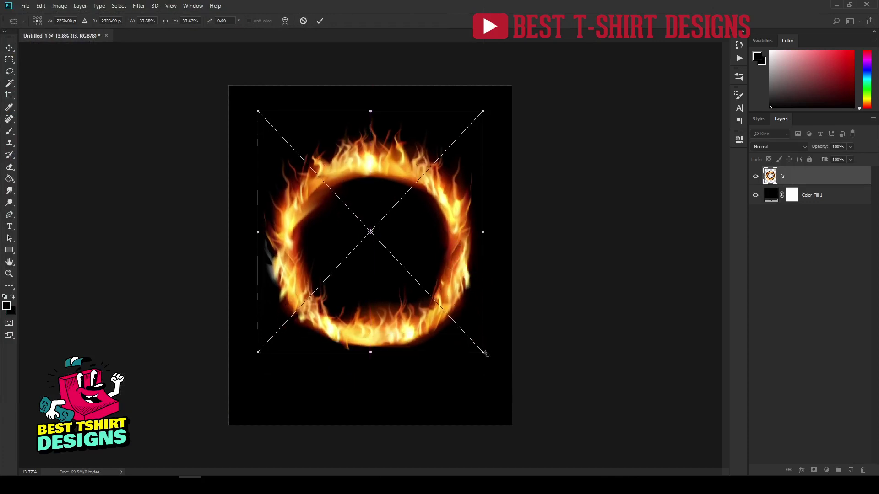
pyautogui.moveTo(485, 353); pyautogui.dragTo(476, 345)
pyautogui.press('Return')
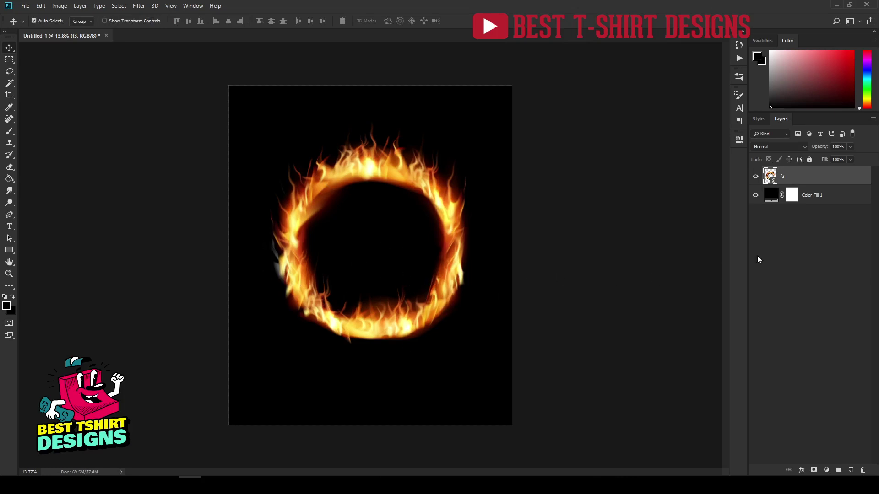
# Temporarily hide the black Color Fill 1 layer to inspect the fire ring's dark edges against transparency.
pyautogui.click(755, 196)
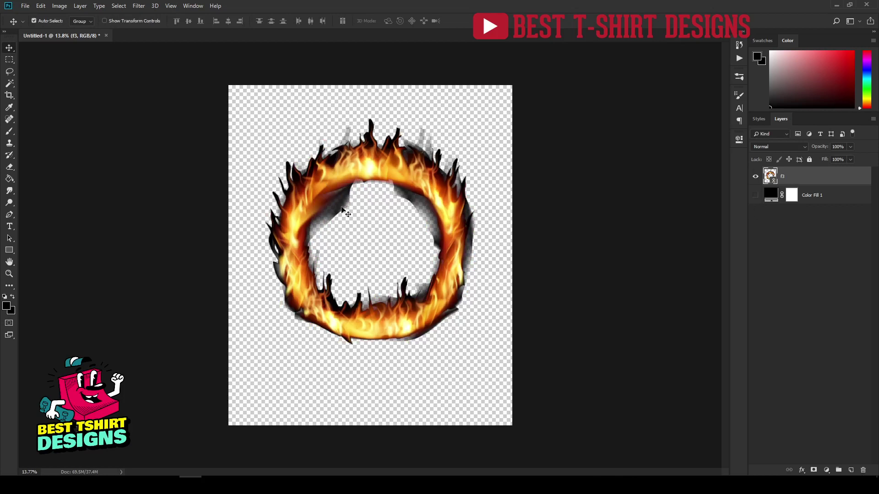
pyautogui.click(755, 196)
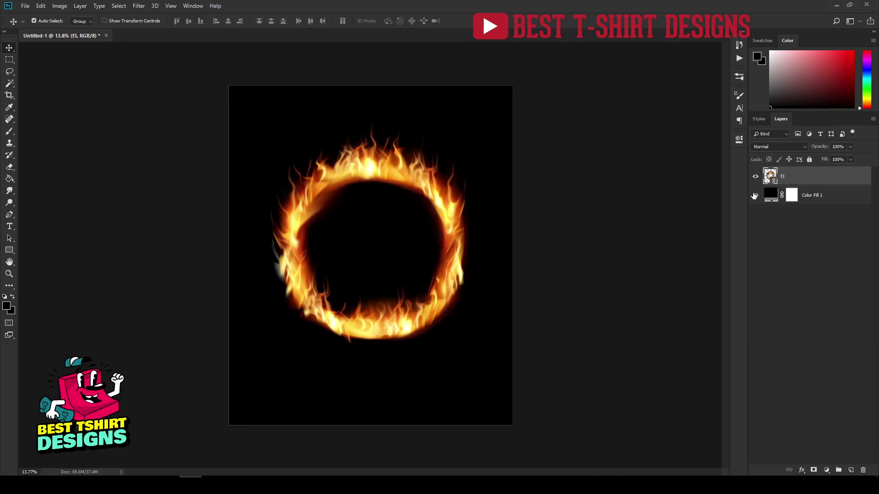
pyautogui.click(553, 320)
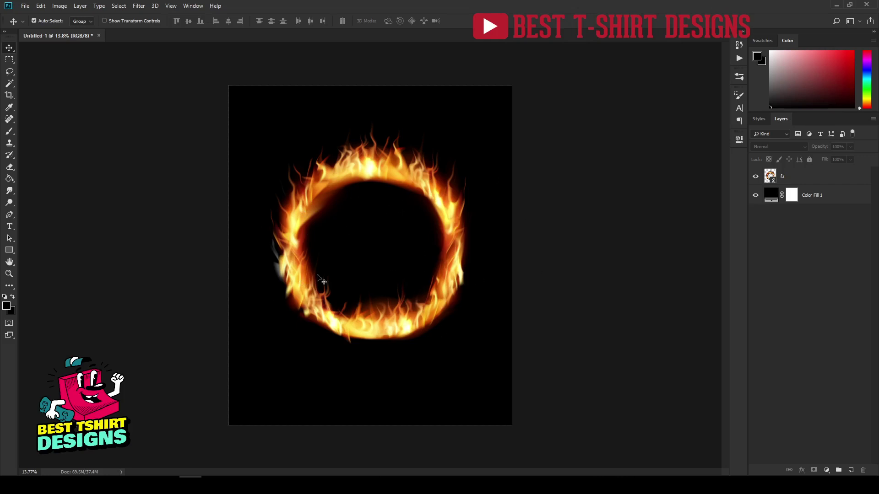
# Move the fire ring slightly down on the canvas and deselect its layer.
pyautogui.moveTo(451, 233); pyautogui.dragTo(451, 241)
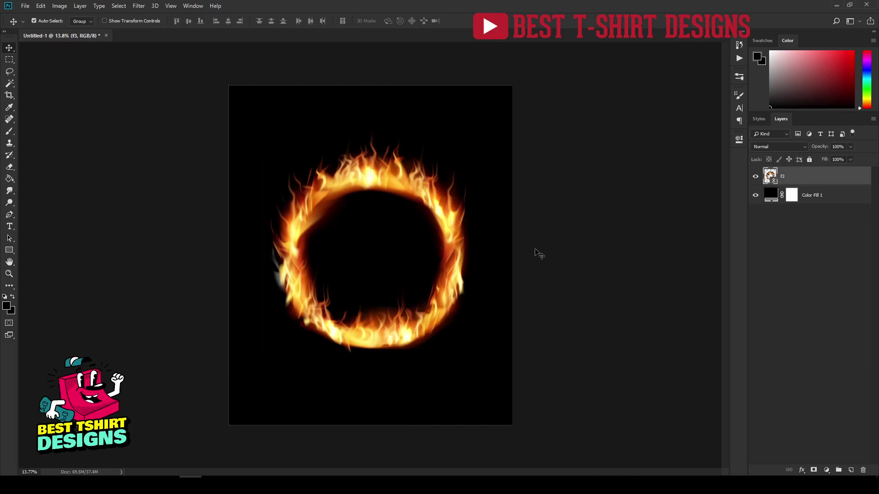
pyautogui.click(620, 217)
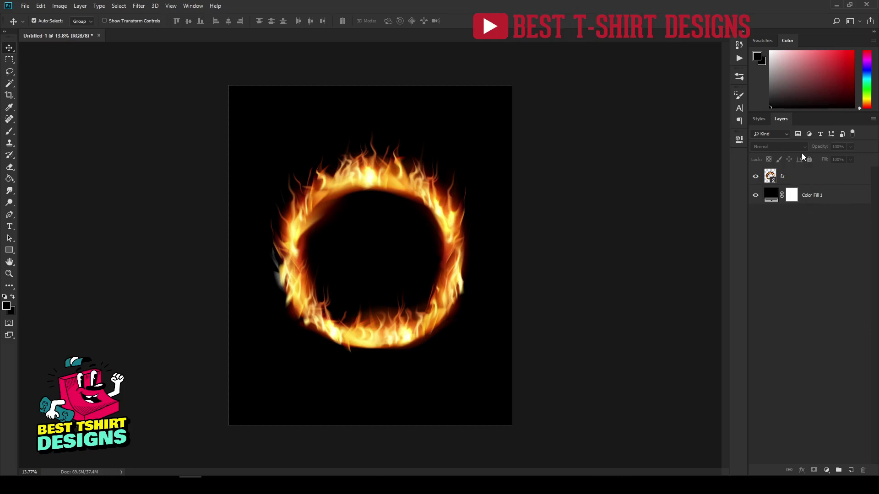
# Undock the Layers panel so it floats beside the canvas.
pyautogui.moveTo(781, 119); pyautogui.dragTo(631, 35)
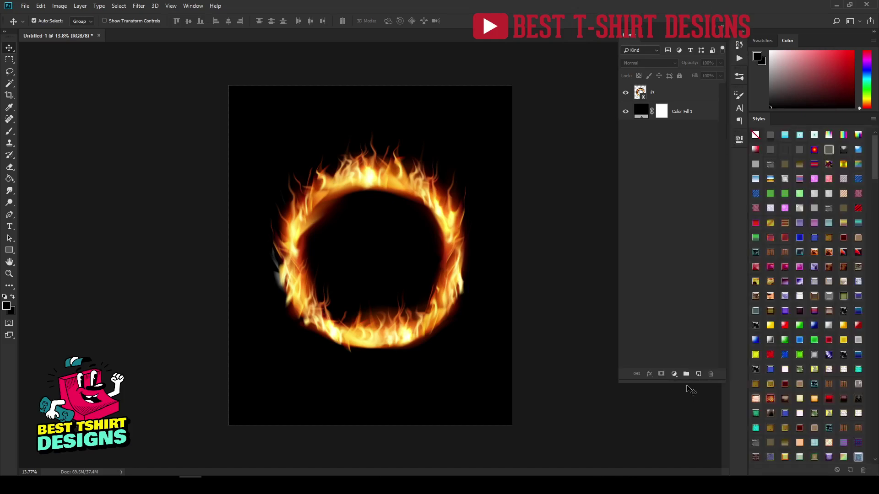
# Lengthen the floating Layers panel and place the firefighter-5338631 picture as a linked image above the fire ring.
pyautogui.moveTo(686, 381); pyautogui.dragTo(695, 465)
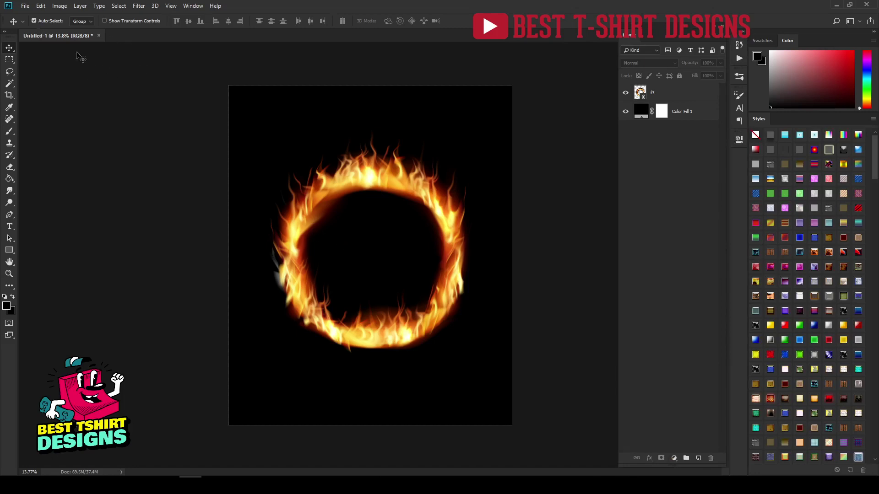
pyautogui.click(26, 6)
pyautogui.click(59, 187)
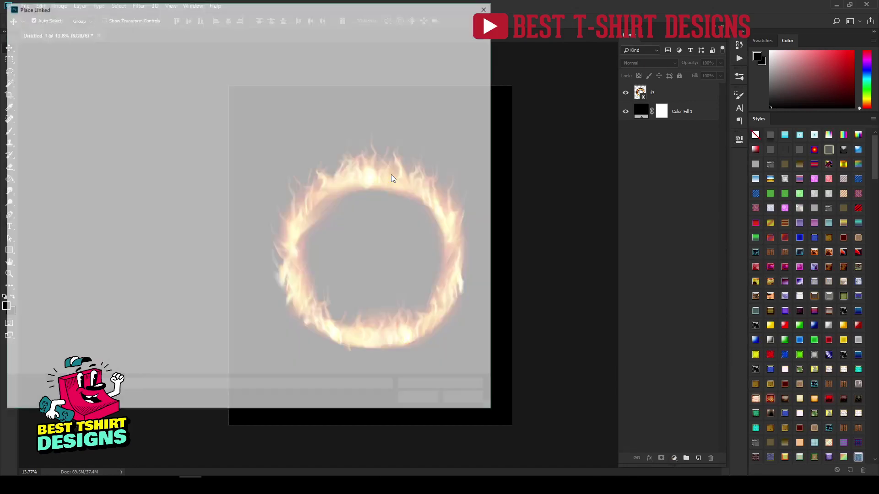
pyautogui.scroll(-2, 399, 220)
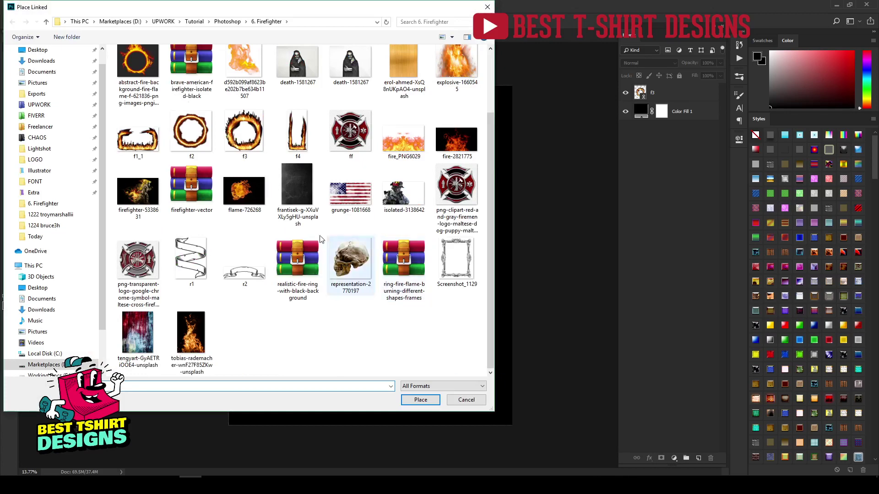
pyautogui.doubleClick(145, 206)
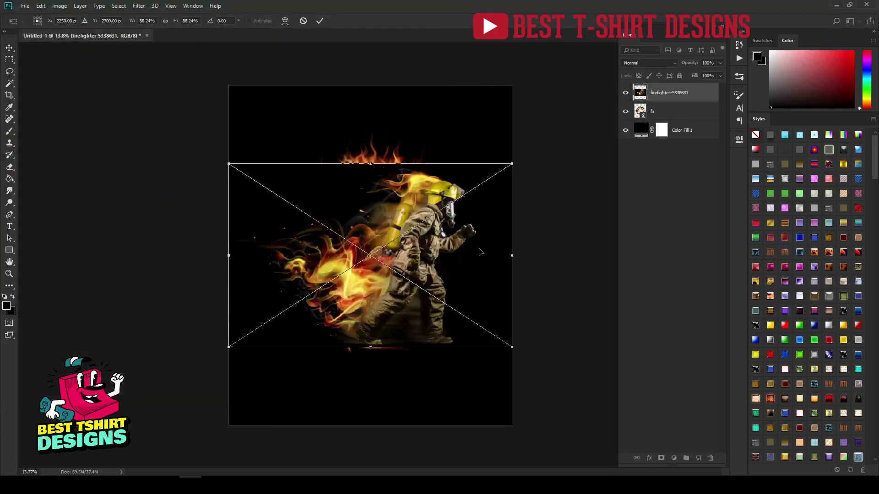
pyautogui.press('Return')
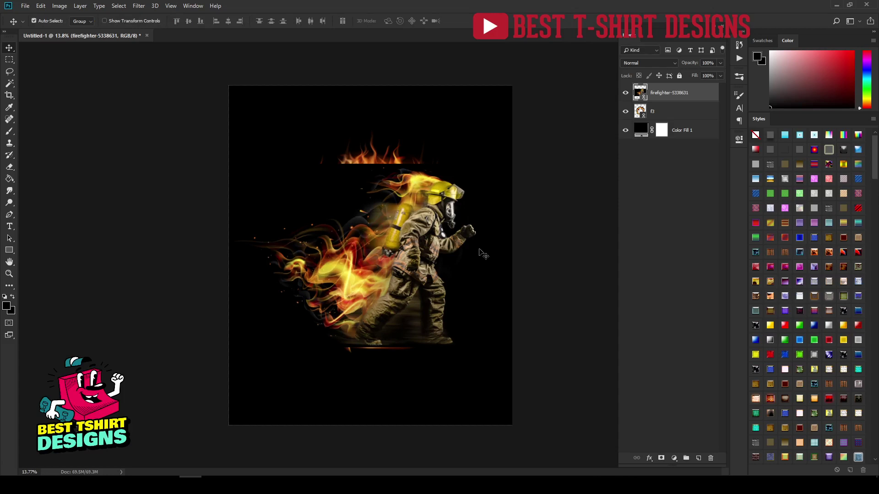
# Move the firefighter picture up over the fire ring and enlarge it proportionally to slightly wider than the canvas.
pyautogui.moveTo(430, 242)
pyautogui.mouseDown()
pyautogui.moveTo(430, 221)
pyautogui.moveTo(429, 230)
pyautogui.mouseUp()
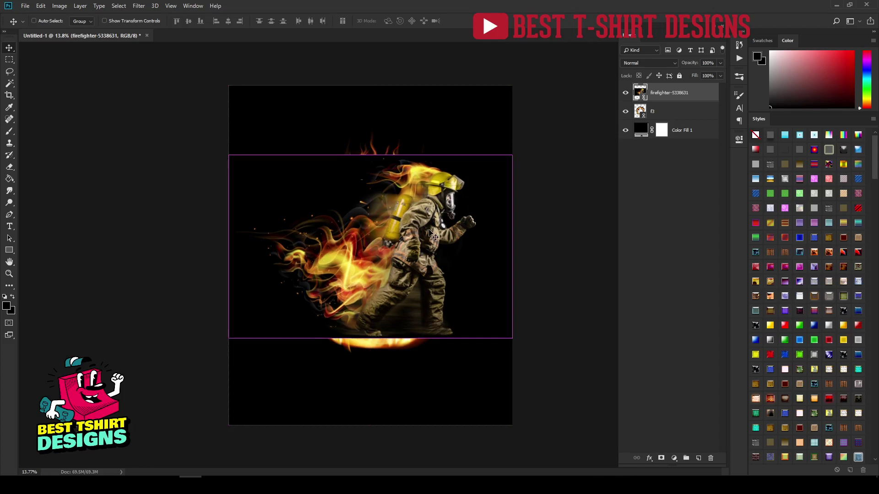
pyautogui.hotkey('ctrl', 't')
pyautogui.moveTo(512, 338); pyautogui.dragTo(531, 357)
pyautogui.moveTo(472, 290); pyautogui.dragTo(461, 286)
pyautogui.press('Return')
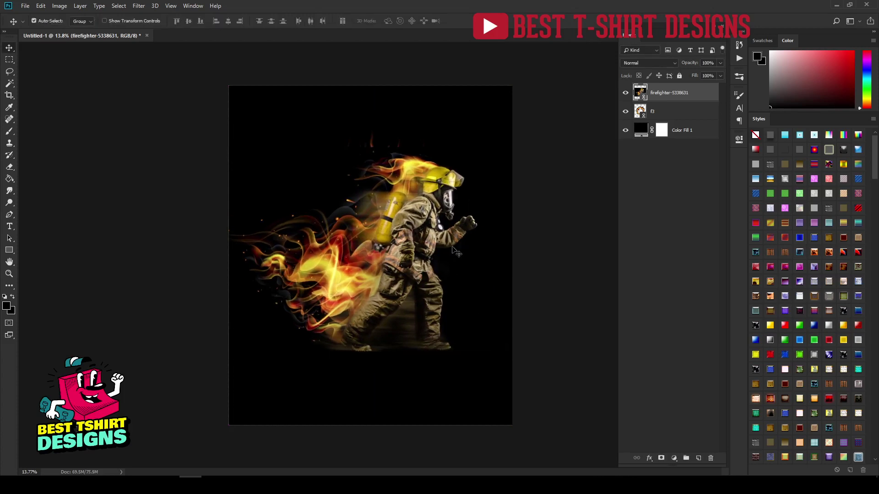
# Hide the black Color Fill 1 layer and rasterize the firefighter layer.
pyautogui.click(625, 131)
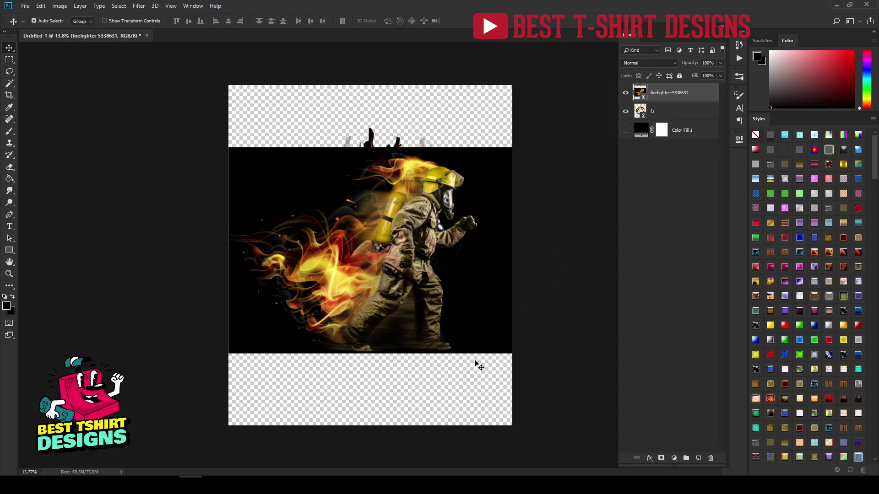
pyautogui.press('e')
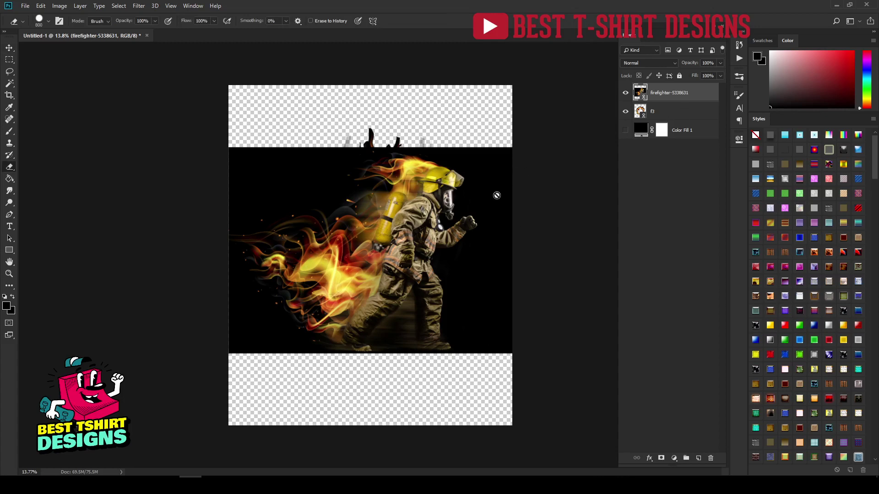
pyautogui.rightClick(668, 94)
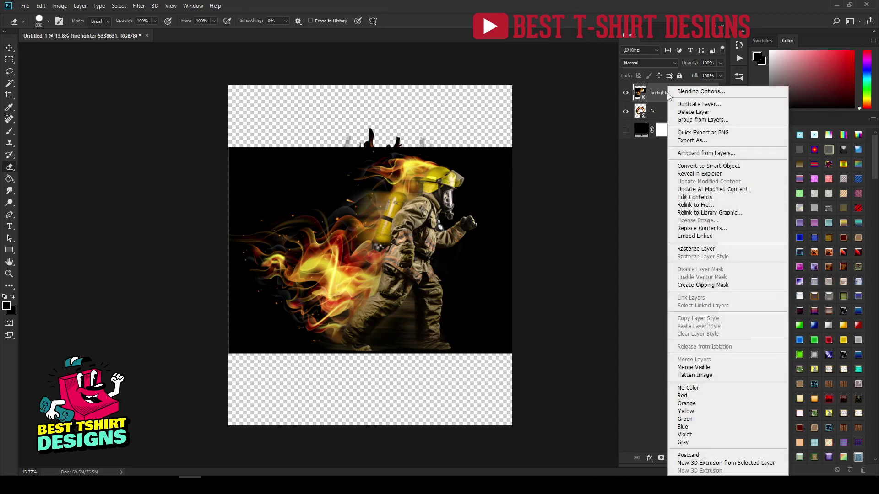
pyautogui.click(695, 249)
# Try erasing the black background on either side of the firefighter with the Eraser, and undo each stroke.
pyautogui.moveTo(490, 178); pyautogui.dragTo(489, 353)
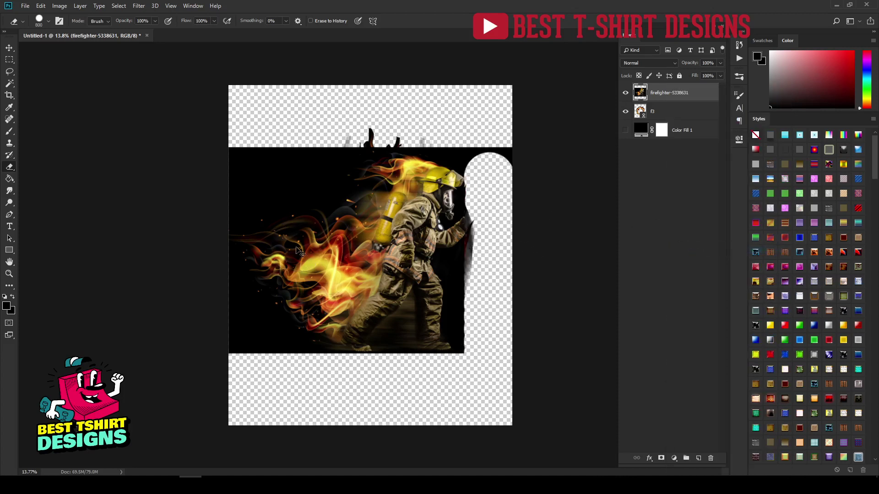
pyautogui.hotkey('ctrl', 'z')
pyautogui.moveTo(308, 141)
pyautogui.mouseDown()
pyautogui.moveTo(254, 251)
pyautogui.moveTo(249, 288)
pyautogui.moveTo(232, 180)
pyautogui.moveTo(237, 131)
pyautogui.moveTo(248, 134)
pyautogui.moveTo(252, 189)
pyautogui.moveTo(268, 139)
pyautogui.moveTo(231, 337)
pyautogui.moveTo(240, 366)
pyautogui.moveTo(252, 276)
pyautogui.moveTo(262, 362)
pyautogui.mouseUp()
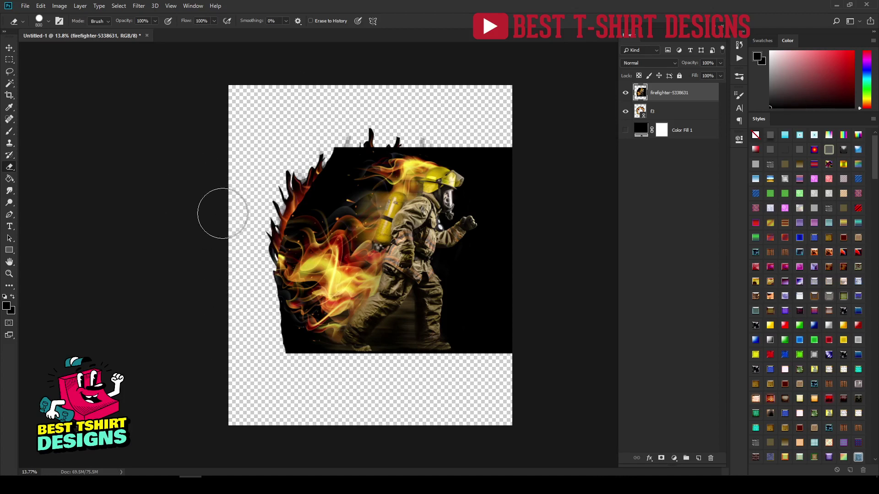
pyautogui.hotkey('ctrl', 'z')
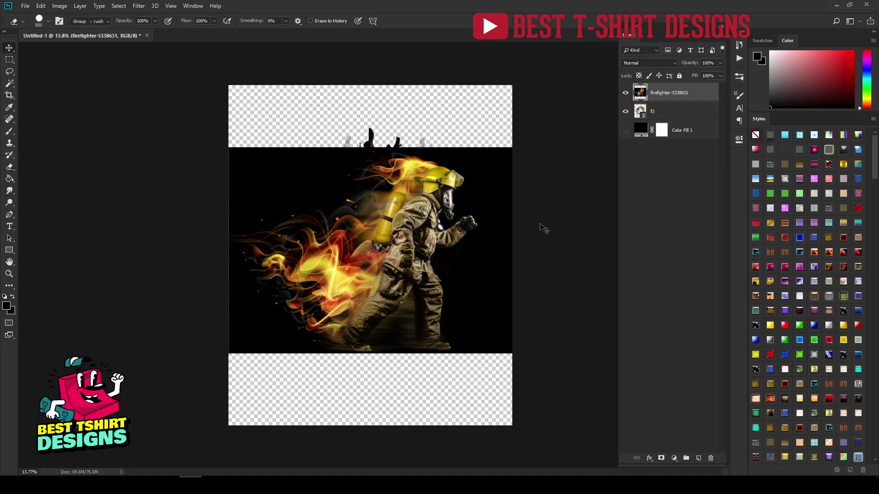
# Add a layer mask to the firefighter layer.
pyautogui.click(568, 218)
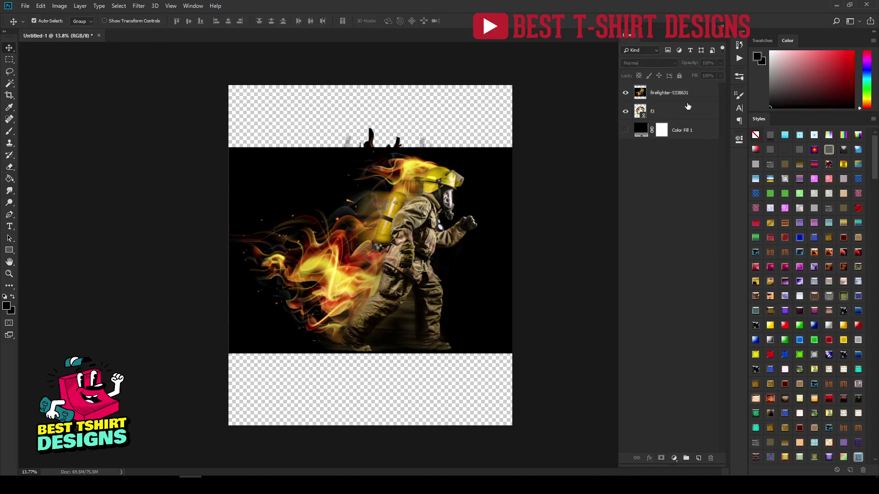
pyautogui.click(676, 99)
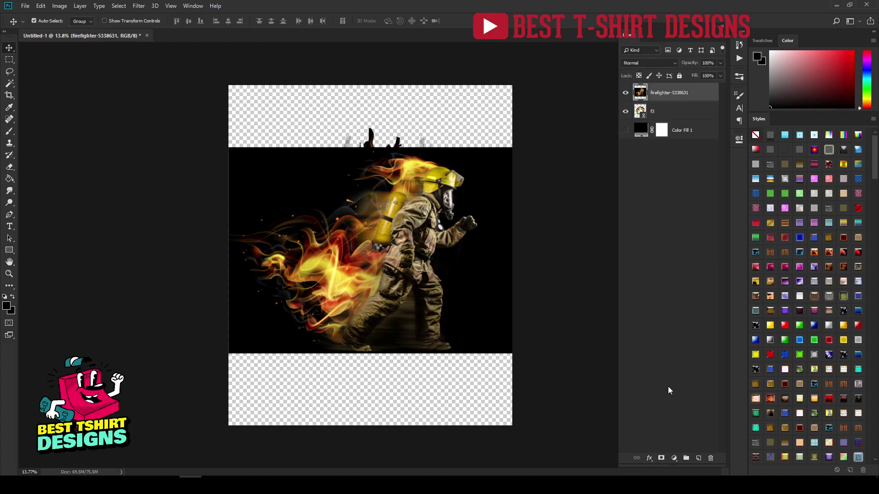
pyautogui.click(661, 458)
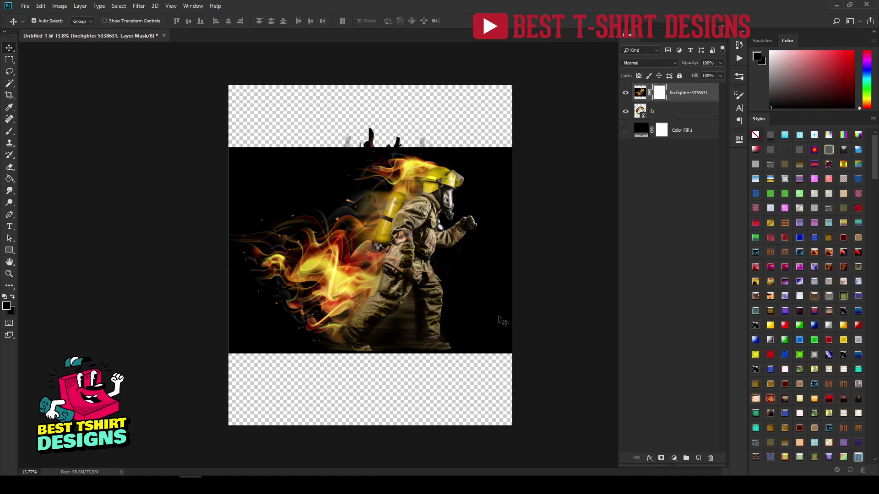
# Try hiding the firefighter with a black cross on the layer mask, restore it with white paint, and deselect the layer.
pyautogui.press('b')
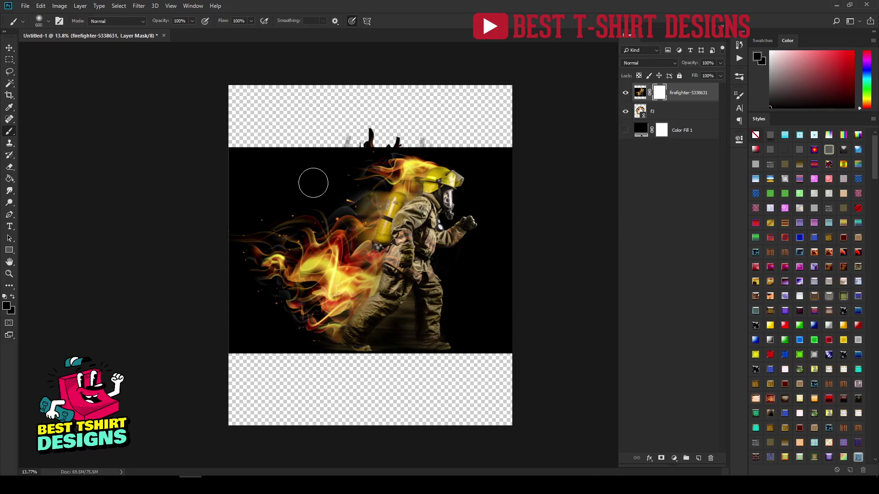
pyautogui.moveTo(312, 180); pyautogui.dragTo(353, 226)
pyautogui.moveTo(452, 314); pyautogui.dragTo(470, 325)
pyautogui.moveTo(343, 292); pyautogui.dragTo(459, 199)
pyautogui.press('x')
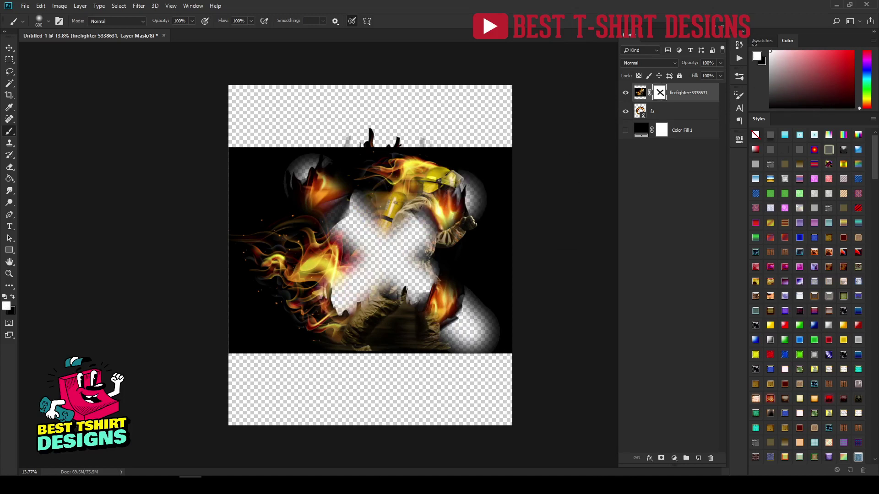
pyautogui.moveTo(433, 214)
pyautogui.mouseDown()
pyautogui.moveTo(345, 305)
pyautogui.moveTo(471, 192)
pyautogui.moveTo(345, 326)
pyautogui.moveTo(458, 270)
pyautogui.moveTo(463, 322)
pyautogui.moveTo(487, 338)
pyautogui.moveTo(451, 291)
pyautogui.moveTo(490, 160)
pyautogui.moveTo(315, 325)
pyautogui.moveTo(406, 199)
pyautogui.moveTo(338, 254)
pyautogui.moveTo(331, 220)
pyautogui.moveTo(287, 159)
pyautogui.moveTo(311, 143)
pyautogui.moveTo(387, 227)
pyautogui.moveTo(385, 320)
pyautogui.moveTo(362, 321)
pyautogui.moveTo(399, 289)
pyautogui.mouseUp()
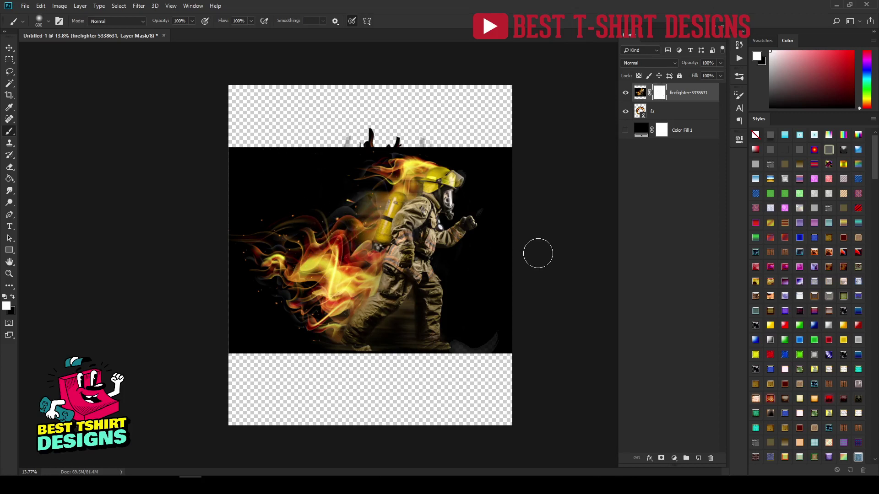
pyautogui.press('v')
pyautogui.click(539, 254)
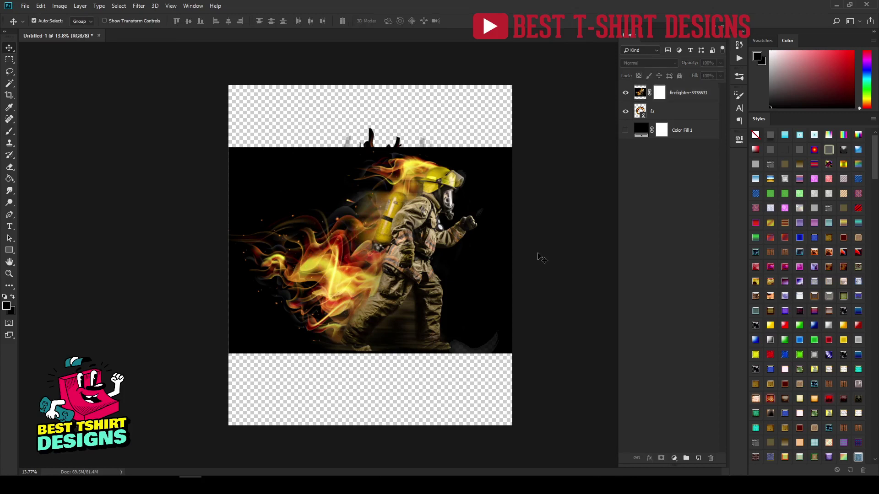
# Paint black on the firefighter's layer mask with a 1000 px soft brush to hide the background left of the fire ring and its upper-left edge.
pyautogui.click(660, 93)
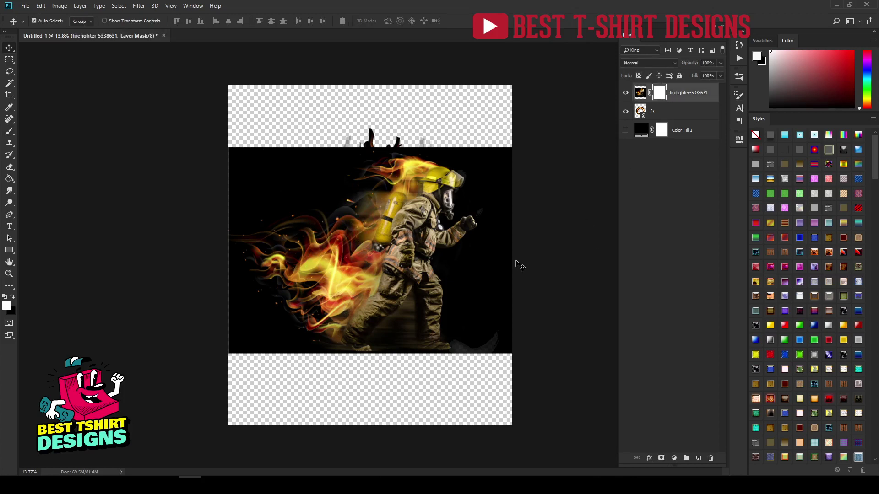
pyautogui.press('b')
pyautogui.press('x')
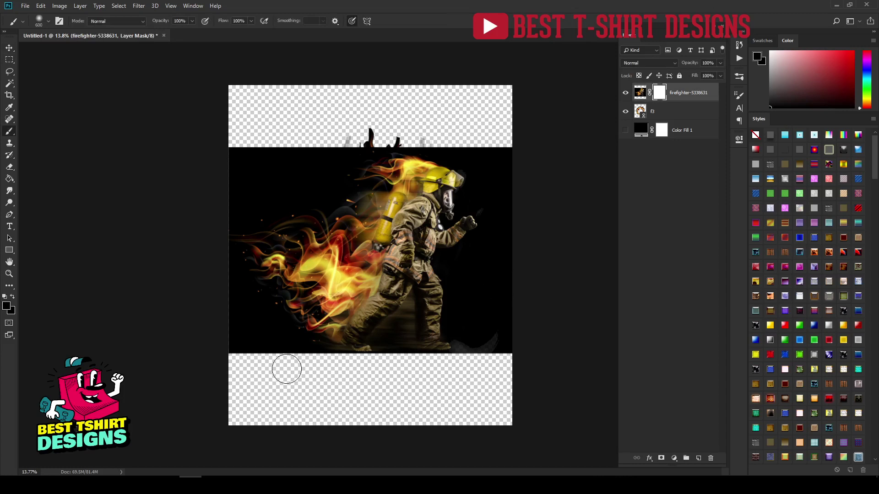
pyautogui.press(']')
pyautogui.press(']')
pyautogui.press(']')
pyautogui.press(']')
pyautogui.moveTo(253, 268)
pyautogui.mouseDown()
pyautogui.moveTo(263, 365)
pyautogui.moveTo(269, 327)
pyautogui.moveTo(291, 380)
pyautogui.moveTo(291, 352)
pyautogui.moveTo(306, 365)
pyautogui.moveTo(286, 278)
pyautogui.moveTo(307, 144)
pyautogui.moveTo(227, 246)
pyautogui.moveTo(287, 106)
pyautogui.moveTo(229, 308)
pyautogui.moveTo(235, 133)
pyautogui.moveTo(239, 385)
pyautogui.mouseUp()
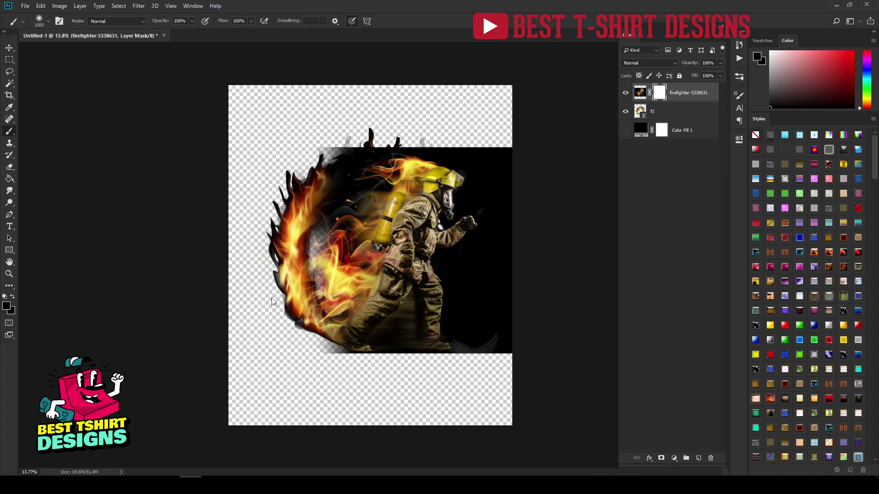
pyautogui.moveTo(315, 145)
pyautogui.mouseDown()
pyautogui.moveTo(392, 126)
pyautogui.moveTo(315, 141)
pyautogui.mouseUp()
# Reduce the brush to 500 px and mask out the remaining black background around the firefighter's head, right side and feet.
pyautogui.press('[')
pyautogui.press('[')
pyautogui.press('[')
pyautogui.press('[')
pyautogui.press('[')
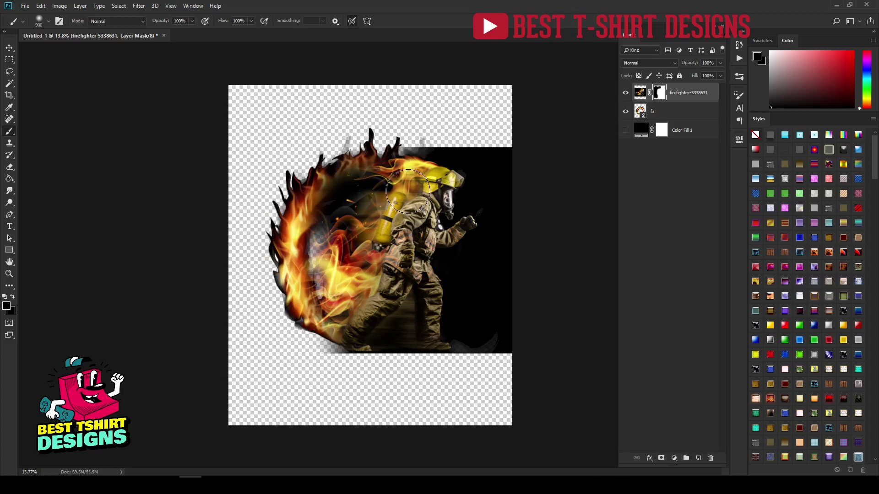
pyautogui.moveTo(404, 145)
pyautogui.mouseDown()
pyautogui.moveTo(475, 145)
pyautogui.moveTo(525, 158)
pyautogui.moveTo(505, 151)
pyautogui.moveTo(517, 216)
pyautogui.moveTo(510, 172)
pyautogui.moveTo(467, 144)
pyautogui.moveTo(485, 176)
pyautogui.moveTo(482, 195)
pyautogui.moveTo(500, 202)
pyautogui.moveTo(514, 294)
pyautogui.moveTo(518, 259)
pyautogui.moveTo(509, 234)
pyautogui.moveTo(486, 271)
pyautogui.moveTo(463, 269)
pyautogui.moveTo(477, 370)
pyautogui.moveTo(475, 359)
pyautogui.moveTo(441, 353)
pyautogui.moveTo(356, 365)
pyautogui.moveTo(457, 365)
pyautogui.moveTo(295, 366)
pyautogui.moveTo(483, 358)
pyautogui.moveTo(496, 375)
pyautogui.moveTo(485, 292)
pyautogui.moveTo(506, 263)
pyautogui.moveTo(496, 279)
pyautogui.moveTo(478, 268)
pyautogui.moveTo(510, 230)
pyautogui.moveTo(504, 343)
pyautogui.moveTo(466, 323)
pyautogui.moveTo(435, 356)
pyautogui.moveTo(467, 338)
pyautogui.moveTo(410, 365)
pyautogui.moveTo(337, 350)
pyautogui.moveTo(381, 377)
pyautogui.moveTo(331, 353)
pyautogui.moveTo(432, 360)
pyautogui.moveTo(479, 309)
pyautogui.moveTo(393, 378)
pyautogui.mouseUp()
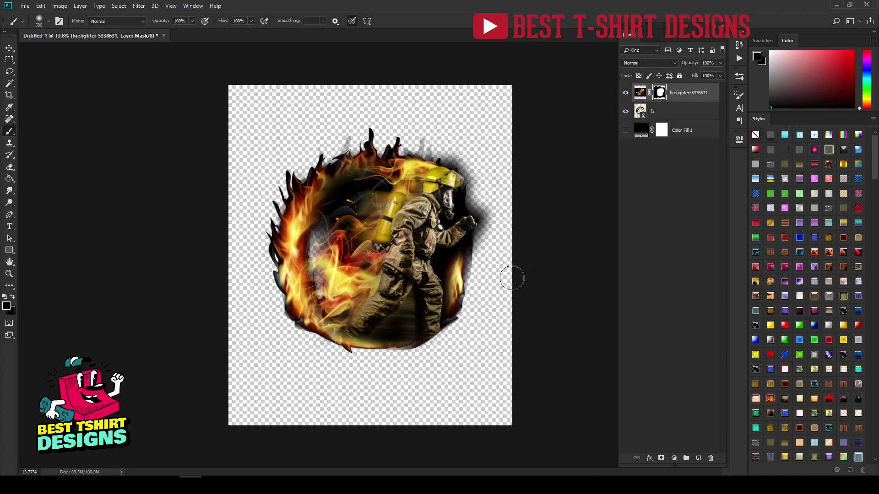
# Try painting white on the mask to bring back background right of the fire ring, and undo the stroke.
pyautogui.press('x')
pyautogui.moveTo(423, 248)
pyautogui.mouseDown()
pyautogui.moveTo(481, 293)
pyautogui.moveTo(489, 258)
pyautogui.moveTo(492, 293)
pyautogui.mouseUp()
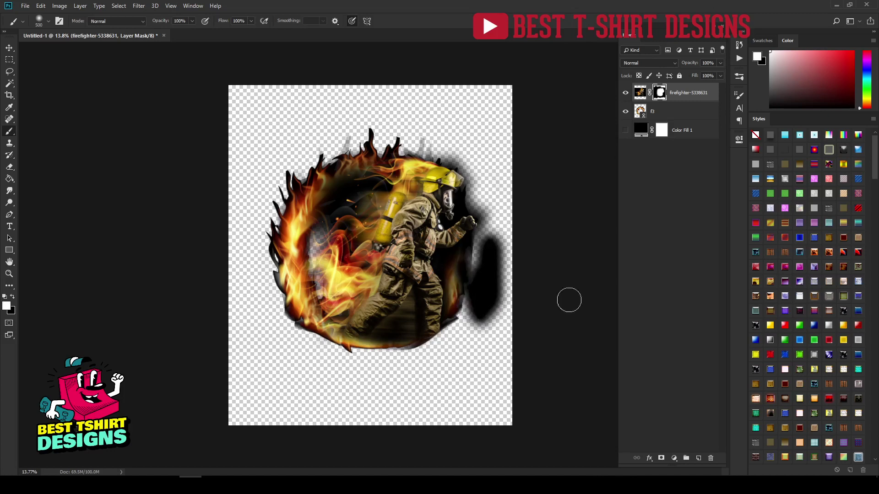
pyautogui.hotkey('ctrl', 'z')
# Scale the masked firefighter proportionally to 110.71% and position its centre at about X 2002, Y 2621 px.
pyautogui.press('v')
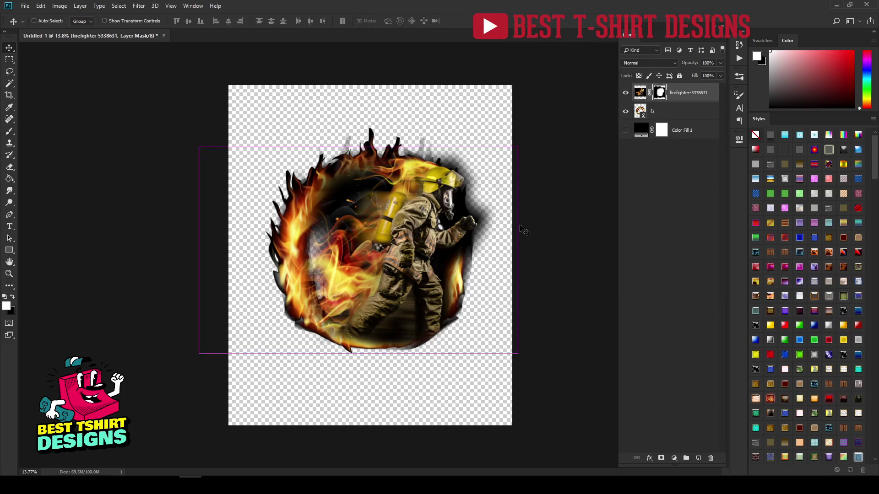
pyautogui.hotkey('ctrl', 't')
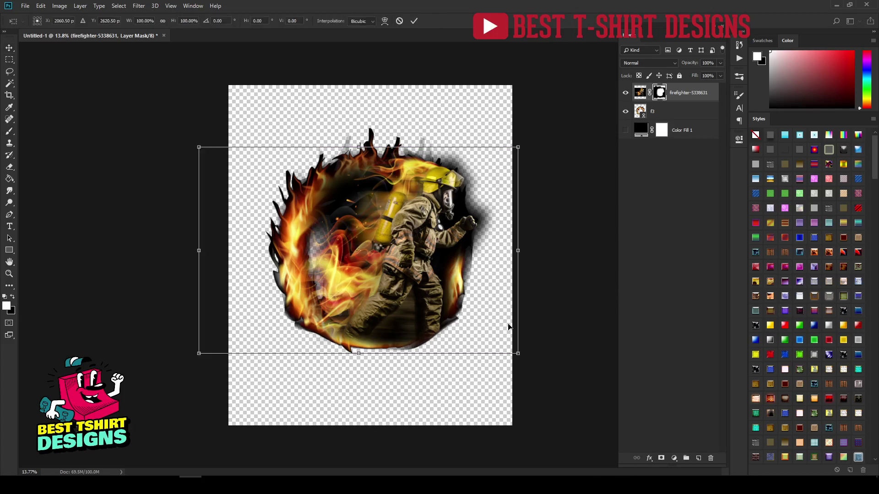
pyautogui.moveTo(519, 354); pyautogui.dragTo(537, 366)
pyautogui.moveTo(445, 294); pyautogui.dragTo(441, 293)
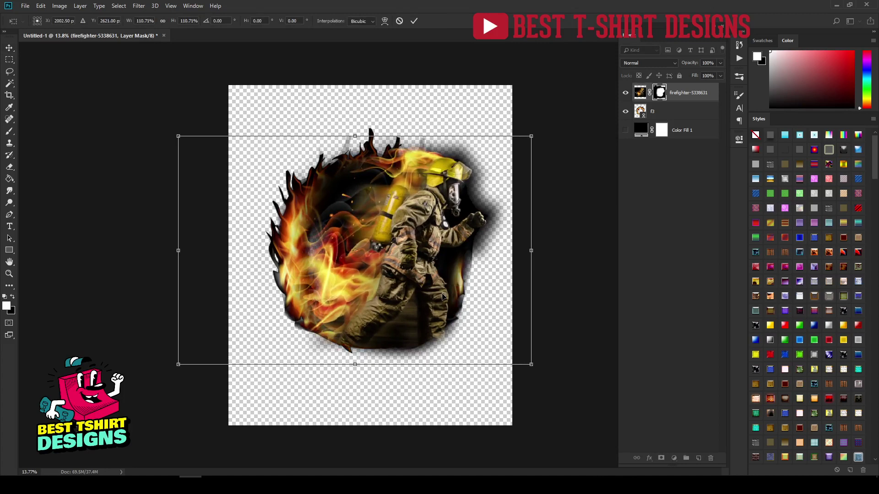
pyautogui.press('Return')
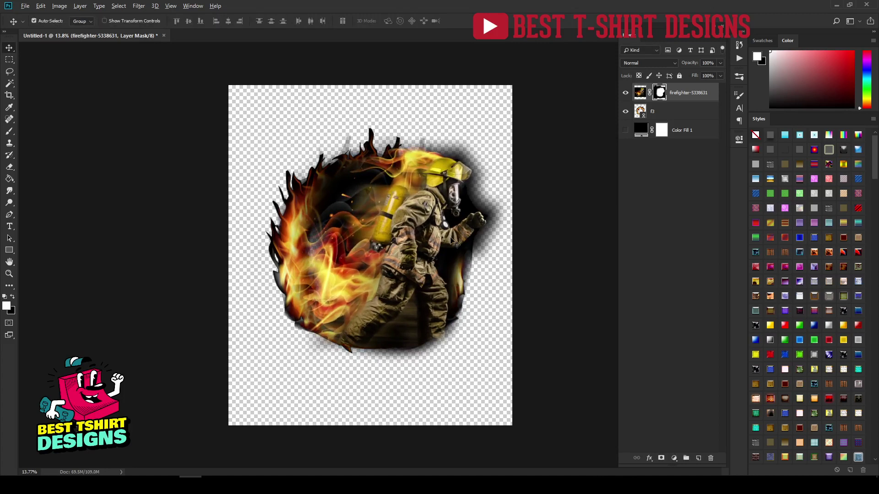
# Duplicate the firefighter layer, flip the copy horizontally, and place it as a mirror image facing left opposite the original.
pyautogui.moveTo(453, 242); pyautogui.dragTo(364, 246)
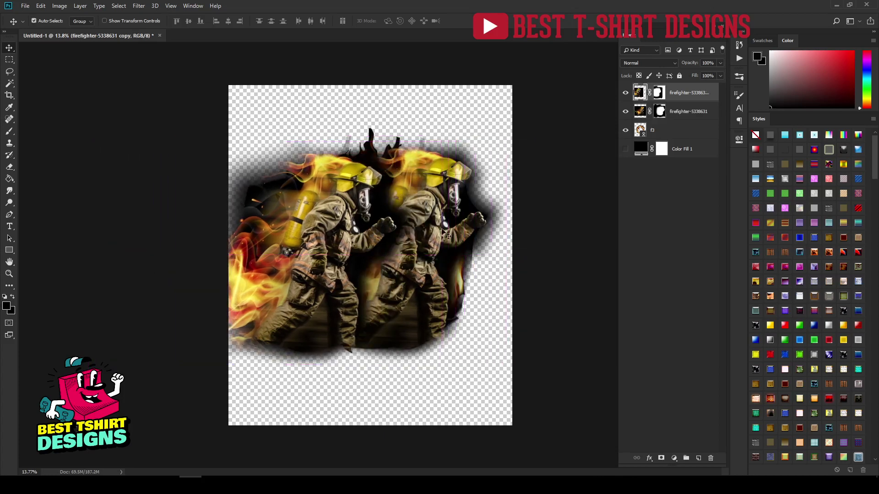
pyautogui.hotkey('ctrl', 't')
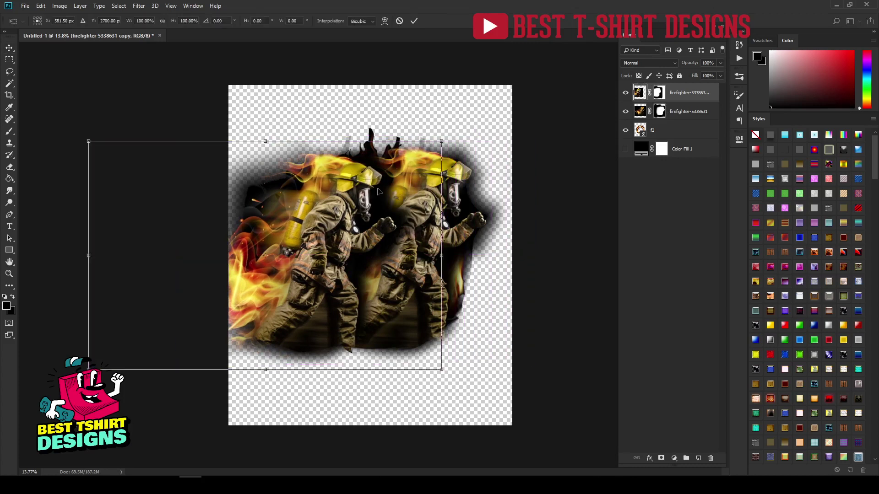
pyautogui.rightClick(366, 203)
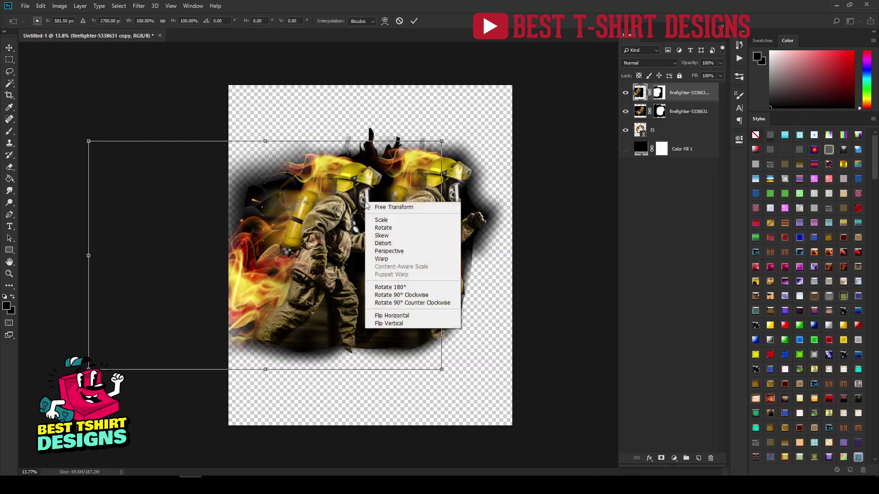
pyautogui.click(388, 317)
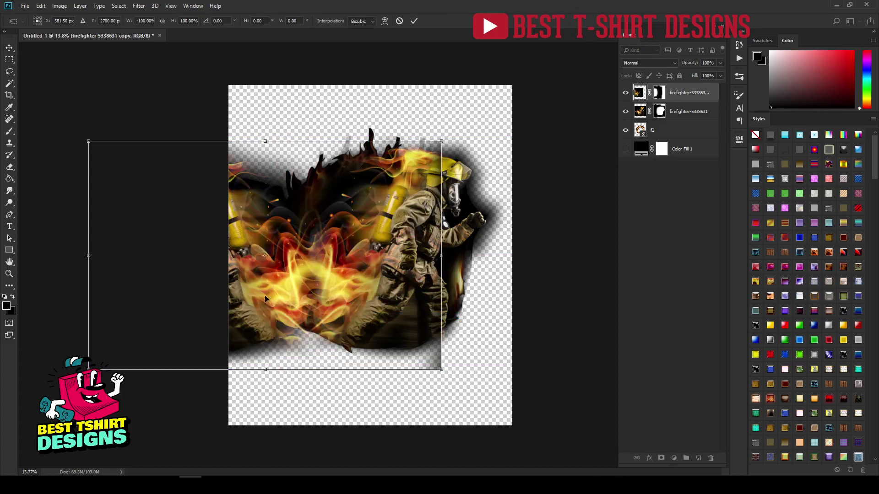
pyautogui.moveTo(266, 297); pyautogui.dragTo(388, 295)
pyautogui.press('Return')
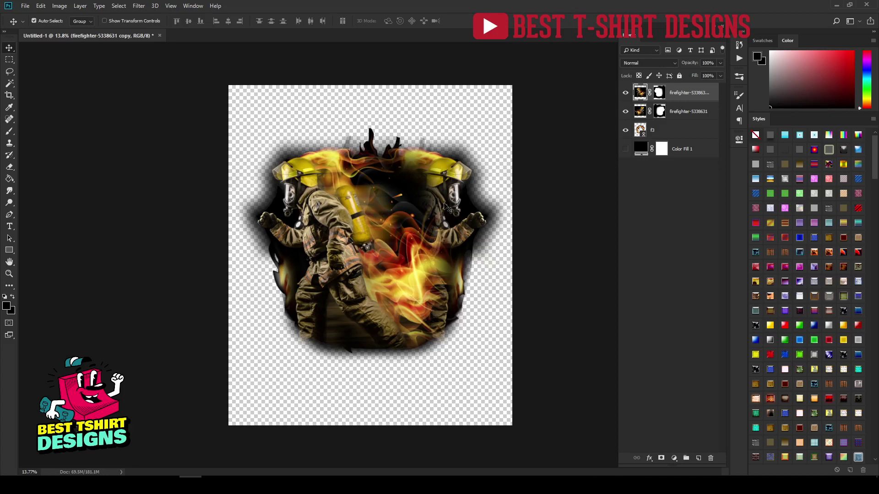
# On the mirrored firefighter copy's mask, enlarge the brush to 1200 px and paint black over its background covering the opposite firefighter and the upper centre.
pyautogui.click(659, 93)
pyautogui.press('b')
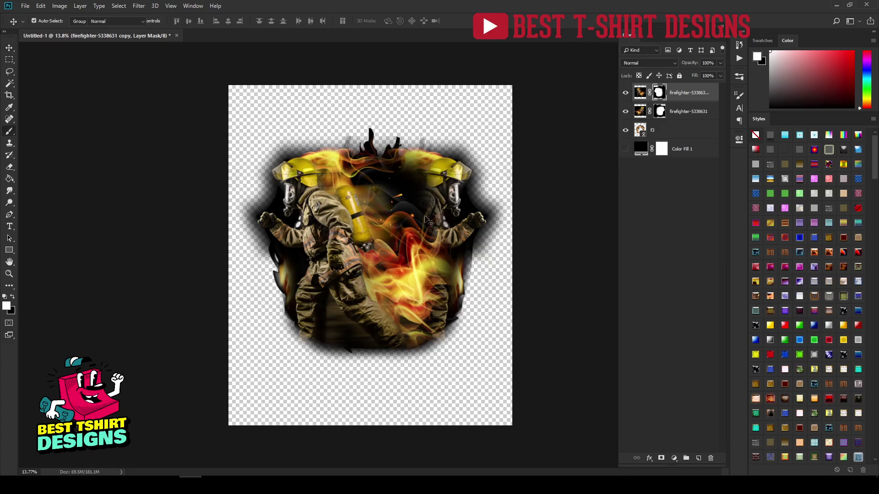
pyautogui.moveTo(407, 207)
pyautogui.mouseDown()
pyautogui.moveTo(414, 266)
pyautogui.moveTo(440, 176)
pyautogui.moveTo(447, 209)
pyautogui.mouseUp()
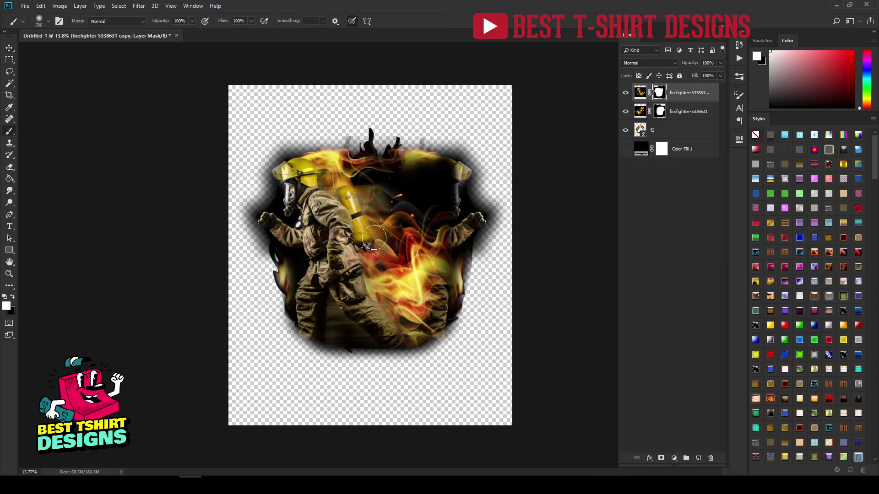
pyautogui.press('x')
pyautogui.press(']')
pyautogui.press(']')
pyautogui.press(']')
pyautogui.press(']')
pyautogui.press(']')
pyautogui.press(']')
pyautogui.press(']')
pyautogui.moveTo(447, 249)
pyautogui.mouseDown()
pyautogui.moveTo(421, 270)
pyautogui.moveTo(409, 265)
pyautogui.moveTo(411, 316)
pyautogui.moveTo(373, 321)
pyautogui.mouseUp()
pyautogui.moveTo(451, 197)
pyautogui.mouseDown()
pyautogui.moveTo(438, 185)
pyautogui.moveTo(440, 203)
pyautogui.moveTo(422, 147)
pyautogui.mouseUp()
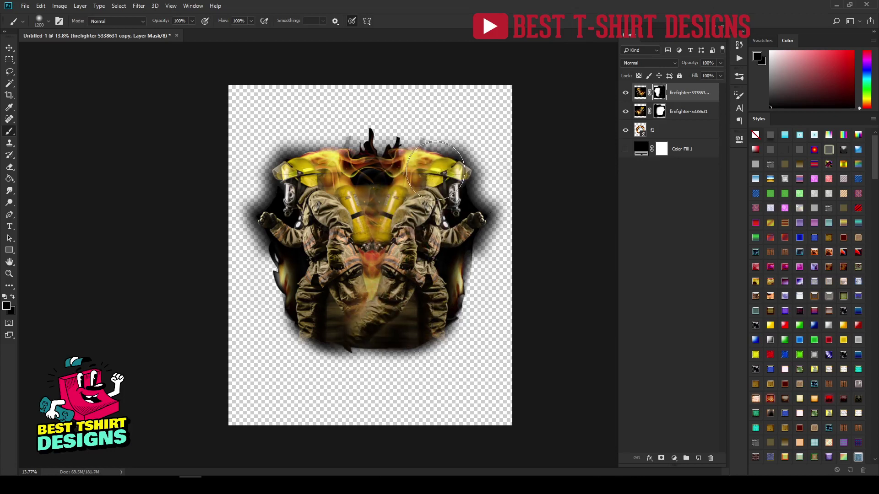
pyautogui.moveTo(417, 180); pyautogui.dragTo(396, 144)
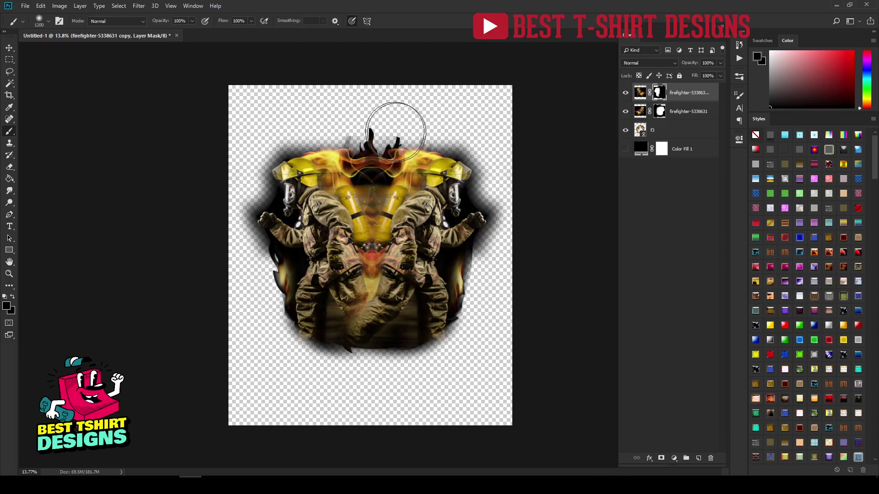
# Try masking the copy along the tops of both firefighters' helmets, and undo the stroke.
pyautogui.moveTo(250, 144); pyautogui.dragTo(484, 103)
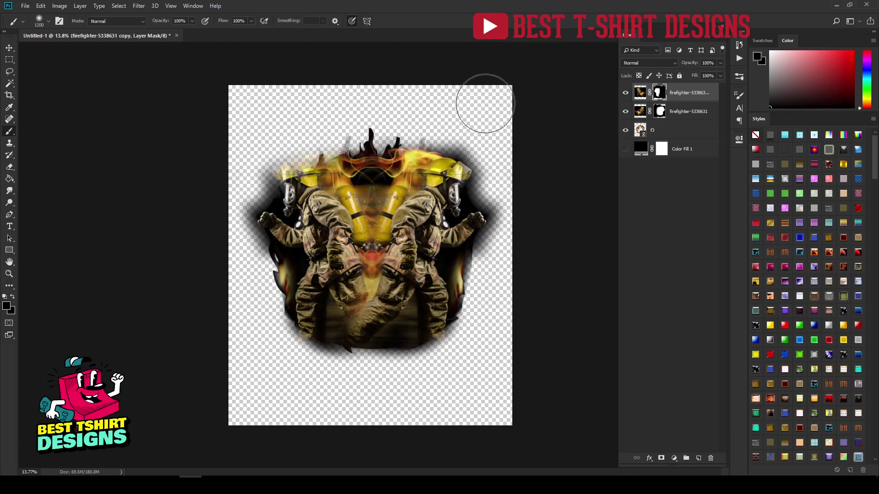
pyautogui.hotkey('ctrl', 'z')
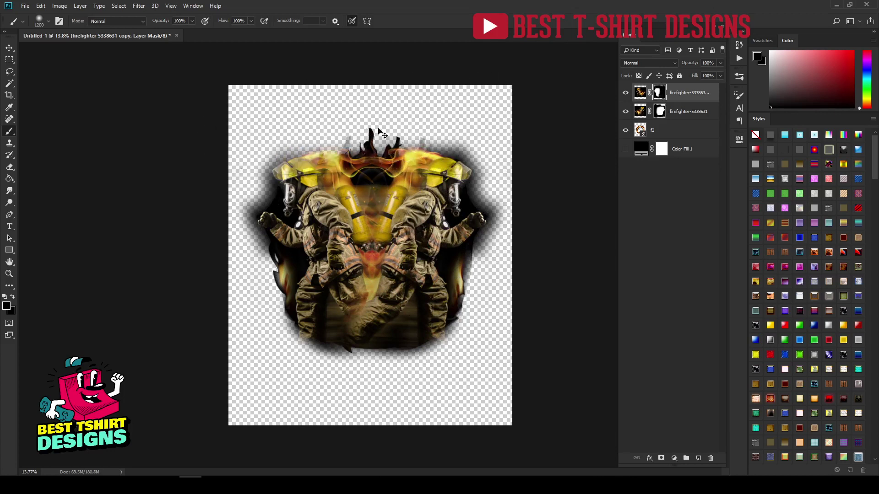
pyautogui.hotkey('ctrl', 'alt', 'z')
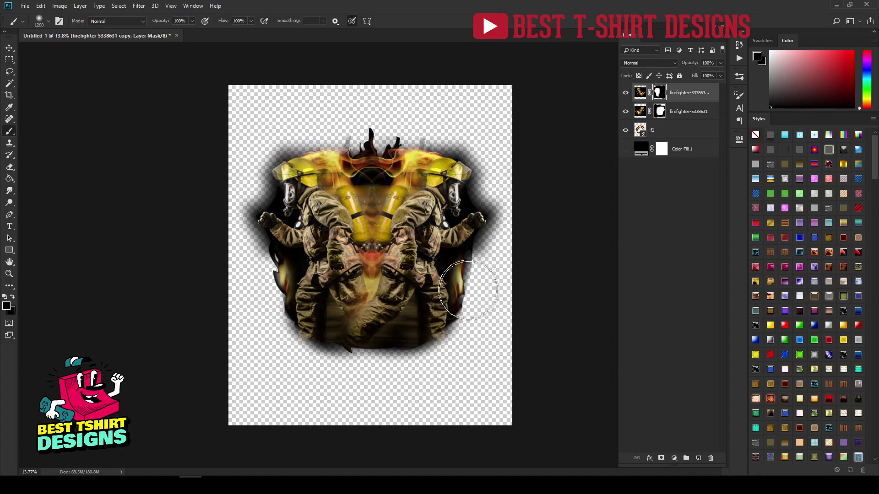
# Merge the masked firefighter copy down into the original firefighter layer.
pyautogui.press('v')
pyautogui.click(529, 264)
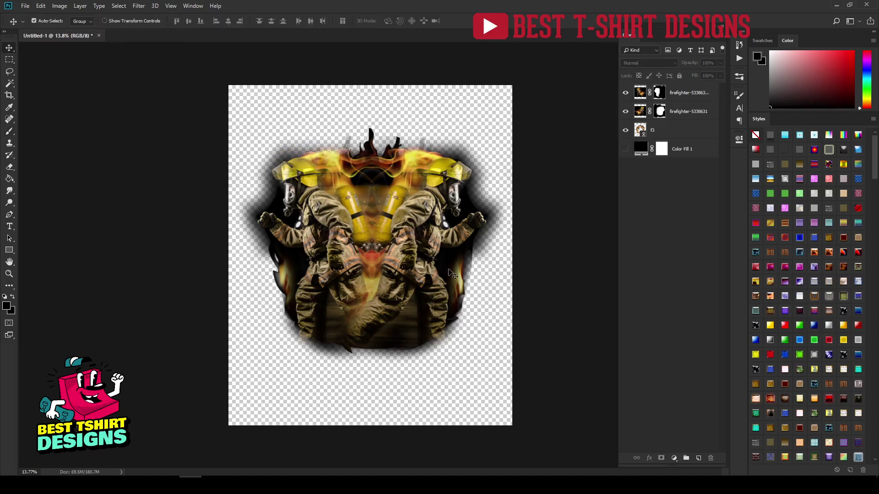
pyautogui.click(674, 128)
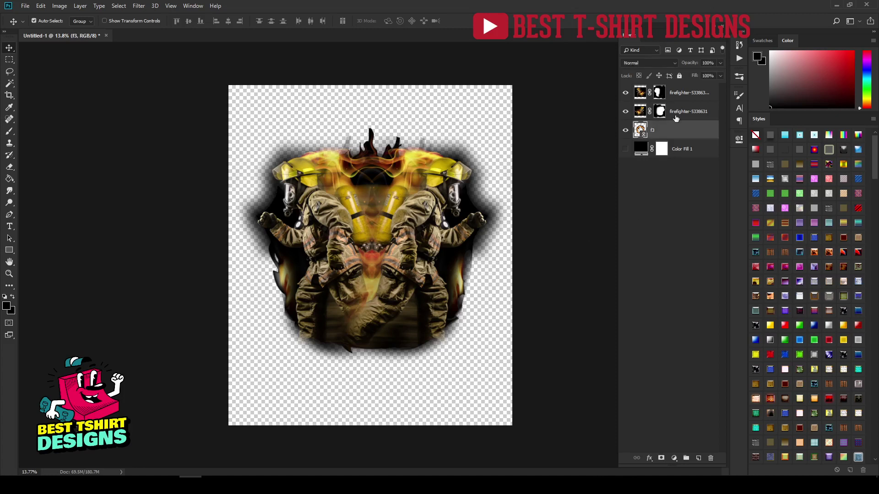
pyautogui.click(688, 94)
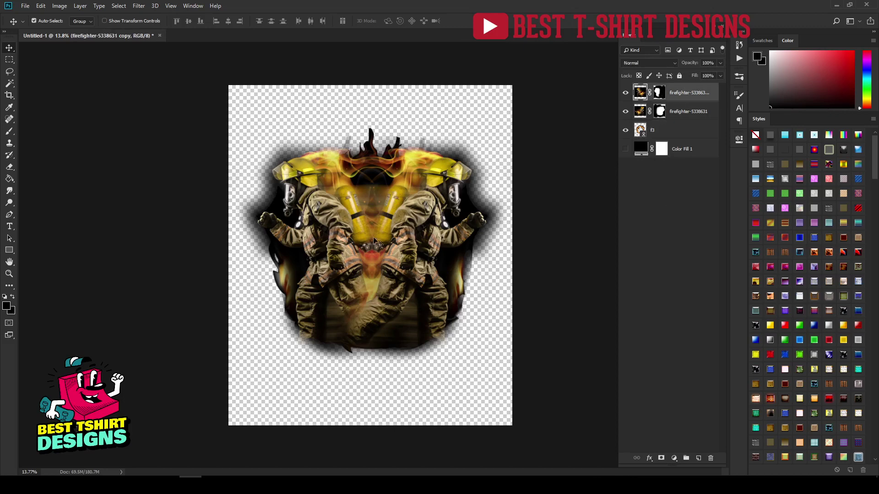
pyautogui.rightClick(682, 95)
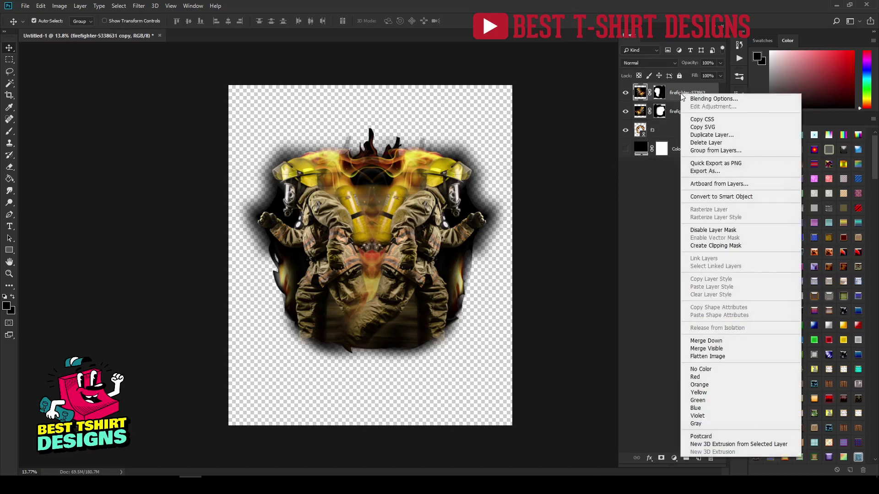
pyautogui.click(713, 342)
pyautogui.click(408, 189)
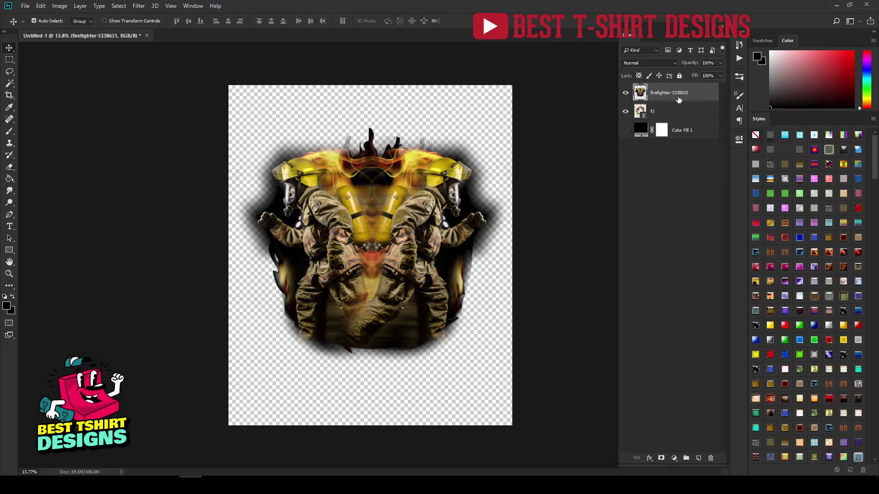
# Move the f3 fire ring layer above the merged firefighter layer and scale the ring proportionally to 35.01%.
pyautogui.click(669, 114)
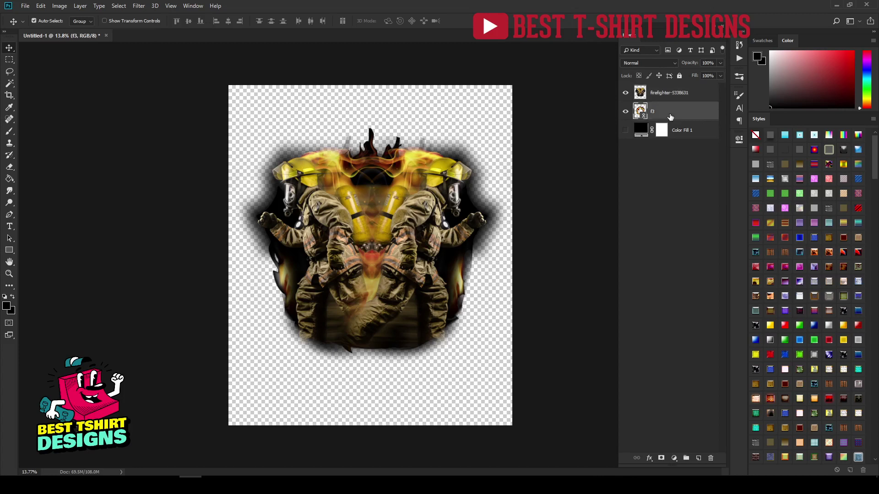
pyautogui.moveTo(670, 117); pyautogui.dragTo(673, 91)
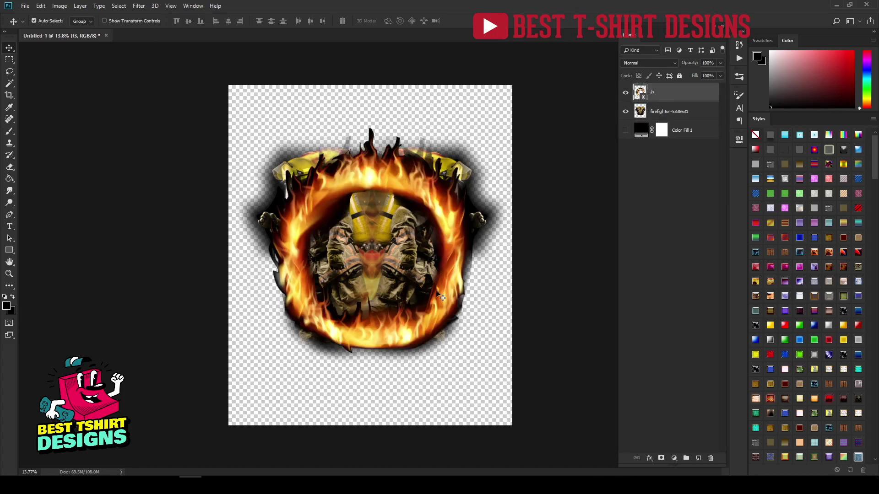
pyautogui.hotkey('ctrl', 't')
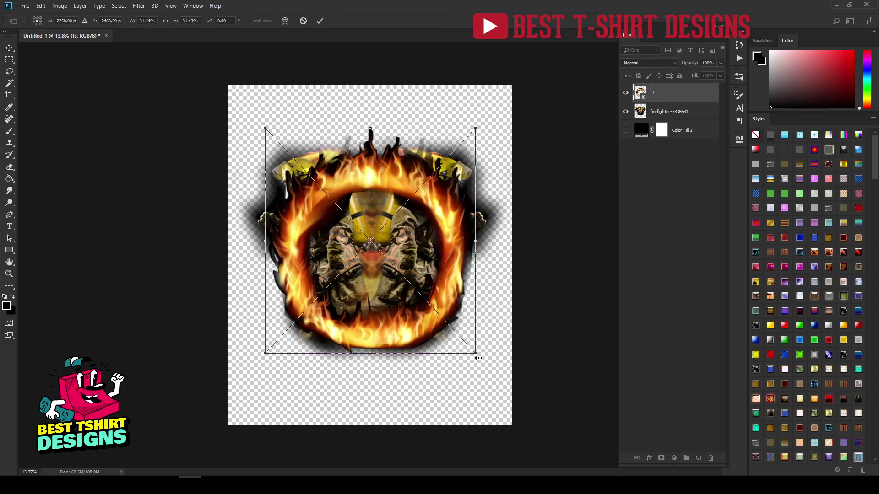
pyautogui.moveTo(478, 358); pyautogui.dragTo(488, 369)
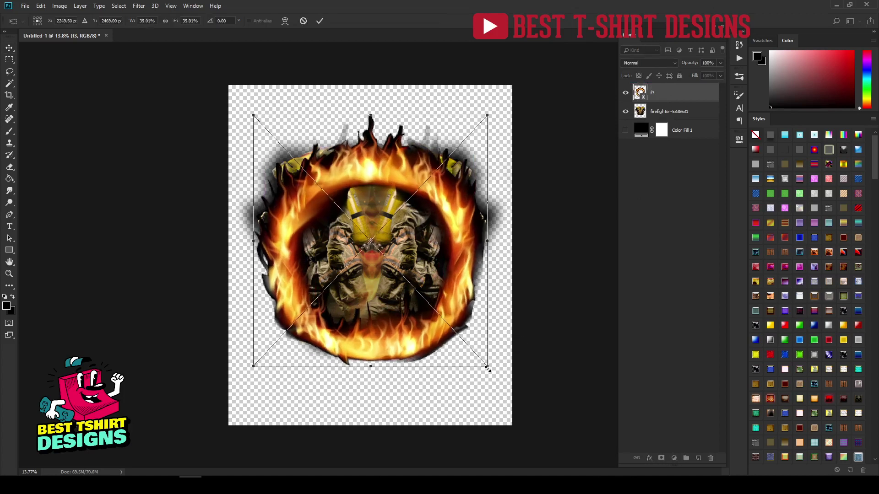
pyautogui.press('Return')
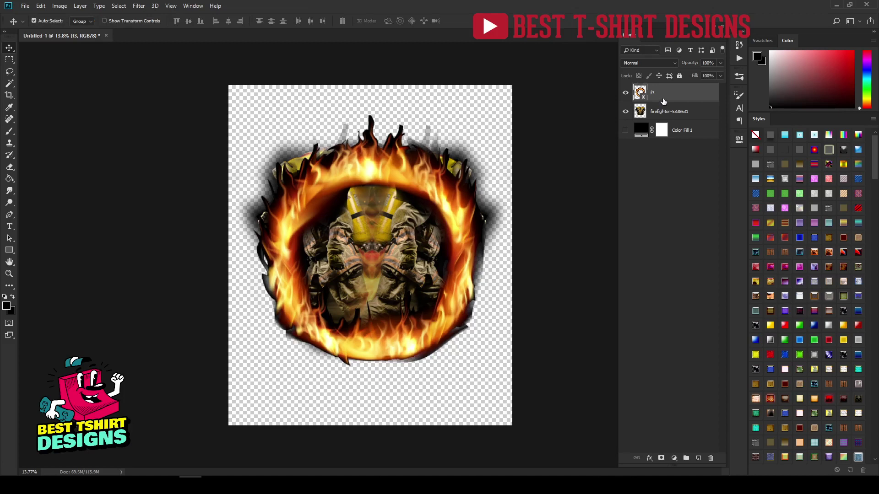
# Try the Darken and Lighten blend modes on the fire ring layer, and settle on Screen.
pyautogui.click(644, 63)
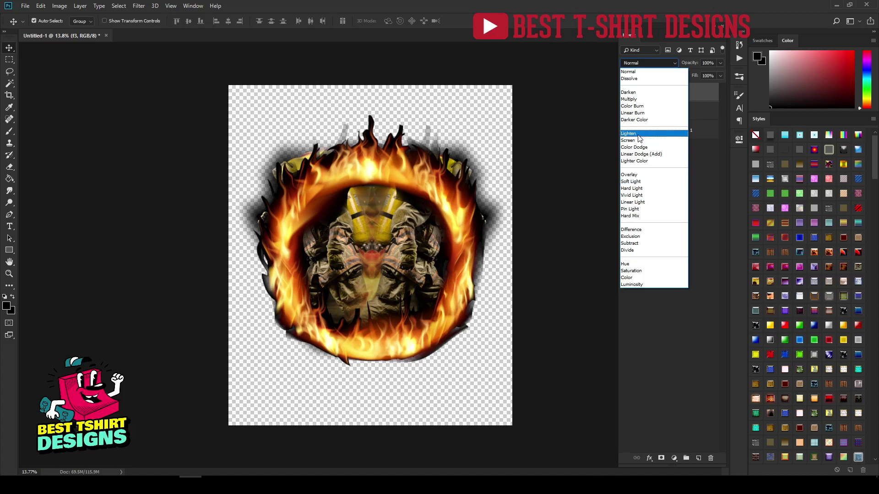
pyautogui.click(640, 94)
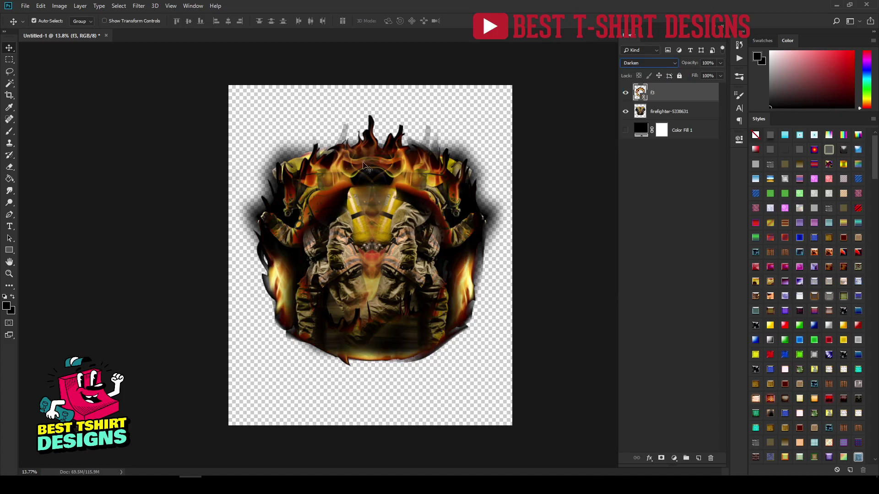
pyautogui.click(651, 63)
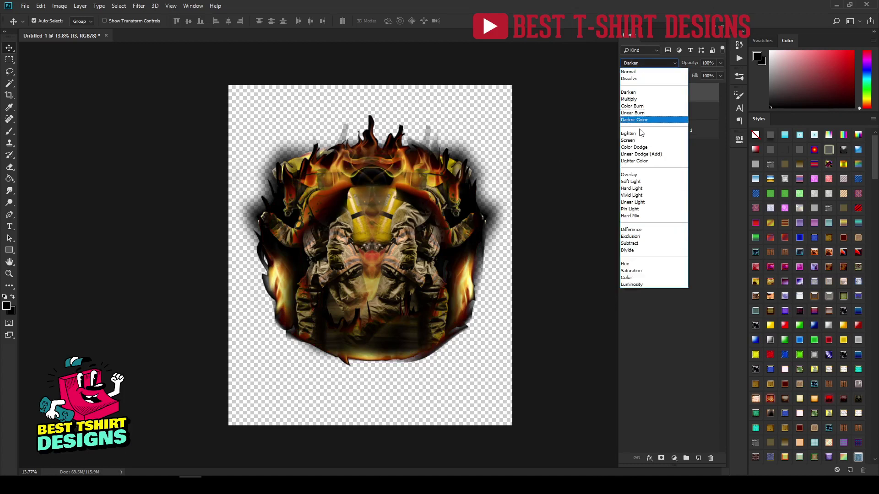
pyautogui.click(637, 138)
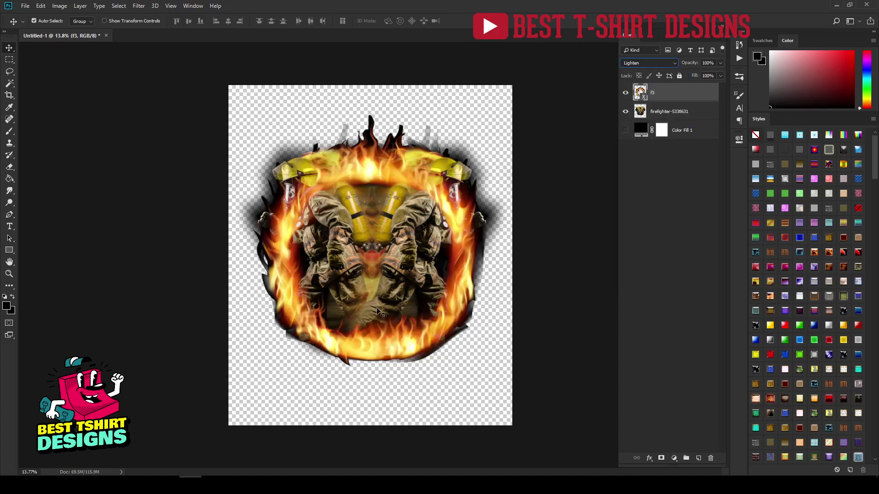
pyautogui.click(654, 67)
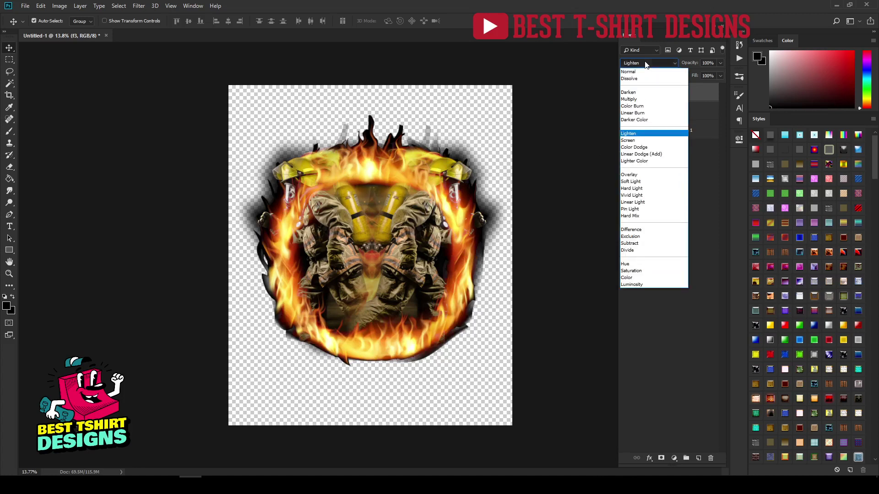
pyautogui.click(638, 140)
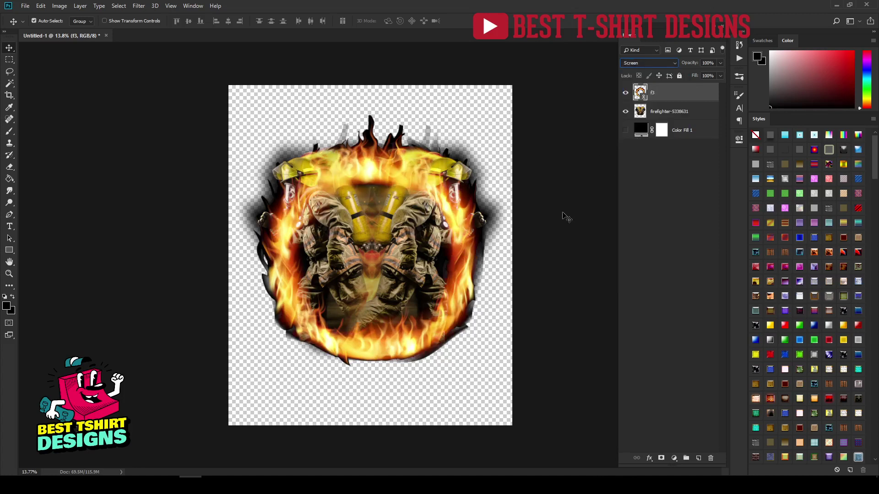
# Enlarge the fire ring proportionally to 40.60% around its centre.
pyautogui.hotkey('ctrl', 't')
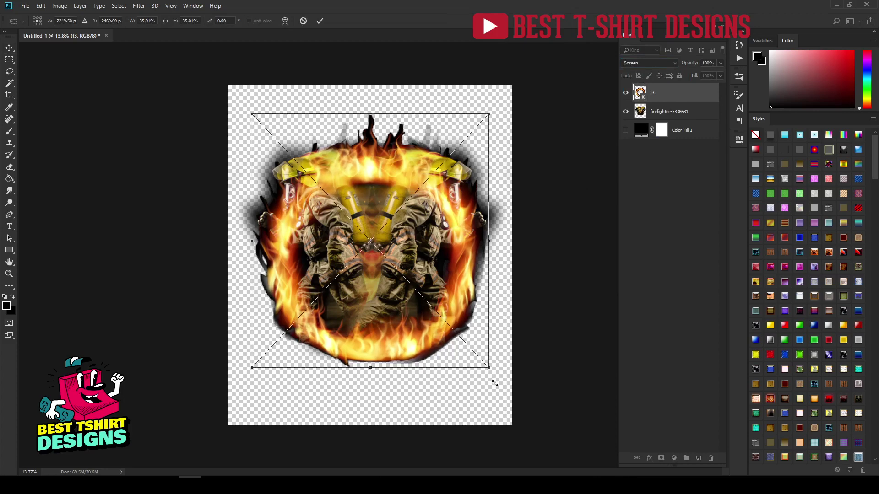
pyautogui.moveTo(495, 384); pyautogui.dragTo(502, 372)
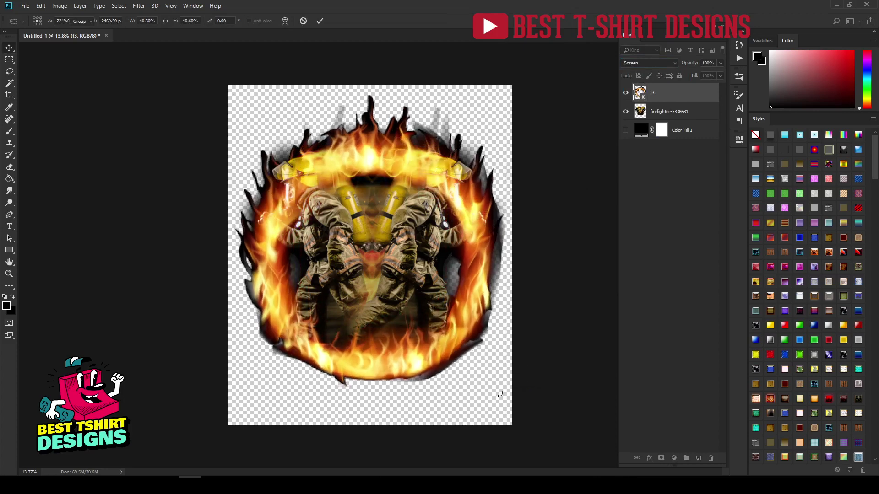
pyautogui.press('Return')
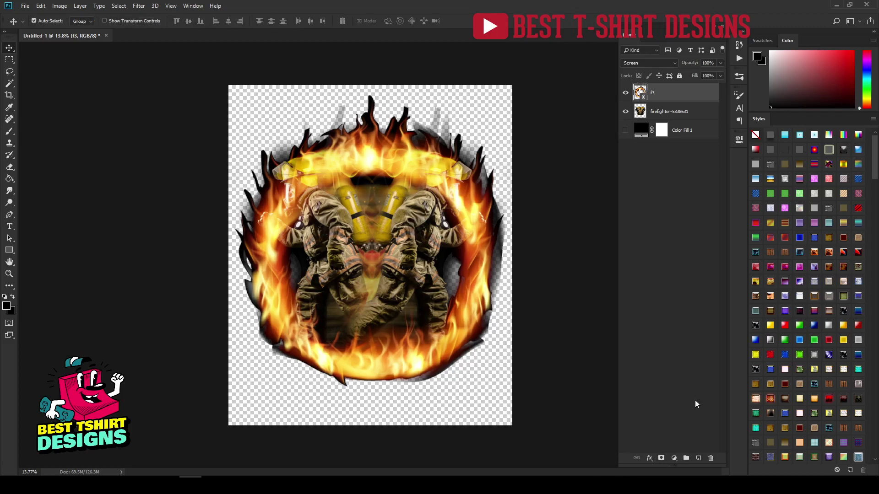
# Add a mask to the fire ring layer, paint the flames off both firefighters' heads, and show the black Color Fill 1 layer.
pyautogui.click(661, 459)
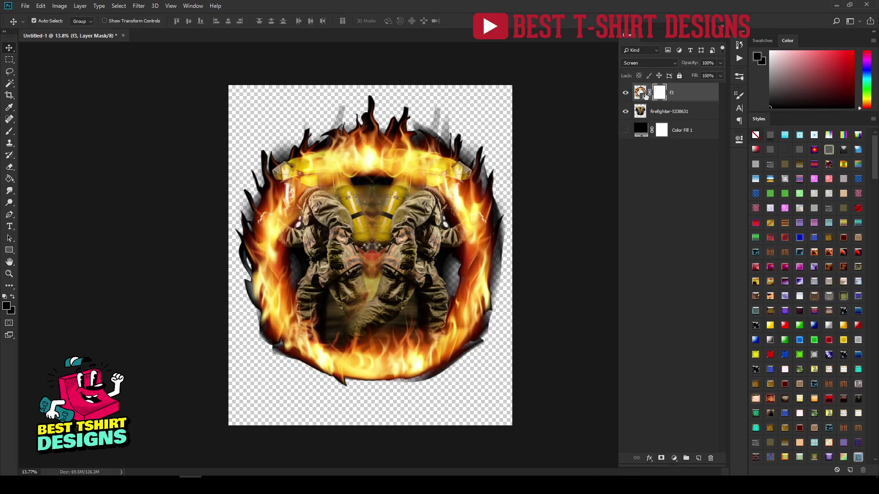
pyautogui.press('b')
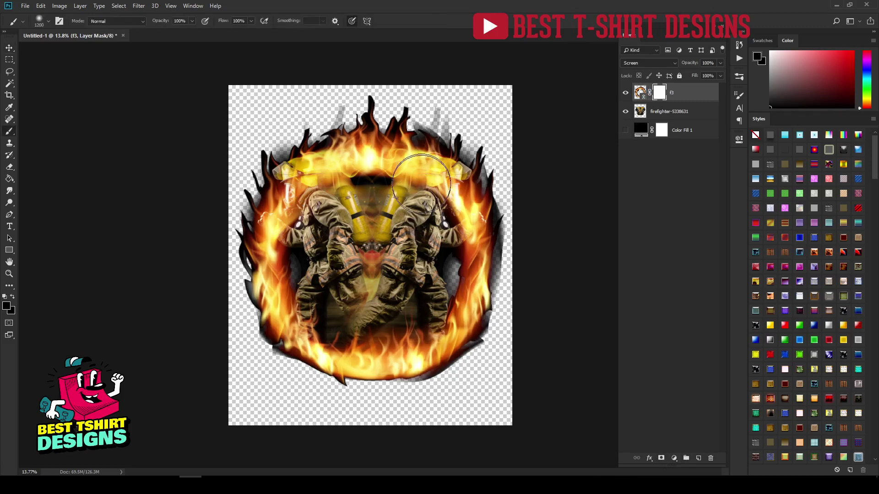
pyautogui.moveTo(427, 158)
pyautogui.mouseDown()
pyautogui.moveTo(438, 211)
pyautogui.moveTo(437, 189)
pyautogui.moveTo(464, 184)
pyautogui.moveTo(440, 191)
pyautogui.moveTo(446, 182)
pyautogui.mouseUp()
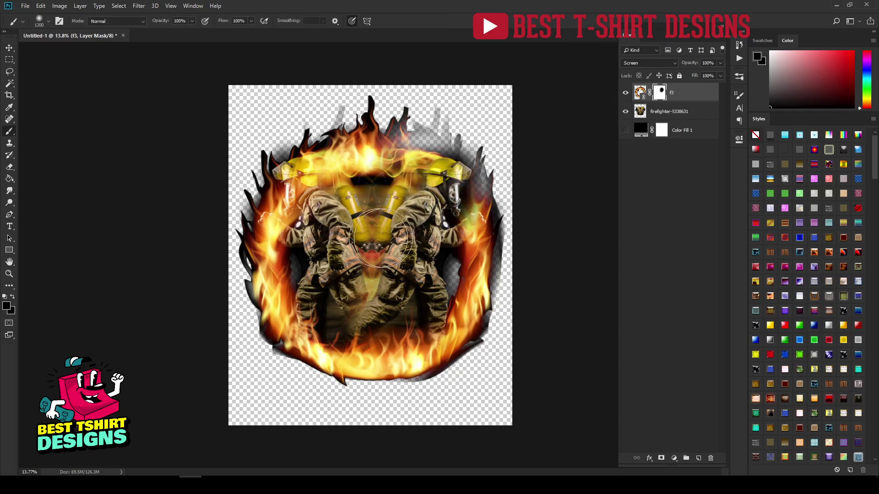
pyautogui.moveTo(305, 191)
pyautogui.mouseDown()
pyautogui.moveTo(297, 180)
pyautogui.moveTo(303, 199)
pyautogui.moveTo(296, 197)
pyautogui.moveTo(293, 245)
pyautogui.moveTo(312, 173)
pyautogui.mouseUp()
pyautogui.press('v')
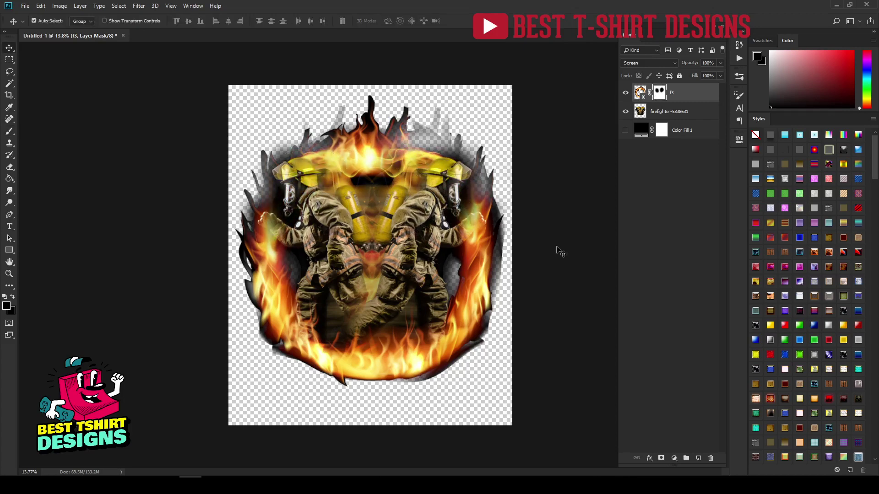
pyautogui.click(629, 164)
pyautogui.click(625, 131)
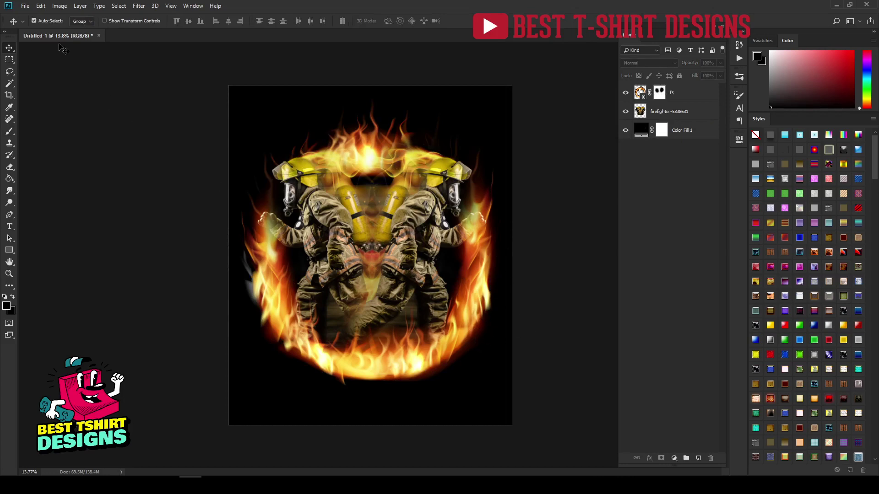
pyautogui.click(25, 6)
pyautogui.click(62, 188)
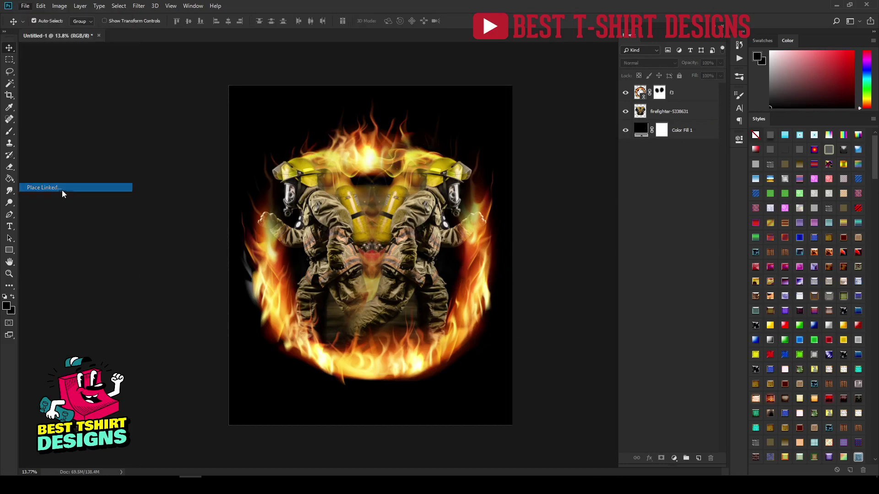
pyautogui.doubleClick(350, 96)
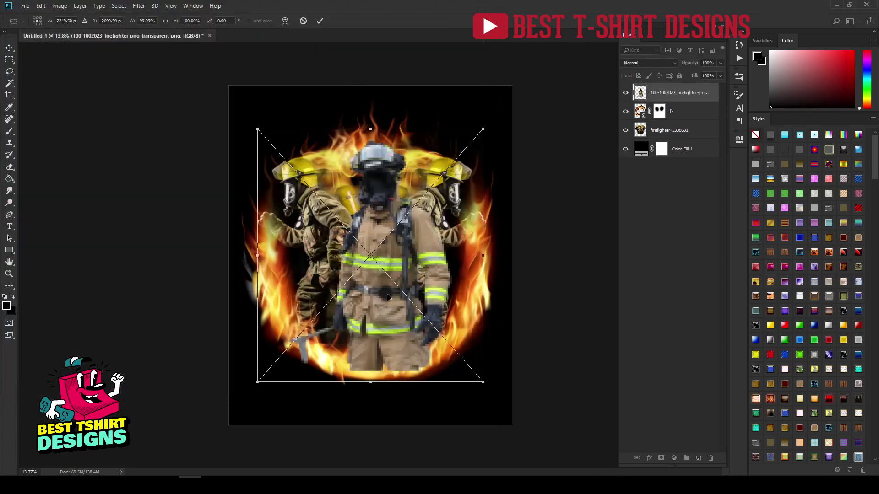
pyautogui.moveTo(387, 298); pyautogui.dragTo(375, 280)
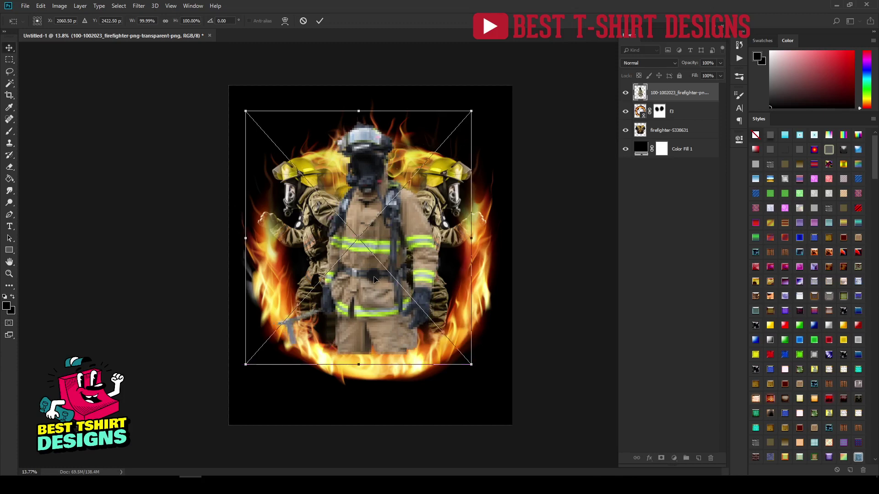
pyautogui.press('Return')
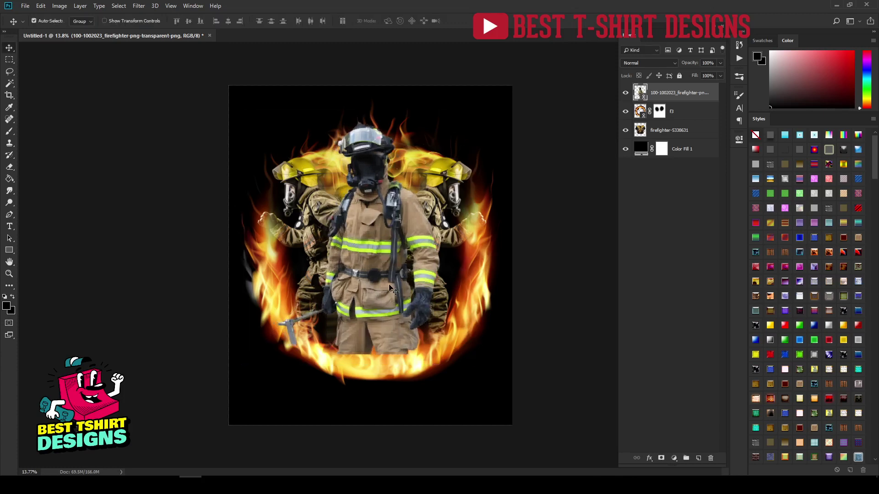
# Nudge the central firefighter slightly to the left.
pyautogui.hotkey('shift', 'Left')
pyautogui.hotkey('shift', 'Left')
pyautogui.hotkey('shift', 'Left')
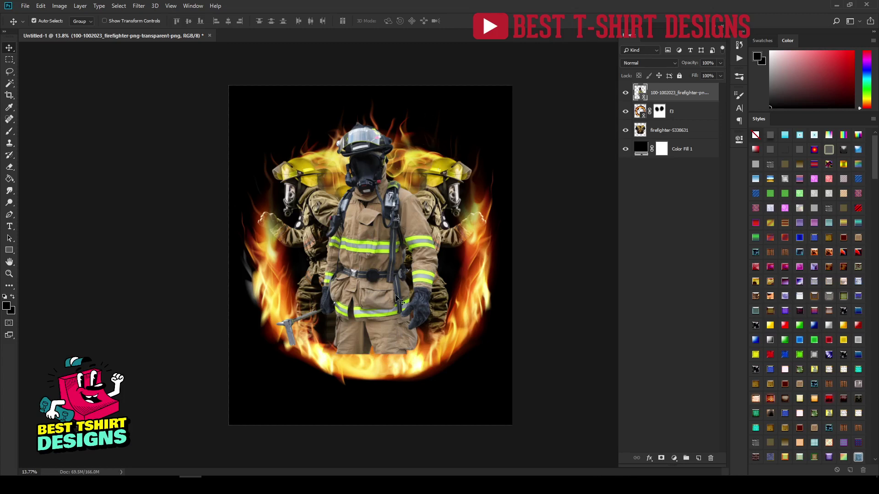
# Add a mask to the central firefighter layer and brush out the lower trousers and the axe so they fade into the flames.
pyautogui.click(661, 458)
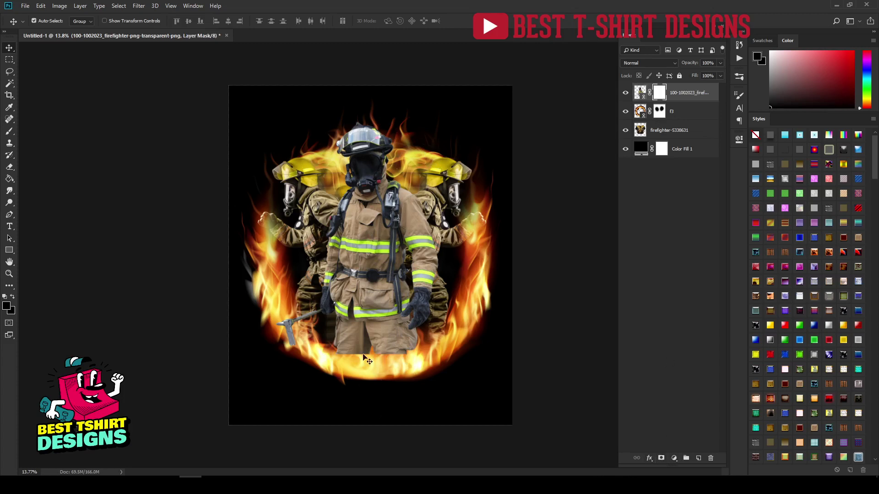
pyautogui.press('b')
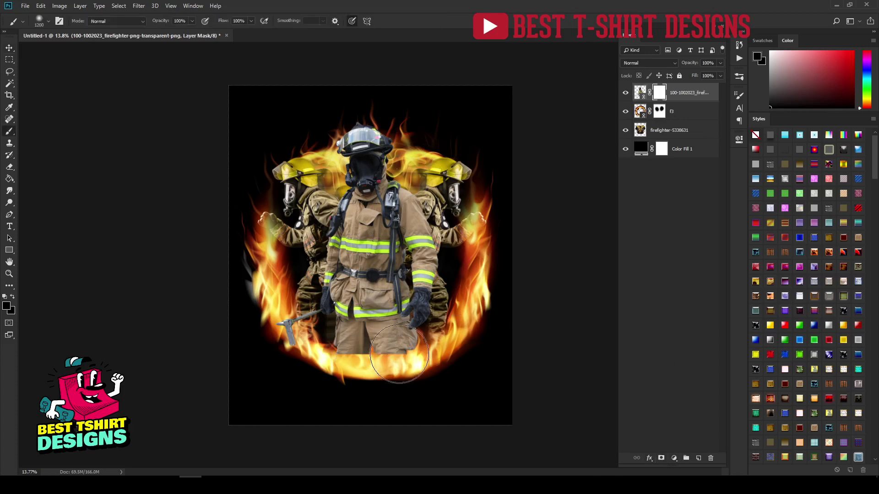
pyautogui.press('[')
pyautogui.press('[')
pyautogui.press('[')
pyautogui.moveTo(404, 356)
pyautogui.mouseDown()
pyautogui.moveTo(323, 372)
pyautogui.moveTo(383, 372)
pyautogui.moveTo(325, 377)
pyautogui.moveTo(313, 347)
pyautogui.moveTo(398, 383)
pyautogui.moveTo(432, 353)
pyautogui.moveTo(319, 370)
pyautogui.moveTo(397, 378)
pyautogui.moveTo(439, 356)
pyautogui.moveTo(323, 373)
pyautogui.moveTo(312, 362)
pyautogui.moveTo(330, 364)
pyautogui.moveTo(306, 353)
pyautogui.moveTo(304, 318)
pyautogui.moveTo(298, 345)
pyautogui.moveTo(277, 307)
pyautogui.moveTo(291, 346)
pyautogui.moveTo(284, 306)
pyautogui.moveTo(298, 317)
pyautogui.mouseUp()
pyautogui.press('v')
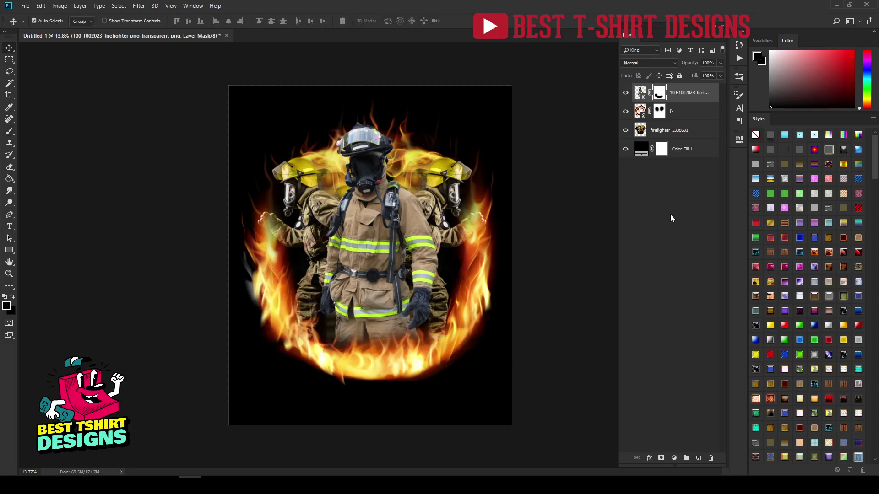
# Move the central firefighter slightly down and strongly raise its Vibrance with the Camera Raw filter.
pyautogui.moveTo(386, 245); pyautogui.dragTo(384, 256)
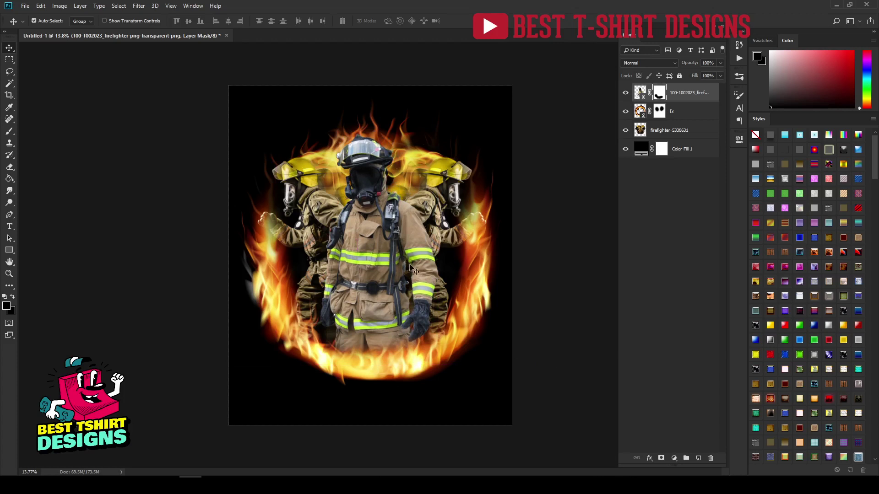
pyautogui.click(523, 297)
pyautogui.click(384, 261)
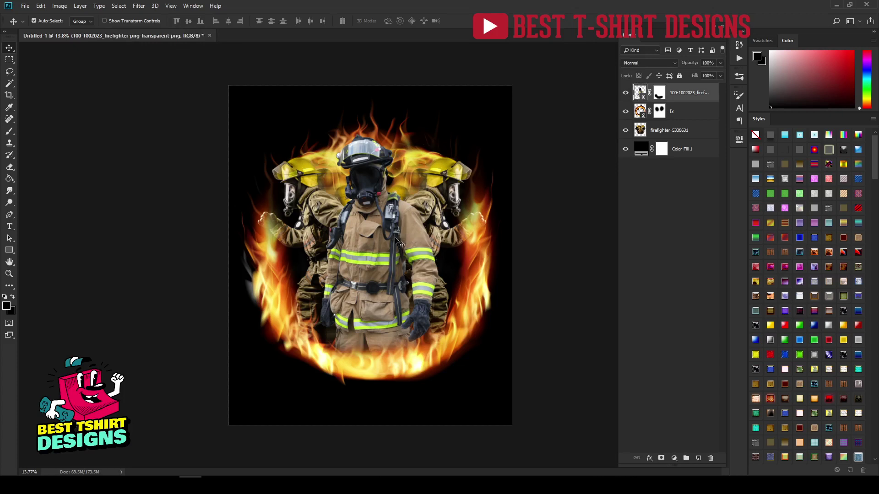
pyautogui.click(140, 10)
pyautogui.click(161, 61)
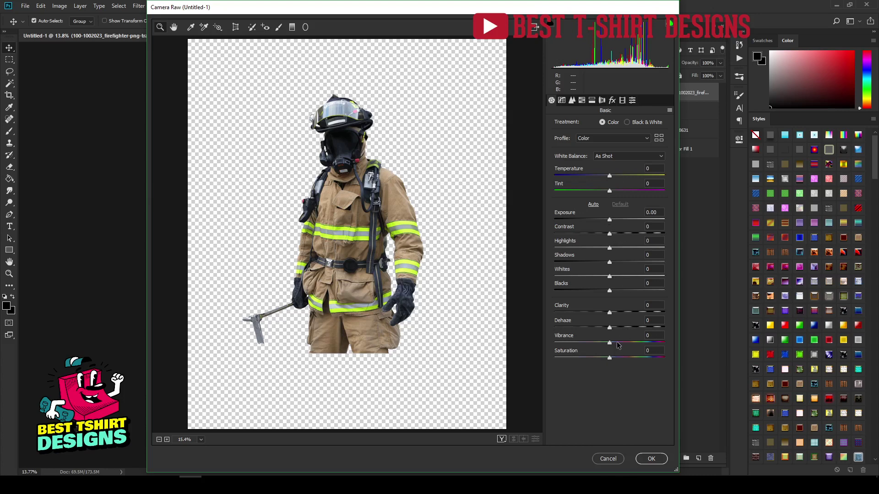
pyautogui.moveTo(610, 347); pyautogui.dragTo(657, 344)
pyautogui.click(652, 458)
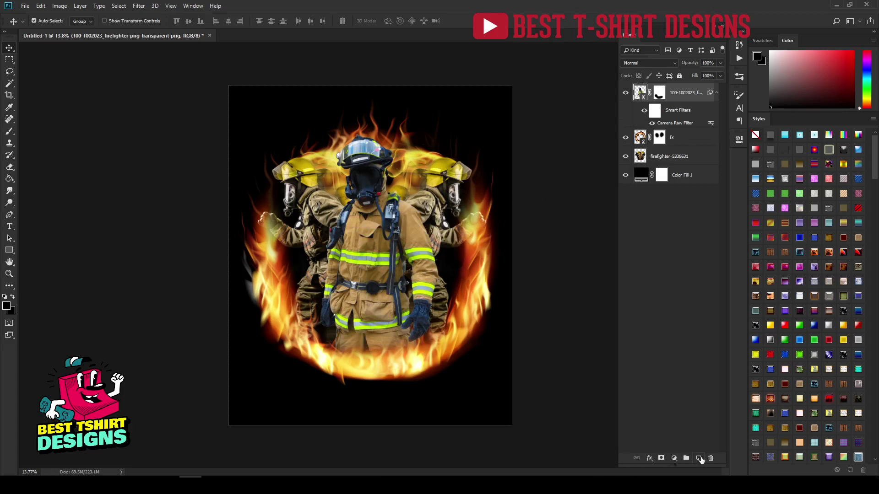
# Create a new layer above the central firefighter and load that firefighter's outline as a selection.
pyautogui.click(699, 458)
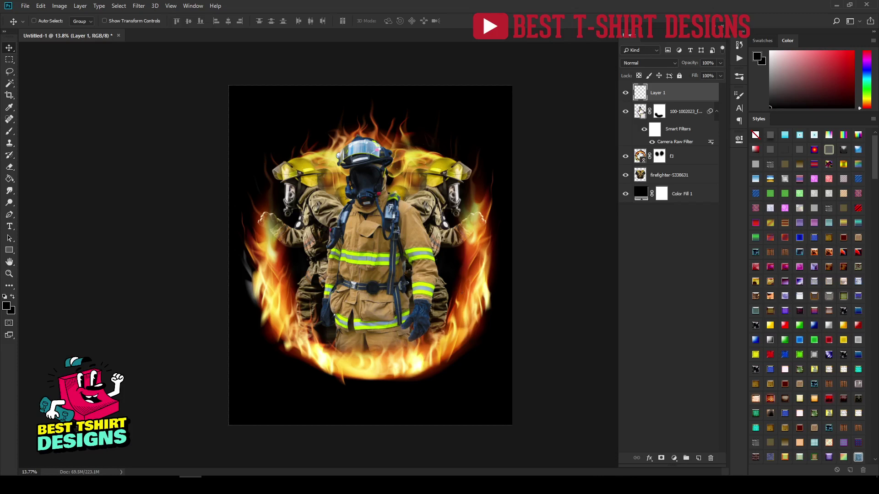
pyautogui.keyDown('ctrl'); pyautogui.click(641, 111); pyautogui.keyUp('ctrl')
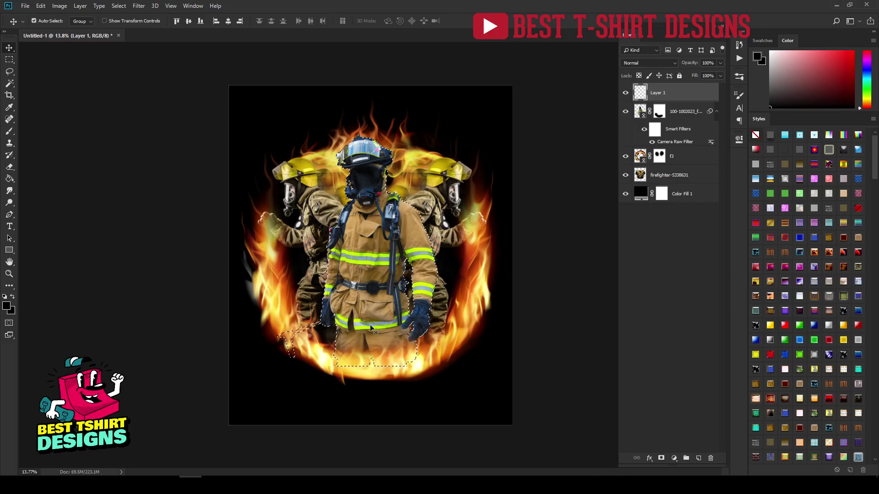
pyautogui.scroll(6, 357, 312)
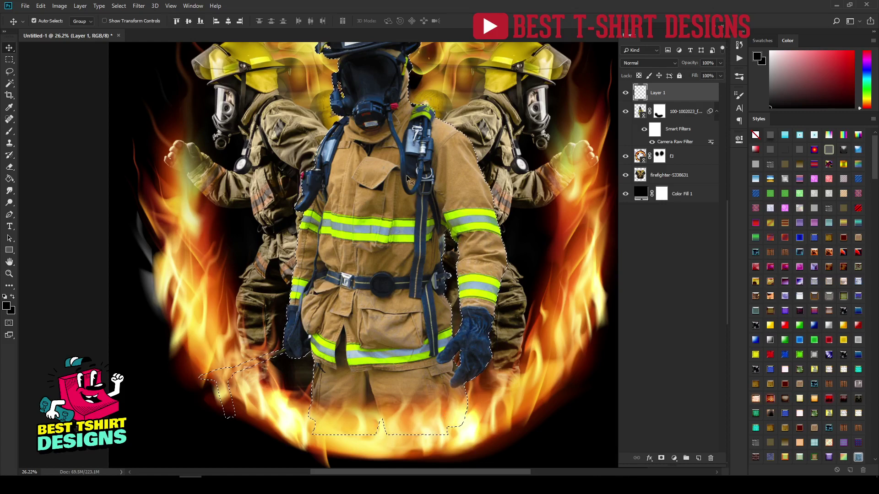
pyautogui.scroll(3, 407, 179)
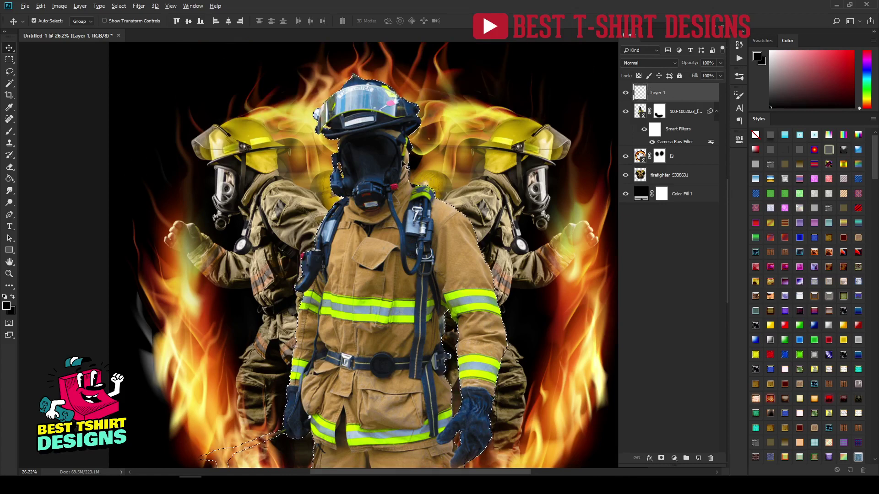
pyautogui.scroll(-5, 403, 164)
# Paint the selected firefighter silhouette solid bright red on Layer 1 with the Brush, and clear the selection.
pyautogui.press('b')
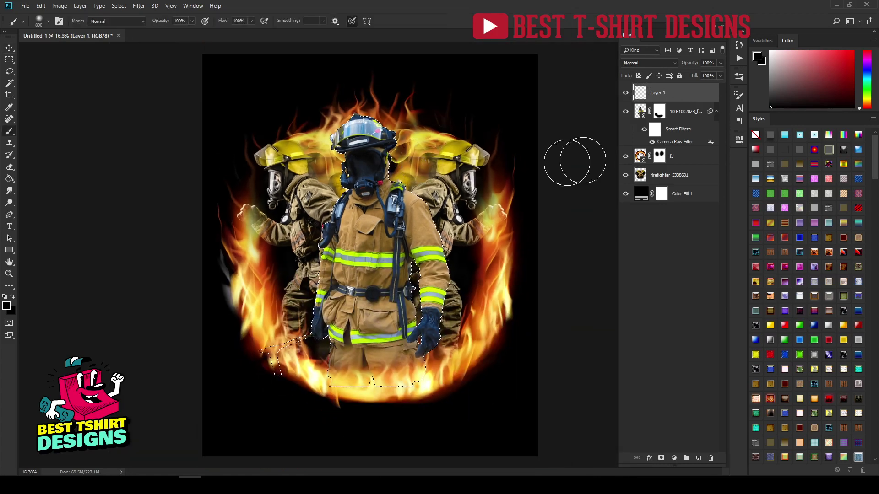
pyautogui.click(851, 59)
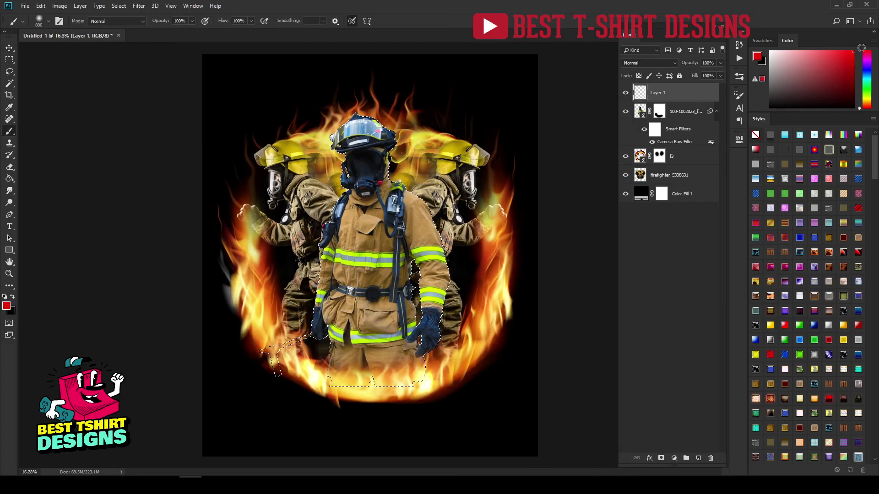
pyautogui.moveTo(413, 223)
pyautogui.mouseDown()
pyautogui.moveTo(362, 147)
pyautogui.moveTo(328, 267)
pyautogui.moveTo(334, 366)
pyautogui.moveTo(284, 366)
pyautogui.moveTo(363, 406)
pyautogui.moveTo(406, 326)
pyautogui.moveTo(430, 235)
pyautogui.moveTo(356, 295)
pyautogui.moveTo(368, 109)
pyautogui.moveTo(379, 374)
pyautogui.moveTo(394, 192)
pyautogui.moveTo(429, 274)
pyautogui.moveTo(347, 268)
pyautogui.moveTo(422, 240)
pyautogui.moveTo(525, 318)
pyautogui.moveTo(477, 339)
pyautogui.mouseUp()
pyautogui.press('v')
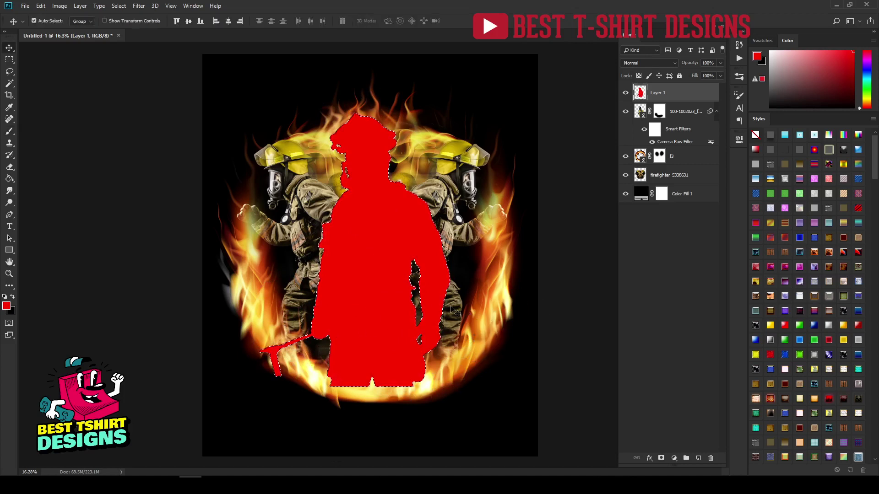
pyautogui.click(451, 307)
pyautogui.click(676, 95)
pyautogui.hotkey('ctrl', 'd')
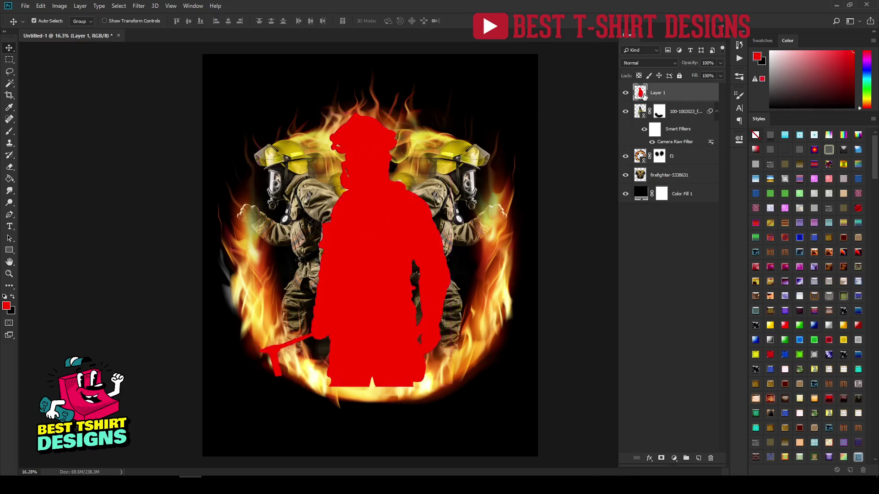
# Try blend modes from Darken through Subtract on the red Layer 1, and settle on Saturation.
pyautogui.click(637, 65)
pyautogui.click(635, 79)
pyautogui.scroll(-1, 634, 65)
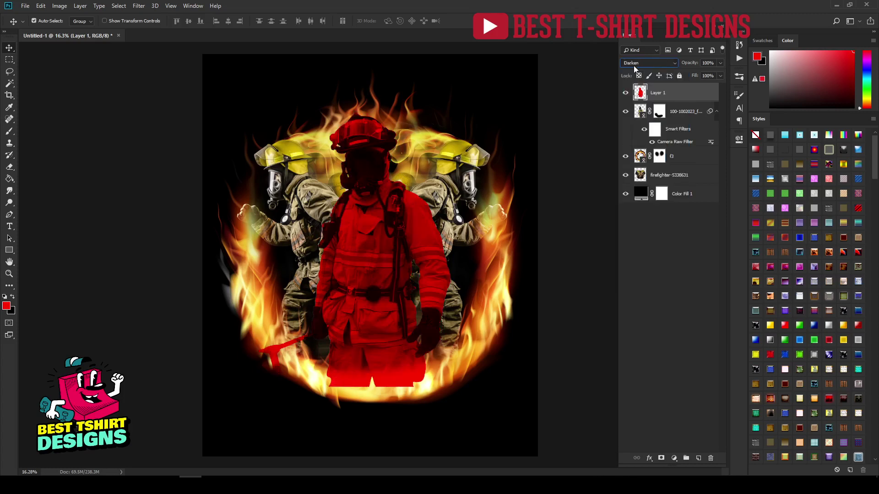
pyautogui.scroll(-1, 634, 65)
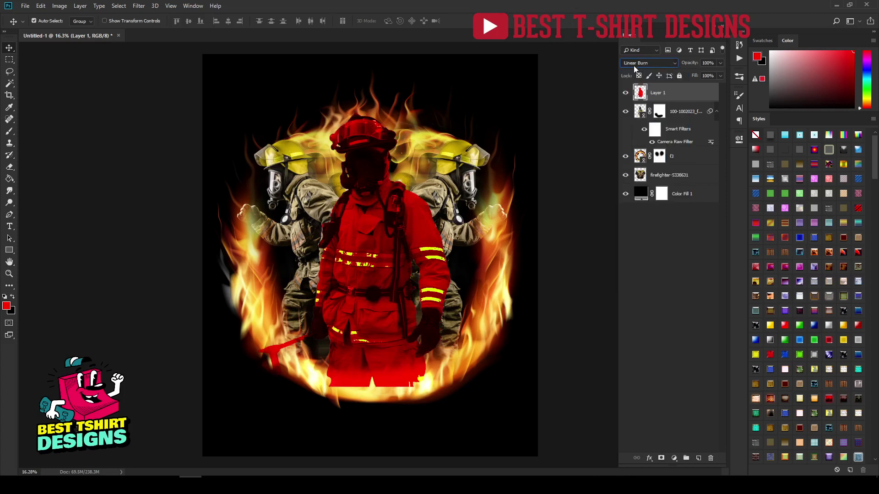
pyautogui.scroll(-2, 633, 65)
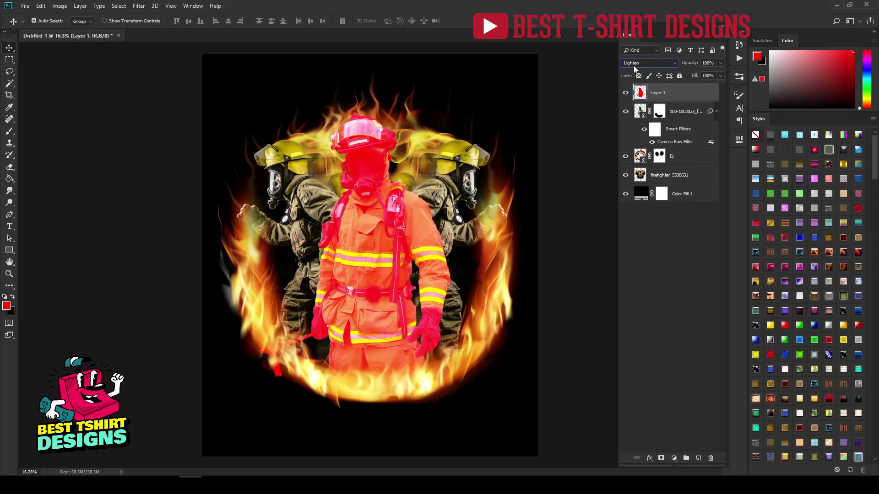
pyautogui.scroll(-1, 633, 65)
pyautogui.scroll(-1, 634, 66)
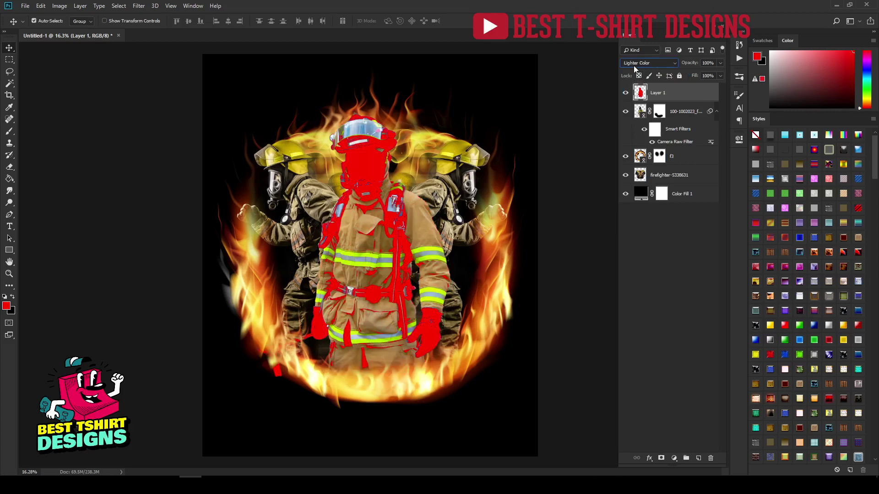
pyautogui.scroll(-1, 634, 65)
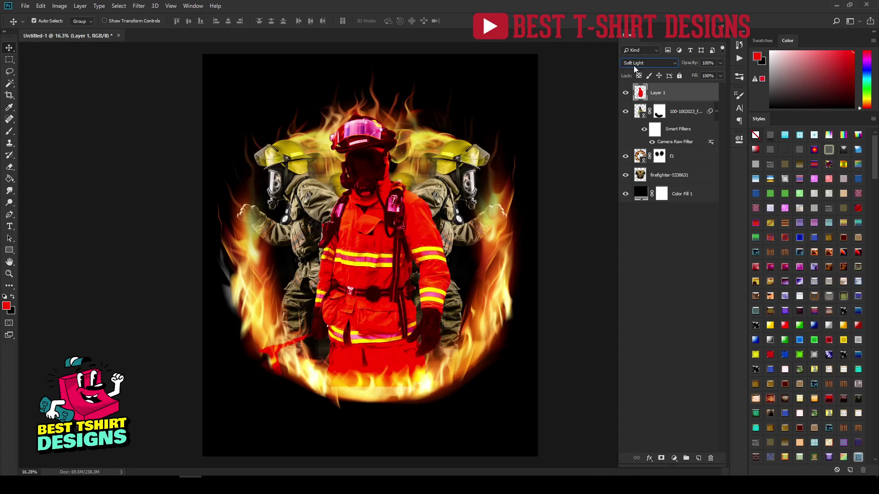
pyautogui.scroll(-1, 634, 65)
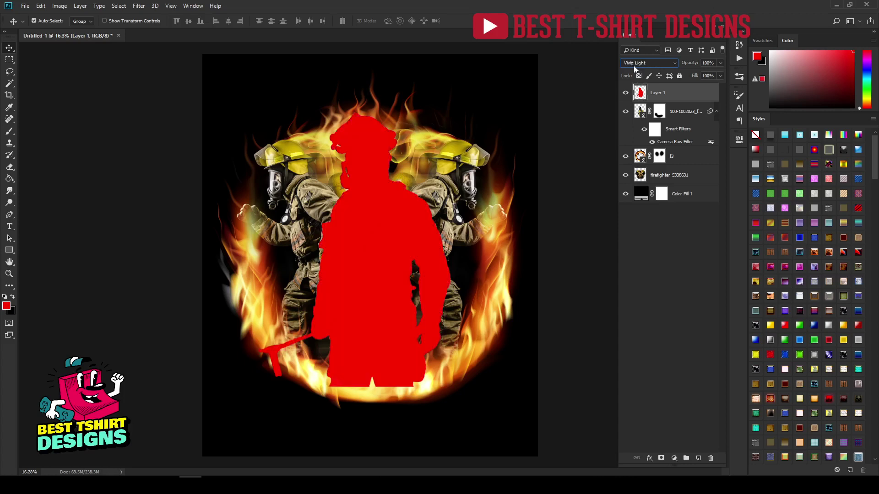
pyautogui.scroll(-2, 634, 65)
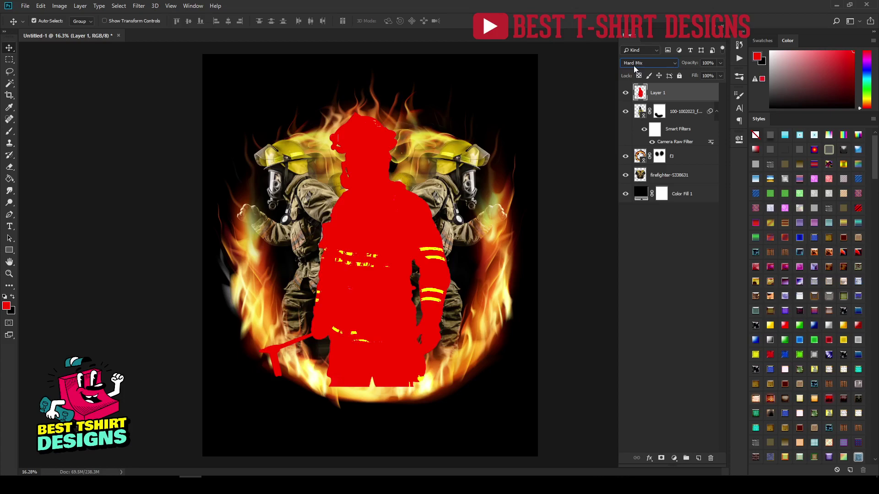
pyautogui.scroll(-3, 634, 65)
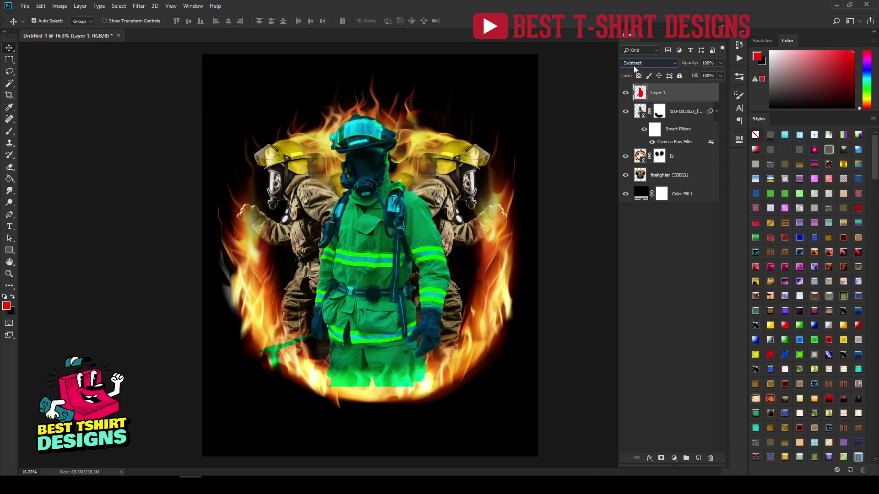
pyautogui.scroll(-1, 634, 65)
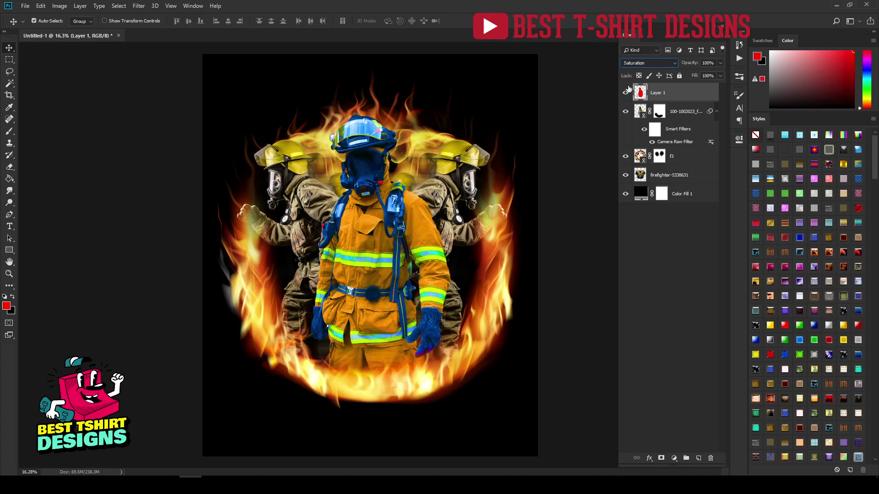
pyautogui.click(545, 226)
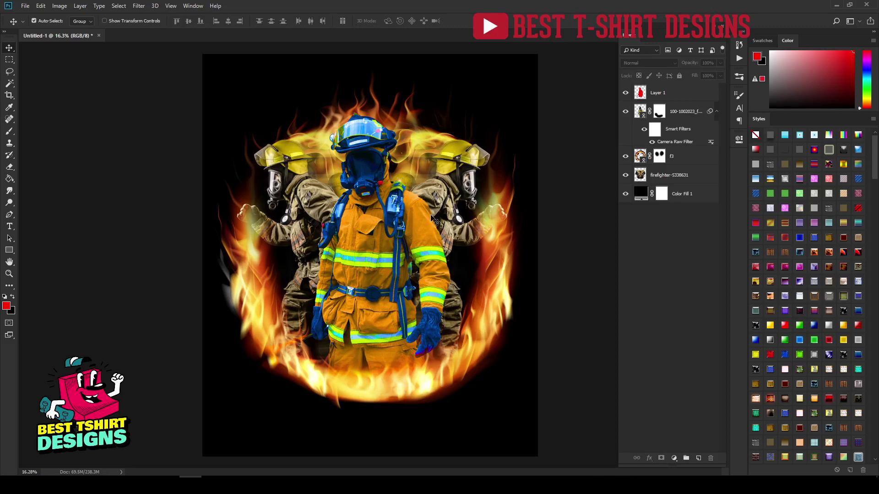
# Add a mask to Layer 1 and brush away its colour effect over the axe and the flames at the firefighter's base.
pyautogui.click(640, 95)
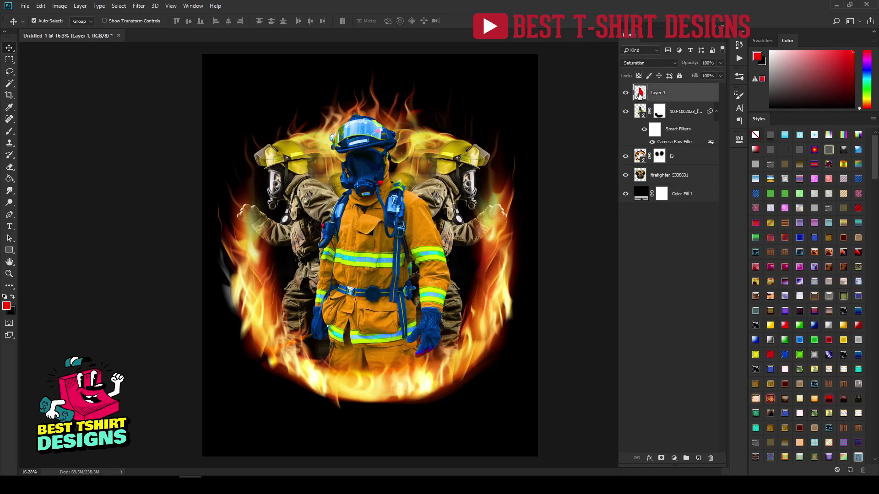
pyautogui.click(663, 460)
pyautogui.press('b')
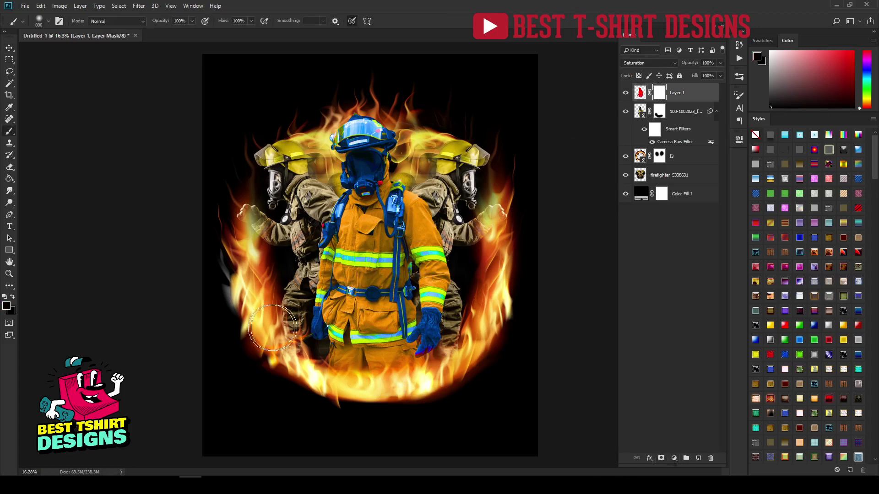
pyautogui.moveTo(271, 326)
pyautogui.mouseDown()
pyautogui.moveTo(302, 373)
pyautogui.moveTo(286, 352)
pyautogui.moveTo(293, 369)
pyautogui.moveTo(286, 355)
pyautogui.moveTo(282, 362)
pyautogui.moveTo(352, 402)
pyautogui.moveTo(330, 403)
pyautogui.moveTo(425, 404)
pyautogui.moveTo(463, 383)
pyautogui.moveTo(334, 405)
pyautogui.moveTo(279, 381)
pyautogui.moveTo(258, 335)
pyautogui.mouseUp()
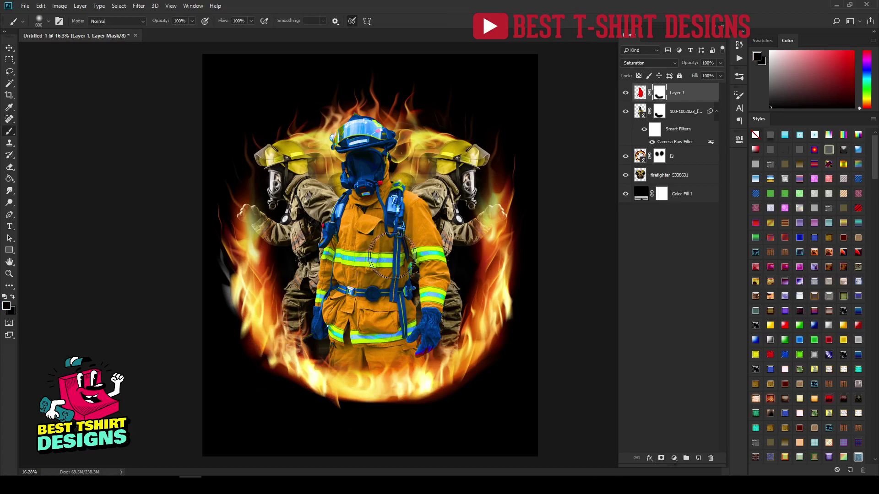
pyautogui.press('v')
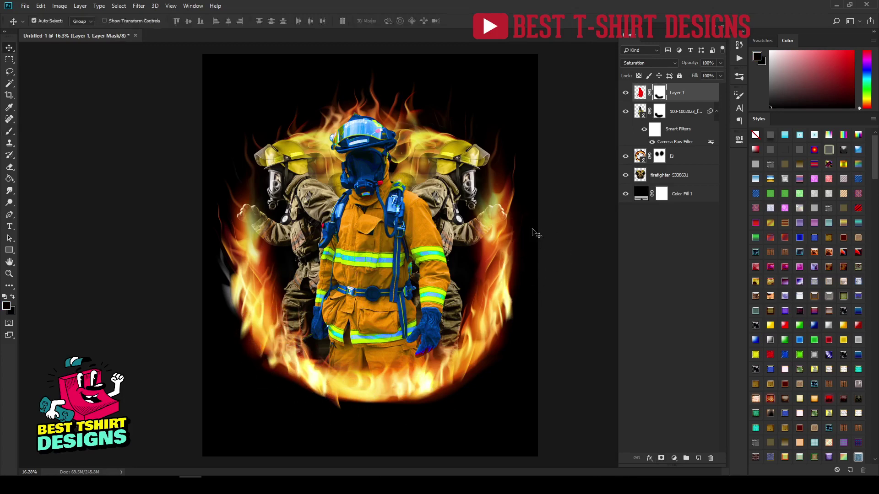
# Place the explosive-1660545 image as a linked layer above the mirrored firefighters, positioned over the firefighter on the right.
pyautogui.click(458, 216)
pyautogui.scroll(-1, 374, 212)
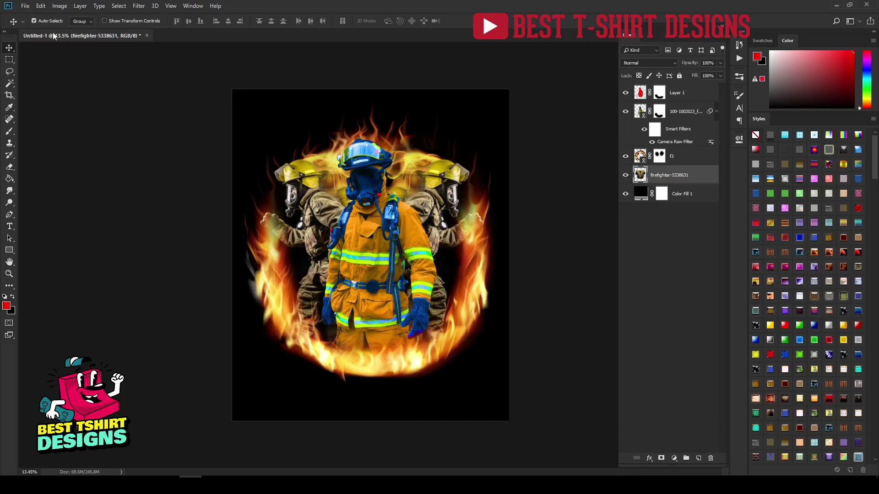
pyautogui.click(26, 6)
pyautogui.click(57, 188)
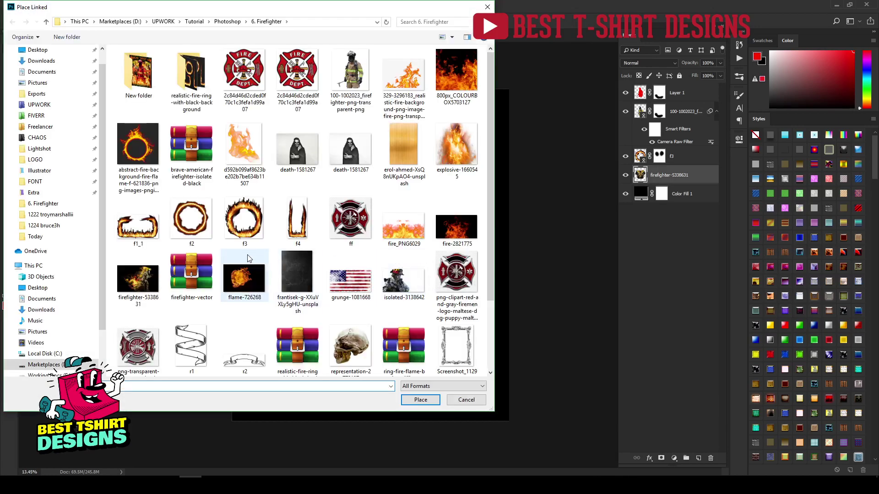
pyautogui.scroll(-2, 247, 259)
pyautogui.scroll(2, 247, 259)
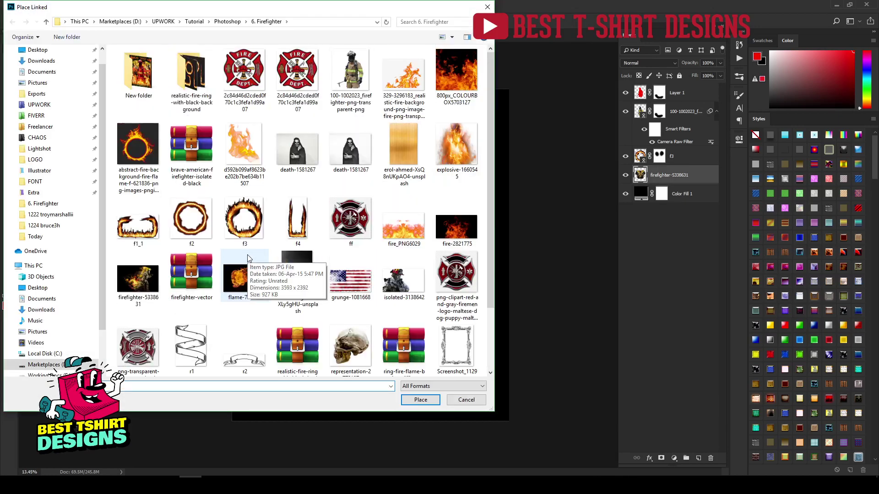
pyautogui.doubleClick(452, 141)
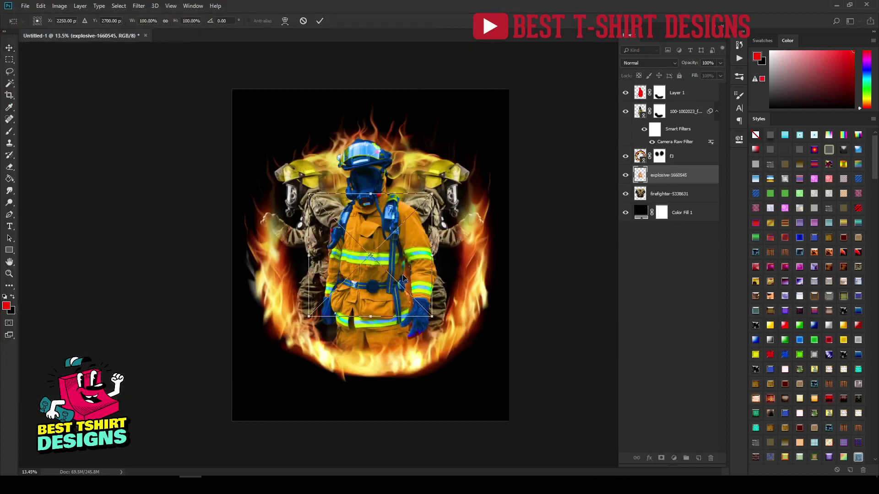
pyautogui.moveTo(402, 278); pyautogui.dragTo(466, 282)
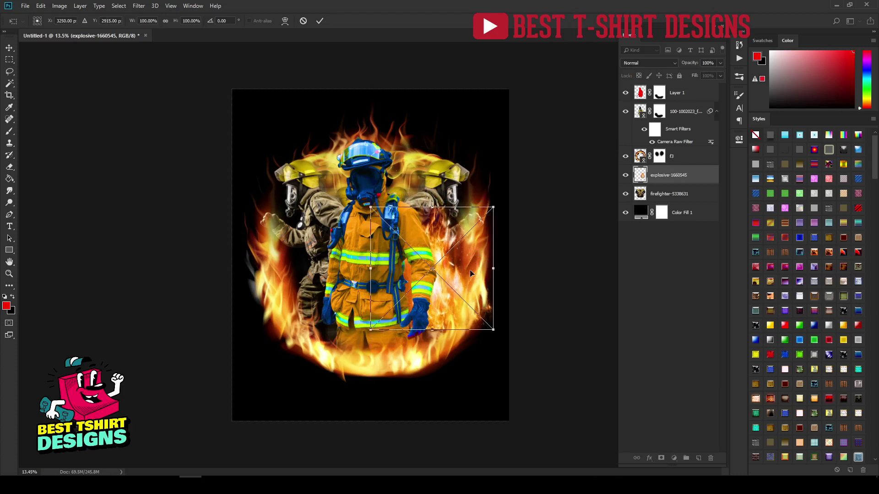
pyautogui.hotkey('alt', 'space')
pyautogui.press('Escape')
pyautogui.press('Return')
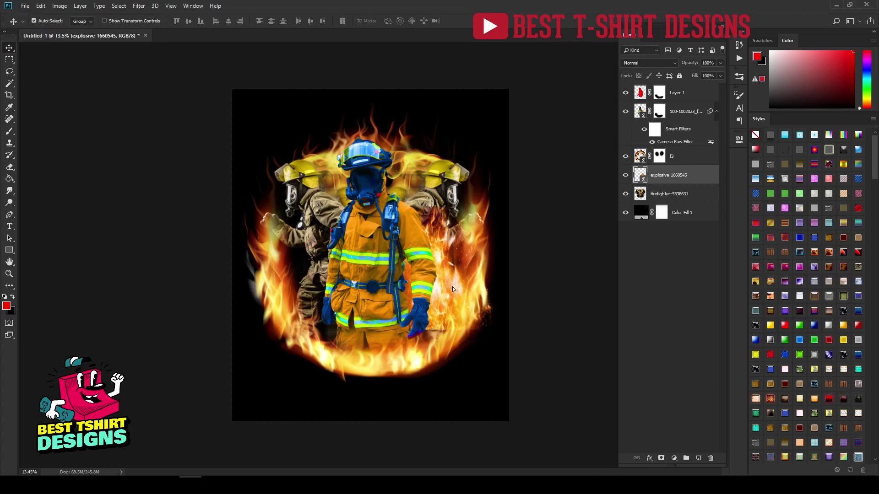
# Set Auto-Select to Layer and duplicate the explosion flames over the firefighter on the left.
pyautogui.moveTo(452, 287); pyautogui.dragTo(407, 287)
pyautogui.hotkey('ctrl', 'z')
pyautogui.click(81, 22)
pyautogui.moveTo(440, 295); pyautogui.dragTo(326, 296)
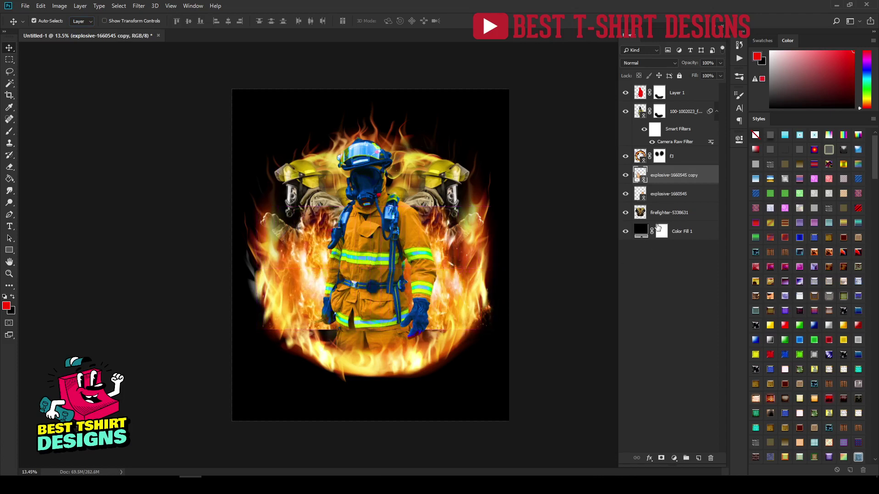
# Rasterize both explosion layers and merge them into one.
pyautogui.keyDown('shift'); pyautogui.click(672, 195); pyautogui.keyUp('shift')
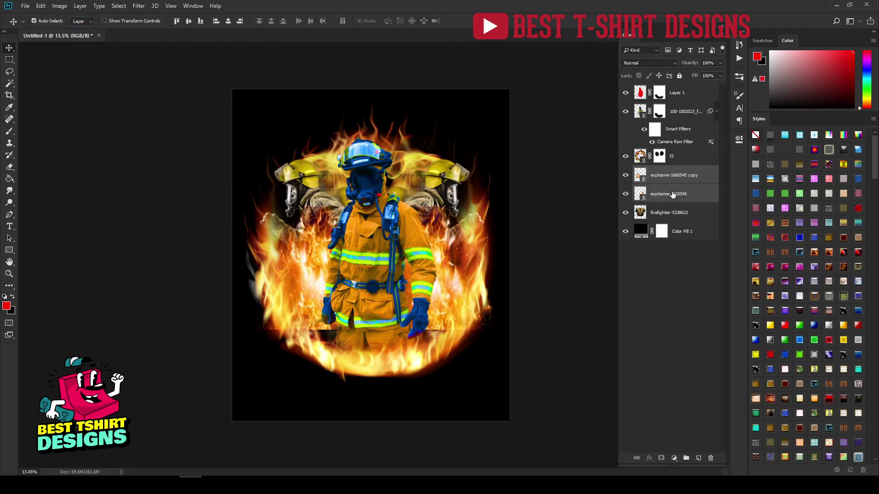
pyautogui.rightClick(673, 175)
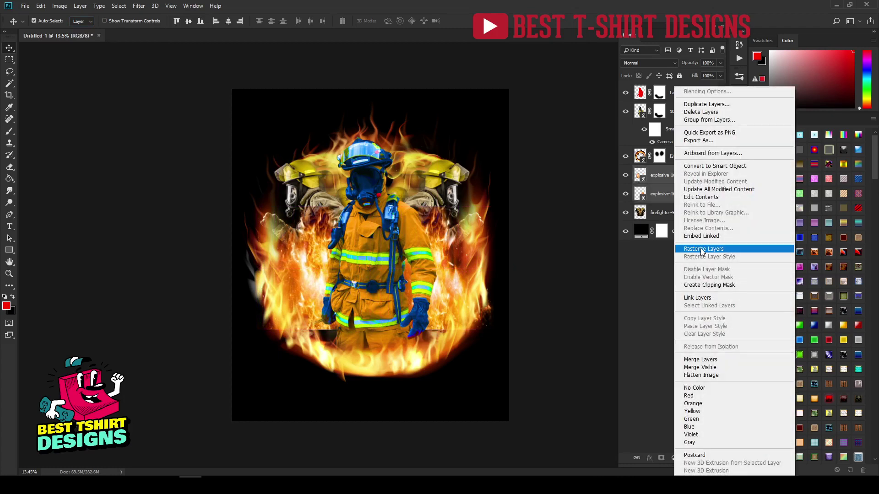
pyautogui.click(702, 250)
pyautogui.rightClick(669, 174)
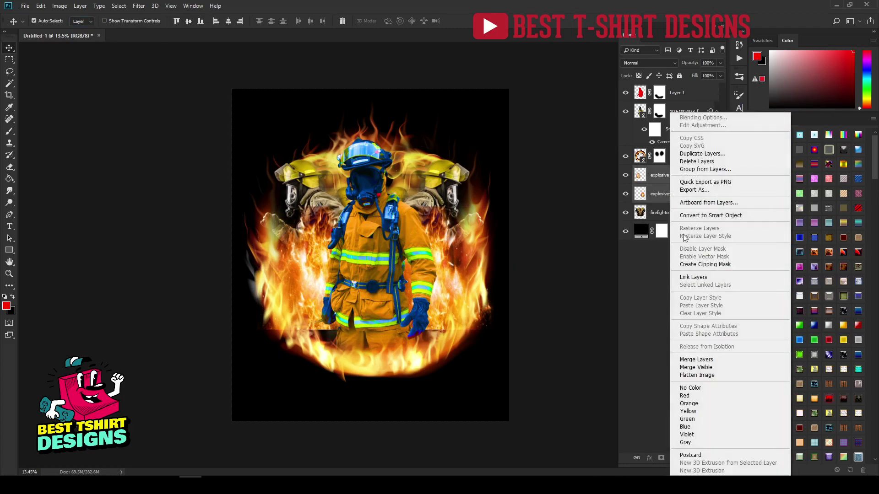
pyautogui.click(696, 359)
# Compare the design with and without the merged explosion flames, and lower them behind the central firefighter towards the ring's base.
pyautogui.click(625, 176)
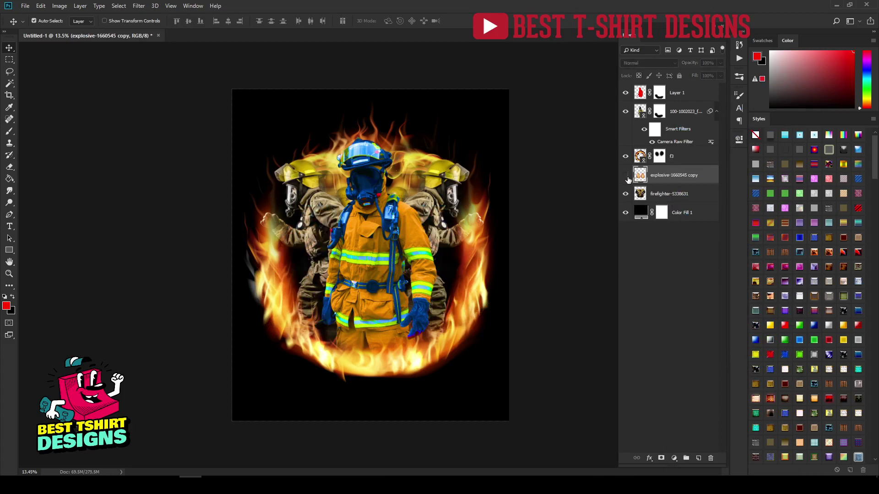
pyautogui.click(625, 176)
pyautogui.moveTo(448, 295)
pyautogui.mouseDown()
pyautogui.moveTo(448, 279)
pyautogui.moveTo(446, 307)
pyautogui.mouseUp()
pyautogui.hotkey('ctrl', 'z')
pyautogui.click(685, 179)
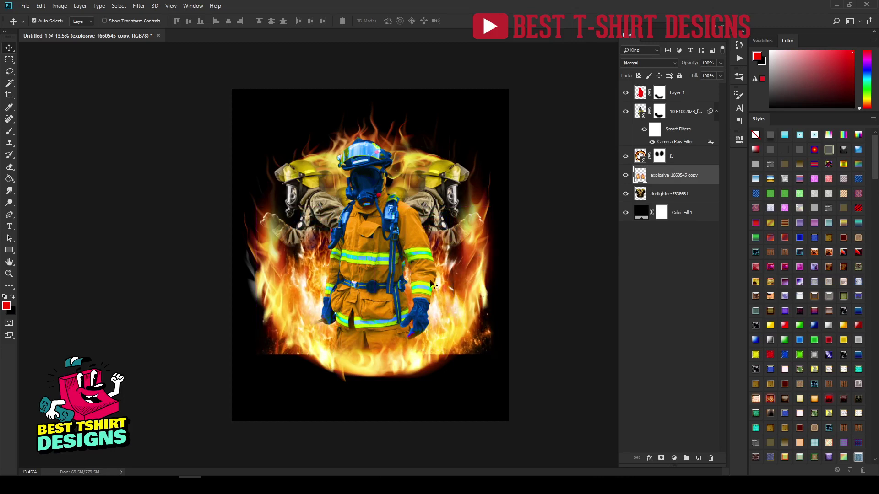
# Add a mask to the merged explosion layer and brush away its hard lower edges outside the fire ring.
pyautogui.click(661, 458)
pyautogui.press('b')
pyautogui.moveTo(506, 320)
pyautogui.mouseDown()
pyautogui.moveTo(483, 315)
pyautogui.moveTo(443, 376)
pyautogui.moveTo(468, 366)
pyautogui.moveTo(512, 318)
pyautogui.moveTo(499, 308)
pyautogui.moveTo(427, 371)
pyautogui.moveTo(440, 374)
pyautogui.moveTo(343, 380)
pyautogui.moveTo(303, 361)
pyautogui.moveTo(242, 298)
pyautogui.moveTo(308, 373)
pyautogui.moveTo(248, 253)
pyautogui.moveTo(265, 305)
pyautogui.moveTo(365, 396)
pyautogui.moveTo(334, 387)
pyautogui.moveTo(251, 333)
pyautogui.moveTo(292, 363)
pyautogui.moveTo(270, 334)
pyautogui.mouseUp()
pyautogui.hotkey('ctrl', 'z')
pyautogui.press('v')
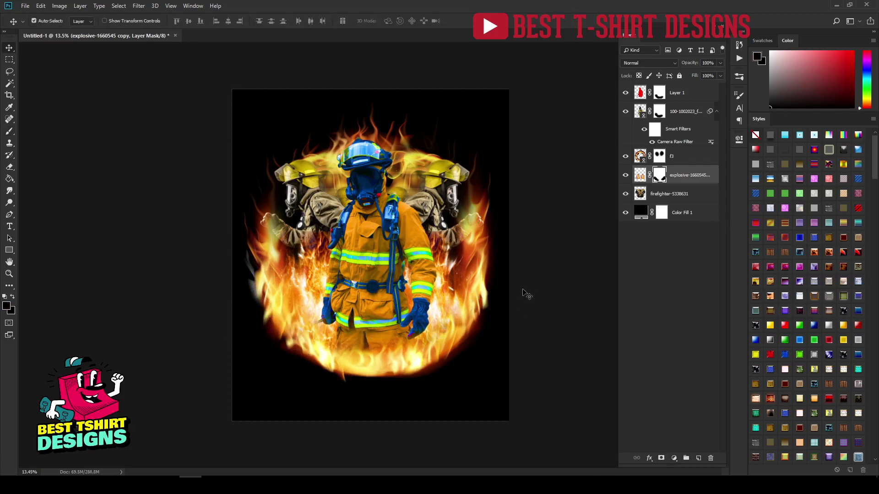
# Try Lighten-group blend modes on the merged explosion layer, settle on Linear Dodge (Add), and deselect the layer.
pyautogui.click(647, 64)
pyautogui.click(634, 134)
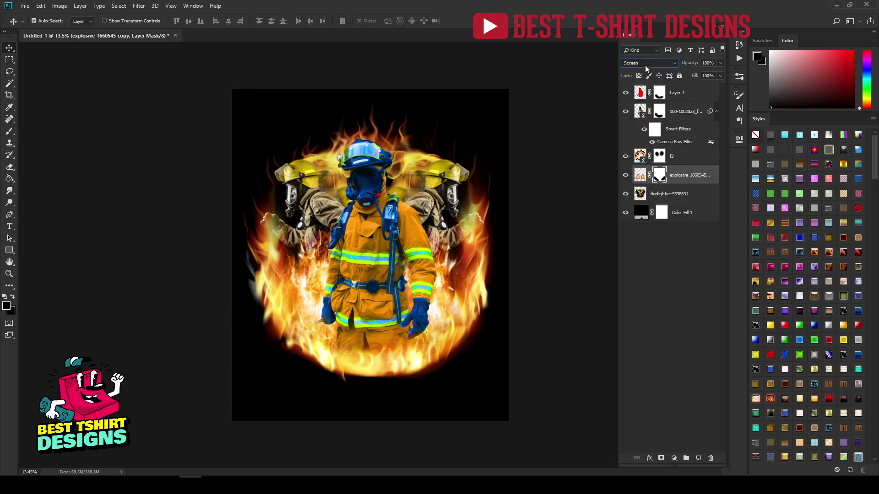
pyautogui.scroll(-1, 646, 66)
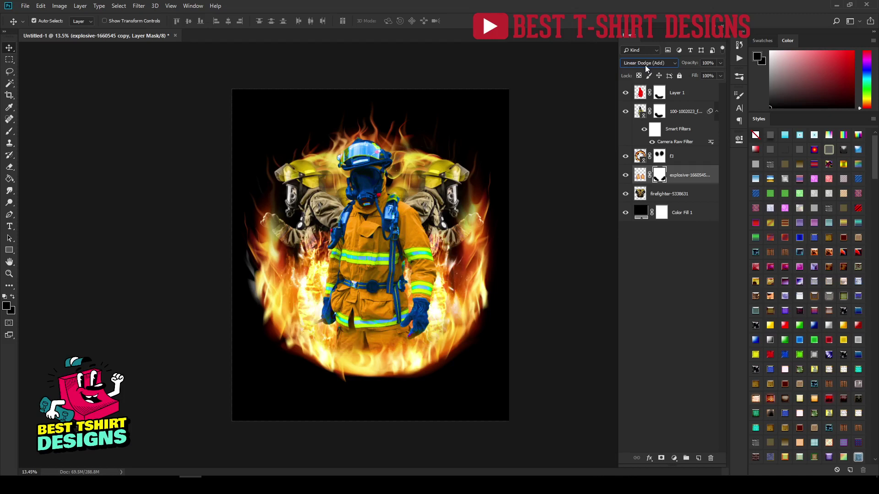
pyautogui.click(539, 217)
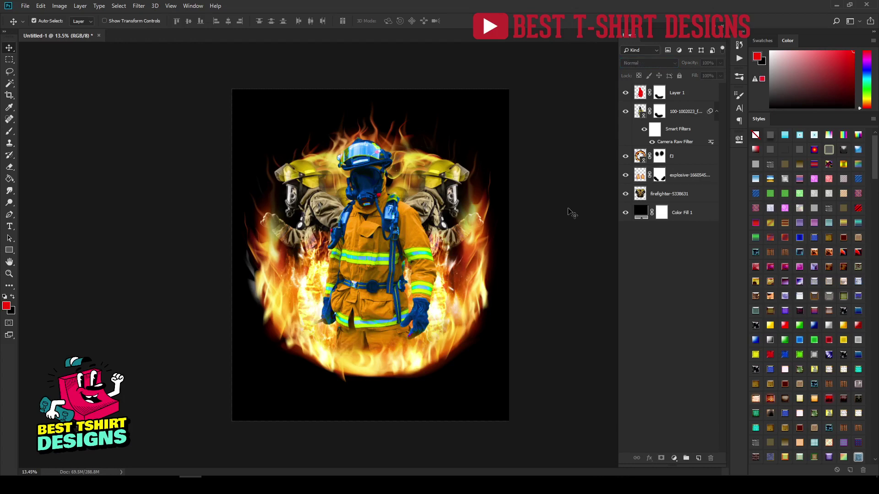
# Place another linked explosive-1660545 image on top, slightly enlarged over the central firefighter's lower body down to the ring's base.
pyautogui.click(25, 6)
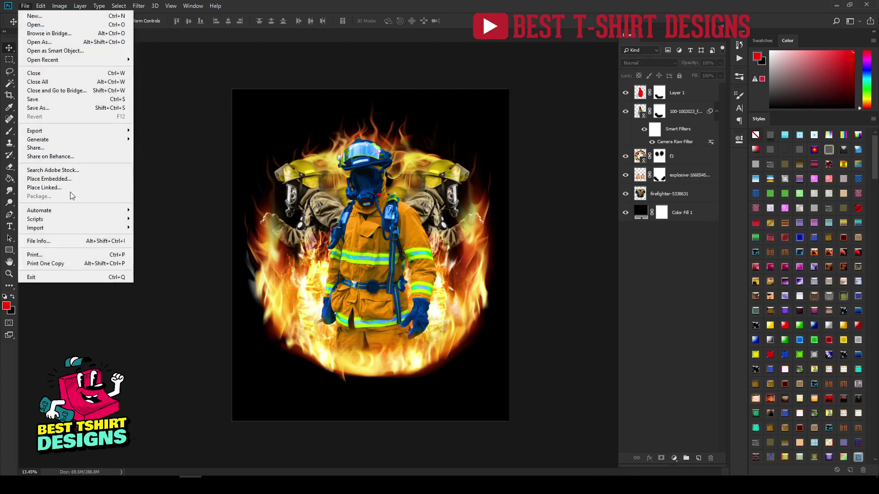
pyautogui.click(69, 189)
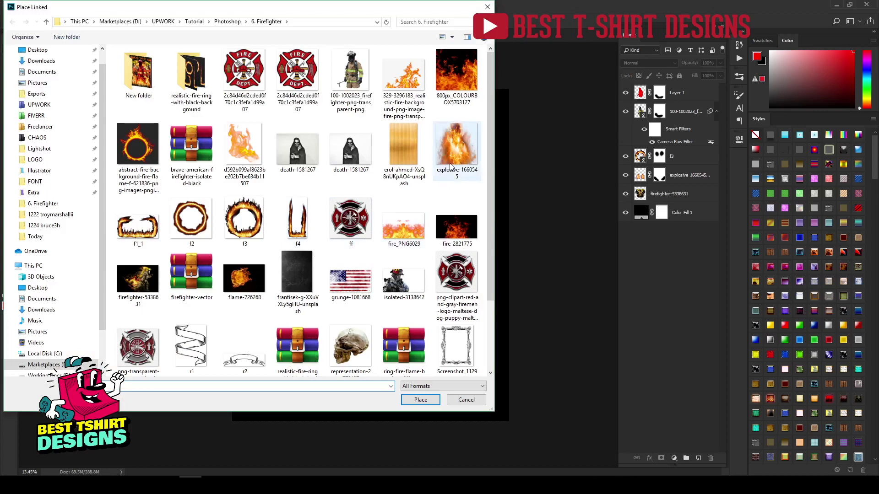
pyautogui.doubleClick(450, 163)
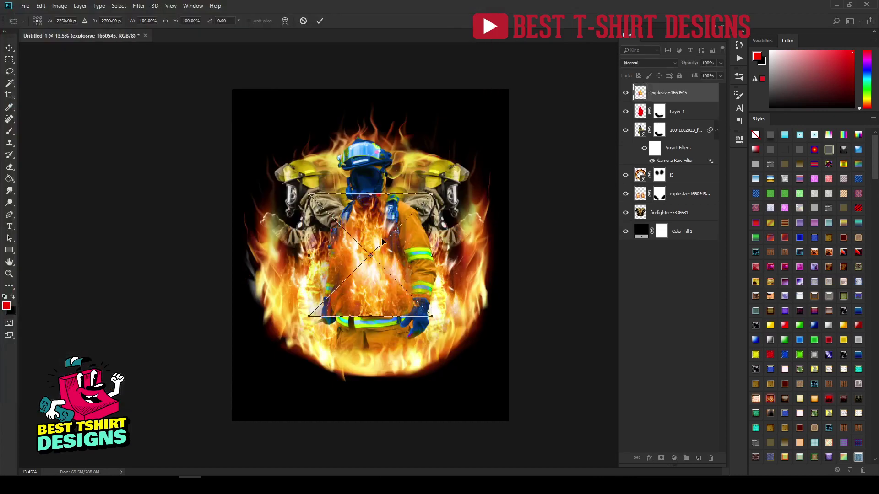
pyautogui.moveTo(382, 289); pyautogui.dragTo(383, 335)
pyautogui.moveTo(432, 239); pyautogui.dragTo(447, 227)
pyautogui.press('Return')
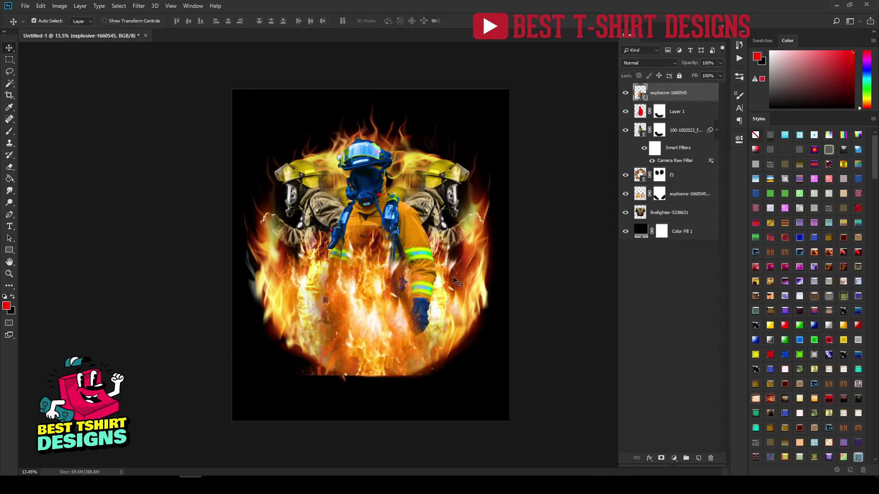
# Try the Lighten blend mode on the top explosion layer and settle on Screen.
pyautogui.click(649, 63)
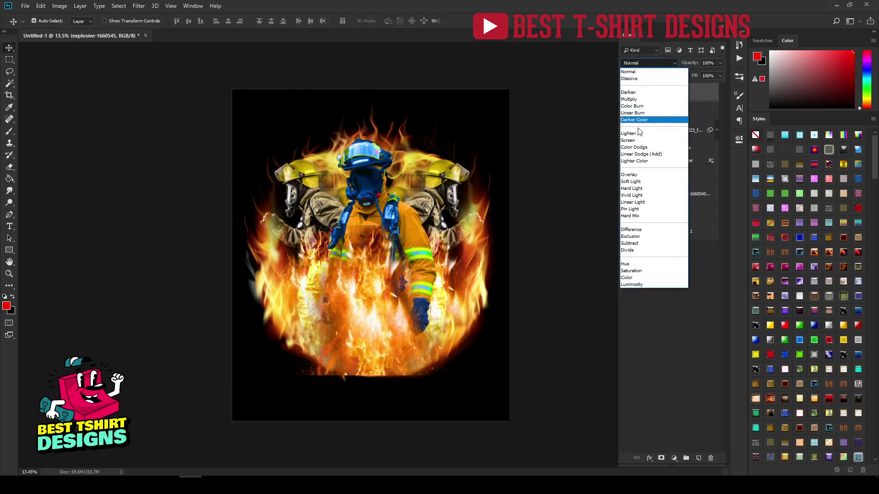
pyautogui.click(643, 117)
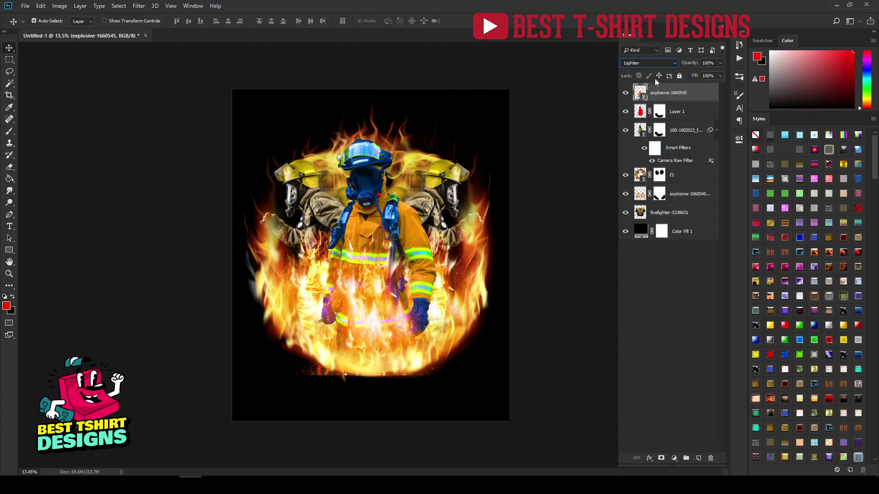
pyautogui.scroll(-1, 647, 62)
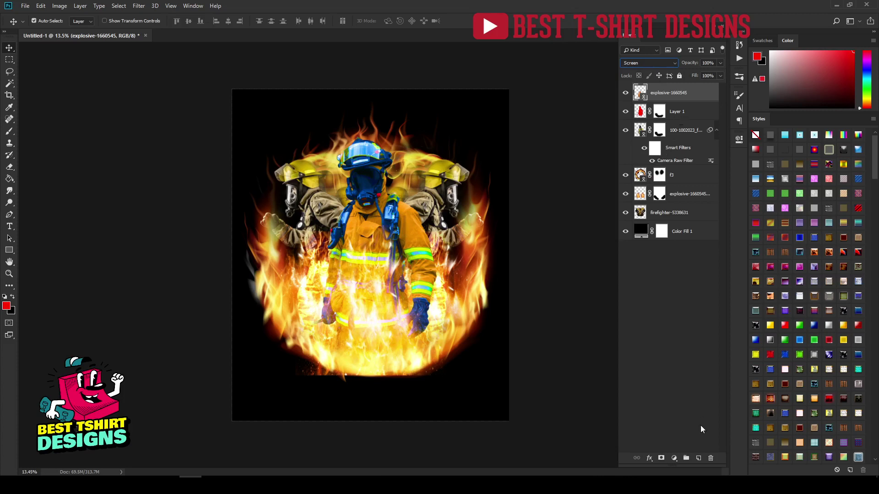
# Add a mask to the top explosion layer and brush away its hard bottom edge below the fire ring.
pyautogui.click(661, 459)
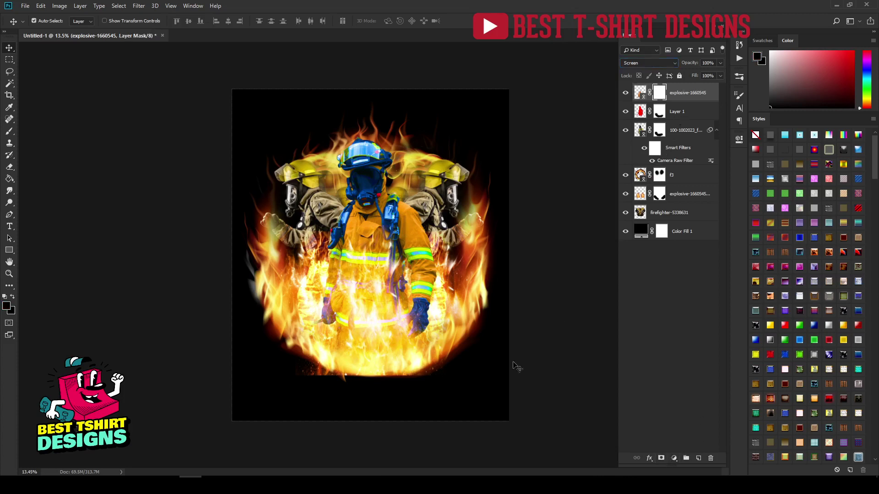
pyautogui.press('b')
pyautogui.moveTo(383, 401)
pyautogui.mouseDown()
pyautogui.moveTo(416, 388)
pyautogui.moveTo(311, 384)
pyautogui.moveTo(273, 363)
pyautogui.moveTo(371, 399)
pyautogui.mouseUp()
pyautogui.press('v')
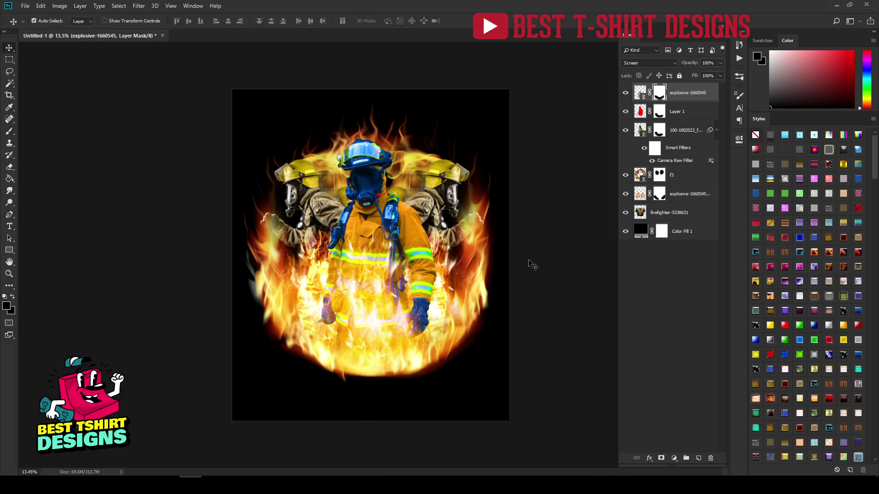
pyautogui.click(519, 242)
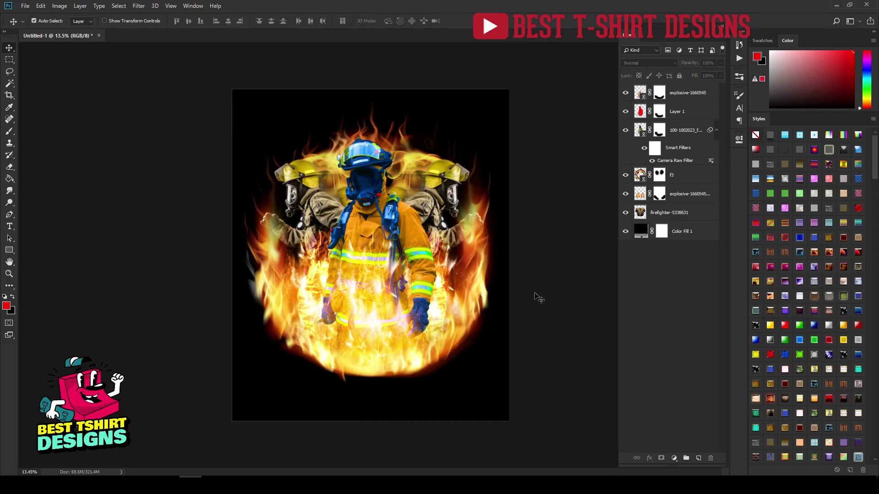
# Group all artwork layers above the black Color Fill 1 and scale the group down slightly.
pyautogui.click(682, 99)
pyautogui.keyDown('shift'); pyautogui.click(675, 216); pyautogui.keyUp('shift')
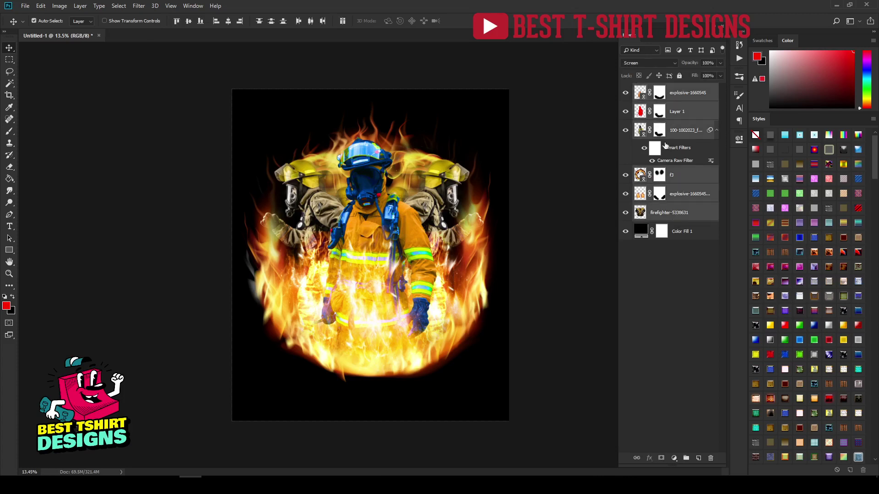
pyautogui.hotkey('ctrl', 'g')
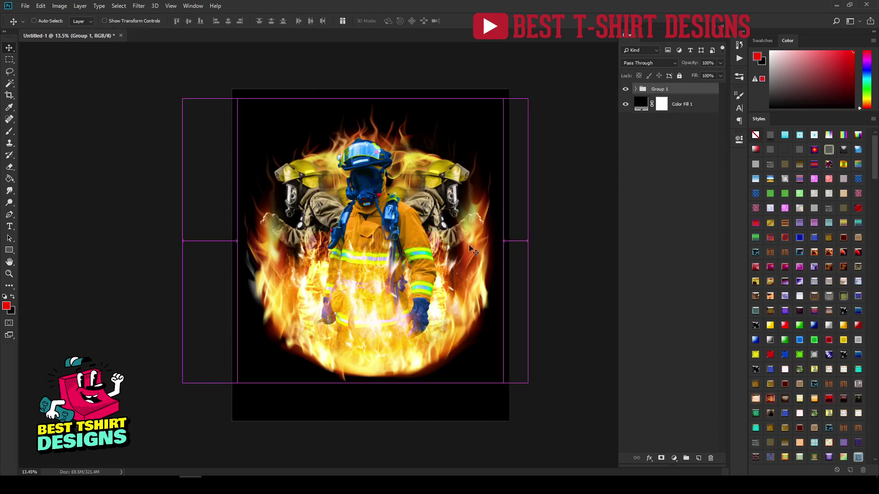
pyautogui.hotkey('ctrl', 't')
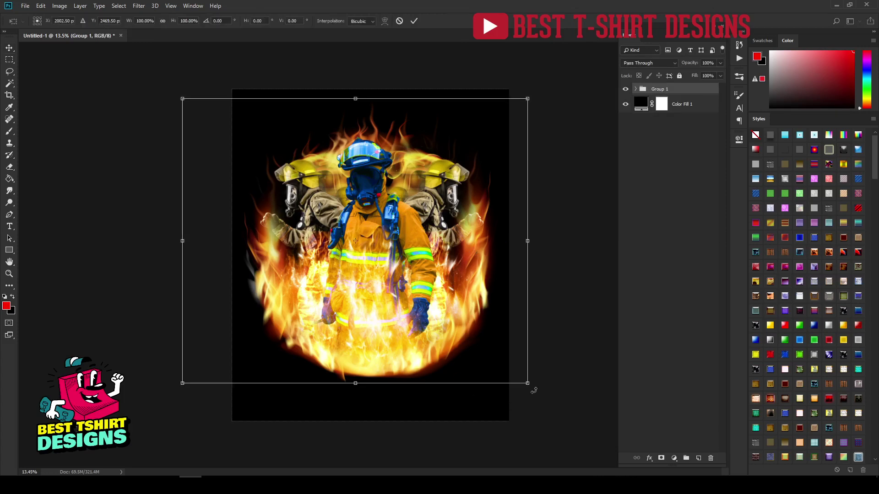
pyautogui.moveTo(529, 385); pyautogui.dragTo(519, 373)
pyautogui.press('Return')
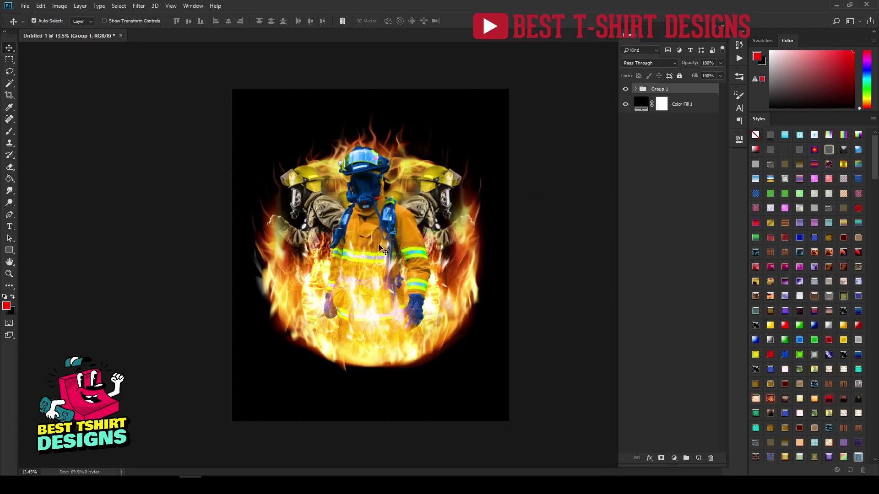
# Hide Color Fill 1, add a layer mask to Group 1 and brush away the dark fringe along the fire ring's upper edge.
pyautogui.click(625, 106)
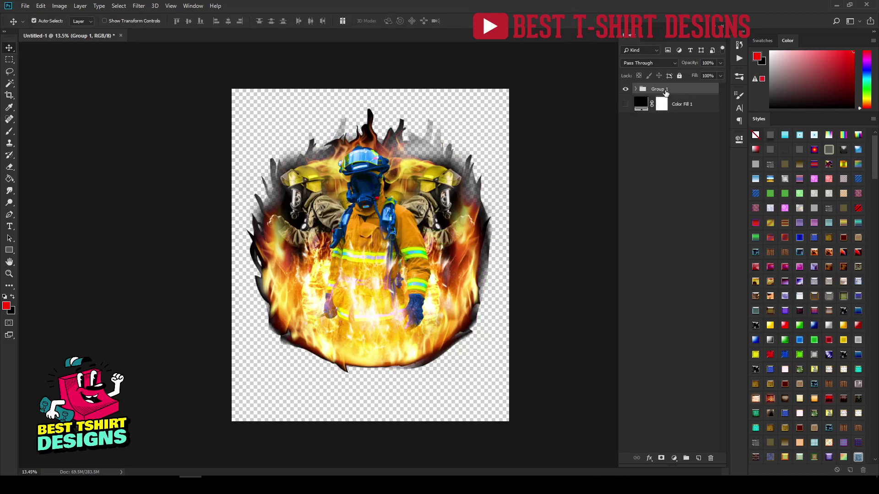
pyautogui.click(661, 458)
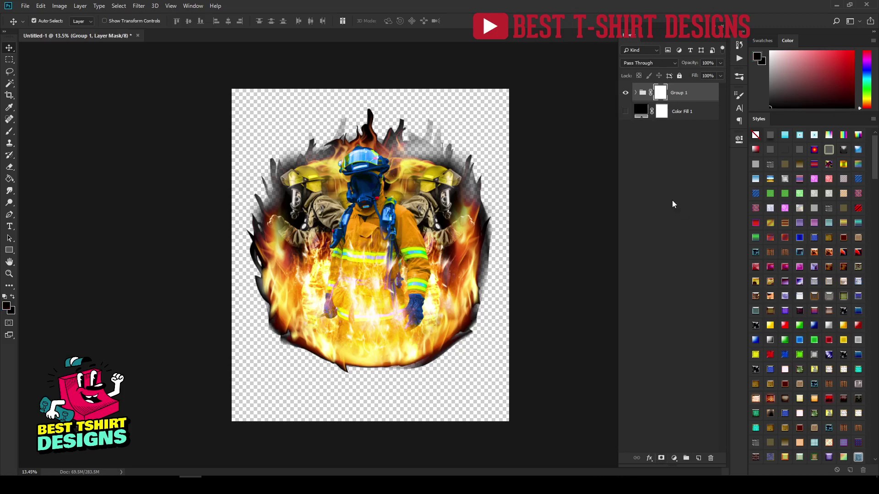
pyautogui.press('b')
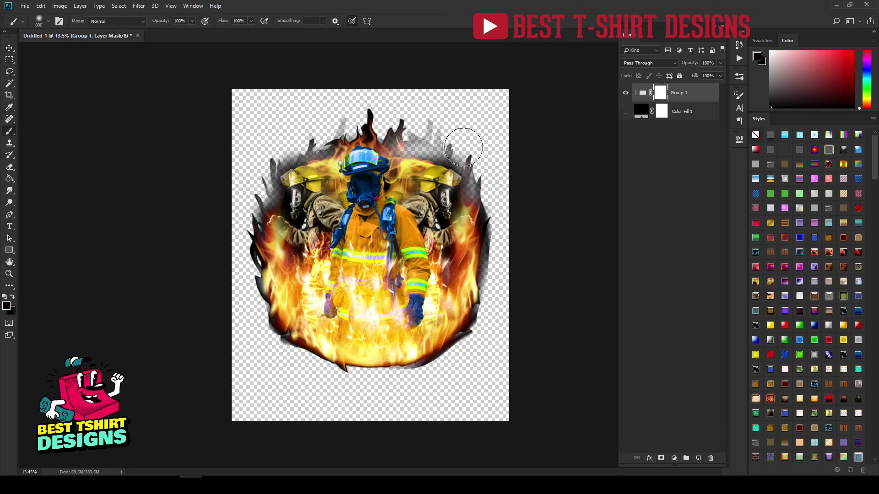
pyautogui.moveTo(464, 146)
pyautogui.mouseDown()
pyautogui.moveTo(409, 114)
pyautogui.moveTo(440, 131)
pyautogui.moveTo(364, 111)
pyautogui.moveTo(276, 132)
pyautogui.moveTo(342, 116)
pyautogui.moveTo(272, 153)
pyautogui.moveTo(238, 194)
pyautogui.mouseUp()
# Mask out the remaining dark fringe around the whole fire ring with a smaller brush, and show Color Fill 1 again.
pyautogui.press('[')
pyautogui.press('[')
pyautogui.press('[')
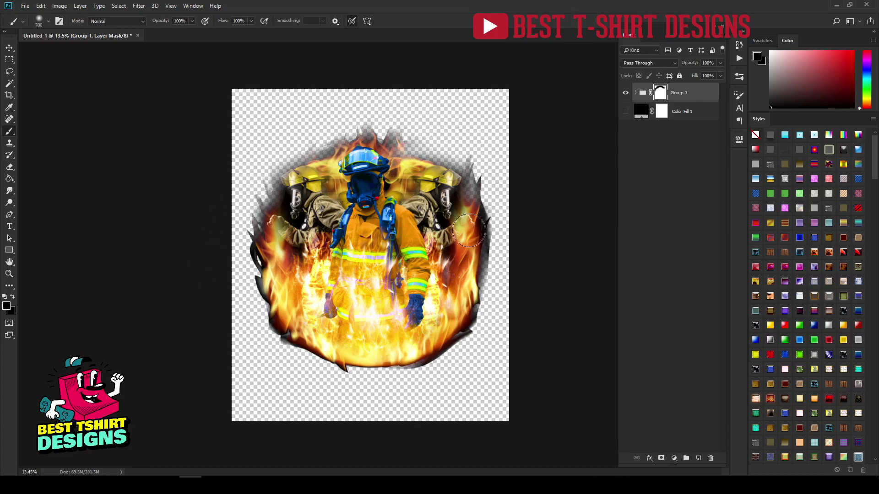
pyautogui.moveTo(485, 168)
pyautogui.mouseDown()
pyautogui.moveTo(498, 230)
pyautogui.moveTo(508, 312)
pyautogui.mouseUp()
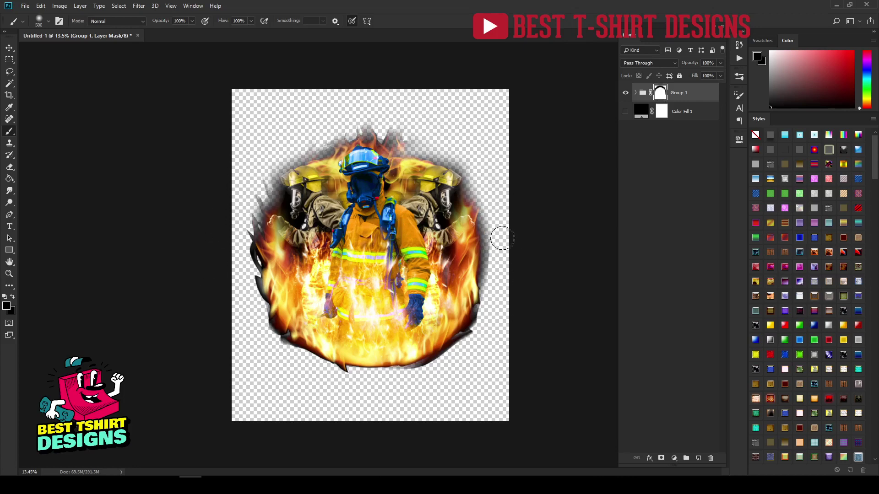
pyautogui.moveTo(502, 238); pyautogui.dragTo(491, 343)
pyautogui.moveTo(497, 266)
pyautogui.mouseDown()
pyautogui.moveTo(463, 343)
pyautogui.moveTo(477, 332)
pyautogui.moveTo(389, 412)
pyautogui.mouseUp()
pyautogui.moveTo(450, 365)
pyautogui.mouseDown()
pyautogui.moveTo(345, 386)
pyautogui.moveTo(374, 381)
pyautogui.moveTo(260, 349)
pyautogui.moveTo(293, 373)
pyautogui.moveTo(236, 280)
pyautogui.moveTo(255, 331)
pyautogui.moveTo(245, 192)
pyautogui.mouseUp()
pyautogui.moveTo(249, 293)
pyautogui.mouseDown()
pyautogui.moveTo(254, 179)
pyautogui.moveTo(247, 225)
pyautogui.moveTo(306, 128)
pyautogui.moveTo(300, 145)
pyautogui.moveTo(449, 121)
pyautogui.moveTo(427, 133)
pyautogui.moveTo(349, 126)
pyautogui.mouseUp()
pyautogui.moveTo(430, 143); pyautogui.dragTo(533, 214)
pyautogui.press('v')
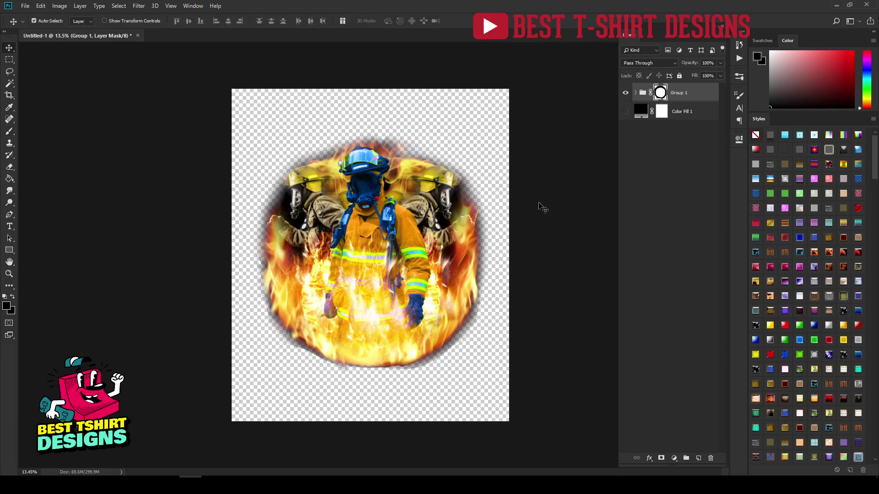
pyautogui.click(625, 112)
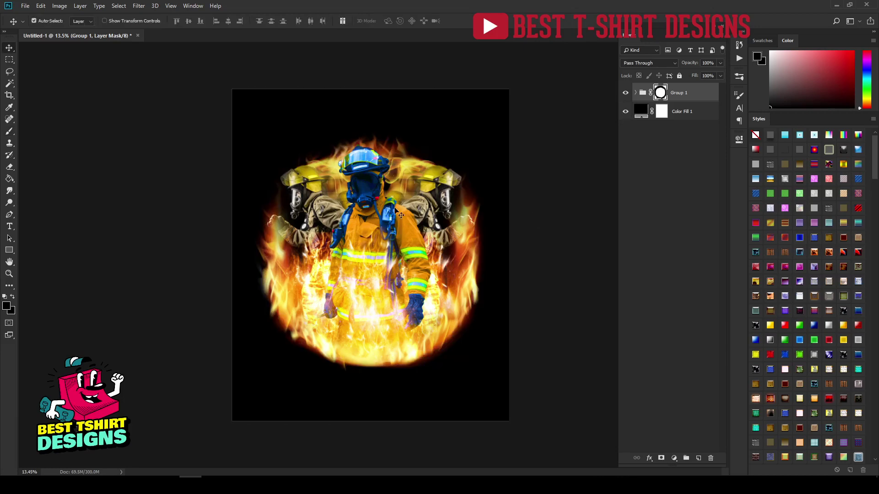
pyautogui.click(499, 271)
pyautogui.click(550, 271)
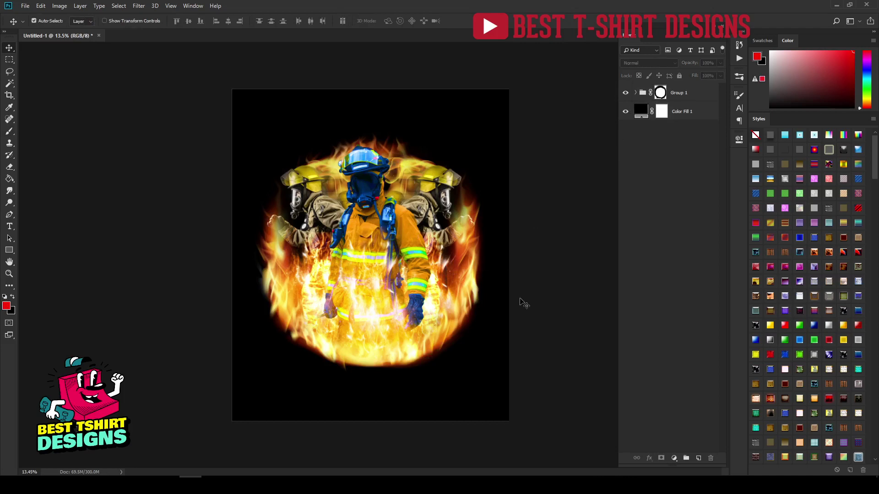
# Switch to Notepad and copy the first slogan line, "I dance where the".
pyautogui.click(325, 485)
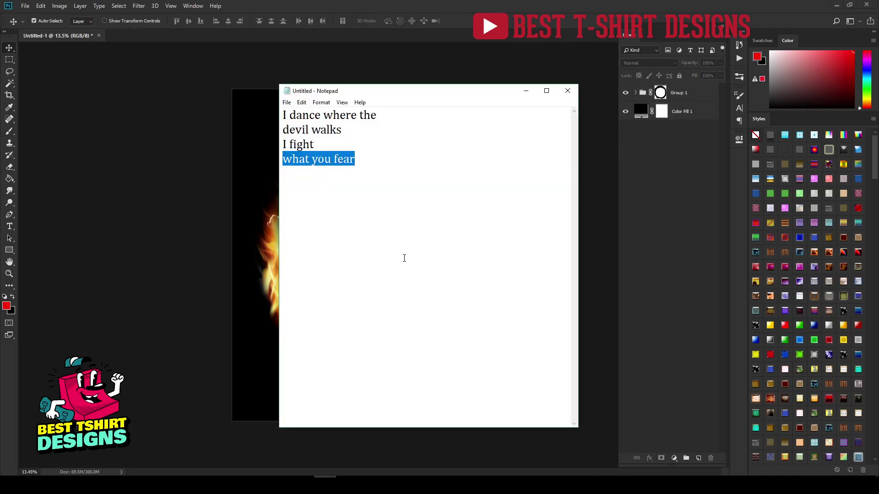
pyautogui.click(370, 130)
pyautogui.moveTo(391, 114); pyautogui.dragTo(278, 116)
pyautogui.hotkey('ctrl', 'c')
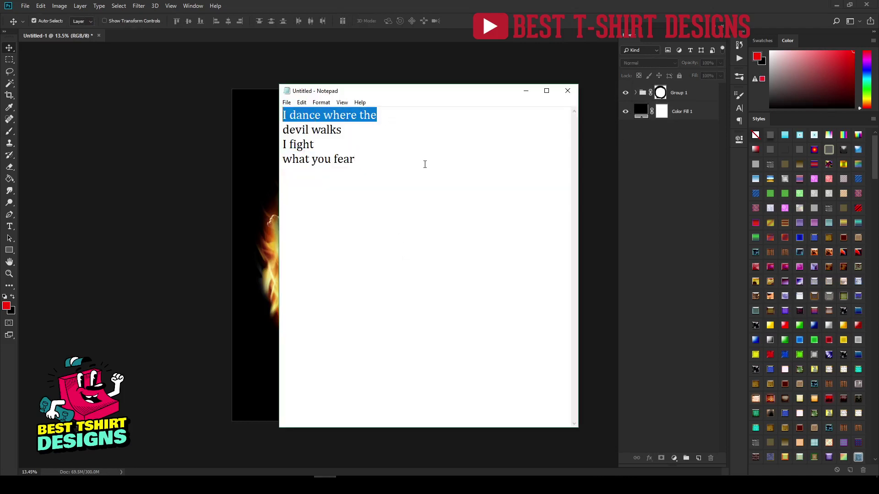
# Back in Photoshop, add a red text line "I dance where the" above the firefighters, inside the upper canvas edge.
pyautogui.click(191, 174)
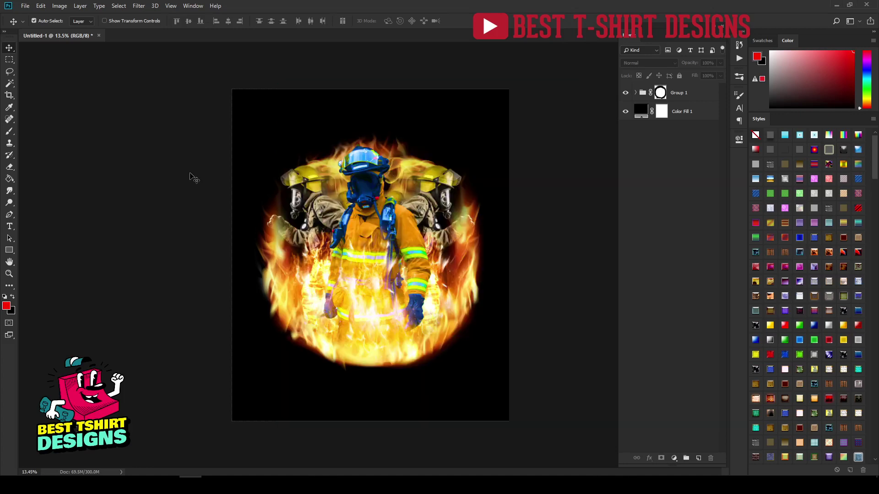
pyautogui.click(10, 227)
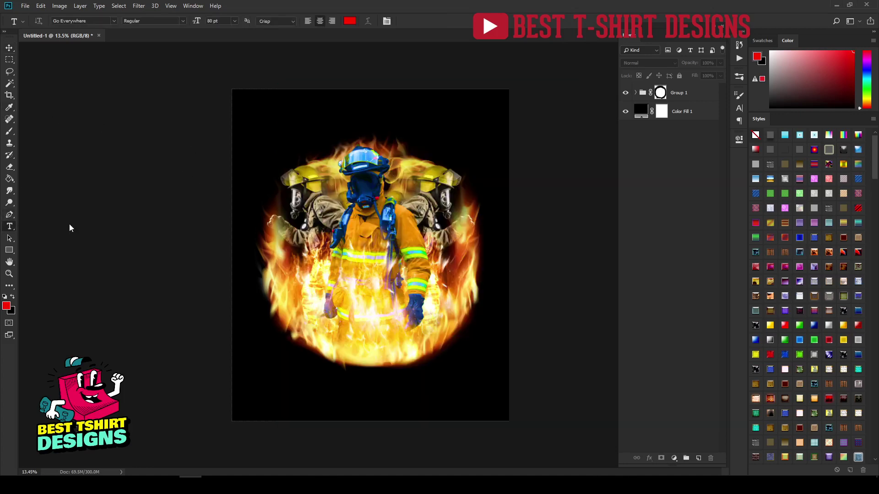
pyautogui.click(279, 110)
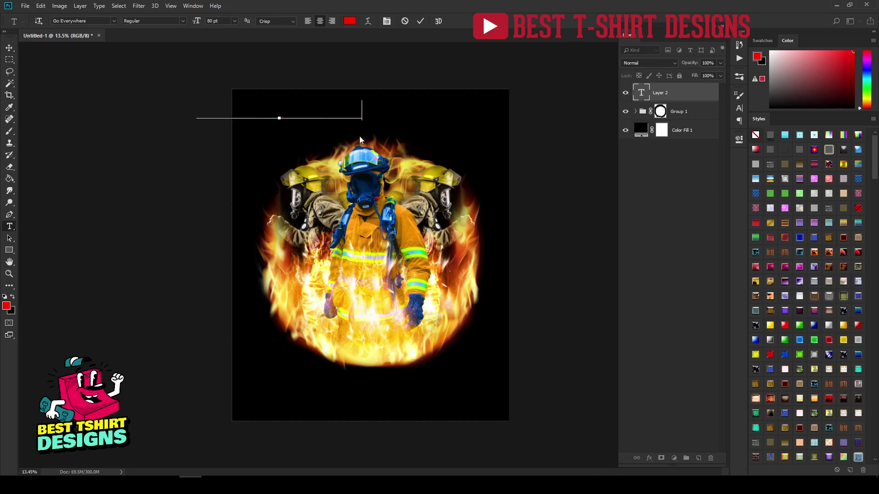
pyautogui.hotkey('ctrl', 'v')
pyautogui.hotkey('ctrl', 'a')
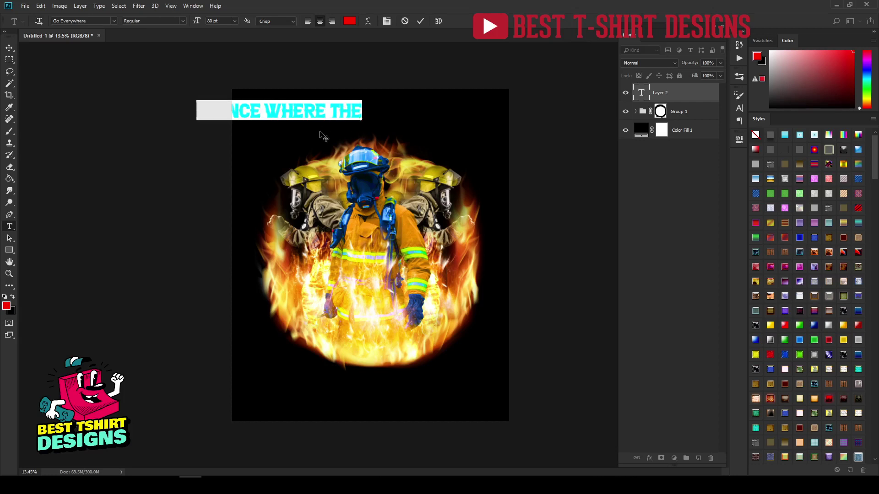
pyautogui.moveTo(319, 133); pyautogui.dragTo(398, 130)
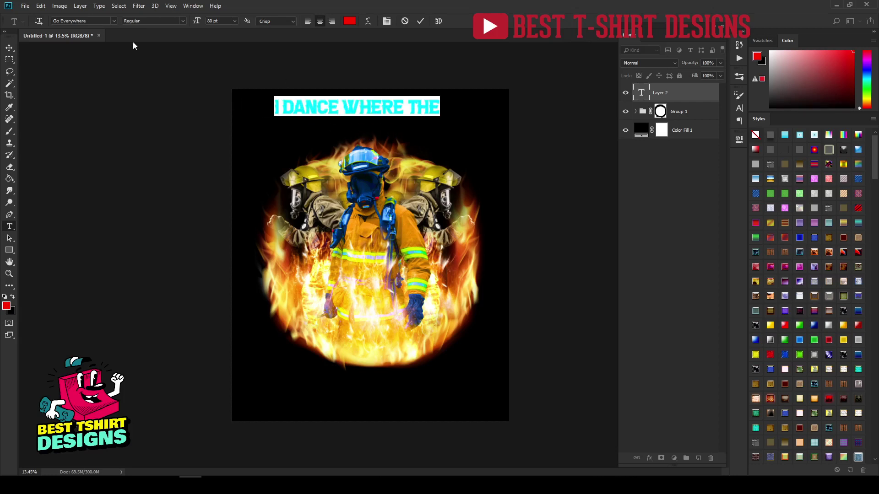
# Set the headline's font to Poster Gothic ATF Heavy and commit the text.
pyautogui.click(105, 21)
pyautogui.click(114, 21)
pyautogui.write('post')
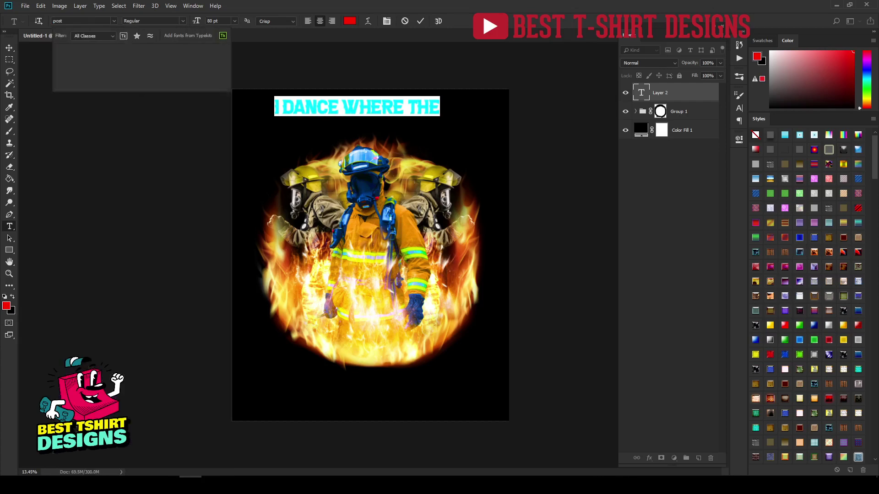
pyautogui.click(187, 79)
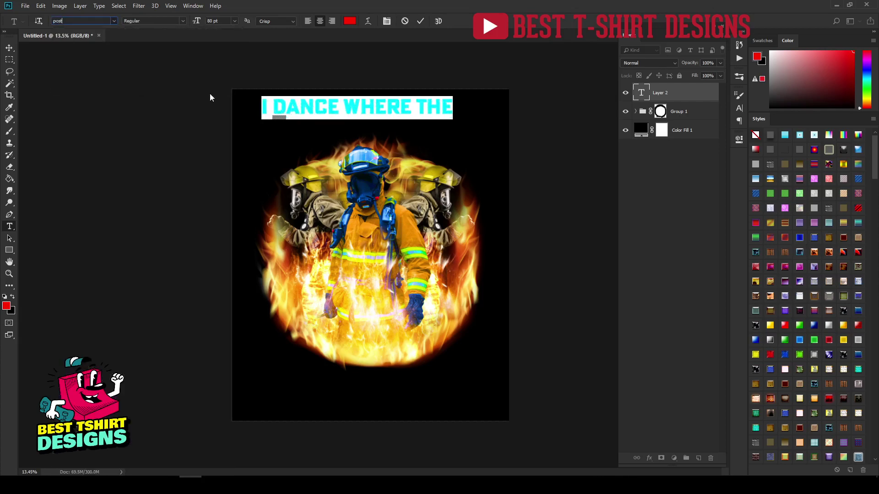
pyautogui.click(358, 106)
pyautogui.hotkey('ctrl', 'Return')
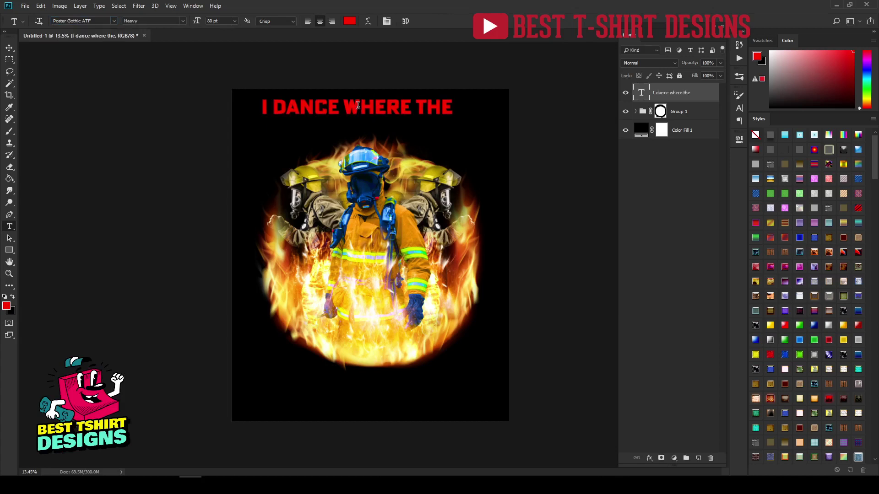
# Scale the headline up to about 130%, centre it horizontally on the canvas and nudge it up close to the upper edge.
pyautogui.press('v')
pyautogui.hotkey('ctrl', 't')
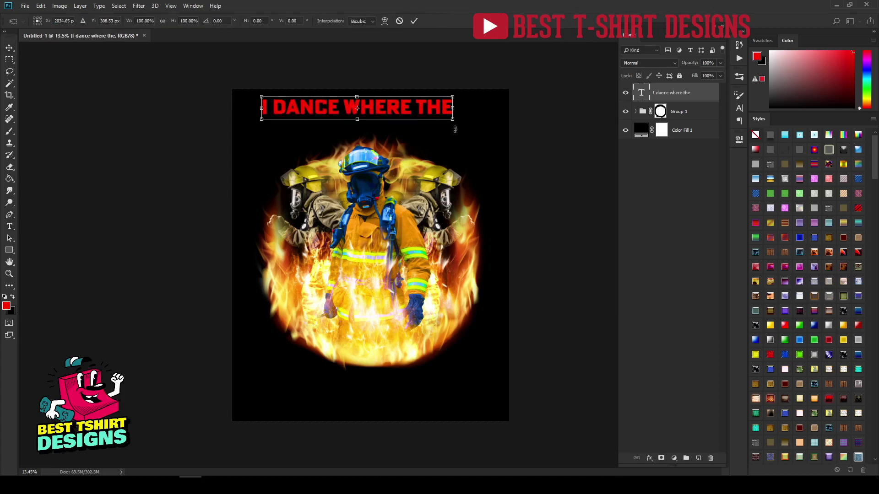
pyautogui.moveTo(453, 120); pyautogui.dragTo(468, 130)
pyautogui.moveTo(475, 134); pyautogui.dragTo(482, 139)
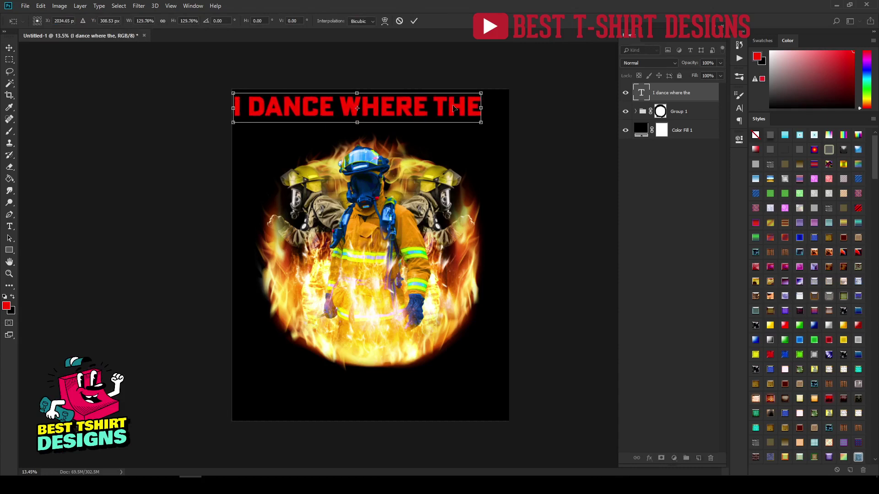
pyautogui.moveTo(453, 107); pyautogui.dragTo(416, 109)
pyautogui.press('Return')
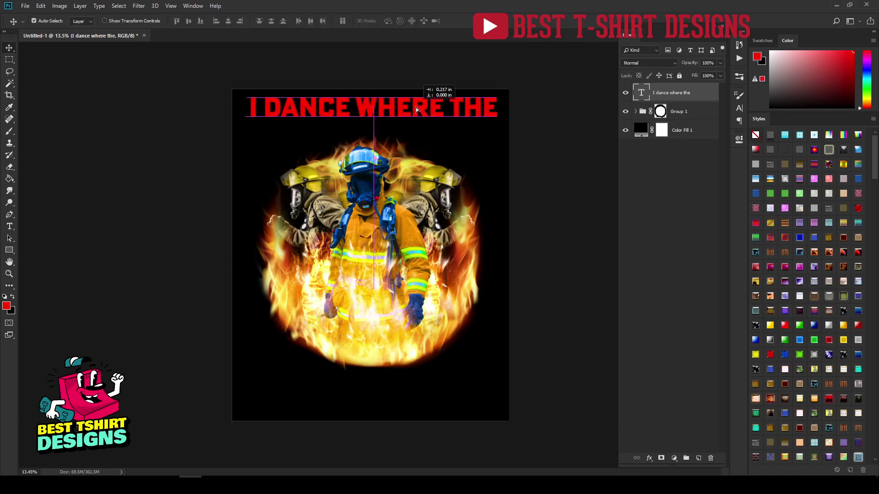
pyautogui.moveTo(416, 109); pyautogui.dragTo(416, 108)
pyautogui.hotkey('shift', 'Up')
pyautogui.hotkey('shift', 'Up')
pyautogui.hotkey('shift', 'Up')
pyautogui.hotkey('shift', 'Up')
pyautogui.hotkey('shift', 'Up')
pyautogui.hotkey('shift', 'Up')
pyautogui.hotkey('shift', 'Up')
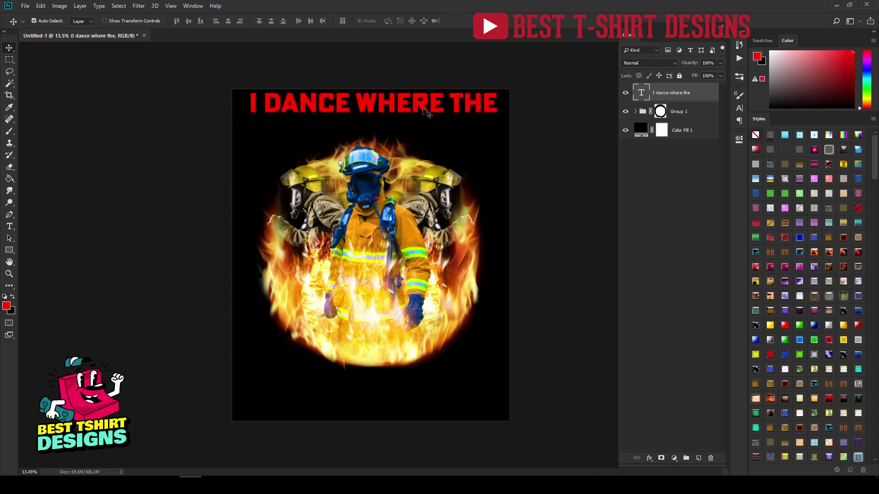
# Duplicate the headline directly below itself and copy "devil walks" from the Notepad note.
pyautogui.keyDown('alt'); pyautogui.moveTo(423, 113); pyautogui.dragTo(422, 136); pyautogui.keyUp('alt')
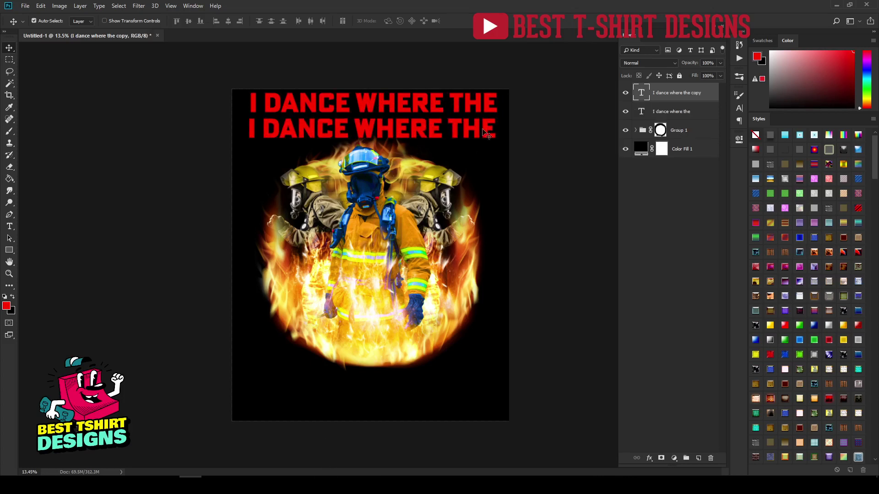
pyautogui.click(326, 484)
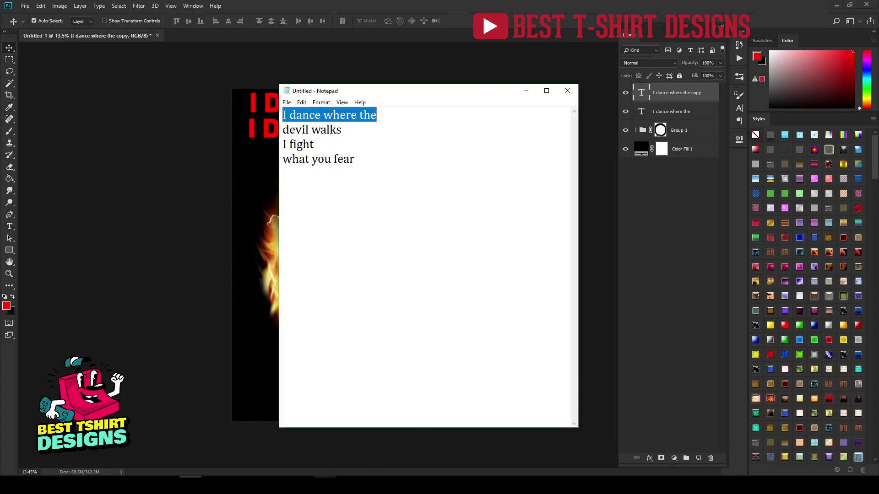
pyautogui.click(347, 132)
pyautogui.moveTo(268, 136); pyautogui.dragTo(267, 131)
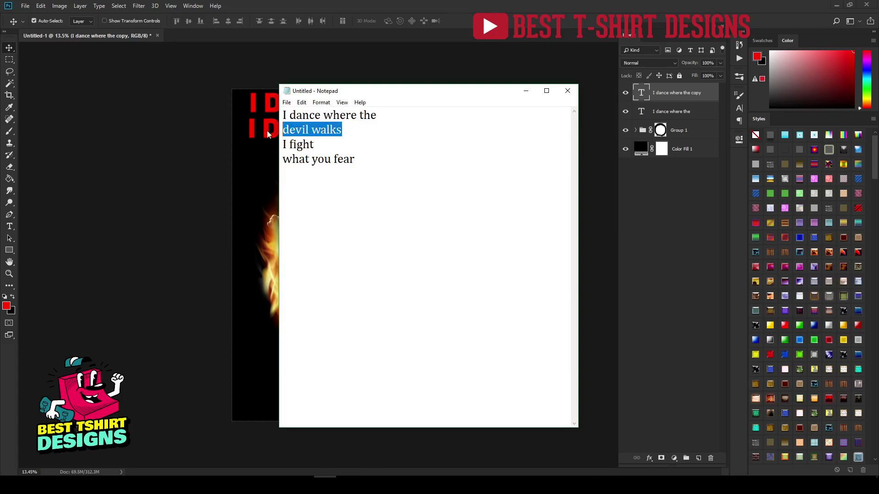
pyautogui.click(477, 4)
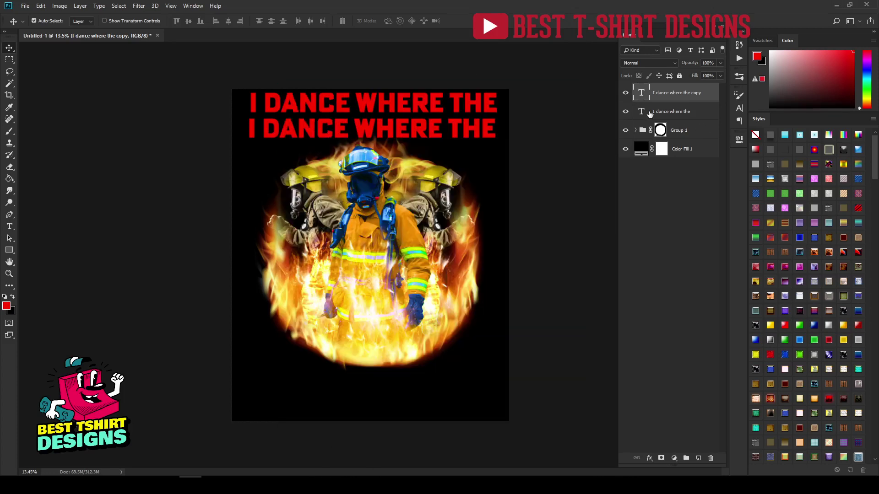
# Replace the duplicated line's text with "devil walks" and nudge it up closer to the first line.
pyautogui.doubleClick(642, 95)
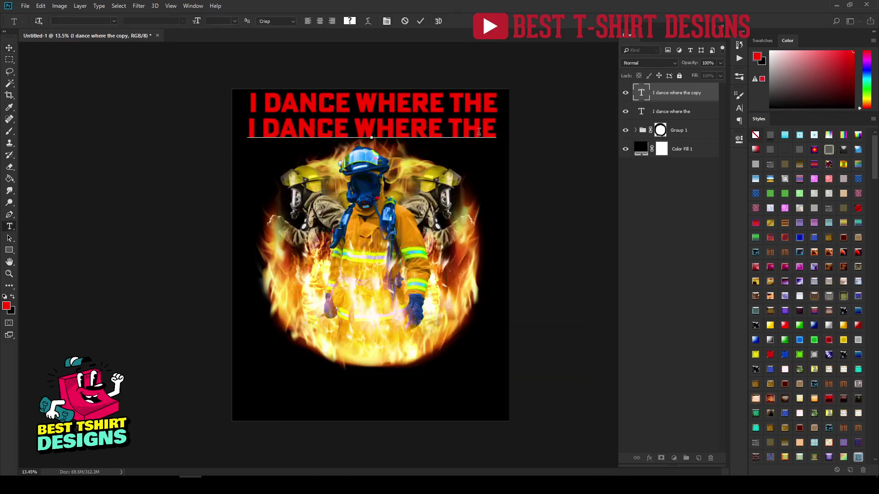
pyautogui.doubleClick(643, 94)
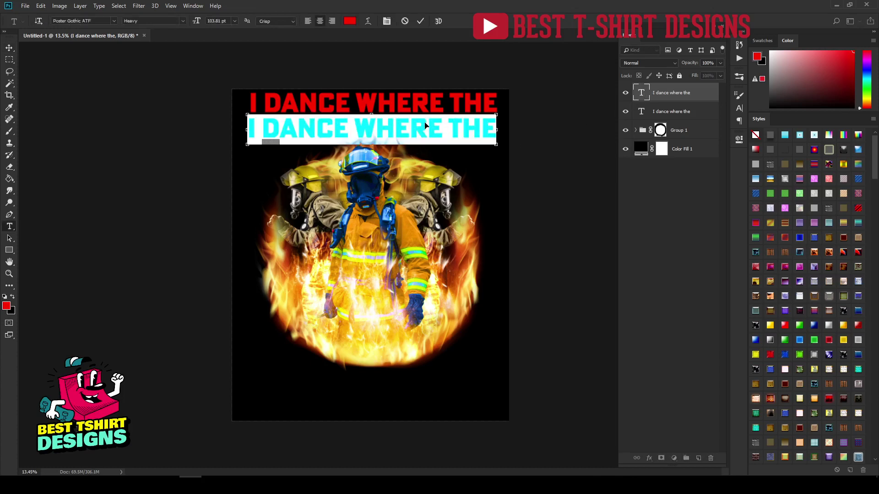
pyautogui.write('DEVIL WALKS')
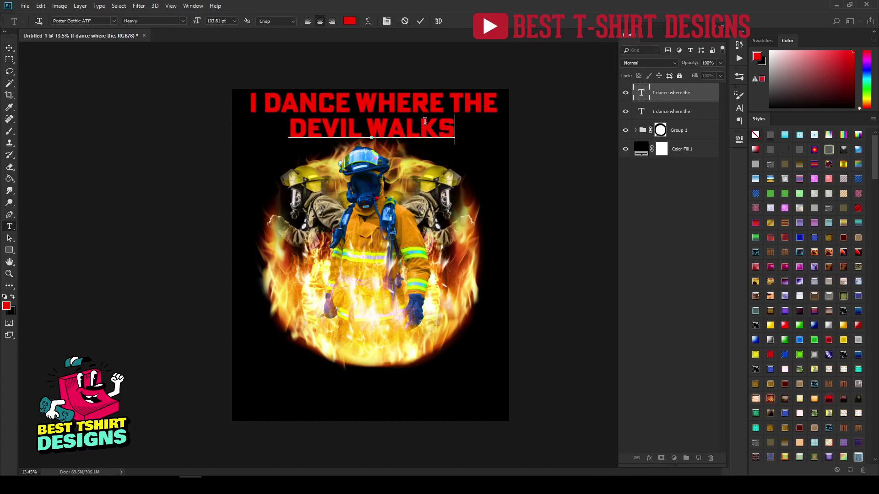
pyautogui.hotkey('ctrl', 'Return')
pyautogui.press('v')
pyautogui.hotkey('shift', 'Up')
pyautogui.hotkey('shift', 'Up')
pyautogui.hotkey('shift', 'Up')
pyautogui.hotkey('shift', 'Up')
pyautogui.hotkey('shift', 'Up')
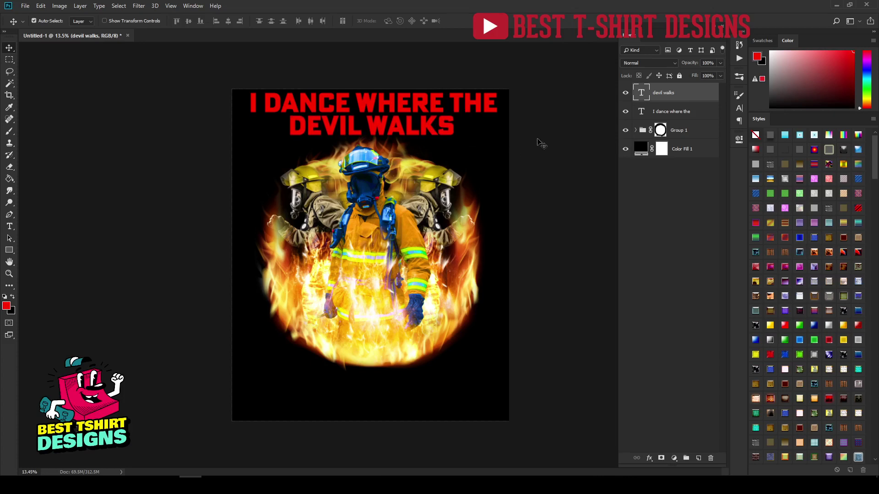
# Duplicate the "devil walks" line over the lower edge of the fire ring and replace its text with "I fight" from the Notepad note.
pyautogui.moveTo(423, 130); pyautogui.dragTo(428, 361)
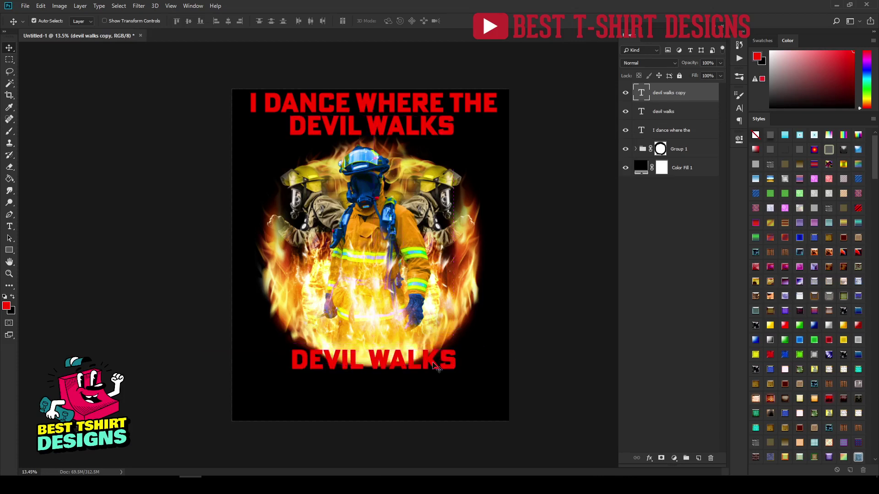
pyautogui.click(325, 478)
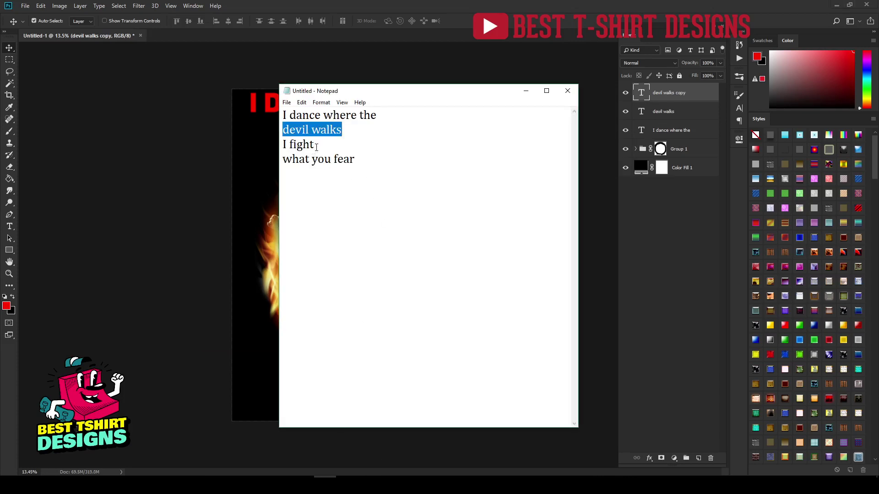
pyautogui.moveTo(316, 147); pyautogui.dragTo(283, 146)
pyautogui.click(525, 3)
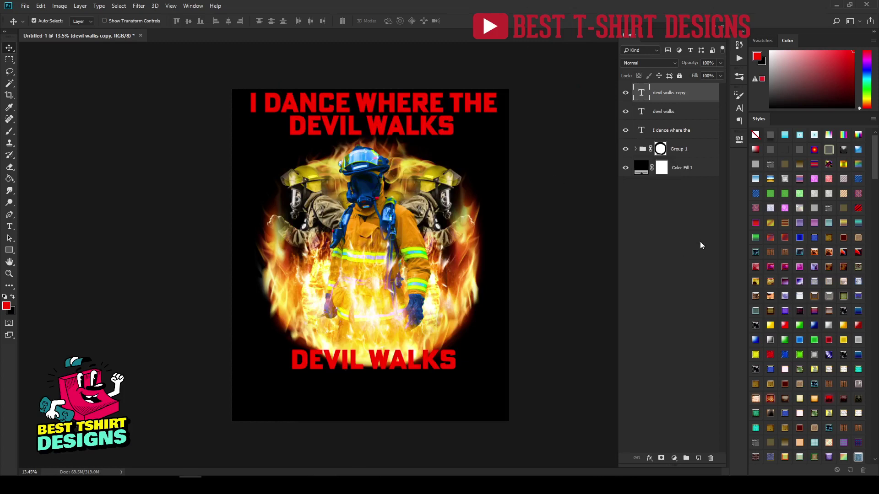
pyautogui.doubleClick(643, 95)
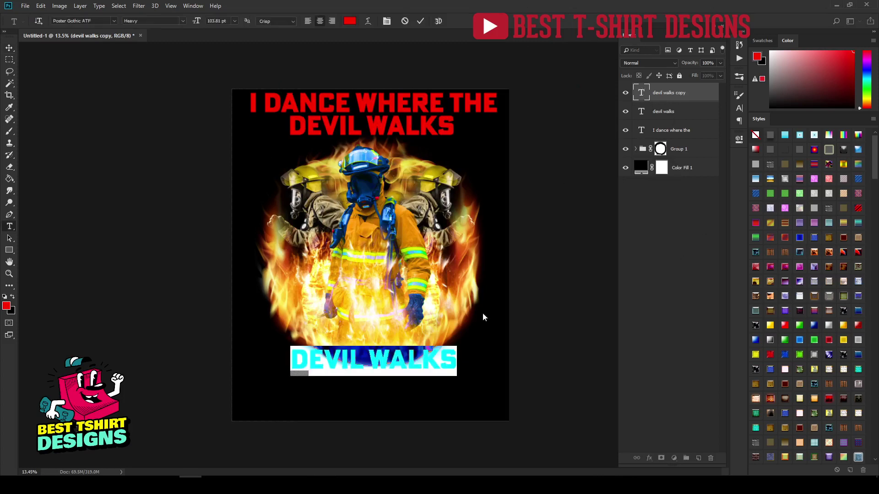
pyautogui.write('I FIGHT')
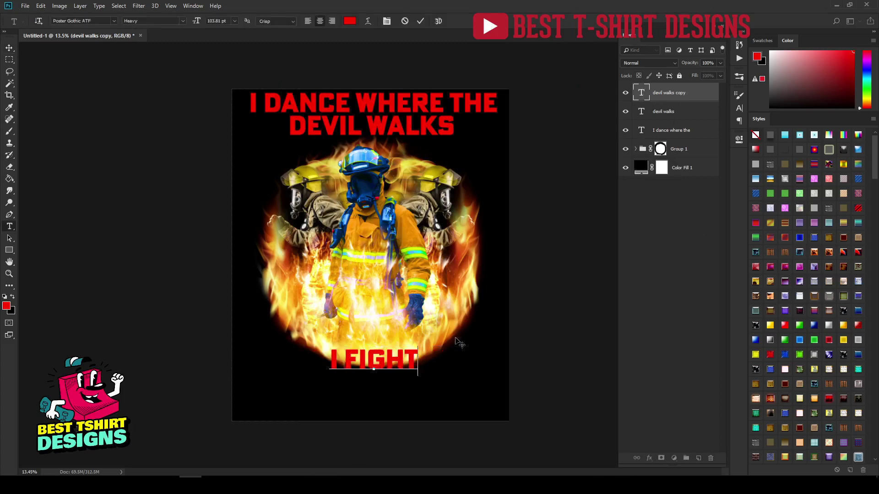
pyautogui.hotkey('ctrl', 'Return')
# Duplicate the "I fight" line below itself, change the copy to "what you fear" from the Notepad note and move it near the canvas's lower edge.
pyautogui.moveTo(398, 364); pyautogui.dragTo(396, 386)
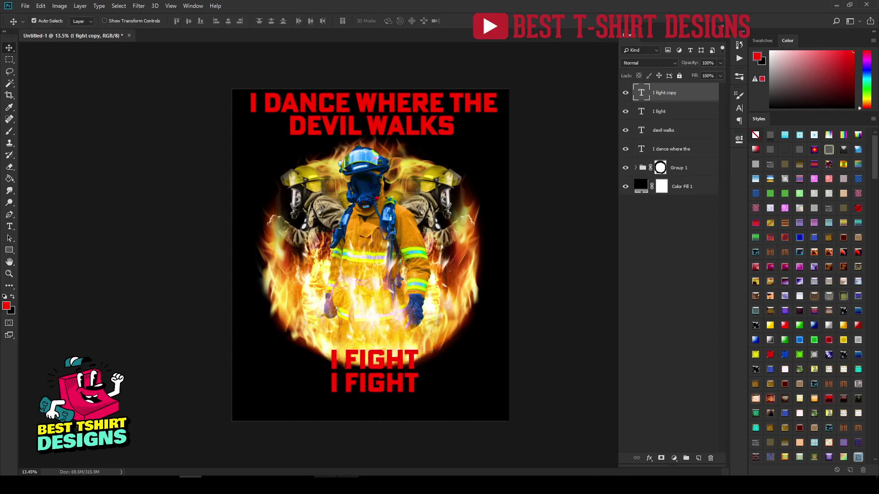
pyautogui.click(326, 484)
pyautogui.moveTo(364, 165); pyautogui.dragTo(284, 166)
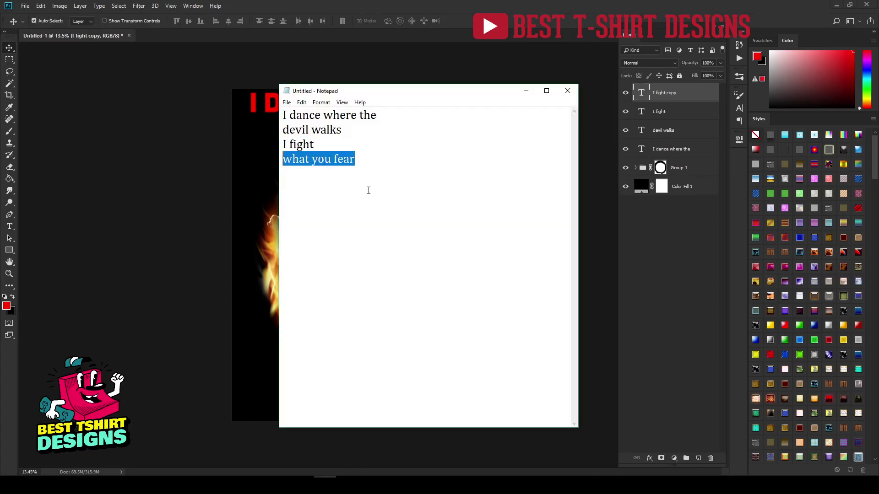
pyautogui.click(439, 5)
pyautogui.doubleClick(642, 94)
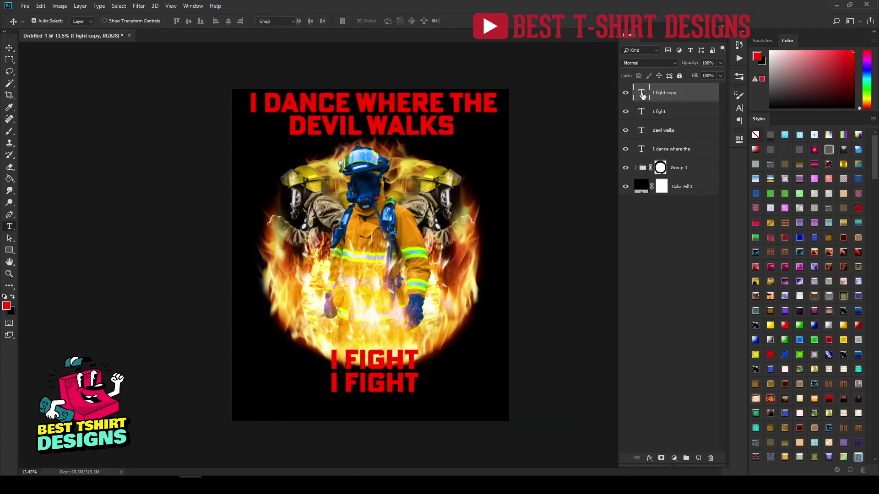
pyautogui.write('WHAT YOU FEAR')
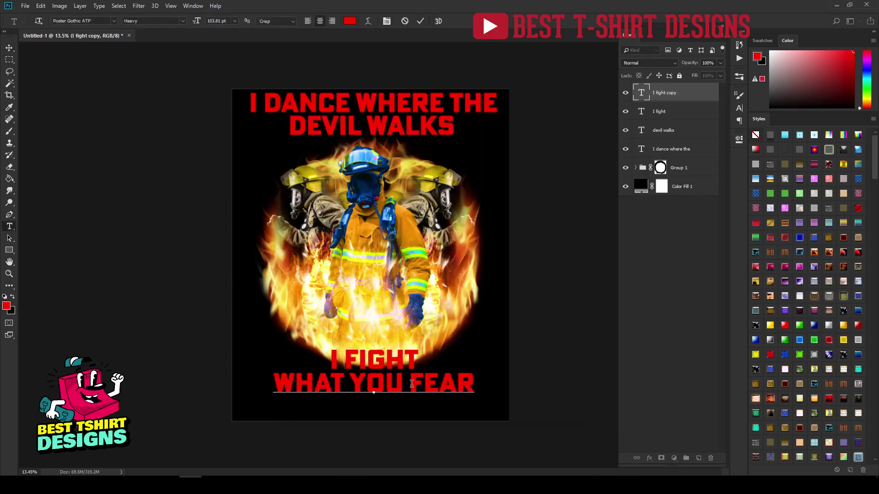
pyautogui.hotkey('ctrl', 'Return')
pyautogui.press('v')
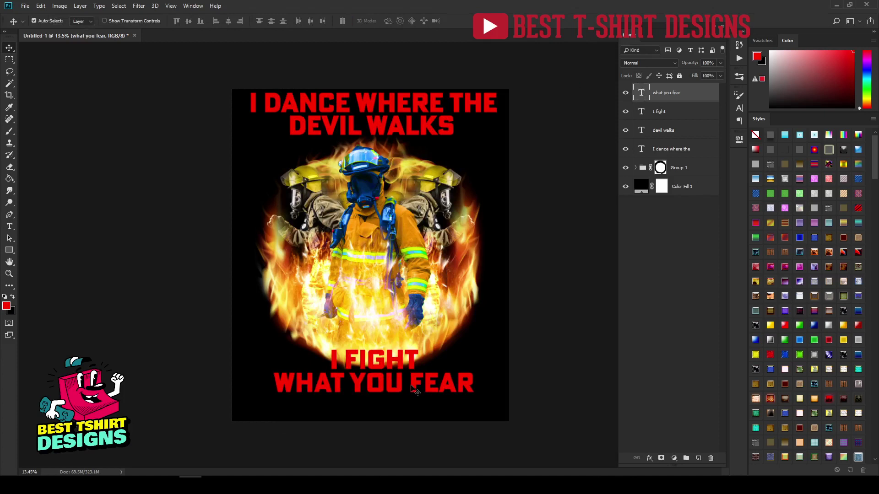
pyautogui.moveTo(412, 389); pyautogui.dragTo(410, 407)
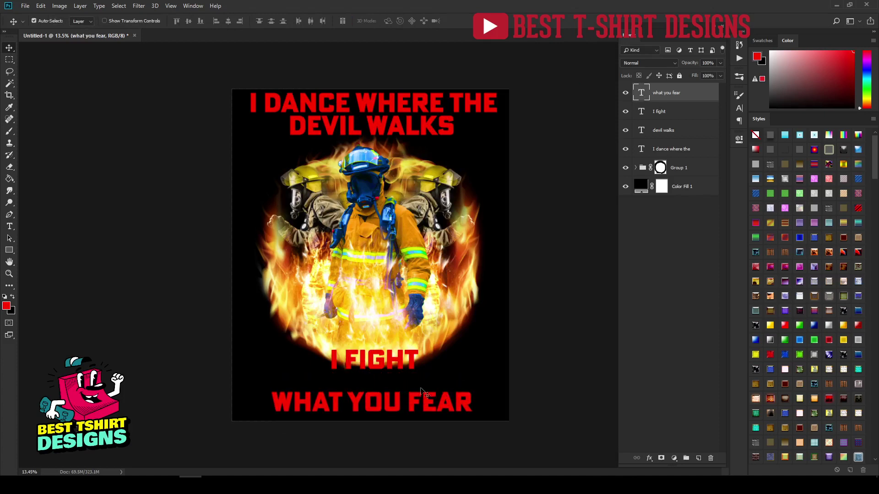
# Show the rulers and place two vertical guides slightly outside the headline's ends, just inside the canvas's side edges.
pyautogui.hotkey('ctrl', 'r')
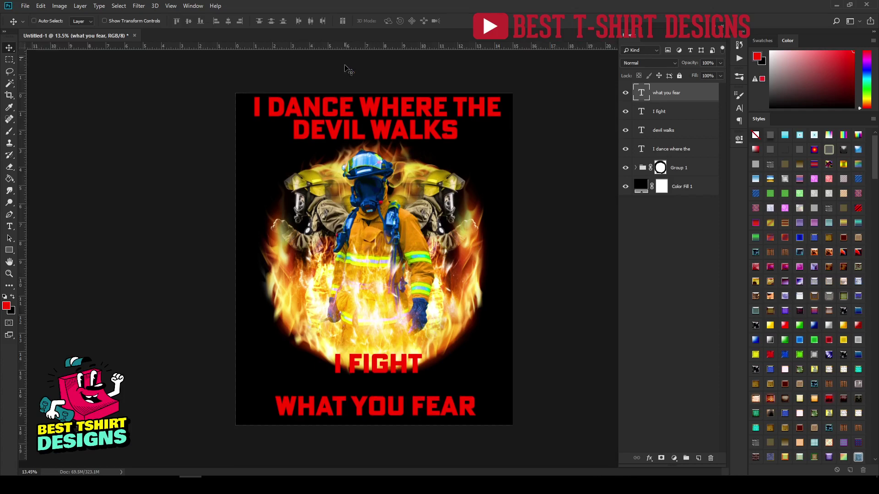
pyautogui.moveTo(493, 67); pyautogui.dragTo(500, 124)
pyautogui.click(530, 143)
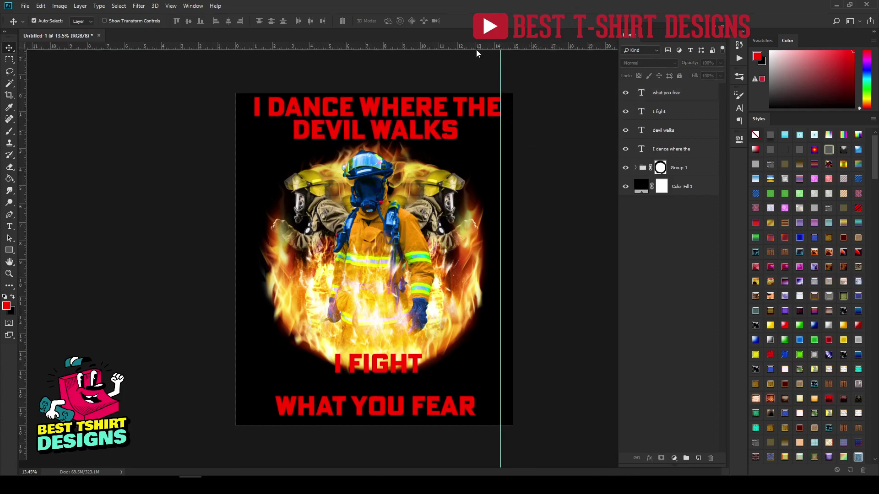
pyautogui.moveTo(474, 48); pyautogui.dragTo(253, 183)
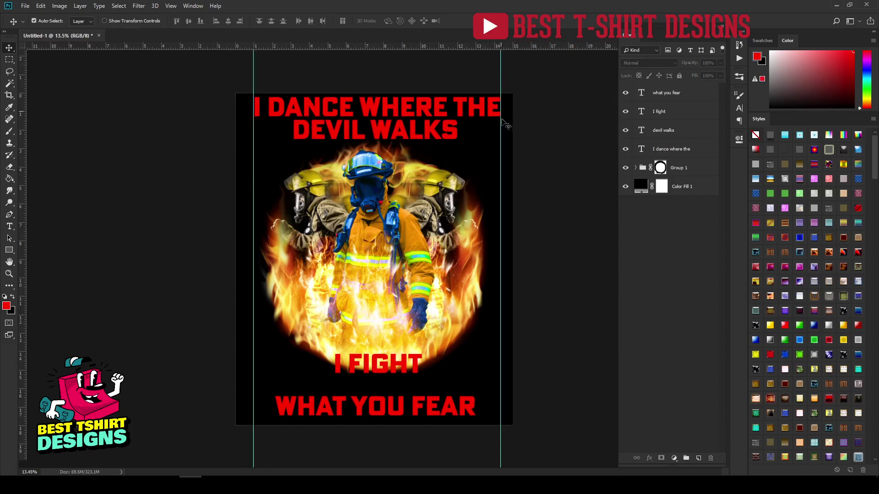
pyautogui.moveTo(500, 128); pyautogui.dragTo(507, 118)
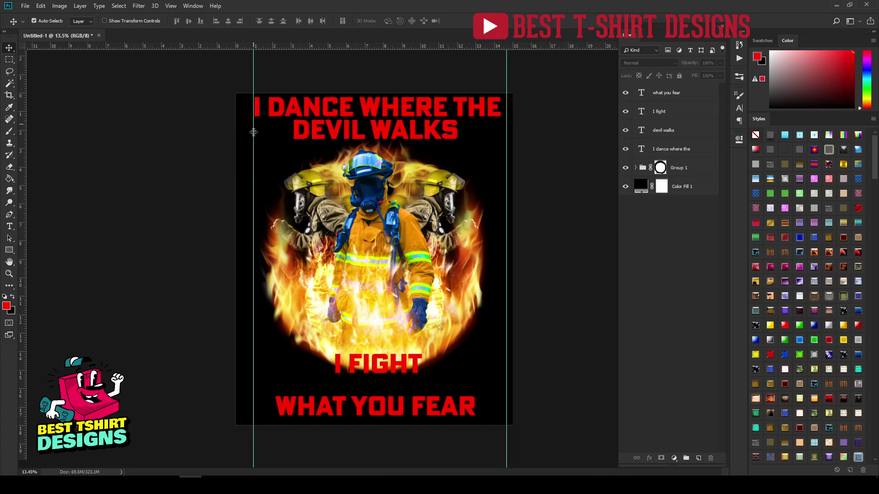
pyautogui.moveTo(253, 132); pyautogui.dragTo(244, 132)
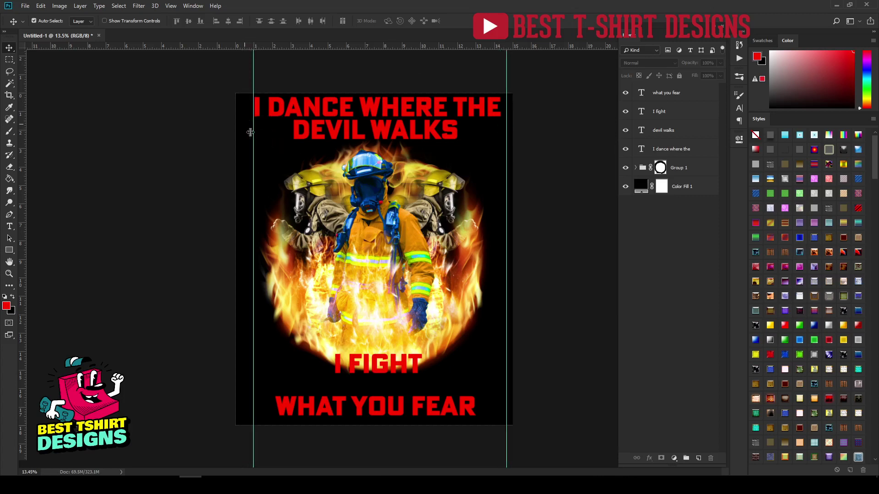
# Scale the "I dance where the" line to about 106% so it spans the two vertical guides.
pyautogui.click(671, 149)
pyautogui.hotkey('ctrl', 't')
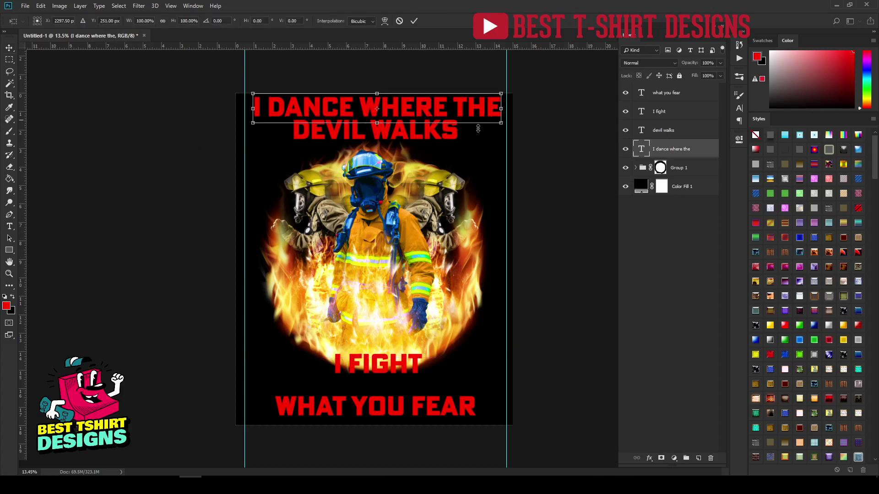
pyautogui.moveTo(503, 122); pyautogui.dragTo(508, 125)
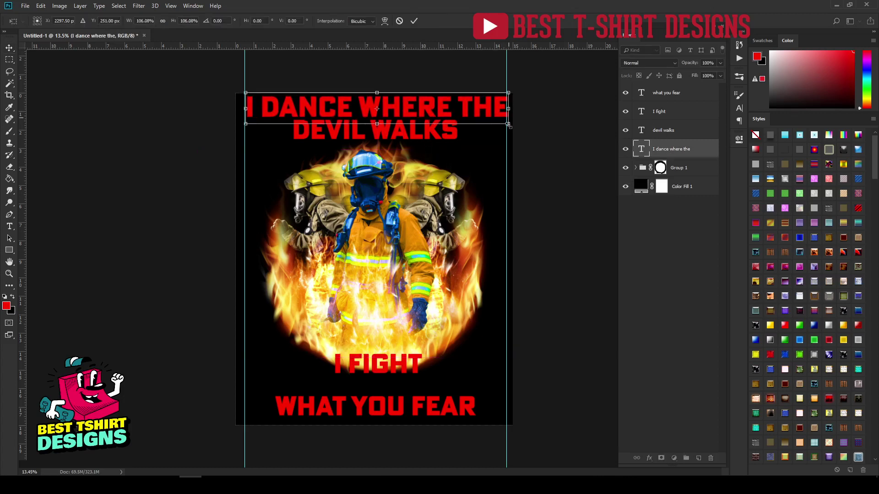
pyautogui.hotkey('shift', 'Left')
pyautogui.press('Return')
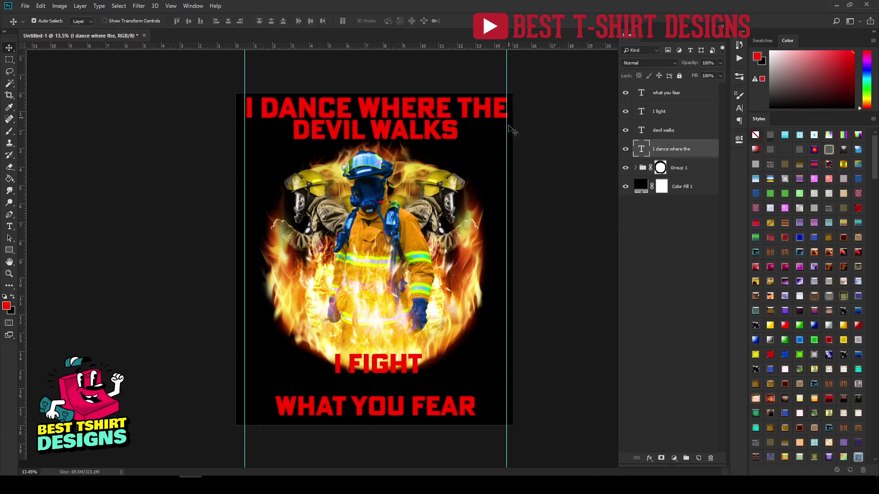
# Scale the "devil walks" line up to about 129% and nudge it down below the first headline line.
pyautogui.click(450, 134)
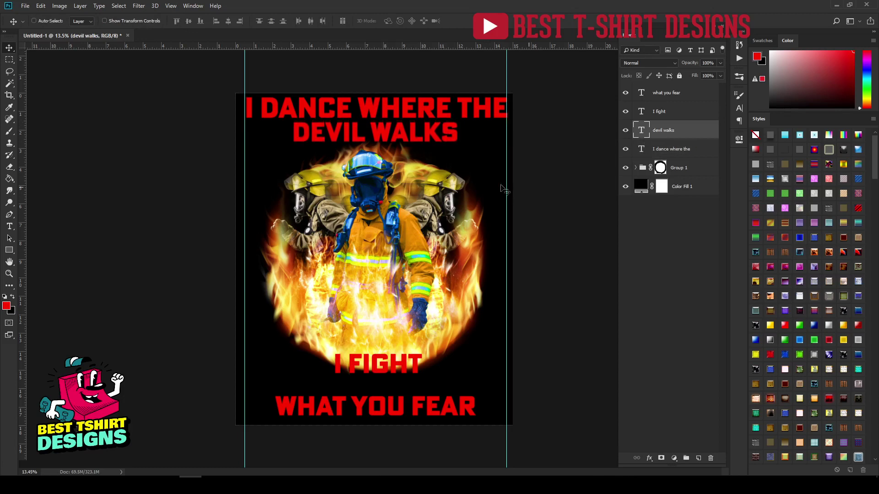
pyautogui.hotkey('ctrl', 't')
pyautogui.moveTo(466, 156); pyautogui.dragTo(482, 161)
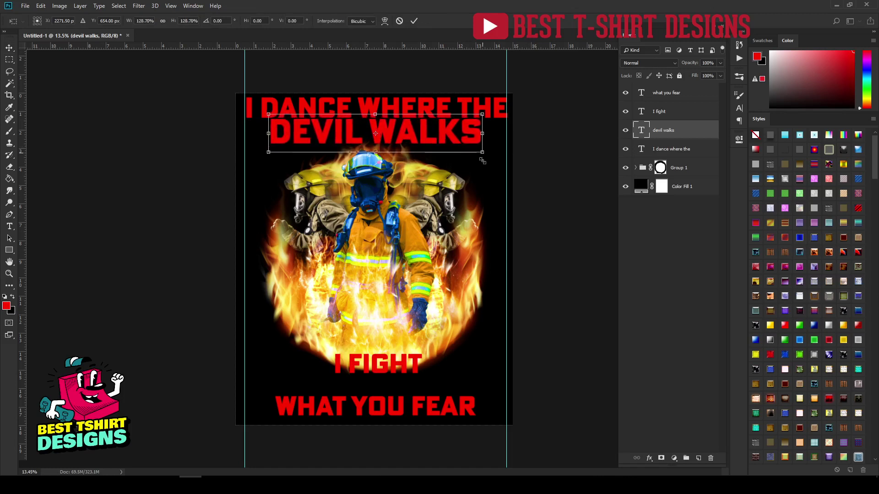
pyautogui.hotkey('shift', 'Down')
pyautogui.hotkey('shift', 'Down')
pyautogui.hotkey('shift', 'Down')
pyautogui.hotkey('shift', 'Down')
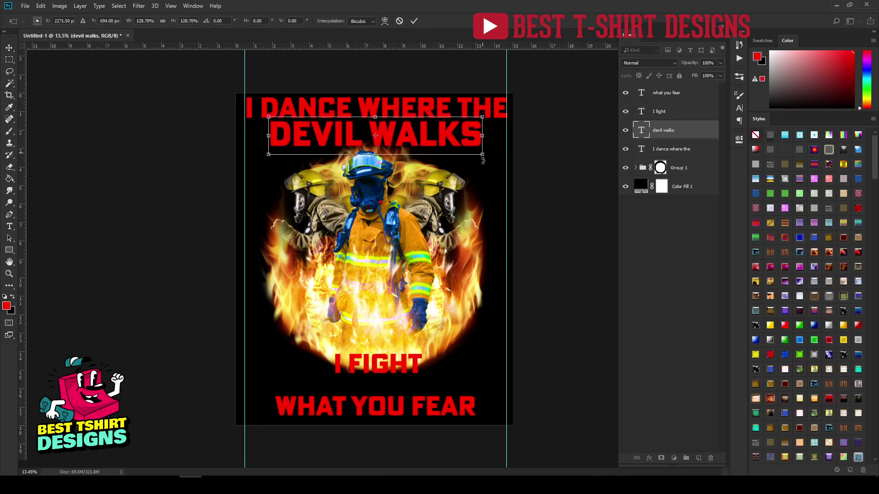
pyautogui.press('Return')
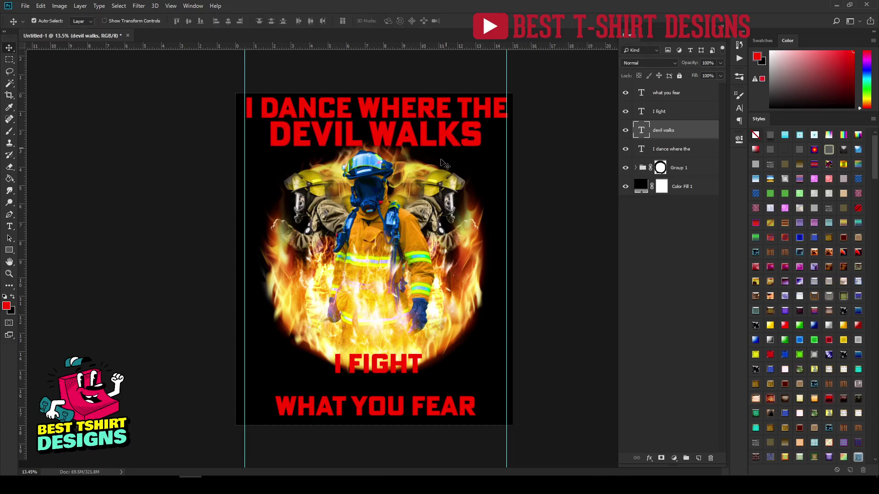
# Warp the "devil walks" text with the horizontal Arc Lower style at a bend of -20% and commit the text.
pyautogui.doubleClick(645, 132)
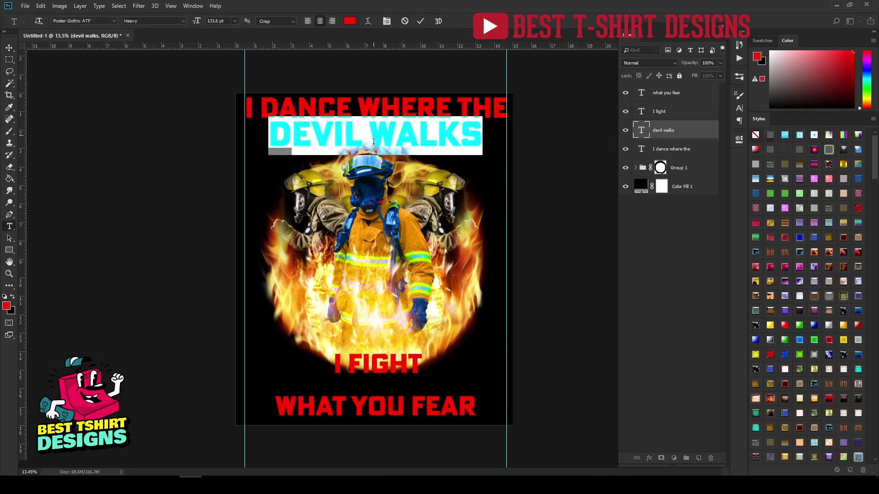
pyautogui.click(369, 21)
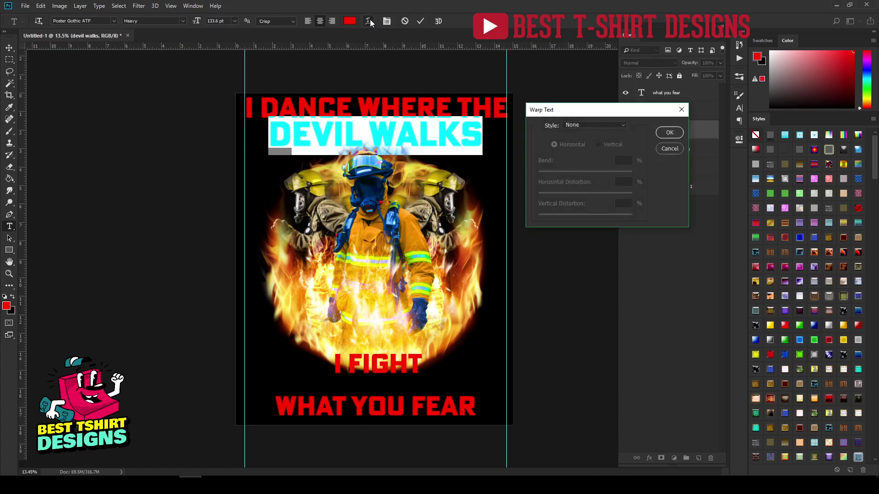
pyautogui.click(579, 123)
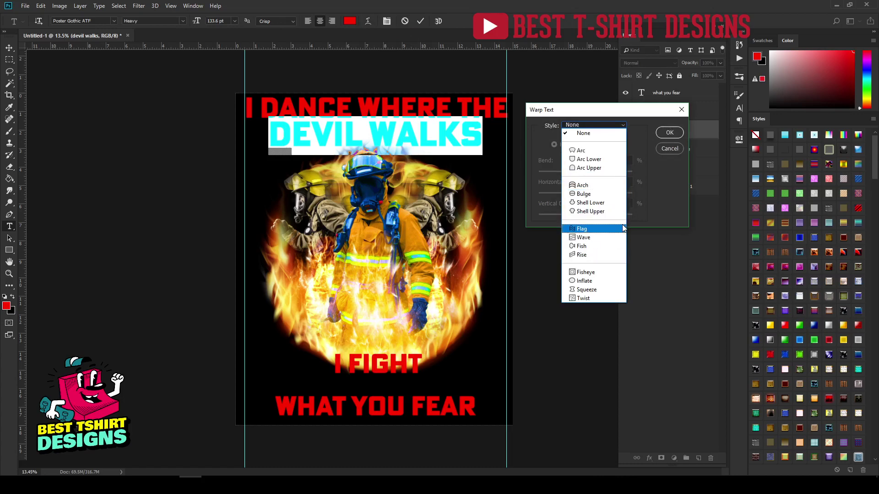
pyautogui.click(600, 159)
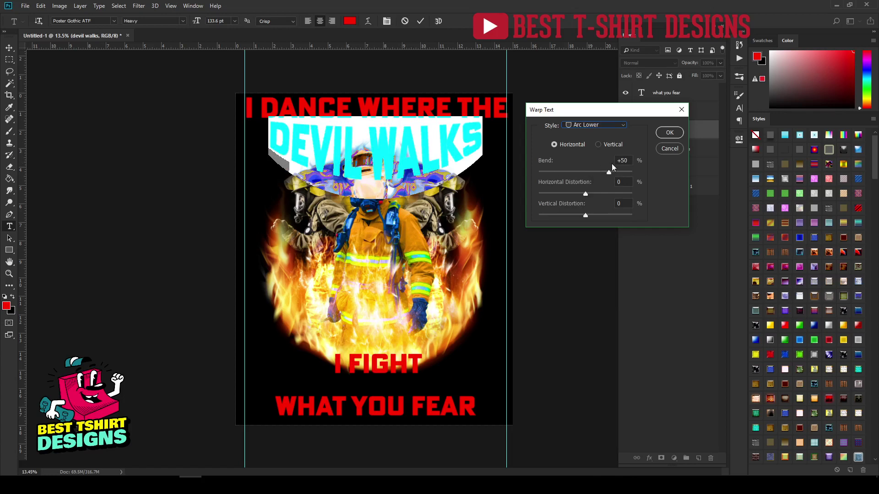
pyautogui.hotkey('shift', 'Down')
pyautogui.hotkey('shift', 'Down')
pyautogui.hotkey('shift', 'Down')
pyautogui.hotkey('shift', 'Down')
pyautogui.hotkey('shift', 'Down')
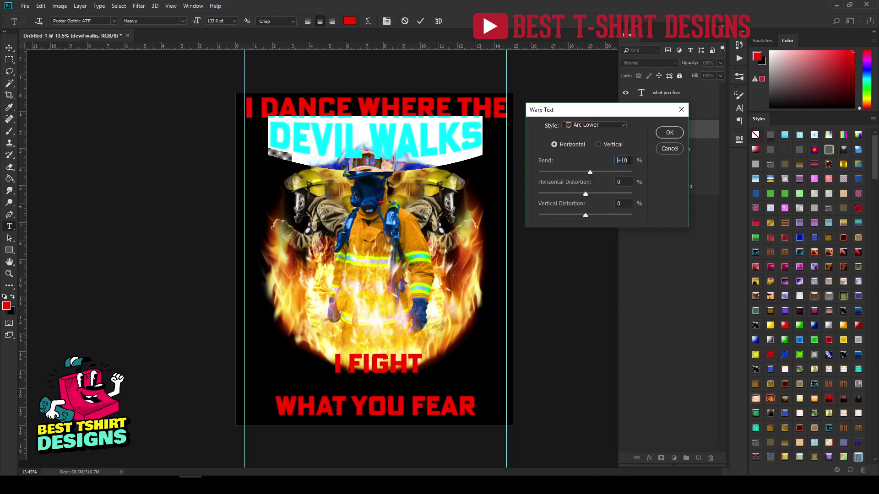
pyautogui.hotkey('shift', 'Down')
pyautogui.hotkey('shift', 'Down')
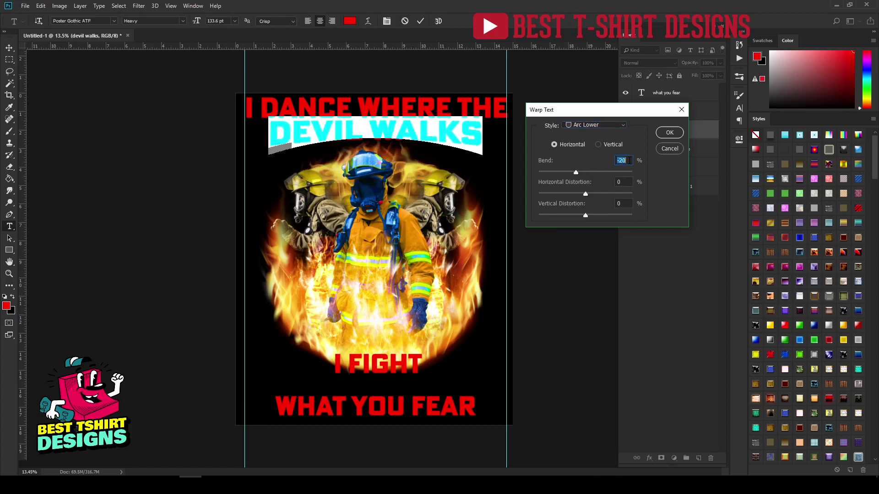
pyautogui.click(666, 135)
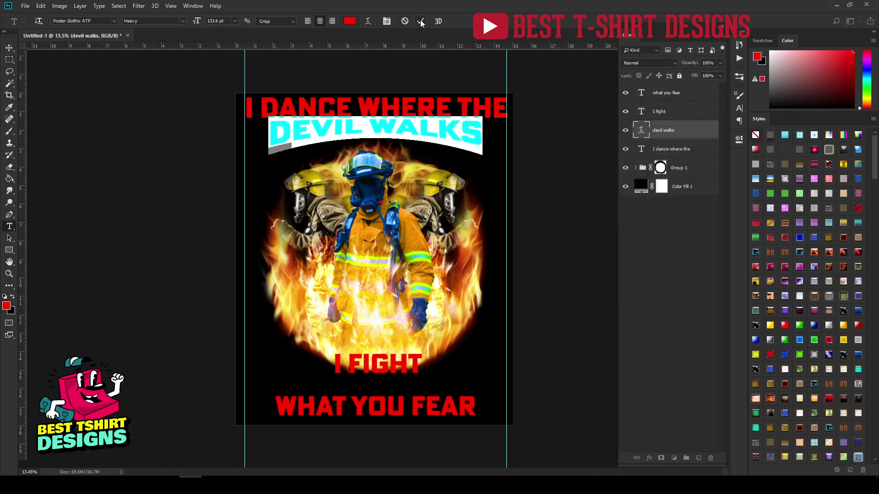
pyautogui.hotkey('ctrl', 'Return')
pyautogui.press('v')
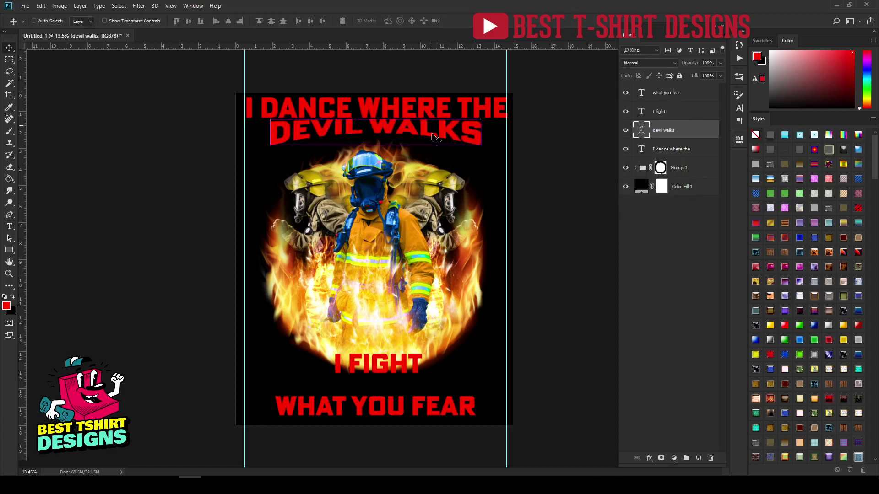
# Scale the warped "devil walks" line to about 125% across the two guides and nudge it down clear of the first headline line.
pyautogui.hotkey('ctrl', 't')
pyautogui.moveTo(483, 157); pyautogui.dragTo(509, 183)
pyautogui.hotkey('shift', 'Down')
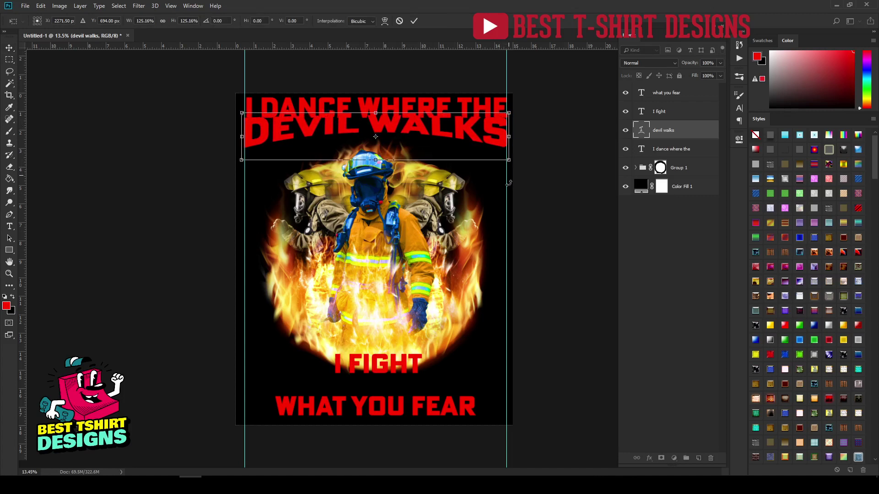
pyautogui.hotkey('shift', 'Down')
pyautogui.hotkey('shift', 'Down')
pyautogui.hotkey('shift', 'Down')
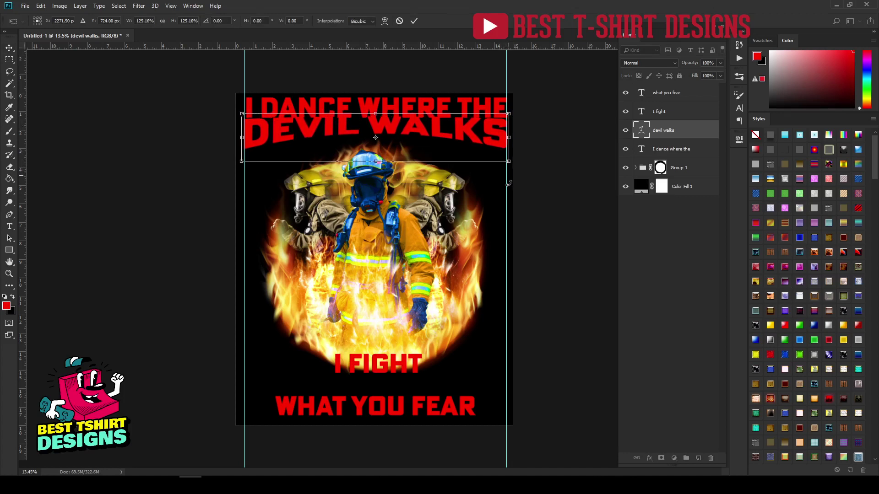
pyautogui.hotkey('shift', 'Down')
pyautogui.hotkey('shift', 'Down')
pyautogui.hotkey('shift', 'Down')
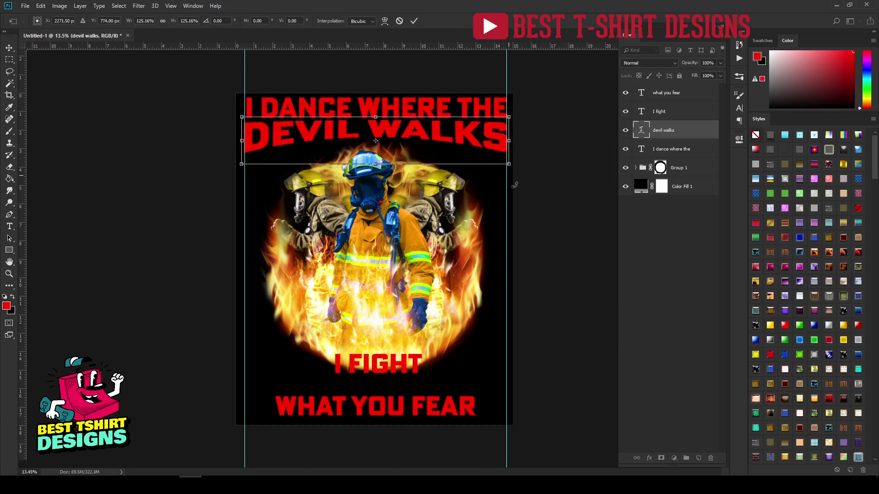
# Reduce the "devil walks" line to about 124% so its start meets the guide, and stretch its lower edge down toward the helmet.
pyautogui.moveTo(244, 165); pyautogui.dragTo(247, 164)
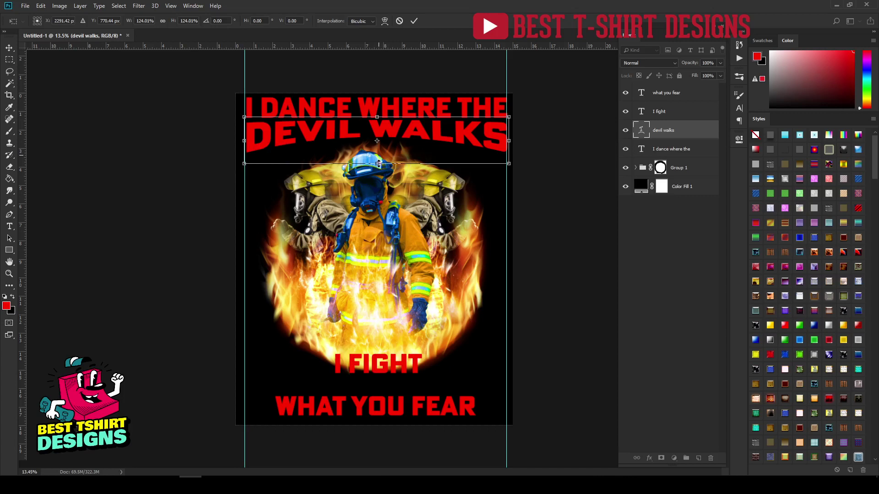
pyautogui.moveTo(378, 163); pyautogui.dragTo(378, 180)
pyautogui.press('Return')
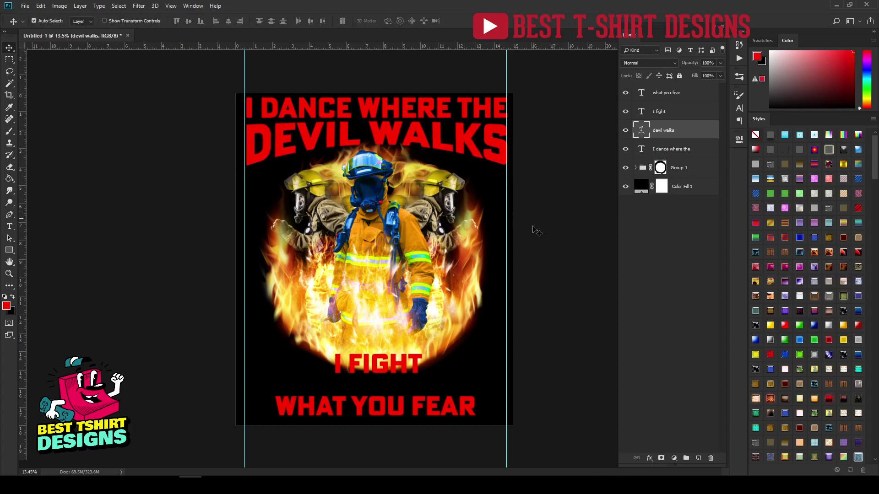
# Enlarge the "I fight" line around its centre to about one and a half times its size.
pyautogui.click(660, 114)
pyautogui.hotkey('ctrl', 't')
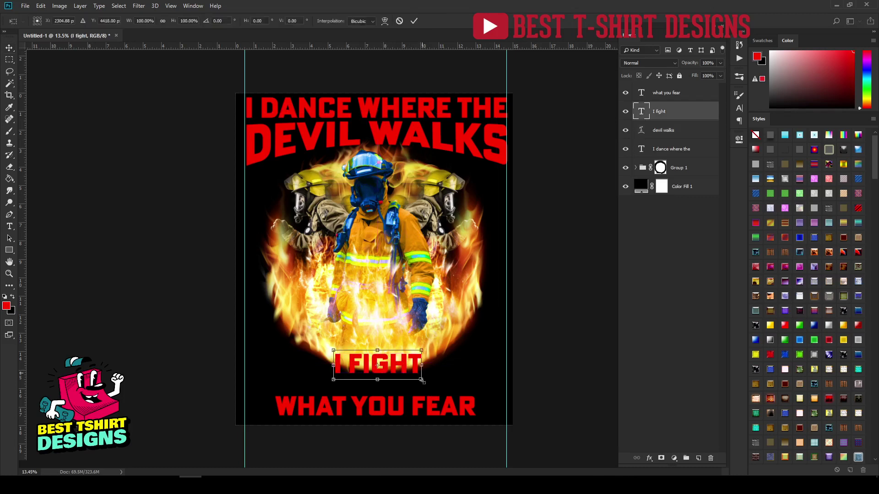
pyautogui.moveTo(421, 381); pyautogui.dragTo(446, 393)
pyautogui.press('Return')
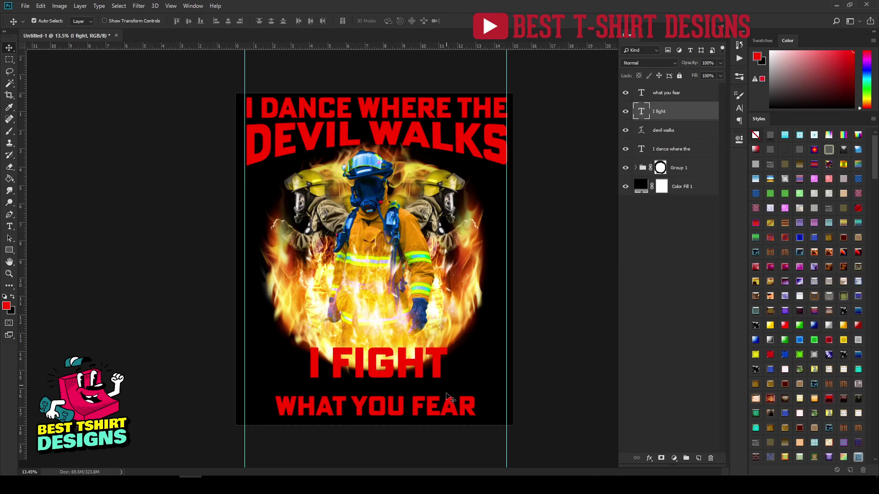
# Scale the "what you fear" line to about 132% so it spans the two guides, and nudge it slightly down toward the canvas's lower edge.
pyautogui.click(448, 414)
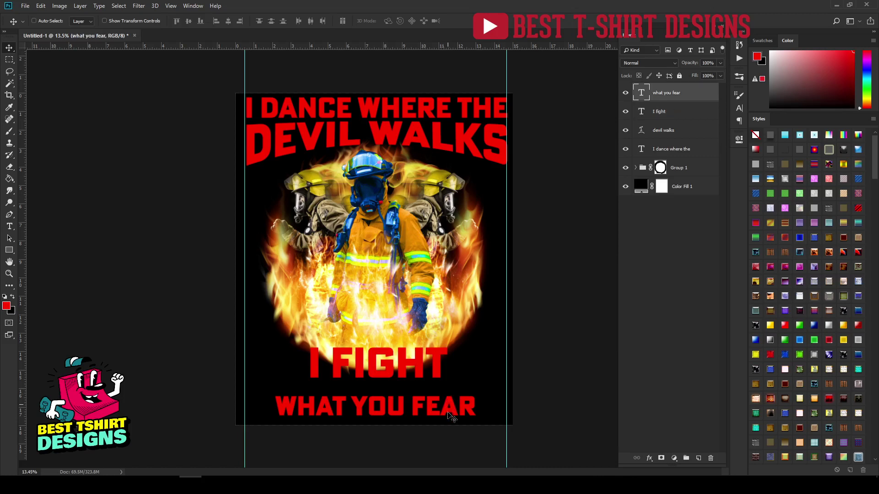
pyautogui.hotkey('ctrl', 't')
pyautogui.moveTo(476, 421); pyautogui.dragTo(501, 442)
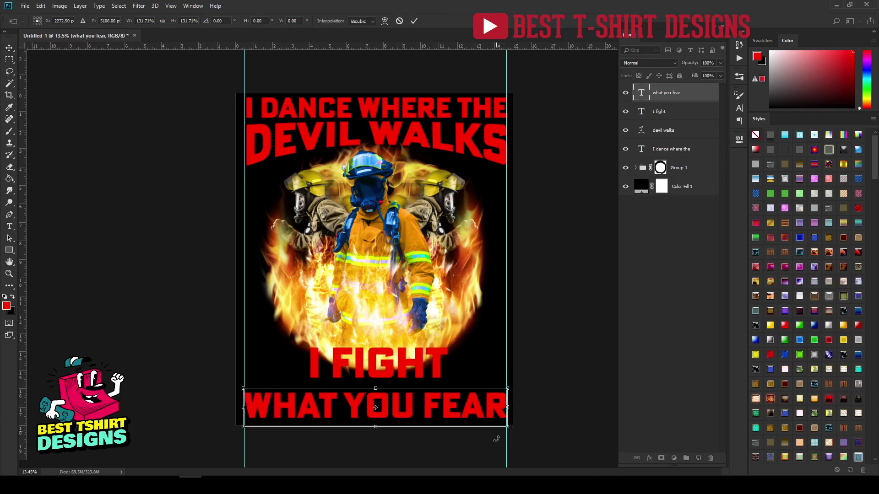
pyautogui.press('Return')
pyautogui.hotkey('shift', 'Down')
pyautogui.hotkey('shift', 'Down')
pyautogui.hotkey('shift', 'Down')
pyautogui.hotkey('shift', 'Down')
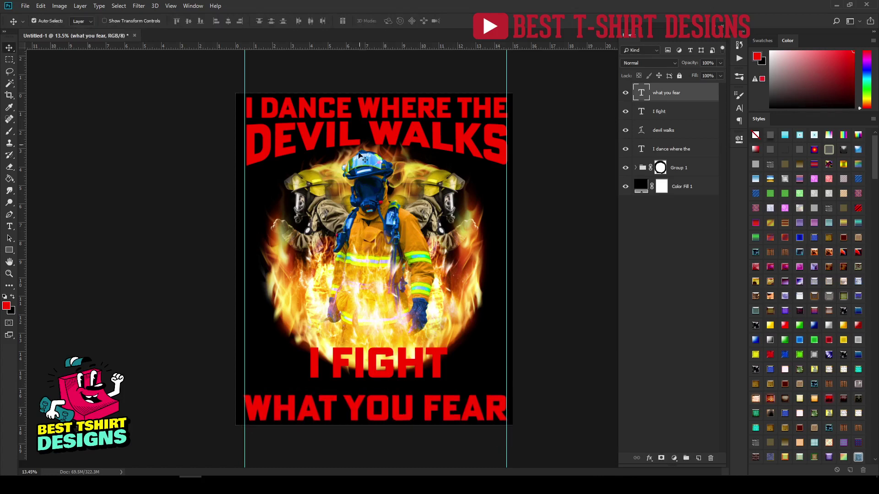
# Scale the "I FIGHT" text down to about 89% and place it directly above "WHAT YOU FEAR".
pyautogui.click(419, 369)
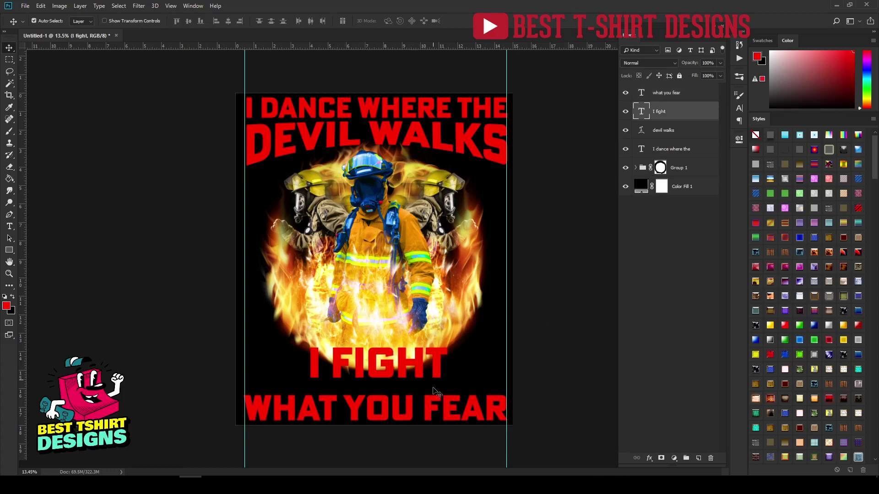
pyautogui.hotkey('ctrl', 't')
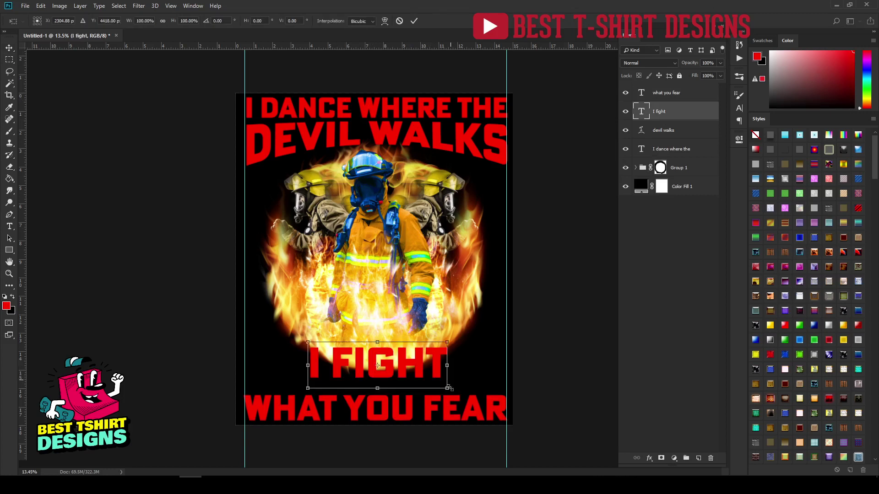
pyautogui.moveTo(447, 389); pyautogui.dragTo(429, 384)
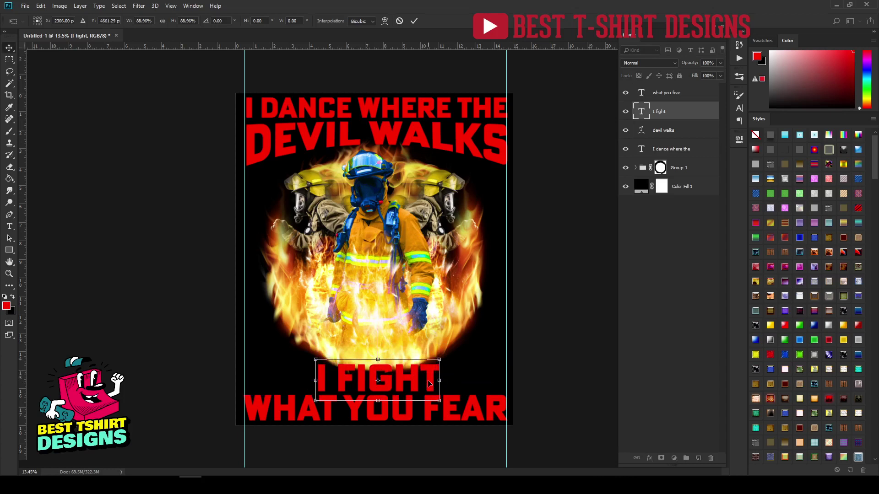
pyautogui.press('Return')
# Duplicate the "I FIGHT" text just above the original and change the copy's wording to "FIREFIGHTER".
pyautogui.moveTo(429, 377); pyautogui.dragTo(431, 340)
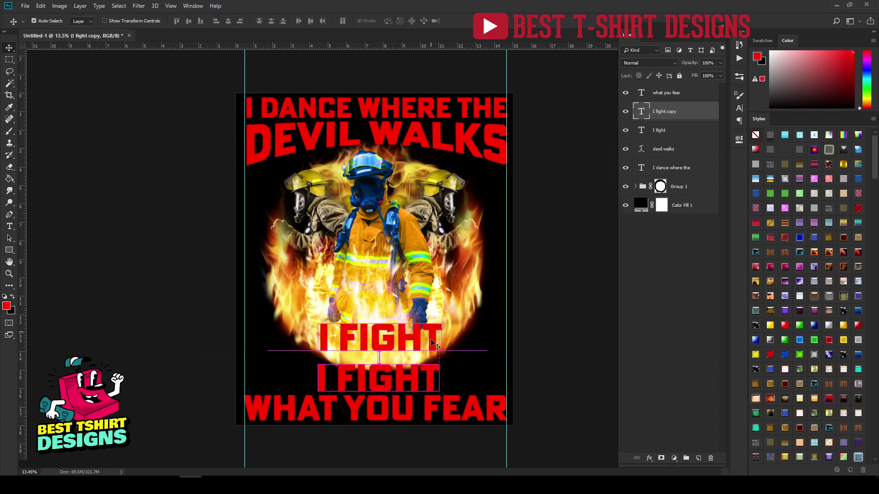
pyautogui.doubleClick(642, 112)
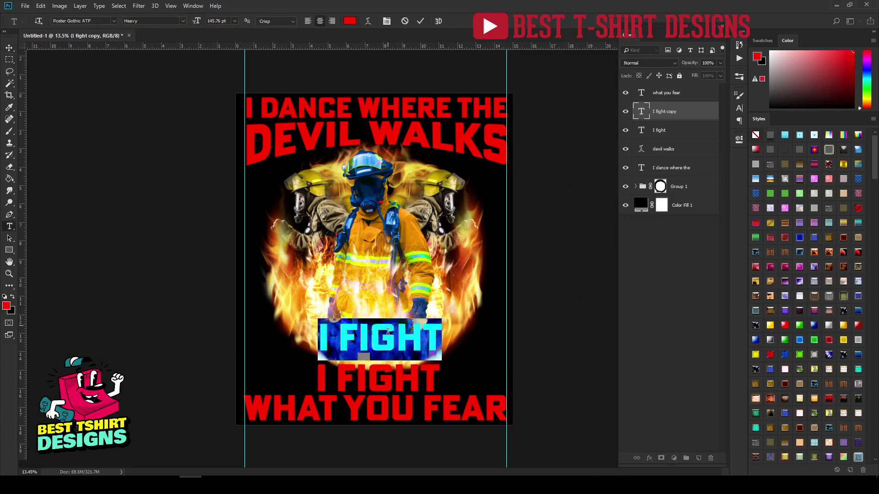
pyautogui.write('FIRE')
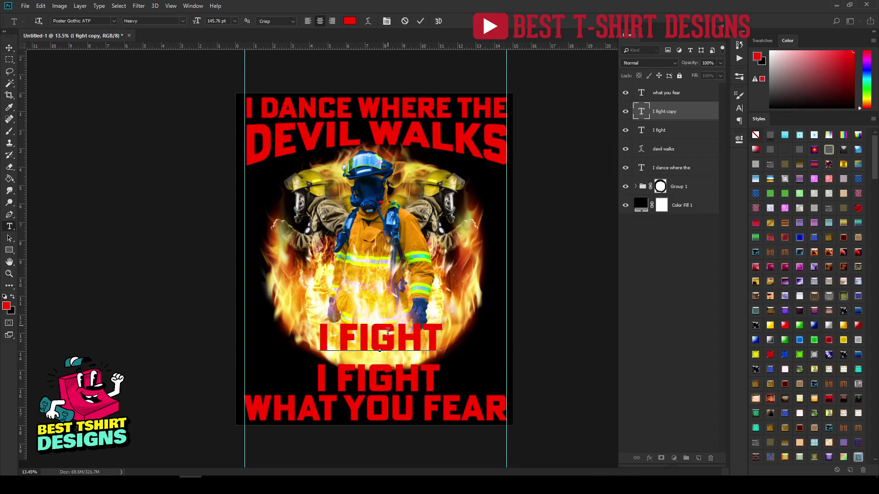
pyautogui.write('FIGHTER')
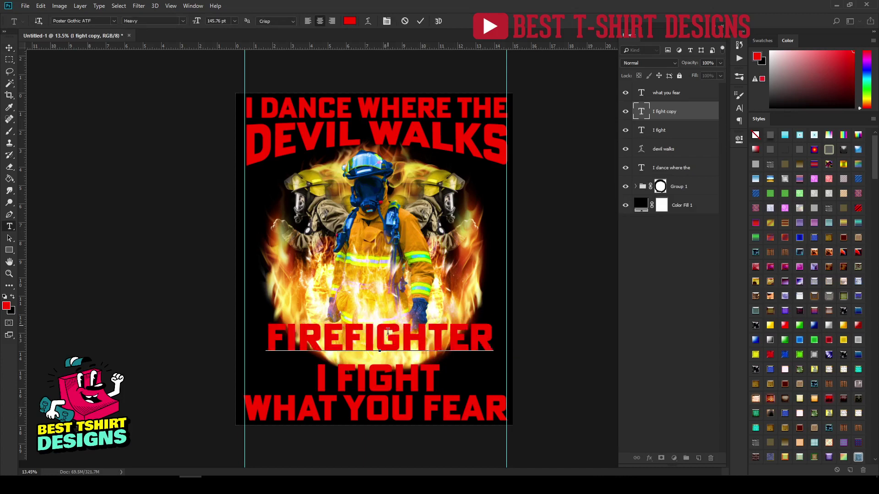
pyautogui.click(388, 332)
pyautogui.hotkey('ctrl', 'Return')
pyautogui.press('v')
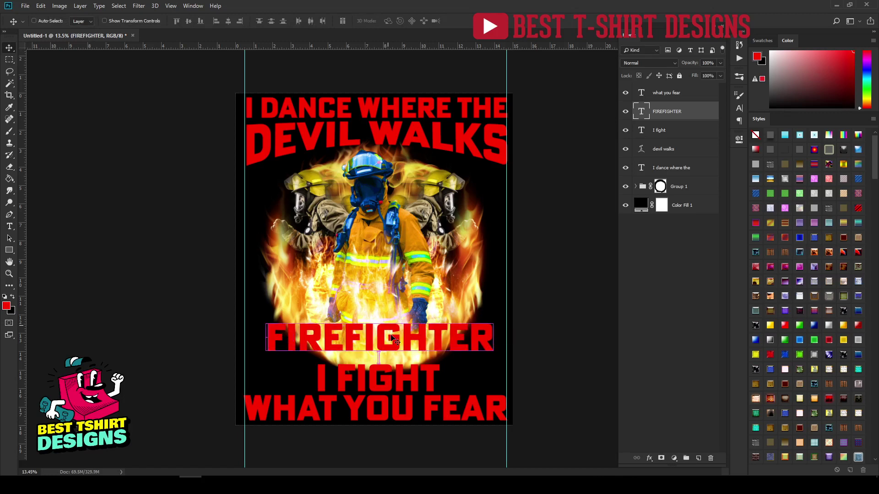
# Enlarge the "FIREFIGHTER" text to span the two vertical guides and nudge it slightly upward.
pyautogui.hotkey('ctrl', 't')
pyautogui.moveTo(494, 362); pyautogui.dragTo(507, 364)
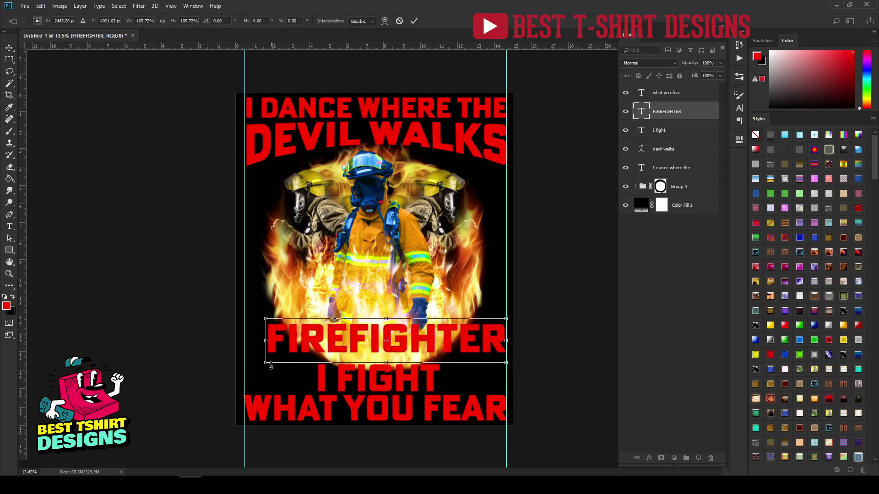
pyautogui.moveTo(264, 365); pyautogui.dragTo(244, 373)
pyautogui.press('Return')
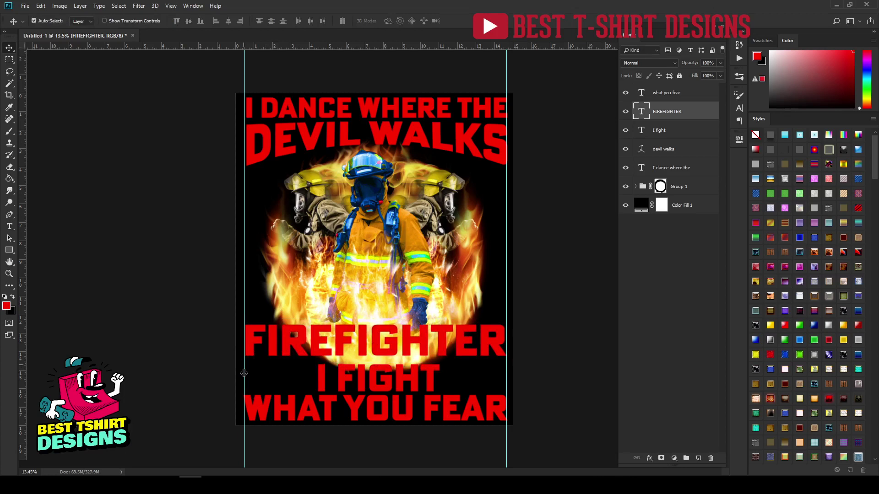
pyautogui.hotkey('shift', 'Up')
pyautogui.hotkey('shift', 'Up')
pyautogui.hotkey('shift', 'Up')
pyautogui.hotkey('shift', 'Up')
pyautogui.hotkey('shift', 'Up')
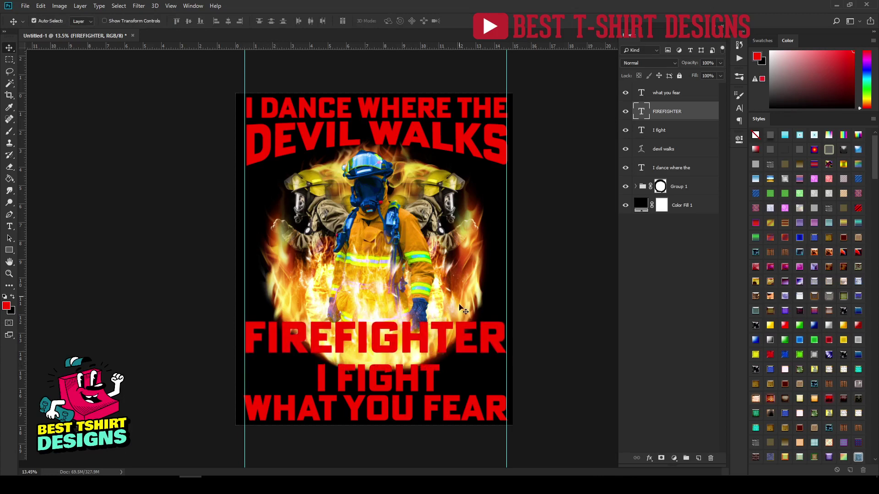
# Warp the "FIREFIGHTER" text with the horizontal Bulge style at a bend of -10%.
pyautogui.doubleClick(641, 112)
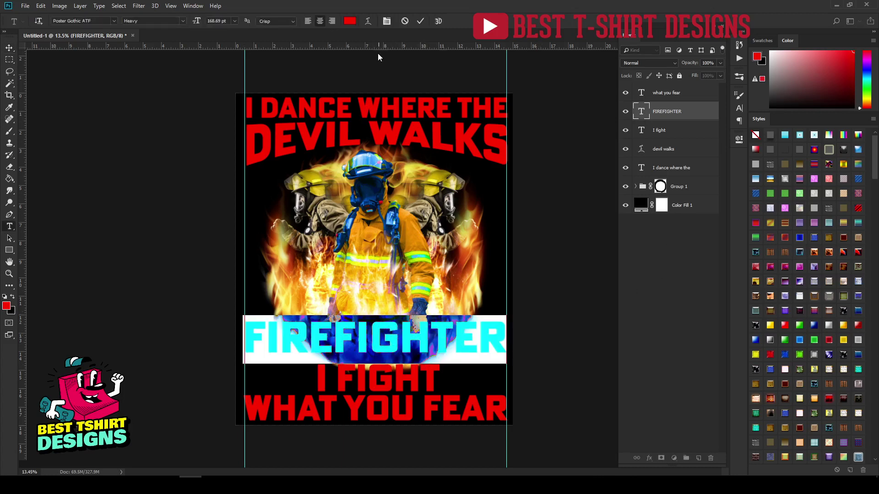
pyautogui.click(369, 20)
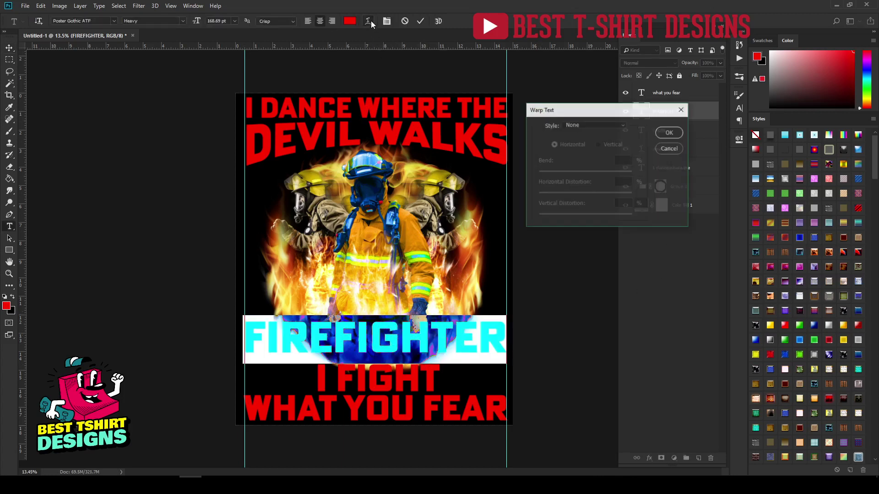
pyautogui.click(592, 126)
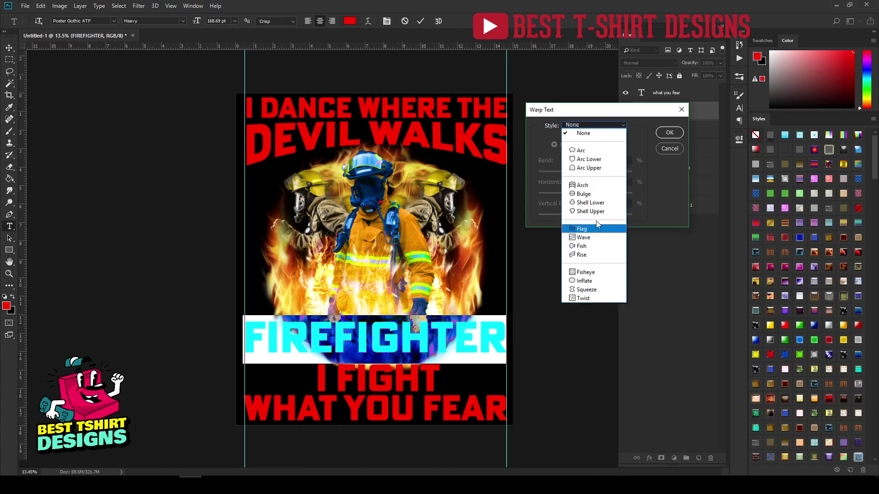
pyautogui.click(598, 194)
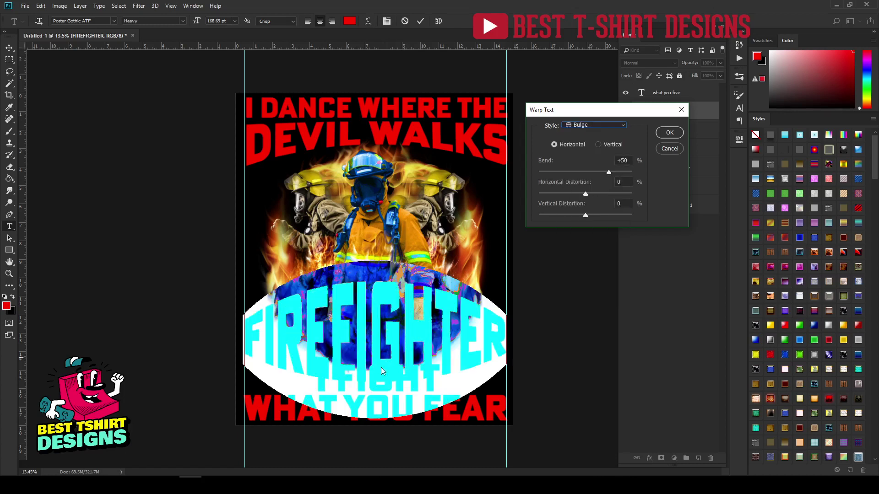
pyautogui.hotkey('shift', 'Down')
pyautogui.hotkey('shift', 'Down')
pyautogui.hotkey('shift', 'Down')
pyautogui.hotkey('shift', 'Down')
pyautogui.hotkey('shift', 'Down')
pyautogui.hotkey('shift', 'Down')
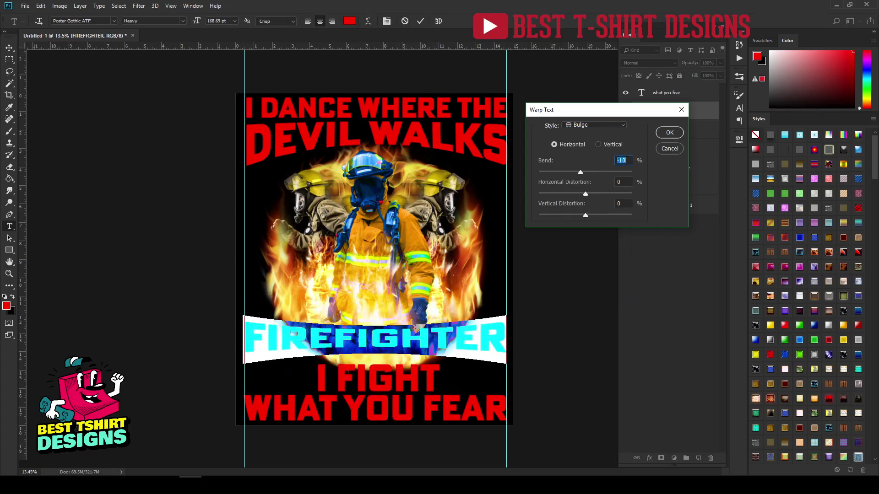
pyautogui.click(669, 133)
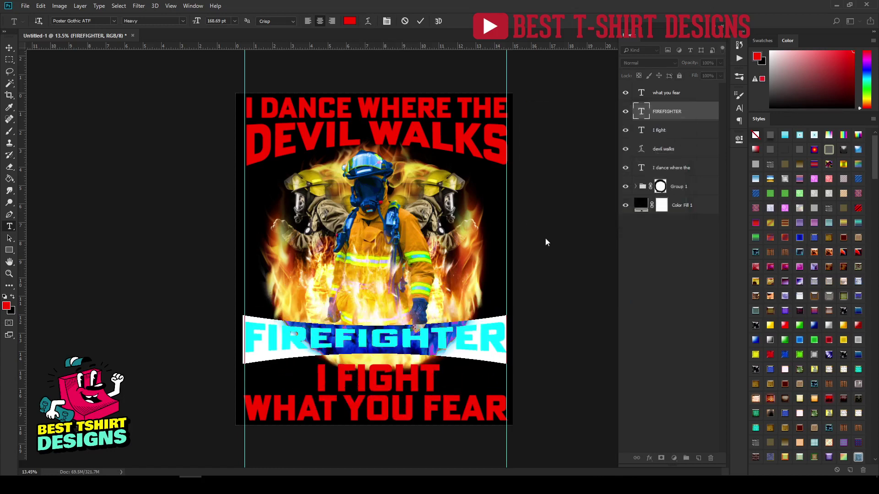
pyautogui.click(420, 21)
pyautogui.press('v')
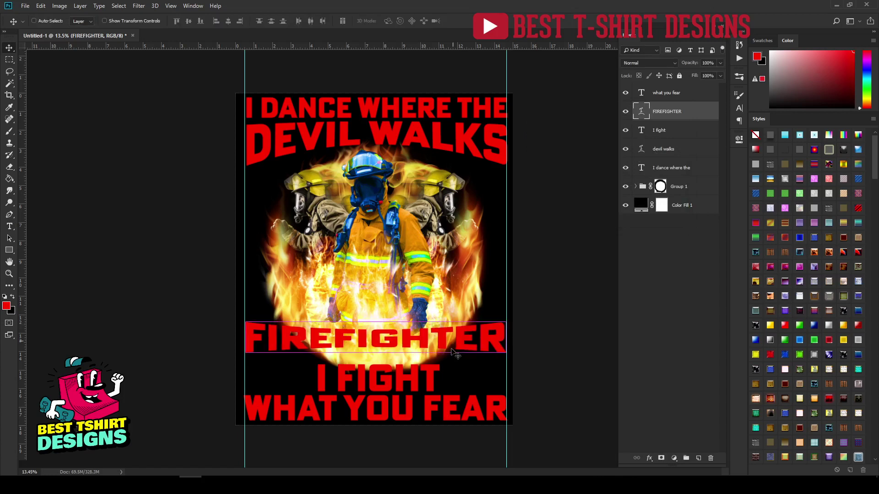
# Stretch the "FIREFIGHTER" text to about 157% height and nudge it up so it clears "I FIGHT".
pyautogui.hotkey('ctrl', 't')
pyautogui.moveTo(376, 365); pyautogui.dragTo(375, 392)
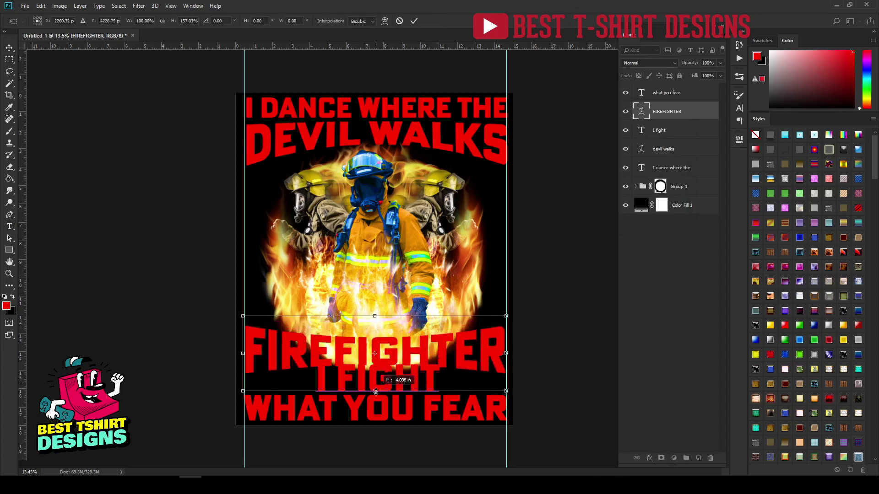
pyautogui.hotkey('shift', 'Up')
pyautogui.hotkey('shift', 'Up')
pyautogui.hotkey('shift', 'Up')
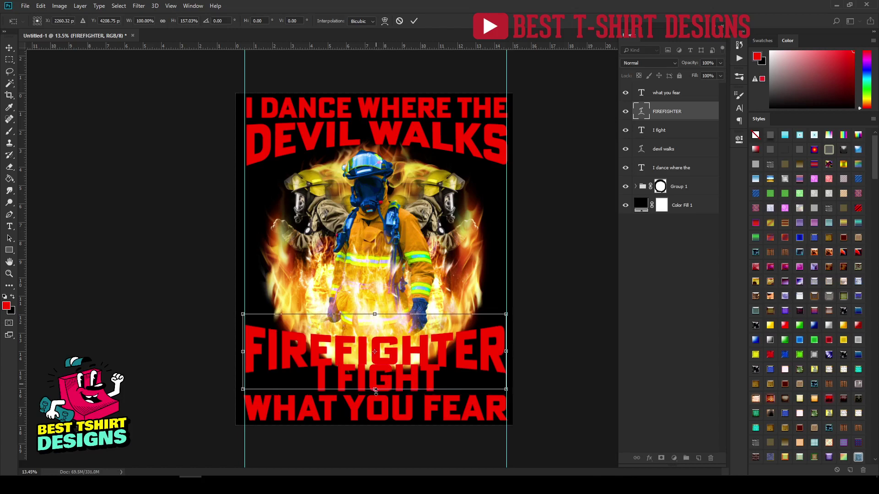
pyautogui.hotkey('shift', 'Up')
pyautogui.hotkey('shift', 'Up')
pyautogui.hotkey('shift', 'Up')
pyautogui.hotkey('shift', 'Up')
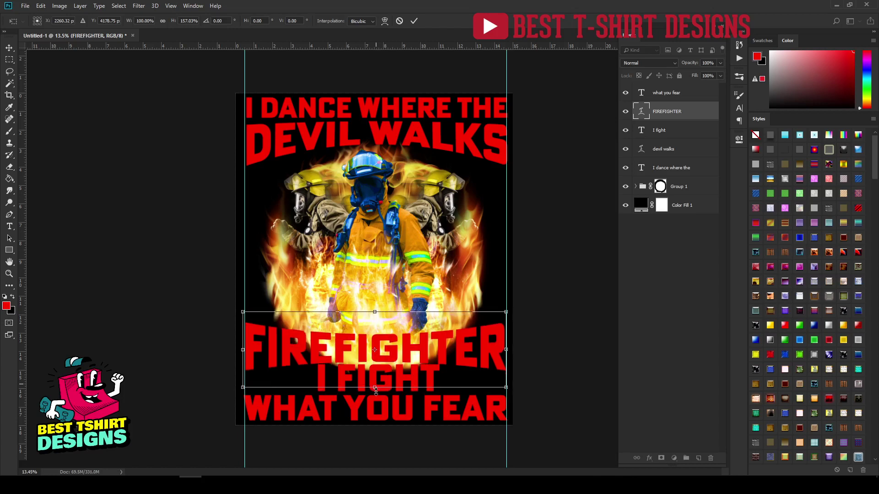
pyautogui.press('Right')
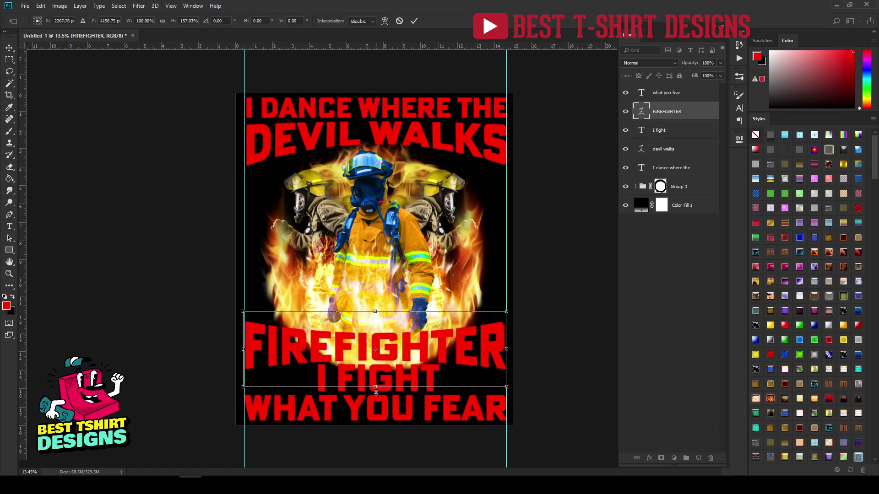
pyautogui.hotkey('shift', 'Up')
pyautogui.hotkey('shift', 'Up')
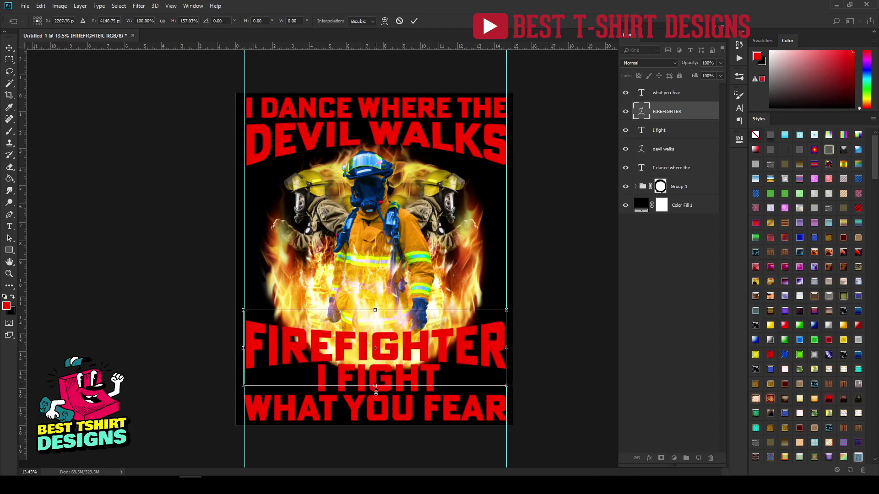
pyautogui.hotkey('shift', 'Up')
pyautogui.press('Return')
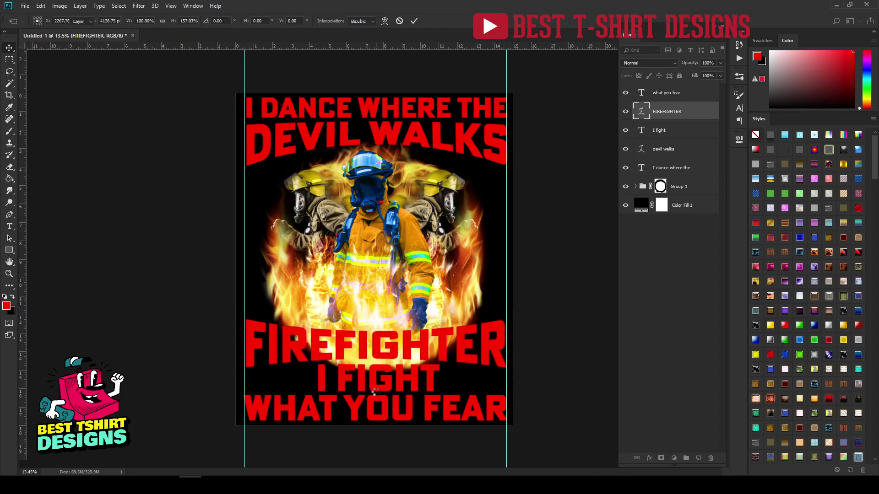
# Enlarge the firefighter artwork in Group 1 to about 106.6% and shift it slightly to the right.
pyautogui.click(552, 334)
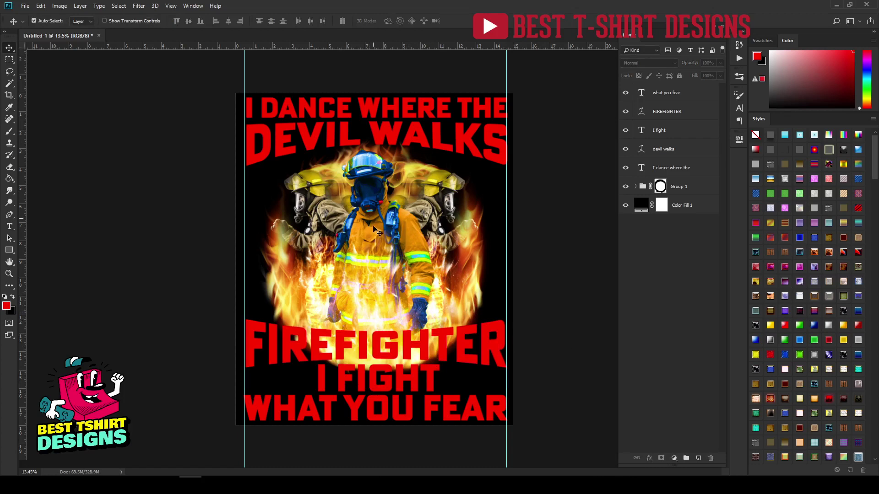
pyautogui.click(686, 188)
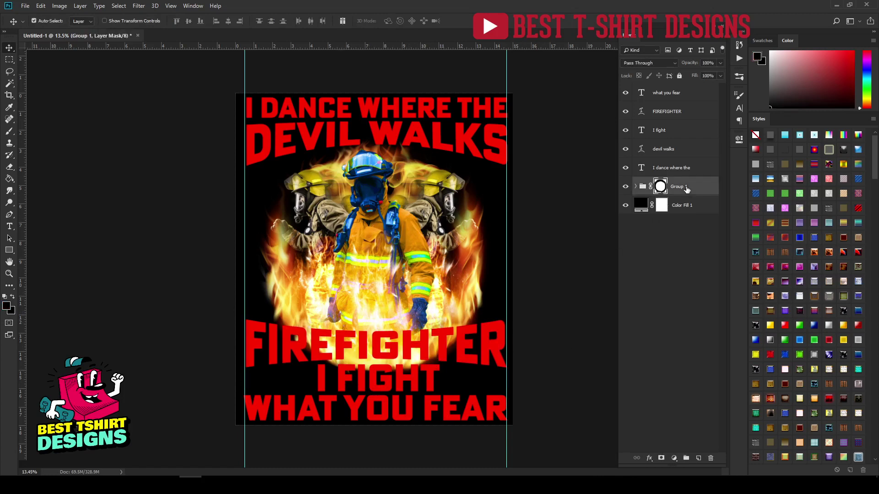
pyautogui.hotkey('ctrl', 't')
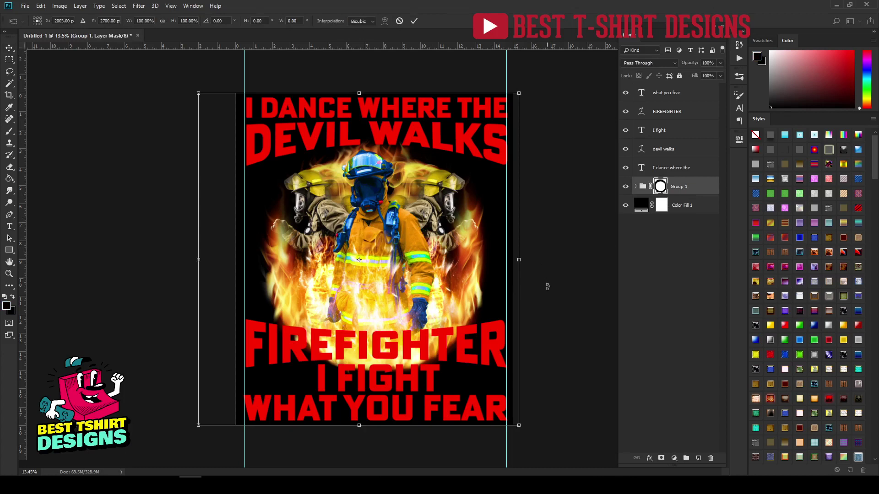
pyautogui.moveTo(521, 428); pyautogui.dragTo(526, 433)
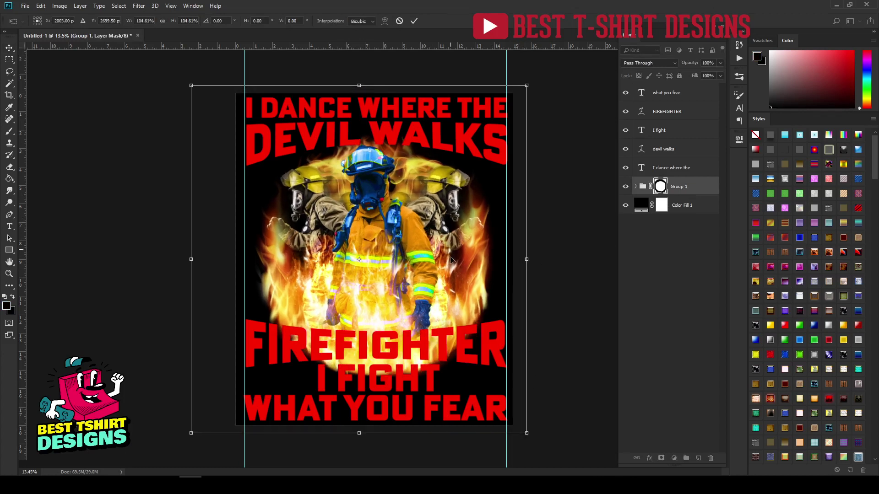
pyautogui.moveTo(450, 259)
pyautogui.mouseDown()
pyautogui.moveTo(451, 267)
pyautogui.moveTo(450, 247)
pyautogui.moveTo(457, 259)
pyautogui.mouseUp()
pyautogui.moveTo(534, 435); pyautogui.dragTo(537, 439)
pyautogui.press('Return')
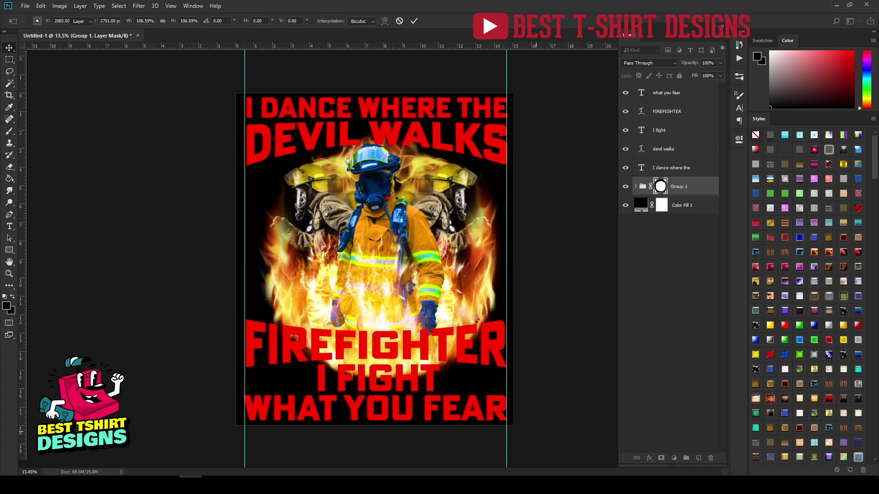
# Move Group 1 above all the text layers so the firefighter artwork overlaps the lettering.
pyautogui.click(690, 189)
pyautogui.moveTo(688, 188); pyautogui.dragTo(686, 92)
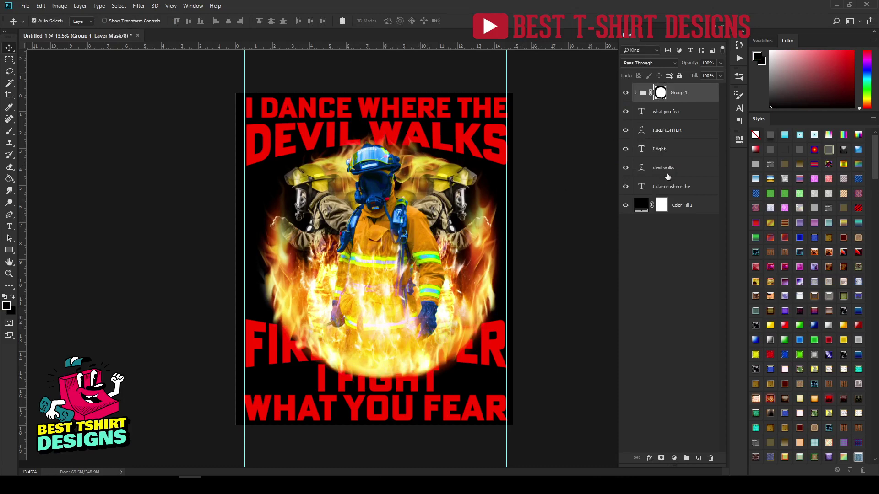
pyautogui.click(387, 185)
pyautogui.moveTo(387, 185); pyautogui.dragTo(387, 182)
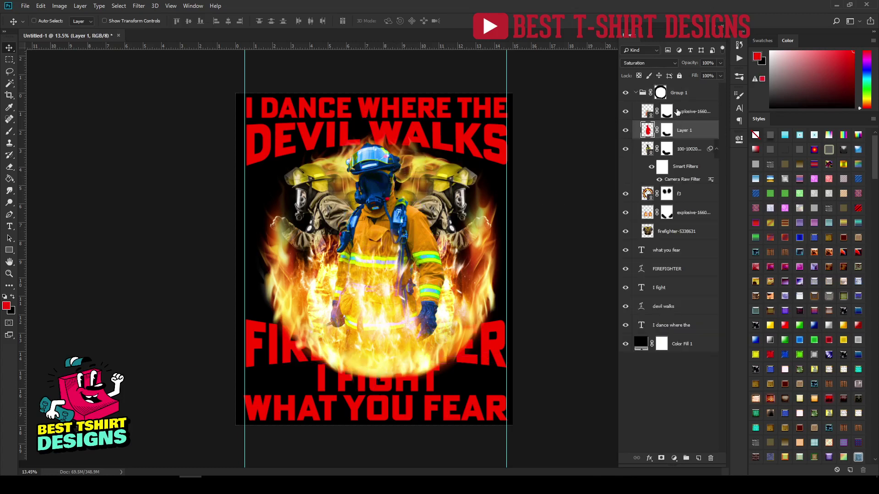
# Enlarge the firefighter artwork in Group 1 to about 104.5% and shift it left to about X 1966 px.
pyautogui.click(636, 92)
pyautogui.click(682, 95)
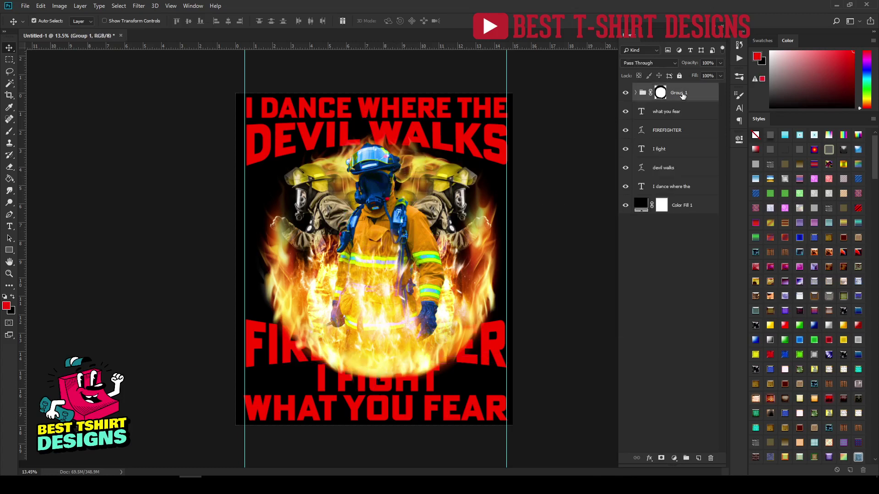
pyautogui.hotkey('ctrl', 't')
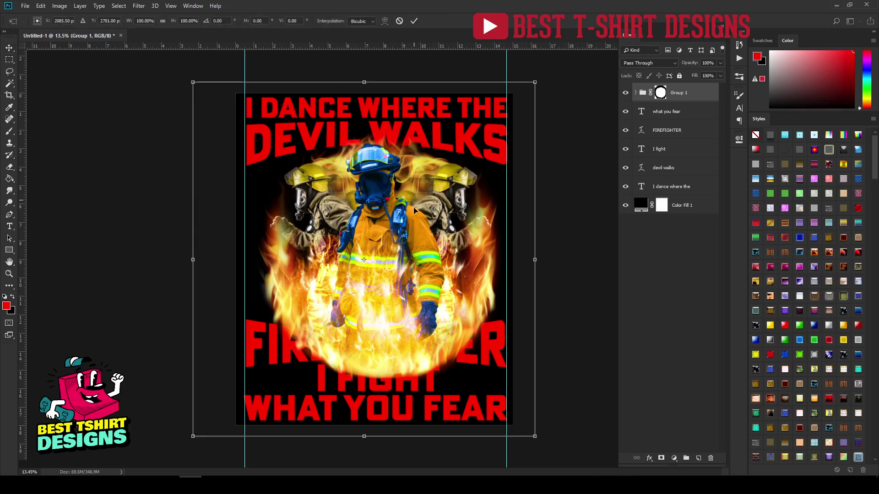
pyautogui.moveTo(414, 213)
pyautogui.mouseDown()
pyautogui.moveTo(414, 202)
pyautogui.moveTo(414, 208)
pyautogui.mouseUp()
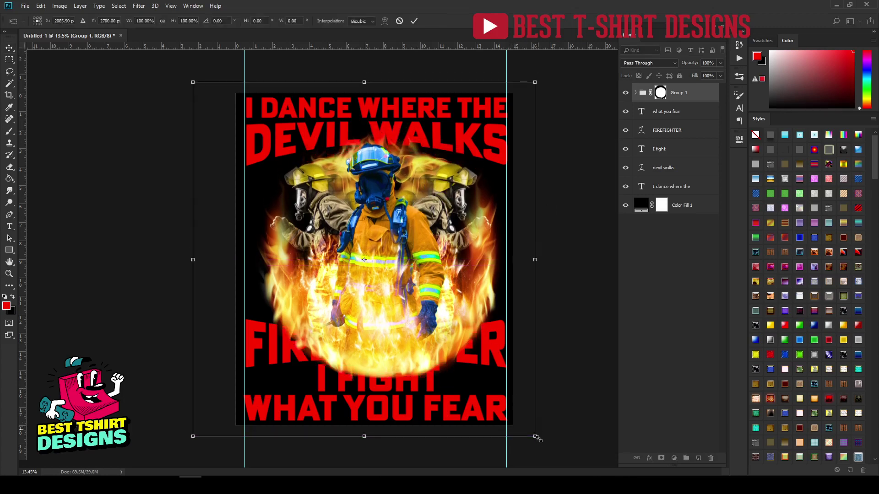
pyautogui.moveTo(538, 438); pyautogui.dragTo(543, 446)
pyautogui.hotkey('shift', 'Left')
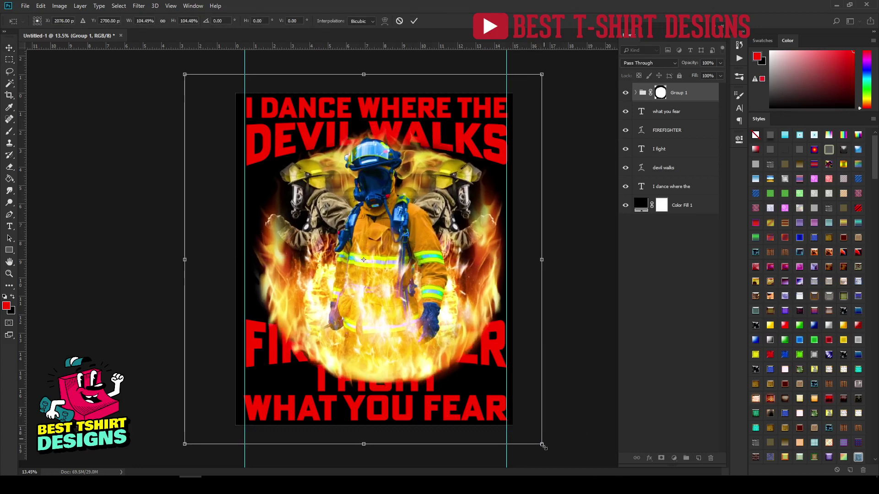
pyautogui.hotkey('shift', 'Left')
pyautogui.hotkey('shift', 'Left')
pyautogui.hotkey('shift', 'Left')
pyautogui.hotkey('shift', 'Left')
pyautogui.hotkey('shift', 'Left')
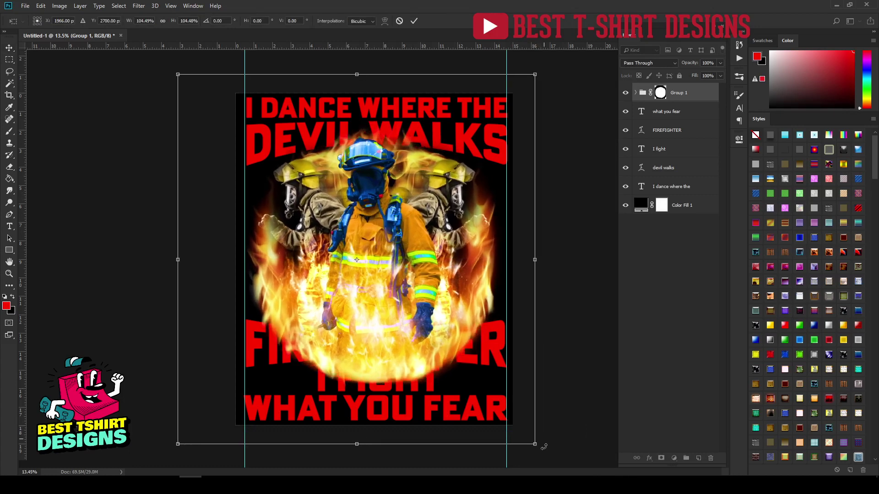
pyautogui.press('Return')
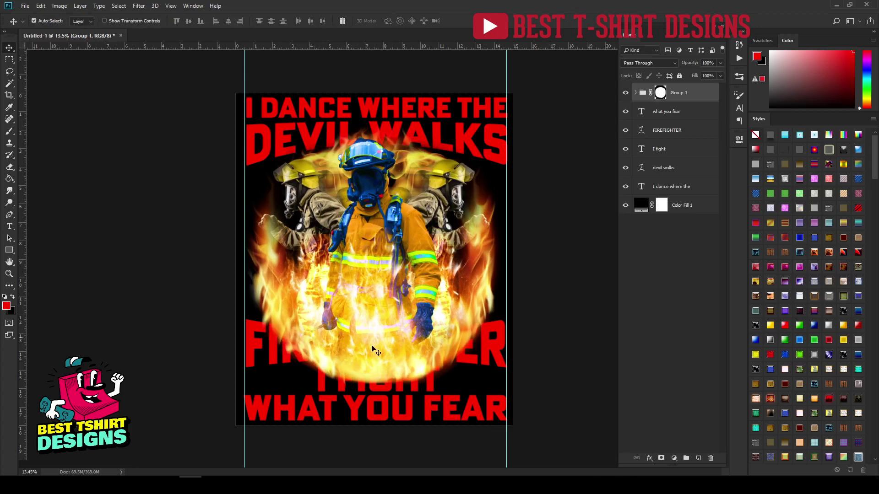
# Move the "FIREFIGHTER" and "I fight" text layers above Group 1 so their lettering overlaps the flames.
pyautogui.click(669, 135)
pyautogui.keyDown('shift'); pyautogui.click(667, 145); pyautogui.keyUp('shift')
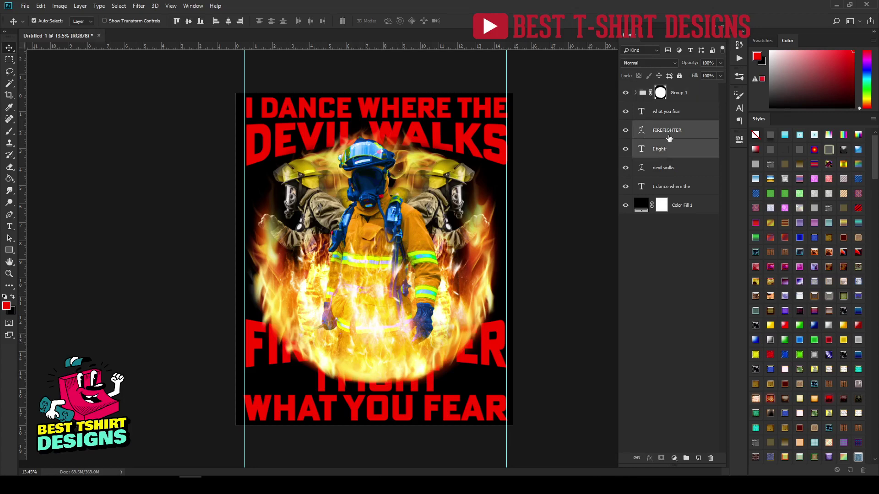
pyautogui.click(672, 133)
pyautogui.keyDown('shift'); pyautogui.click(669, 149); pyautogui.keyUp('shift')
pyautogui.moveTo(676, 133); pyautogui.dragTo(675, 84)
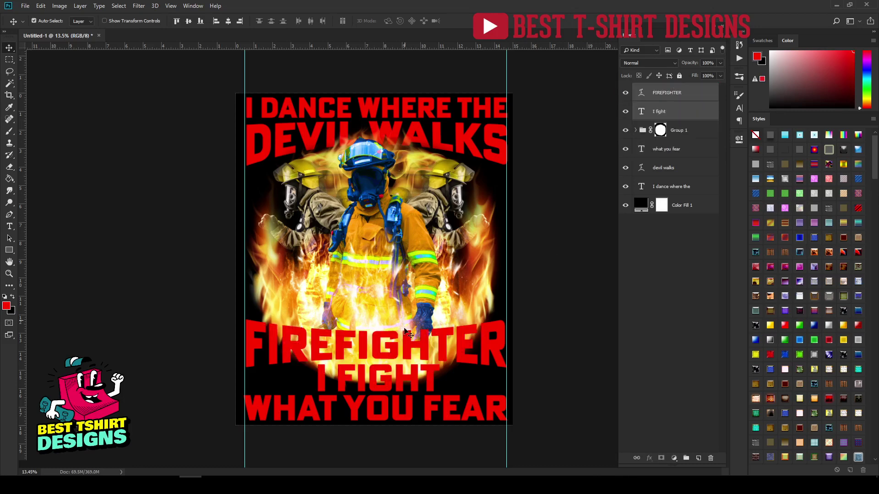
pyautogui.click(562, 342)
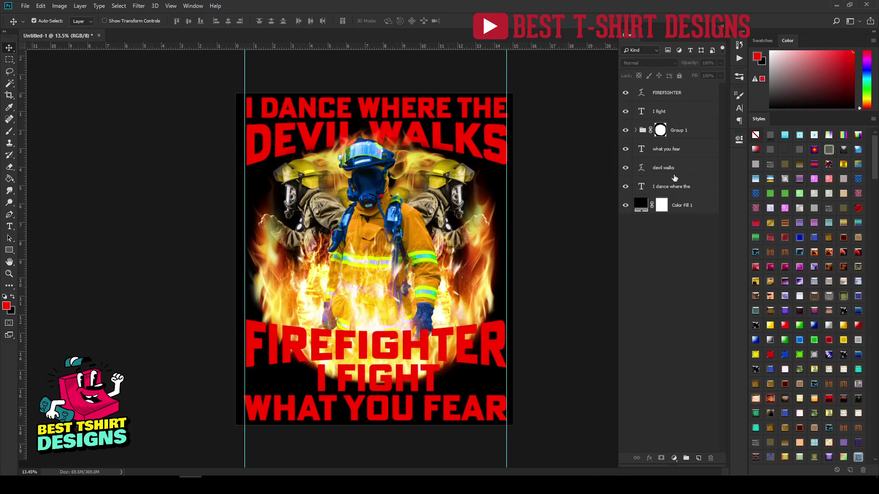
# Select the outlines of the "I dance where the" and "devil walks" lettering and add an empty layer above Group 1.
pyautogui.keyDown('ctrl'); pyautogui.click(642, 187); pyautogui.keyUp('ctrl')
pyautogui.keyDown('ctrl'); pyautogui.keyDown('shift'); pyautogui.click(642, 169); pyautogui.keyUp('shift'); pyautogui.keyUp('ctrl')
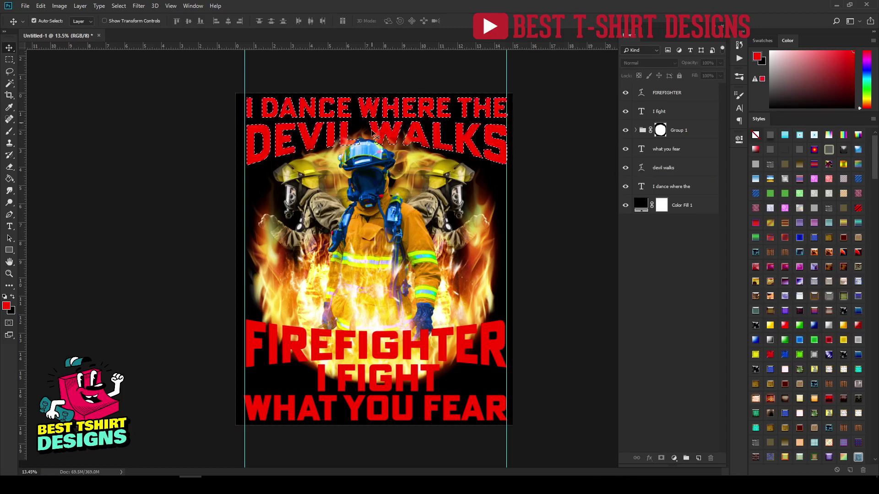
pyautogui.click(683, 132)
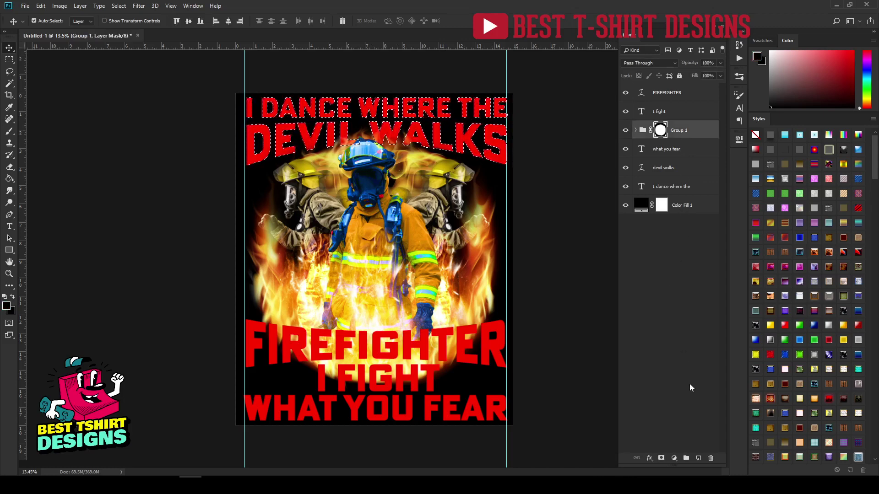
pyautogui.click(699, 458)
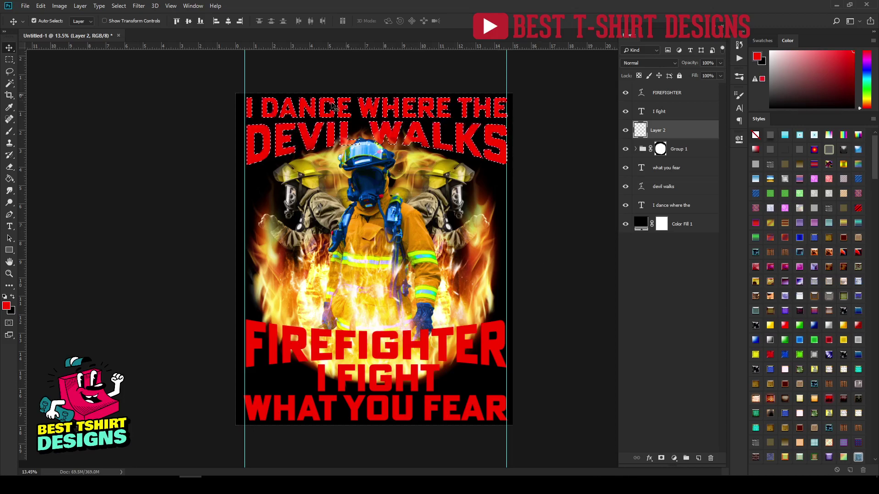
# Try expanding the upper lettering selection by 20 pixels and inspect its outline up close.
pyautogui.click(118, 6)
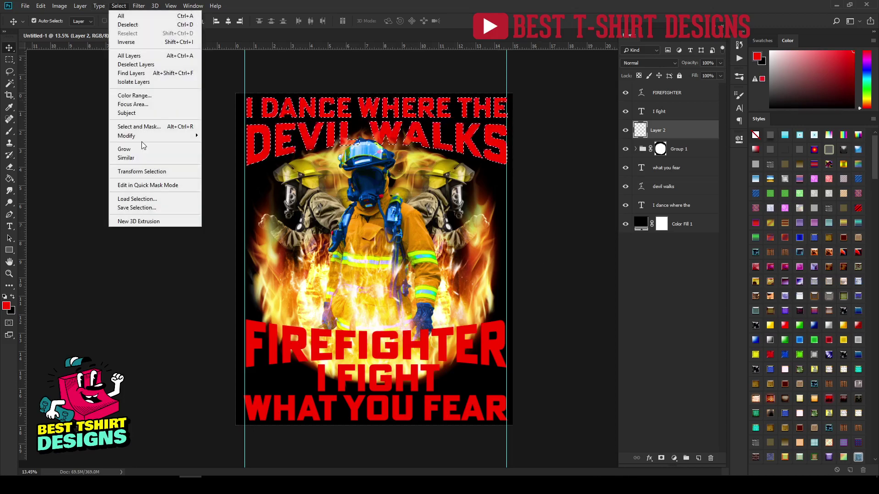
pyautogui.moveTo(143, 137)
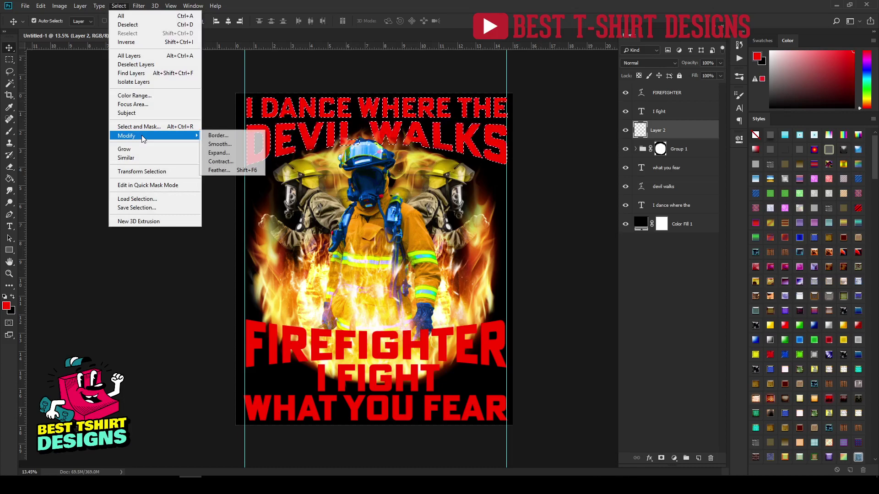
pyautogui.click(212, 153)
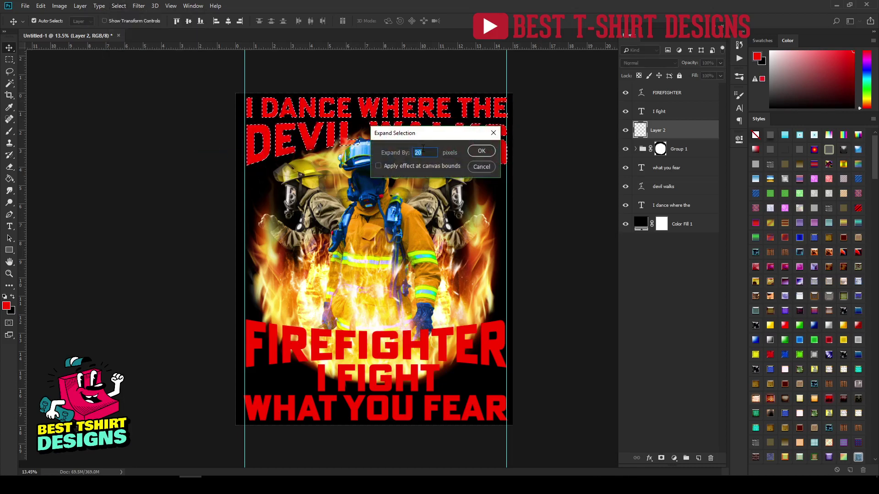
pyautogui.click(481, 153)
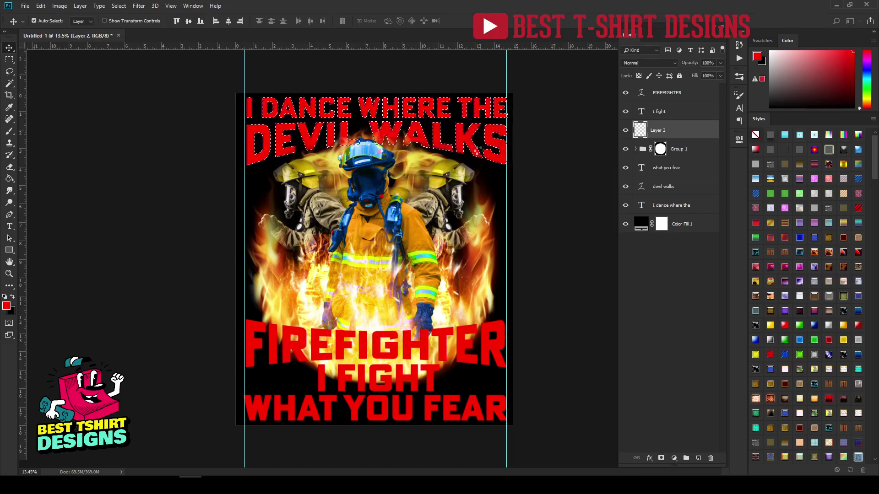
pyautogui.scroll(4, 424, 92)
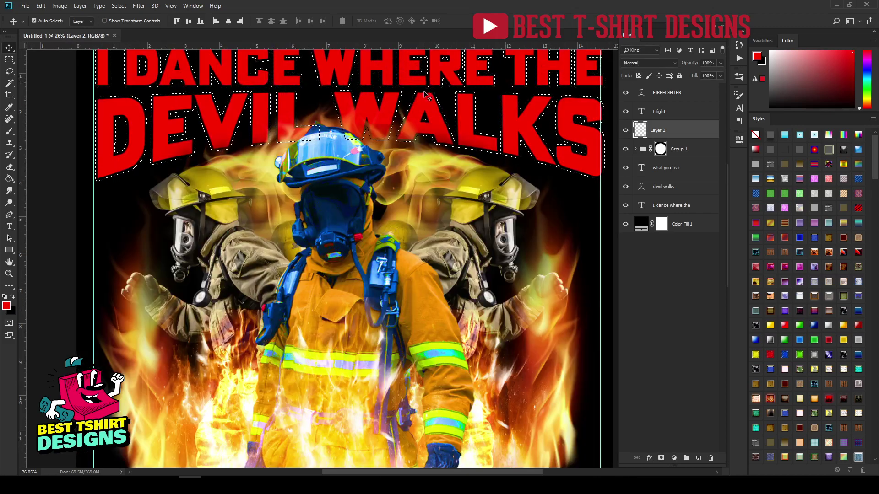
pyautogui.scroll(2, 424, 92)
pyautogui.scroll(3, 424, 91)
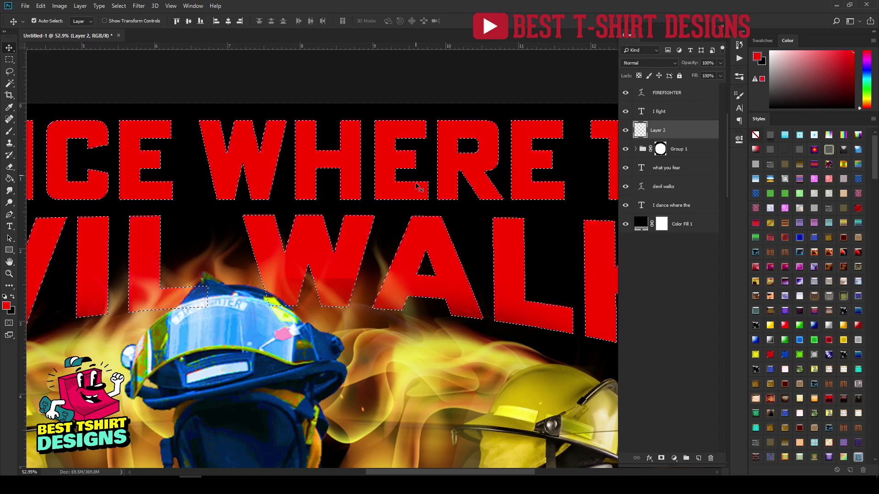
# Expand the selection around "I DANCE WHERE THE DEVIL WALKS" by 20 pixels.
pyautogui.click(119, 6)
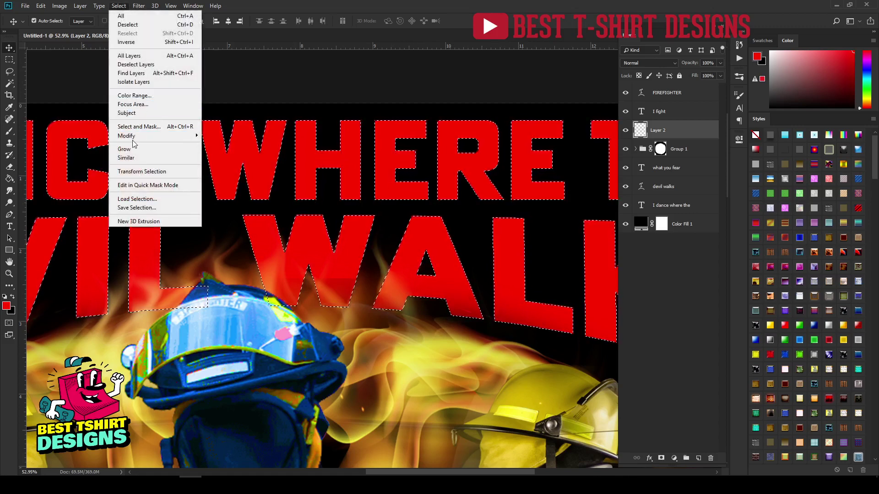
pyautogui.click(213, 153)
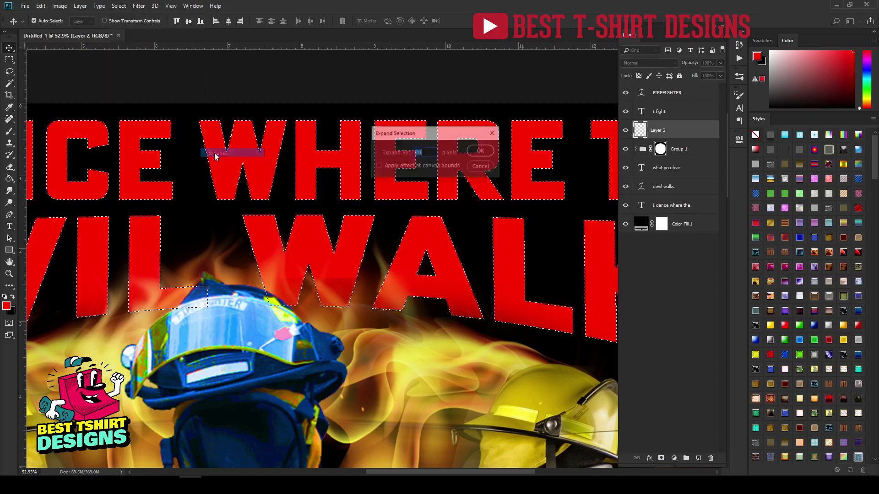
pyautogui.click(482, 153)
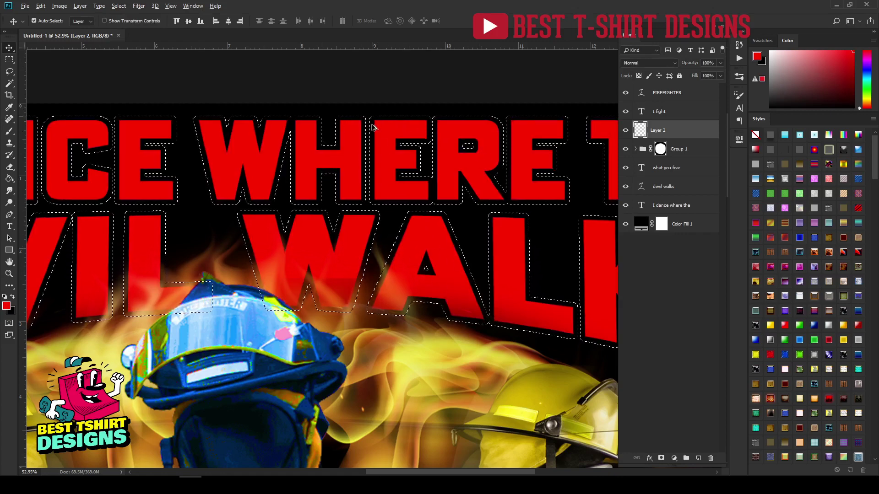
pyautogui.scroll(-8, 375, 126)
pyautogui.scroll(-3, 327, 123)
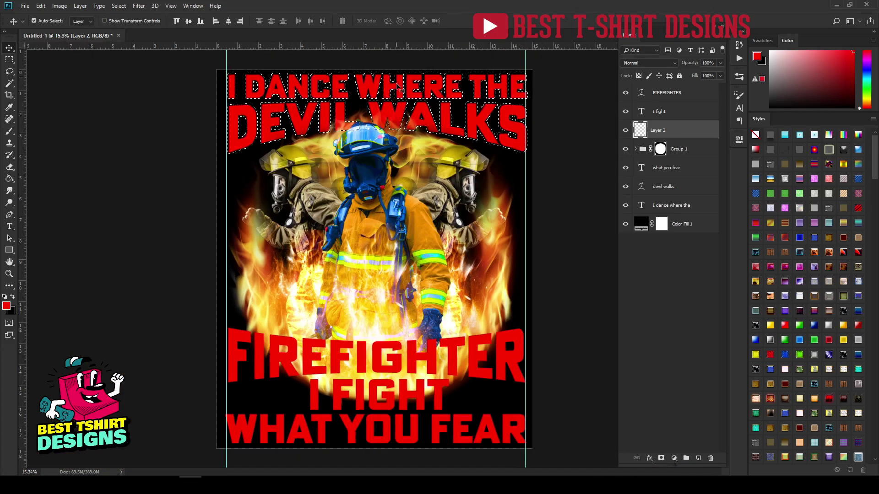
# Sample the yellow from the central firefighter's jacket stripe and brush it over the whole upper lettering selection on Layer 2.
pyautogui.press('b')
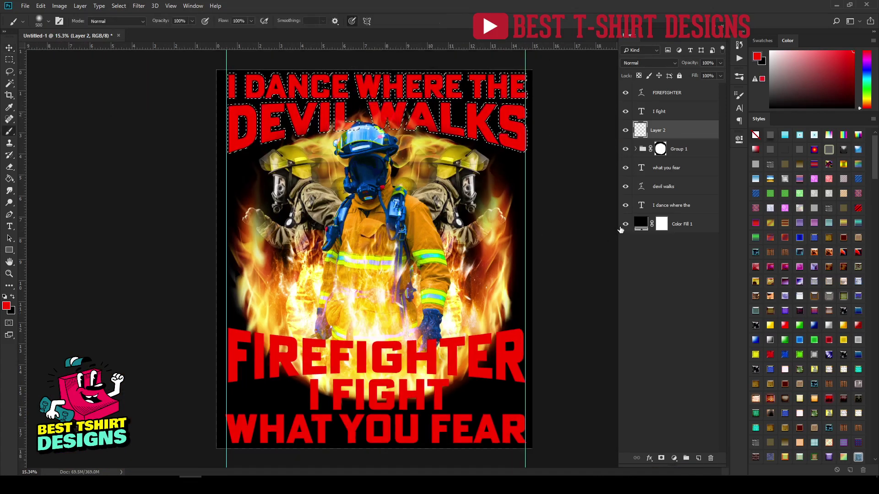
pyautogui.keyDown('alt'); pyautogui.click(369, 265); pyautogui.keyUp('alt')
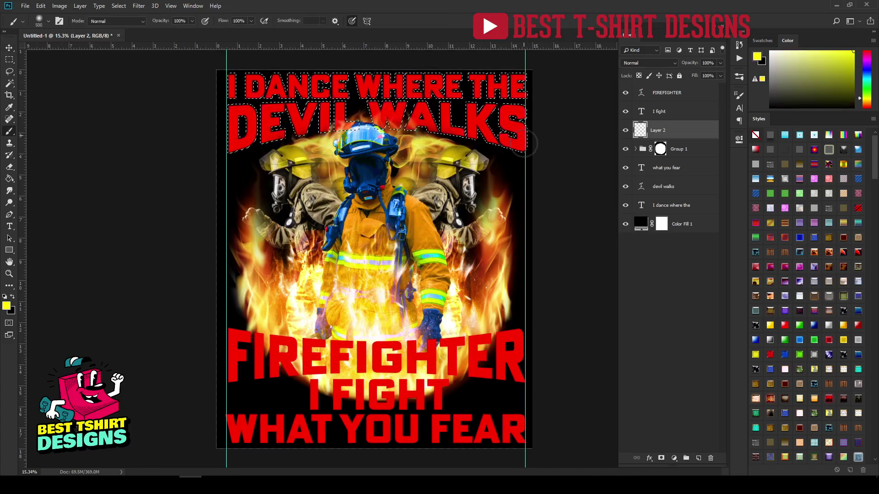
pyautogui.moveTo(526, 147)
pyautogui.mouseDown()
pyautogui.moveTo(413, 136)
pyautogui.moveTo(262, 143)
pyautogui.mouseUp()
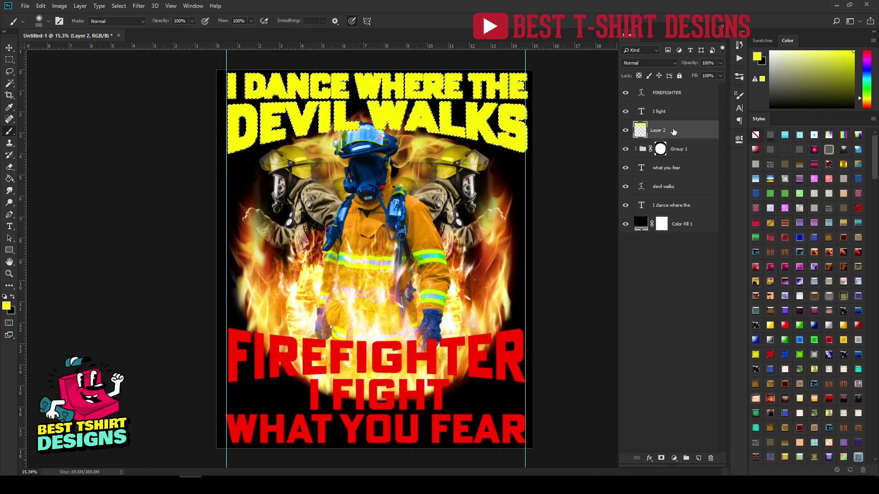
# Move Layer 2 directly above Color Fill 1 so the yellow forms an outline behind the upper text, and clear the selection.
pyautogui.moveTo(673, 131); pyautogui.dragTo(671, 214)
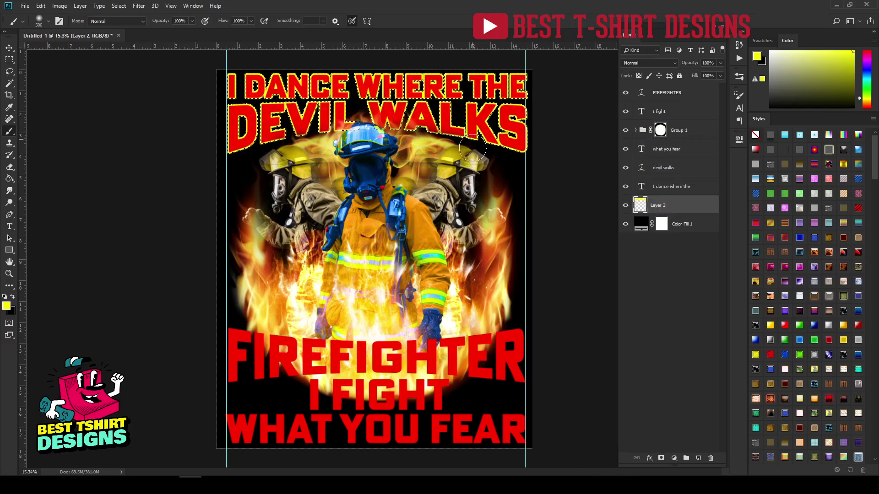
pyautogui.hotkey('ctrl', 'd')
pyautogui.press('v')
pyautogui.click(561, 171)
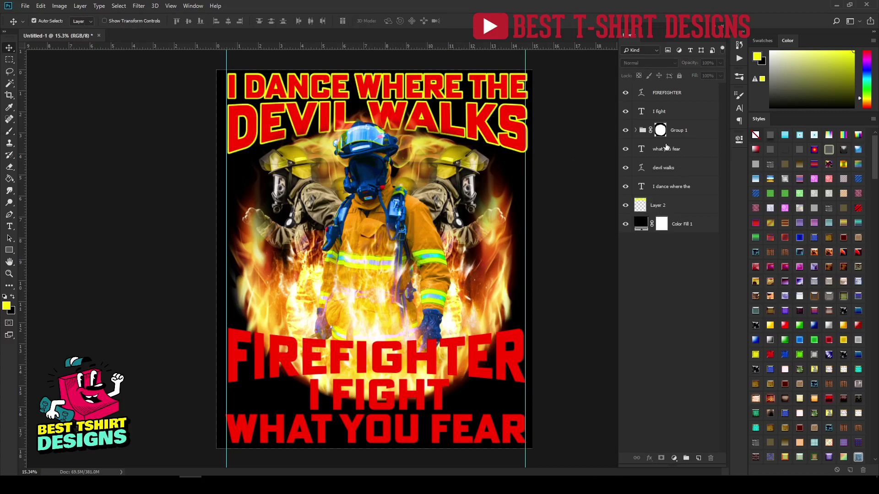
# Select the combined outlines of the "FIREFIGHTER", "I fight" and "what you fear" text and expand the selection by 20 pixels.
pyautogui.keyDown('ctrl'); pyautogui.click(642, 95); pyautogui.keyUp('ctrl')
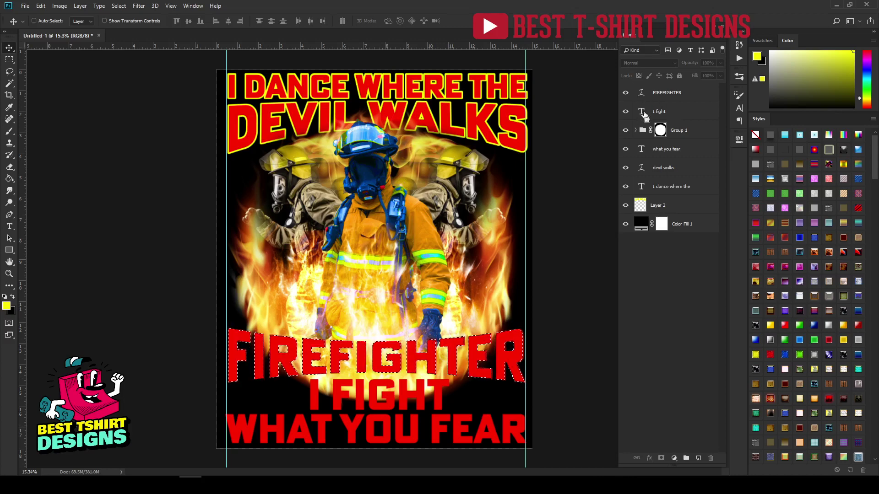
pyautogui.keyDown('ctrl'); pyautogui.keyDown('shift'); pyautogui.click(643, 113); pyautogui.keyUp('shift'); pyautogui.keyUp('ctrl')
pyautogui.keyDown('ctrl'); pyautogui.keyDown('shift'); pyautogui.click(641, 151); pyautogui.keyUp('shift'); pyautogui.keyUp('ctrl')
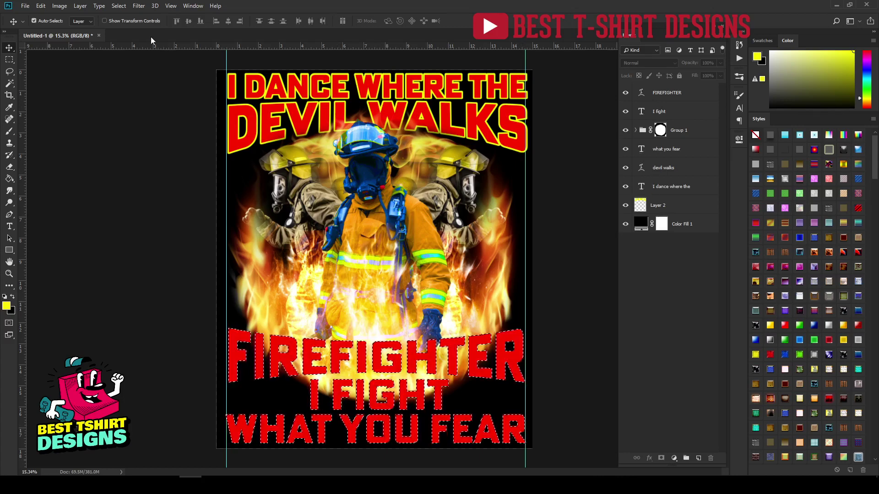
pyautogui.click(119, 6)
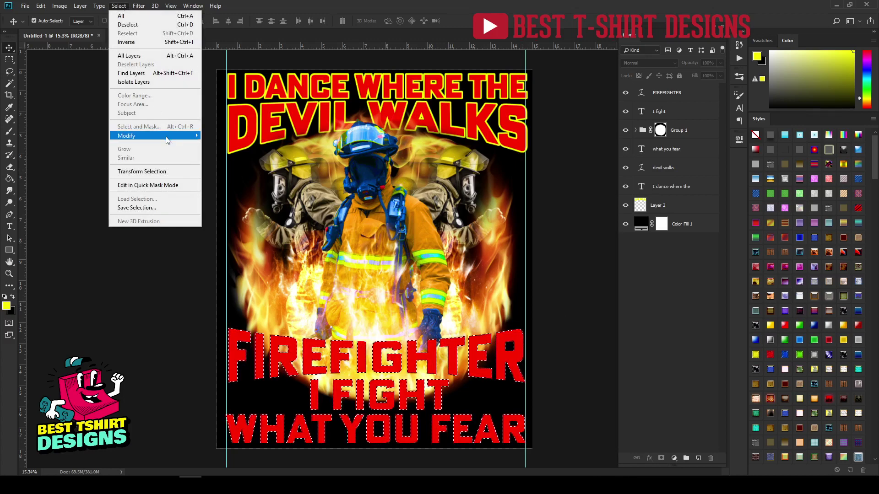
pyautogui.moveTo(166, 136)
pyautogui.click(219, 153)
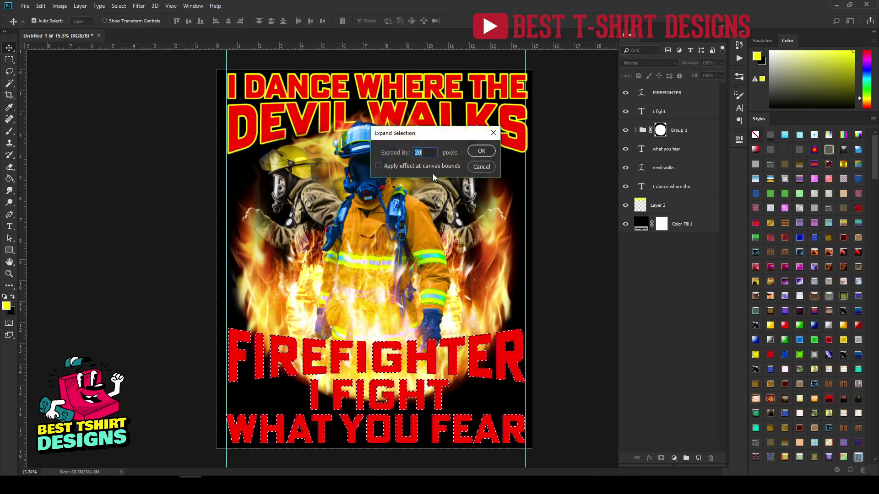
pyautogui.click(481, 153)
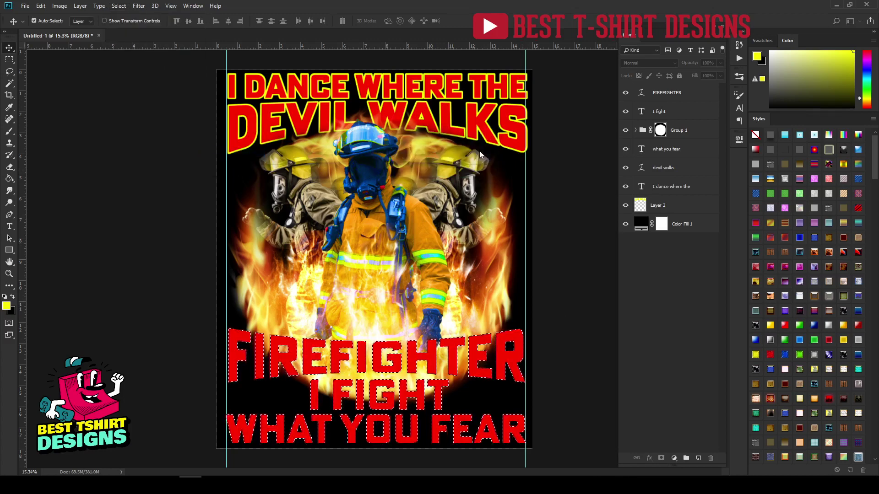
# Brush yellow over the expanded lower lettering selection on Layer 2, and clear the selection.
pyautogui.click(669, 206)
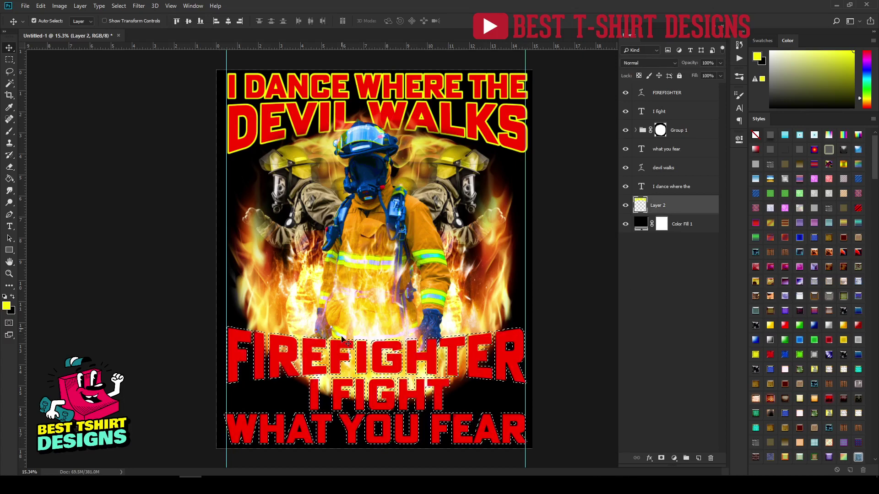
pyautogui.press('b')
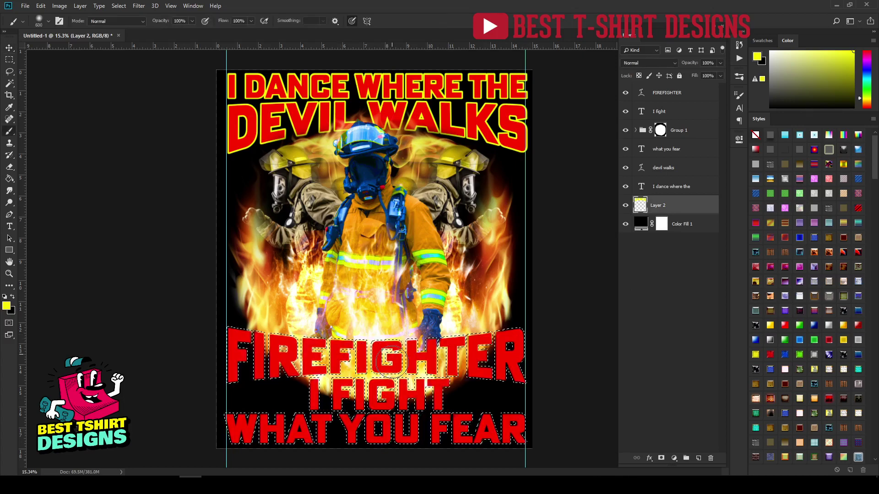
pyautogui.moveTo(486, 357)
pyautogui.mouseDown()
pyautogui.moveTo(200, 351)
pyautogui.moveTo(560, 350)
pyautogui.moveTo(202, 404)
pyautogui.moveTo(519, 437)
pyautogui.moveTo(152, 438)
pyautogui.moveTo(495, 454)
pyautogui.moveTo(538, 386)
pyautogui.moveTo(468, 352)
pyautogui.moveTo(169, 359)
pyautogui.moveTo(511, 420)
pyautogui.moveTo(242, 425)
pyautogui.moveTo(545, 414)
pyautogui.moveTo(198, 384)
pyautogui.moveTo(544, 378)
pyautogui.moveTo(189, 359)
pyautogui.moveTo(479, 391)
pyautogui.moveTo(329, 421)
pyautogui.moveTo(293, 385)
pyautogui.moveTo(457, 407)
pyautogui.moveTo(246, 413)
pyautogui.moveTo(585, 440)
pyautogui.moveTo(340, 429)
pyautogui.moveTo(225, 371)
pyautogui.moveTo(295, 370)
pyautogui.moveTo(537, 383)
pyautogui.moveTo(463, 404)
pyautogui.moveTo(268, 429)
pyautogui.moveTo(285, 374)
pyautogui.moveTo(360, 391)
pyautogui.moveTo(454, 390)
pyautogui.moveTo(382, 390)
pyautogui.moveTo(441, 394)
pyautogui.moveTo(230, 428)
pyautogui.moveTo(571, 415)
pyautogui.moveTo(286, 364)
pyautogui.moveTo(249, 367)
pyautogui.moveTo(522, 331)
pyautogui.mouseUp()
pyautogui.hotkey('ctrl', 'd')
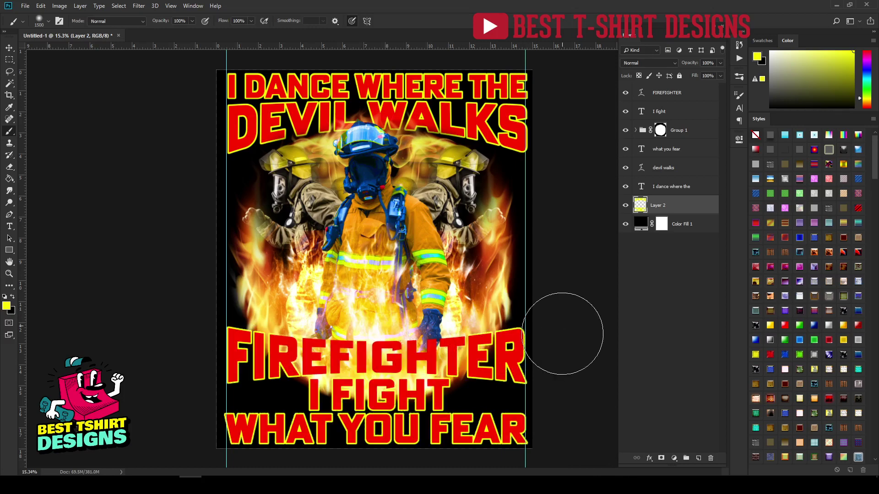
# Select the combined outlines of the "FIREFIGHTER" and "I fight" text, with Layer 2 ready for brushing.
pyautogui.press('v')
pyautogui.click(563, 334)
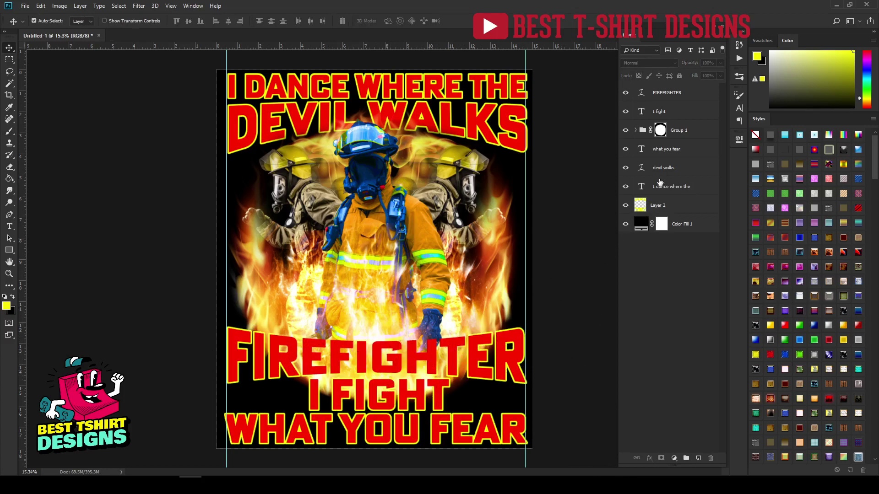
pyautogui.keyDown('ctrl'); pyautogui.click(647, 93); pyautogui.keyUp('ctrl')
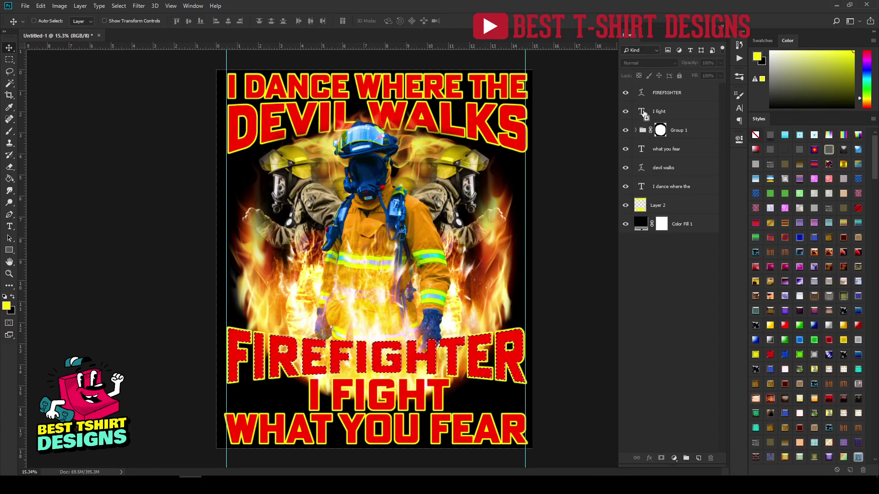
pyautogui.keyDown('ctrl'); pyautogui.keyDown('shift'); pyautogui.click(643, 113); pyautogui.keyUp('shift'); pyautogui.keyUp('ctrl')
pyautogui.click(659, 207)
pyautogui.press('b')
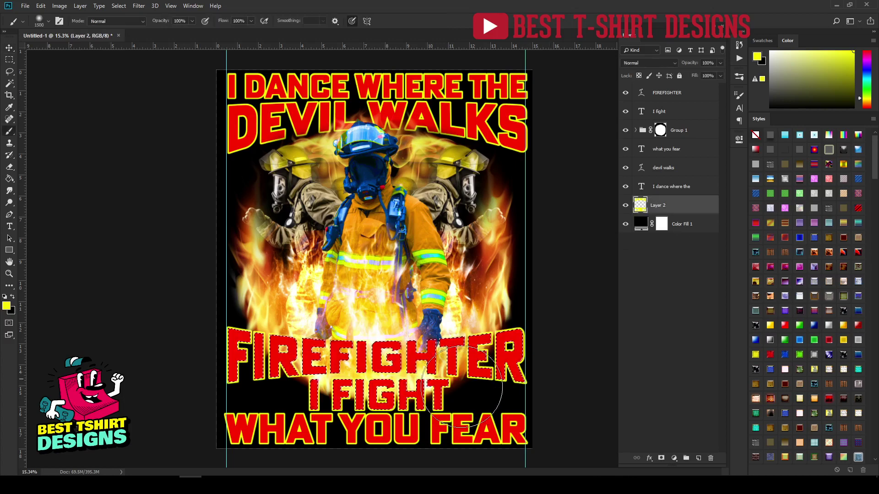
# Try brushing black inside the lettering selection on Layer 2, undo it, and clear the selection.
pyautogui.moveTo(780, 91); pyautogui.dragTo(756, 111)
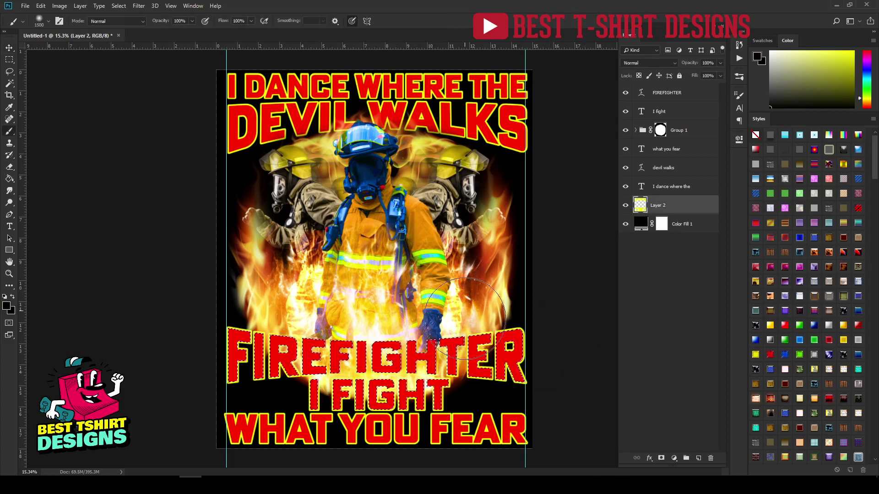
pyautogui.moveTo(483, 316)
pyautogui.mouseDown()
pyautogui.moveTo(270, 323)
pyautogui.moveTo(462, 321)
pyautogui.mouseUp()
pyautogui.moveTo(352, 362)
pyautogui.mouseDown()
pyautogui.moveTo(285, 324)
pyautogui.moveTo(499, 355)
pyautogui.moveTo(291, 365)
pyautogui.mouseUp()
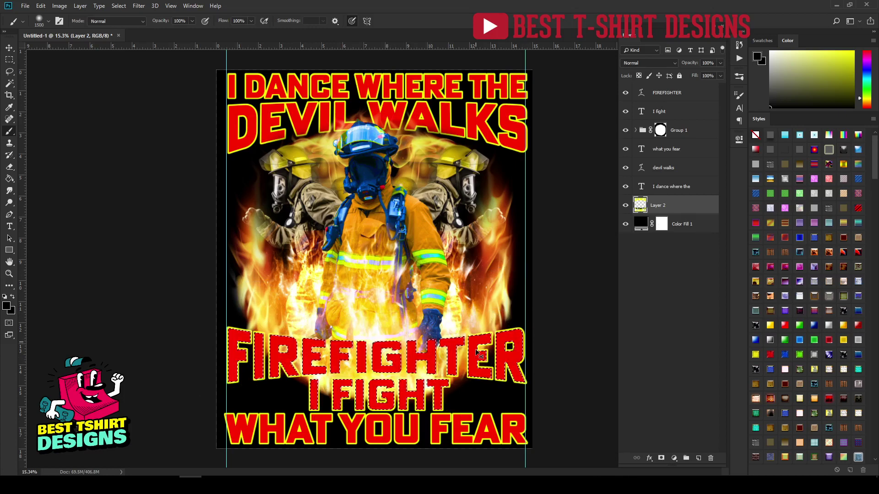
pyautogui.hotkey('ctrl', 'z')
pyautogui.press('v')
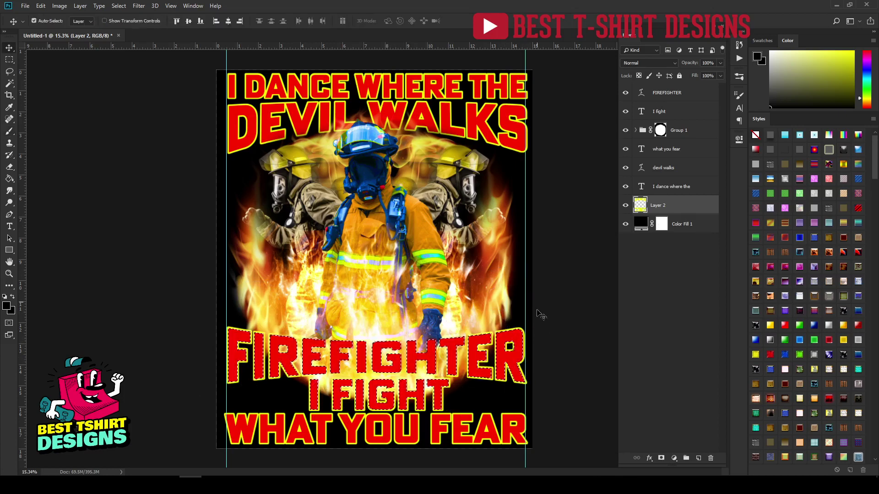
pyautogui.click(537, 311)
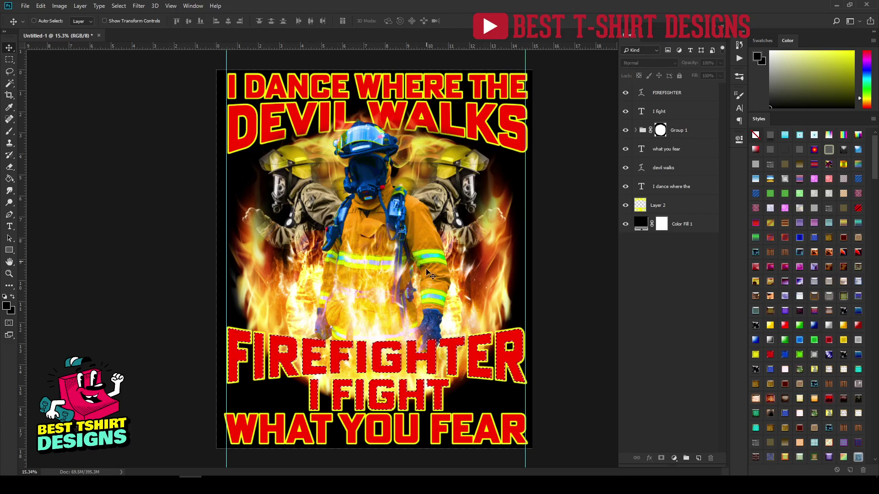
pyautogui.hotkey('ctrl', 'd')
pyautogui.keyDown('ctrl'); pyautogui.click(528, 270); pyautogui.keyUp('ctrl')
pyautogui.scroll(-3, 415, 218)
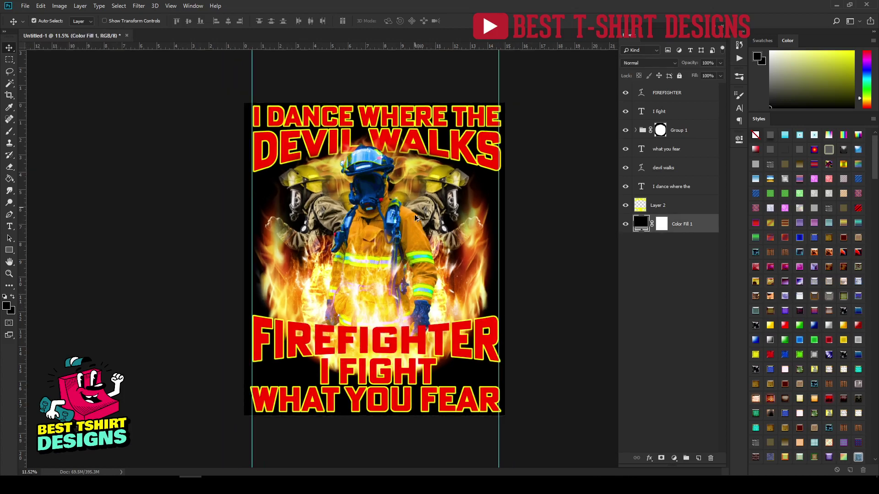
pyautogui.click(542, 290)
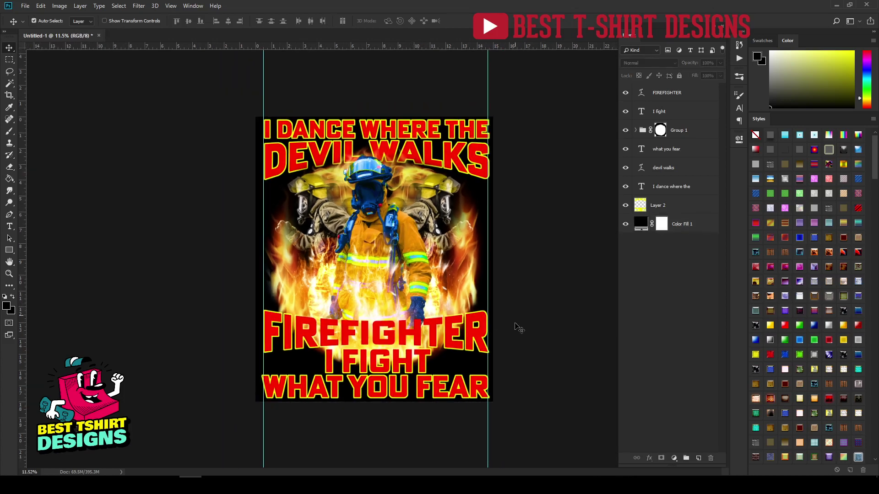
pyautogui.scroll(1, 384, 390)
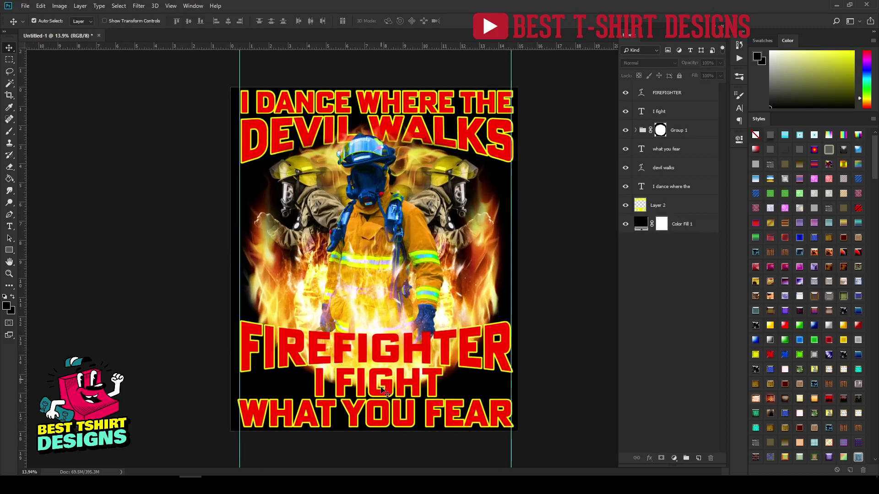
pyautogui.click(25, 7)
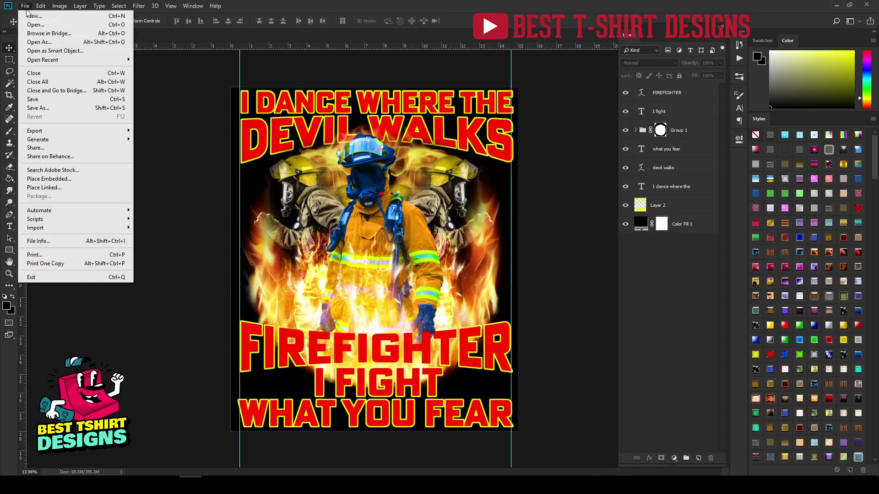
pyautogui.click(53, 189)
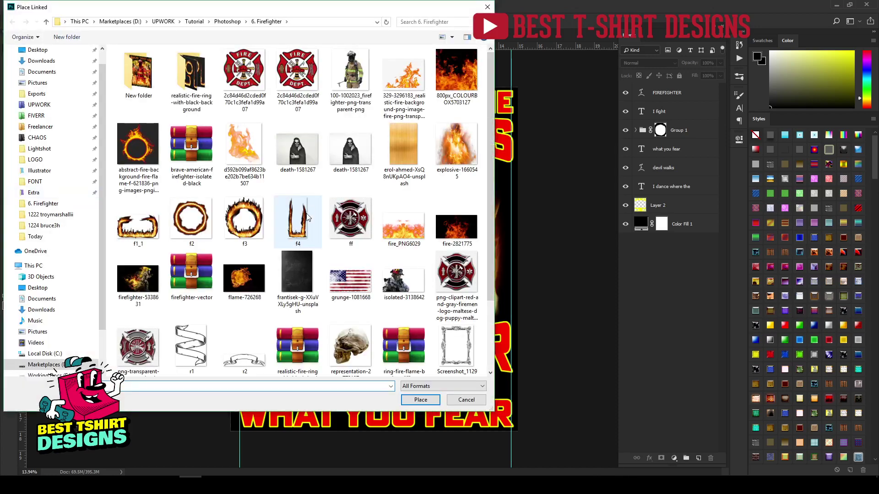
pyautogui.scroll(-2, 323, 273)
pyautogui.scroll(1, 322, 273)
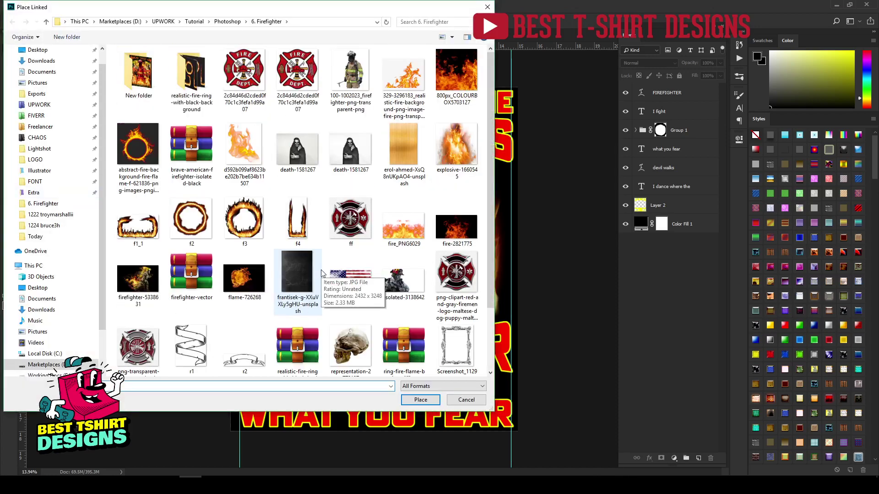
pyautogui.doubleClick(281, 217)
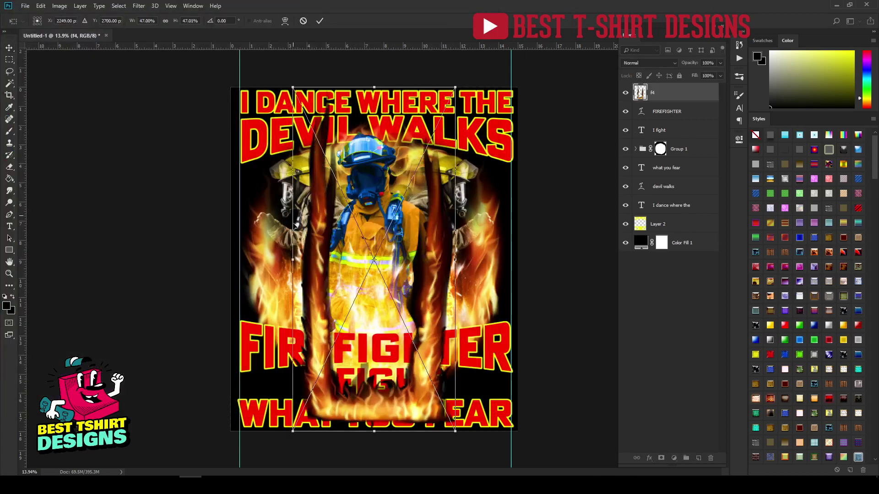
pyautogui.press('Escape')
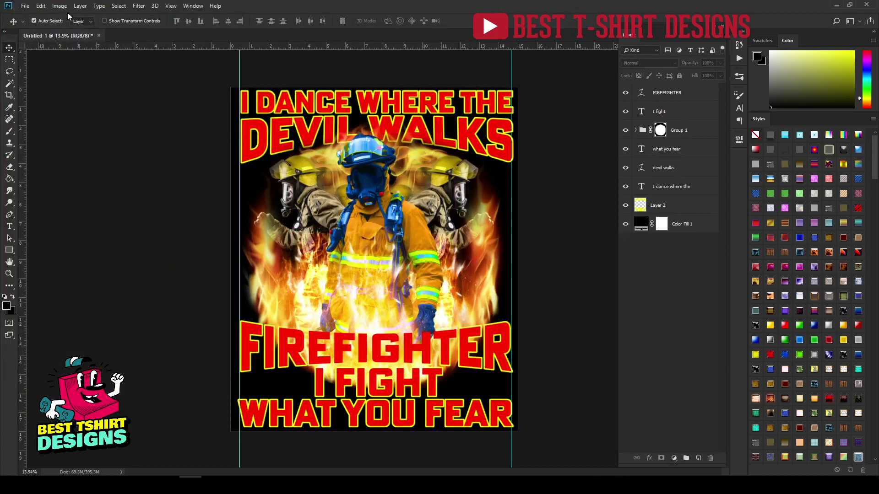
# Open the f4 fire image as its own document and erase its left flame column and the connecting base flames.
pyautogui.click(25, 6)
pyautogui.click(33, 31)
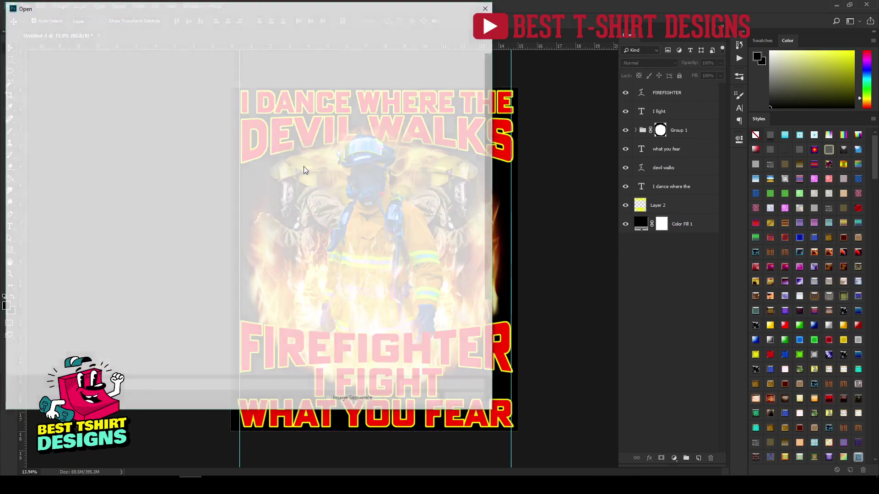
pyautogui.doubleClick(314, 218)
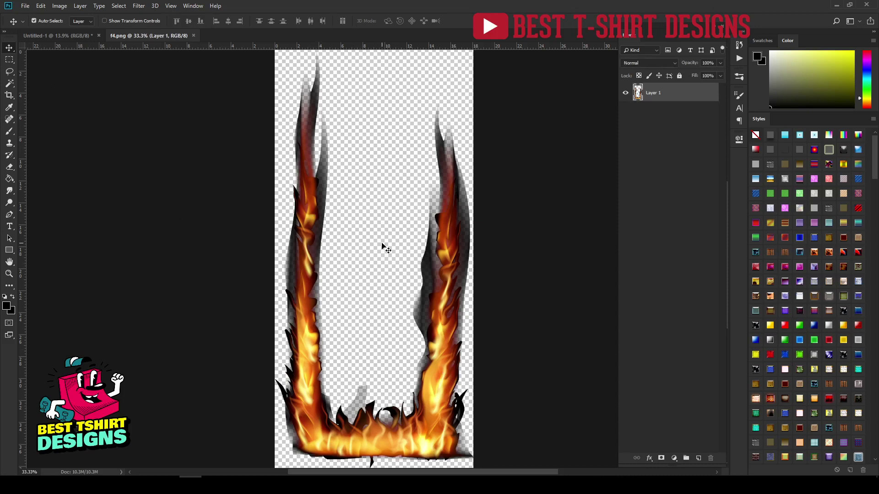
pyautogui.press('e')
pyautogui.moveTo(314, 157)
pyautogui.mouseDown()
pyautogui.moveTo(303, 101)
pyautogui.moveTo(309, 419)
pyautogui.moveTo(333, 405)
pyautogui.moveTo(347, 432)
pyautogui.moveTo(347, 412)
pyautogui.moveTo(362, 475)
pyautogui.mouseUp()
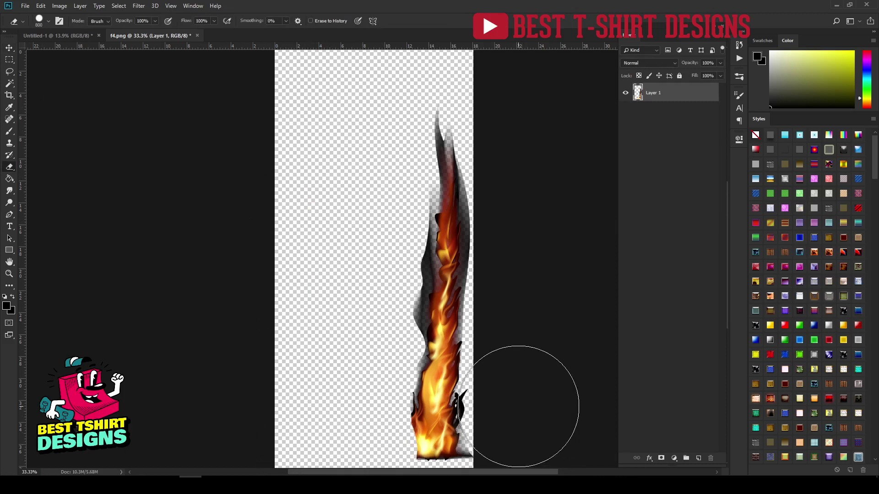
# Shrink the eraser to 300 px and trim the dark smoky fringes along both sides of the remaining flame, undoing the last stroke.
pyautogui.press('[')
pyautogui.press('[')
pyautogui.press('[')
pyautogui.press('[')
pyautogui.press('[')
pyautogui.press('[')
pyautogui.press('[')
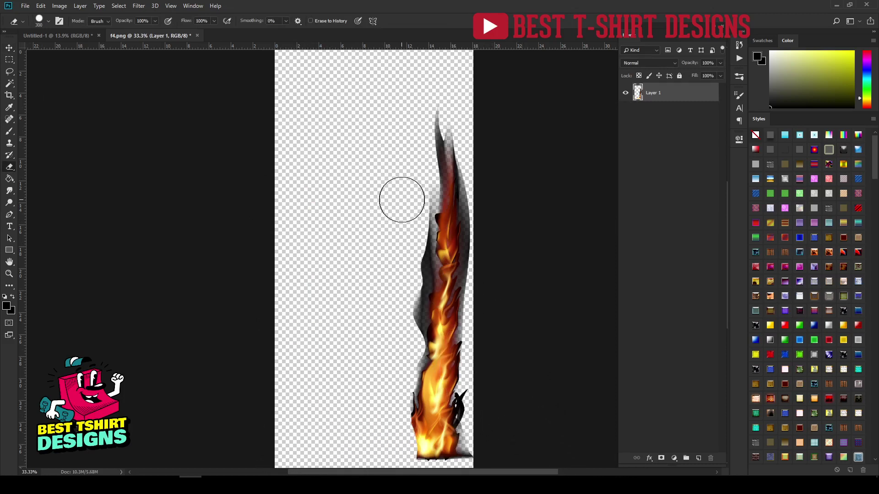
pyautogui.moveTo(405, 329); pyautogui.dragTo(402, 299)
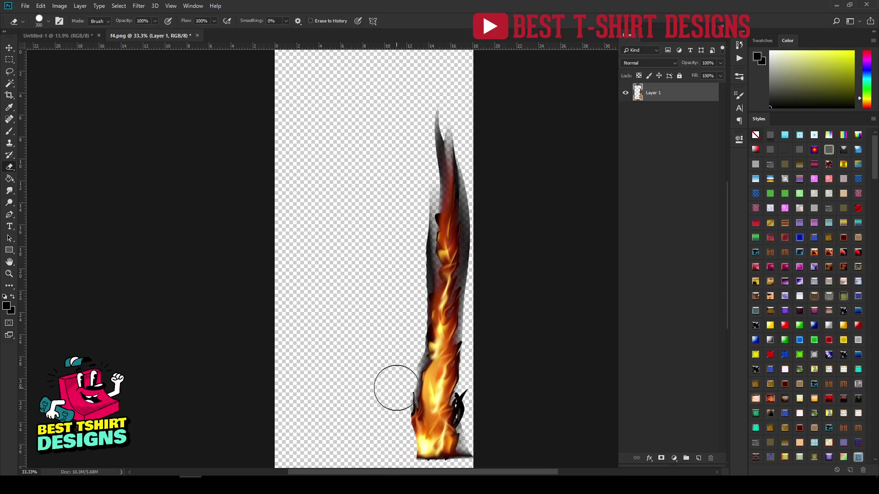
pyautogui.moveTo(397, 389); pyautogui.dragTo(396, 467)
pyautogui.moveTo(487, 400)
pyautogui.mouseDown()
pyautogui.moveTo(478, 464)
pyautogui.moveTo(484, 314)
pyautogui.mouseUp()
pyautogui.moveTo(485, 278); pyautogui.dragTo(466, 133)
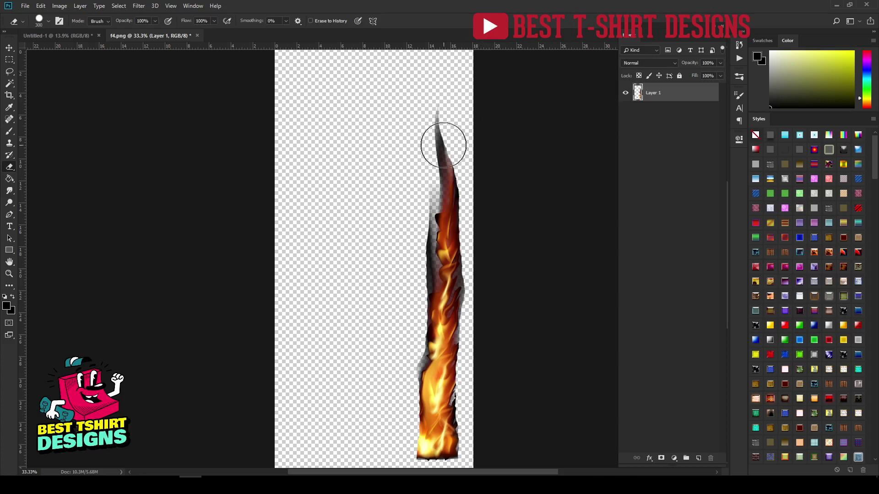
pyautogui.moveTo(415, 197)
pyautogui.mouseDown()
pyautogui.moveTo(408, 326)
pyautogui.moveTo(391, 407)
pyautogui.mouseUp()
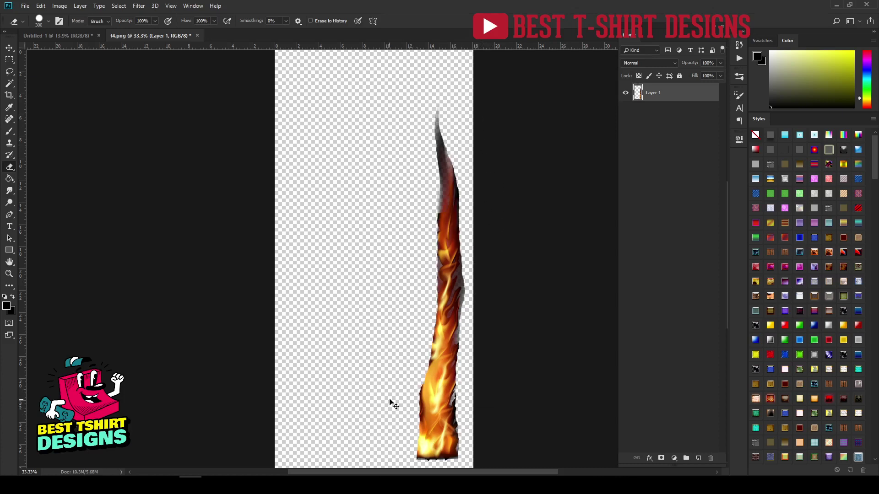
pyautogui.hotkey('ctrl', 'z')
# Copy the trimmed flame from f4.png into the Untitled-1 T-shirt design.
pyautogui.press('v')
pyautogui.click(512, 294)
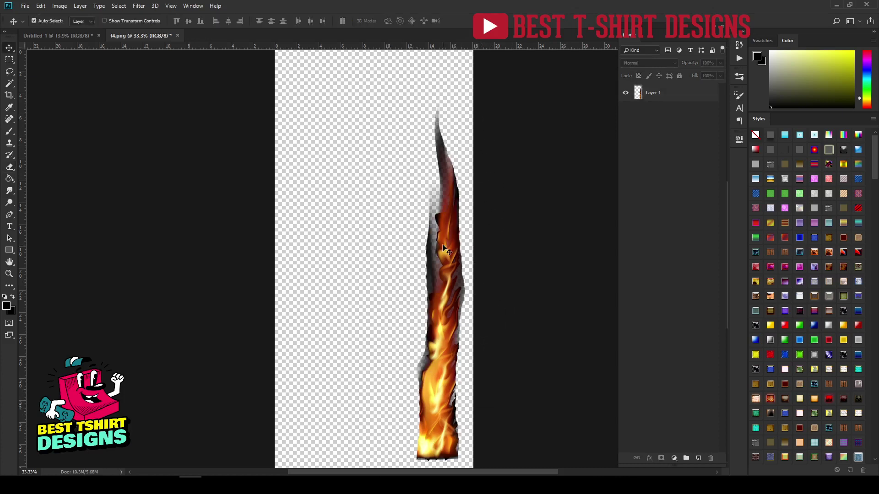
pyautogui.moveTo(443, 246)
pyautogui.mouseDown()
pyautogui.moveTo(188, 122)
pyautogui.moveTo(77, 36)
pyautogui.moveTo(386, 247)
pyautogui.mouseUp()
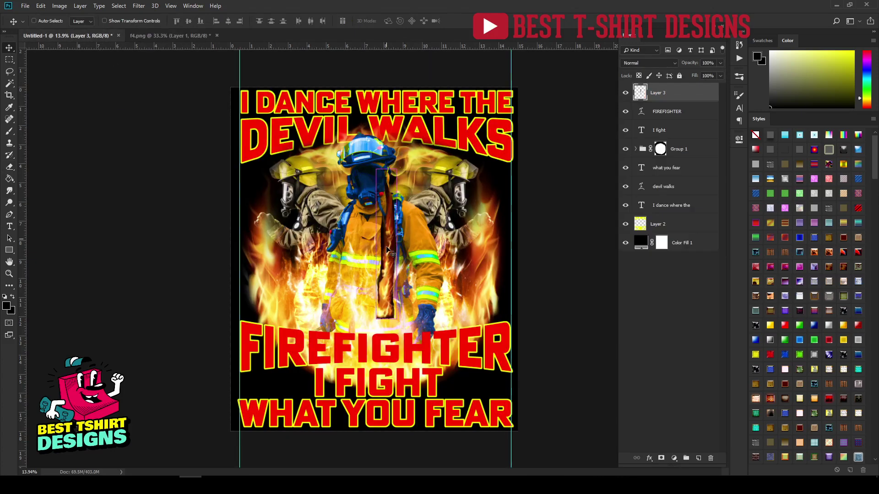
# Rotate the flame 90° and scale it to fit the black gap to the right of "I FIGHT", within the guide.
pyautogui.hotkey('ctrl', 't')
pyautogui.moveTo(387, 164); pyautogui.dragTo(511, 391)
pyautogui.scroll(4, 488, 409)
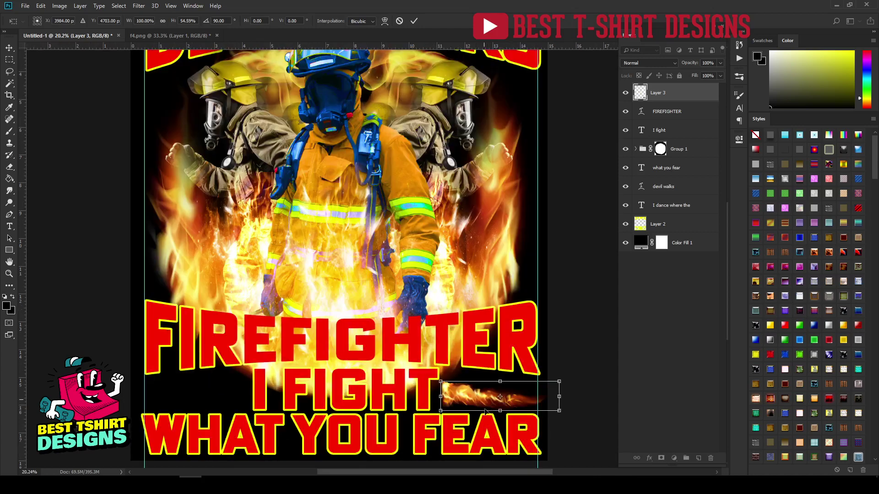
pyautogui.scroll(3, 486, 412)
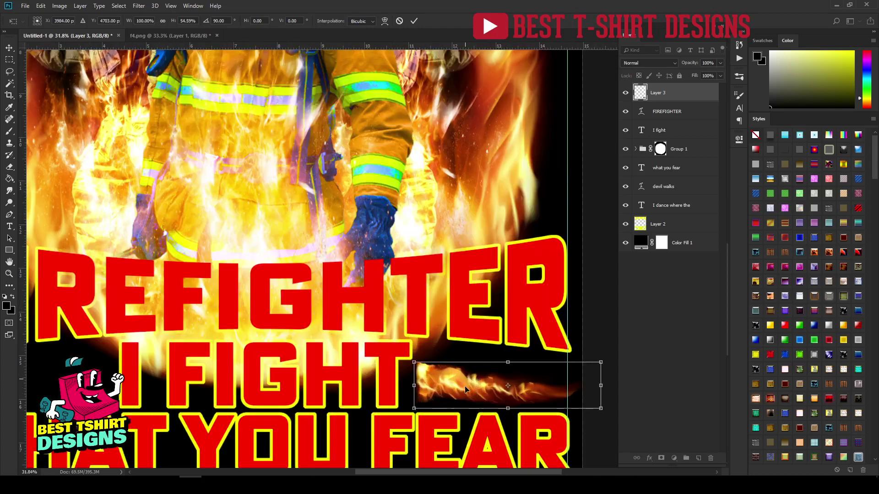
pyautogui.moveTo(465, 387); pyautogui.dragTo(474, 383)
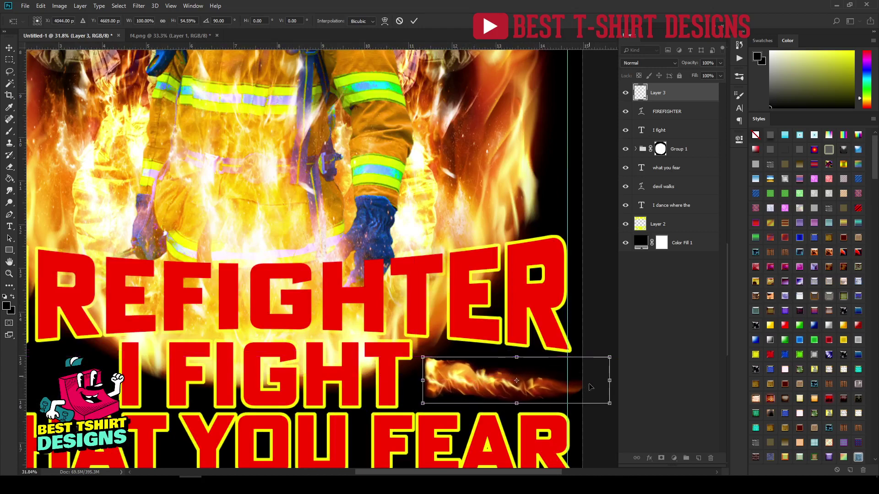
pyautogui.moveTo(609, 380); pyautogui.dragTo(583, 381)
pyautogui.press('Return')
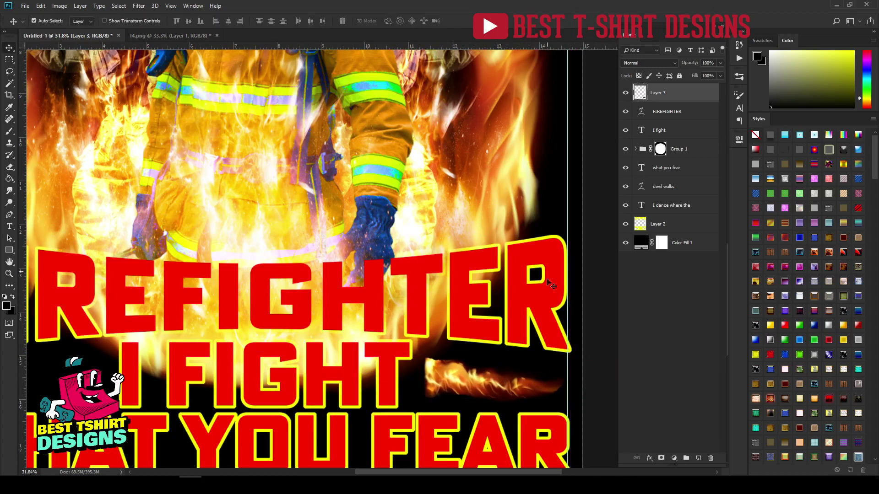
# Duplicate the flame to the left of "I FIGHT" and flip the copy to -100% width and height so it points outward.
pyautogui.scroll(-2, 542, 252)
pyautogui.moveTo(493, 343)
pyautogui.mouseDown()
pyautogui.moveTo(186, 345)
pyautogui.moveTo(515, 345)
pyautogui.moveTo(185, 342)
pyautogui.mouseUp()
pyautogui.hotkey('ctrl', 't')
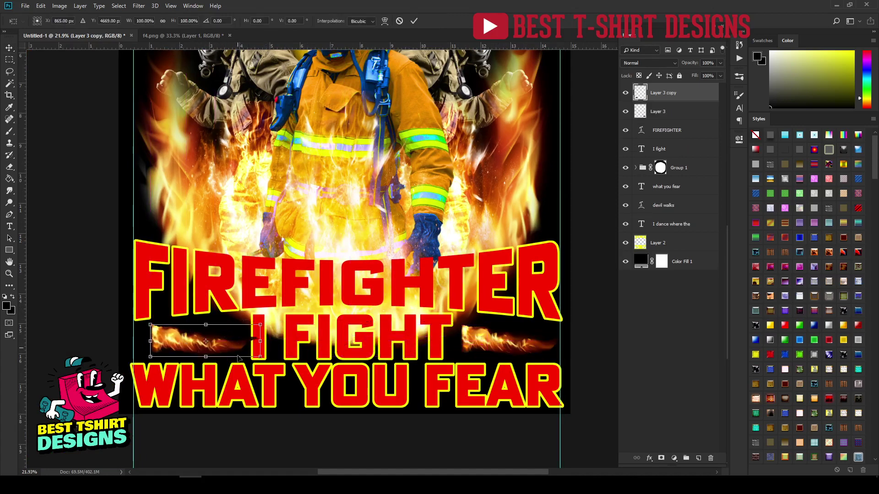
pyautogui.moveTo(267, 342); pyautogui.dragTo(156, 342)
pyautogui.moveTo(240, 345); pyautogui.dragTo(223, 343)
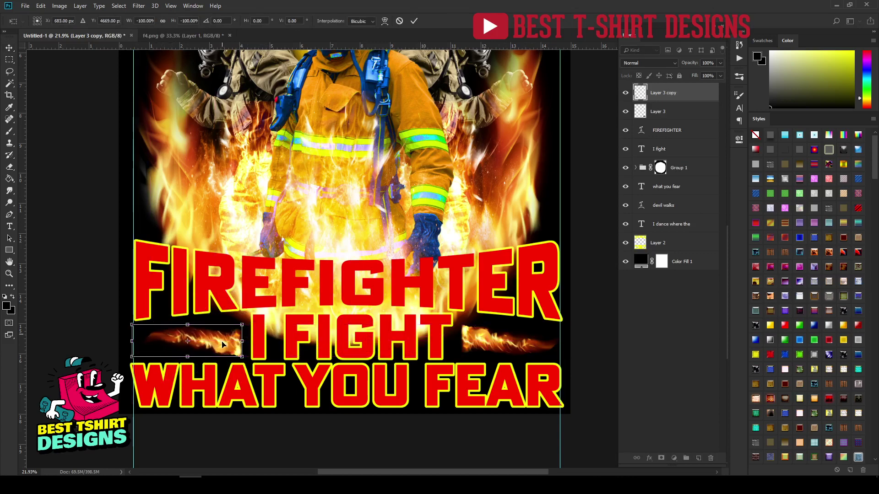
pyautogui.press('Return')
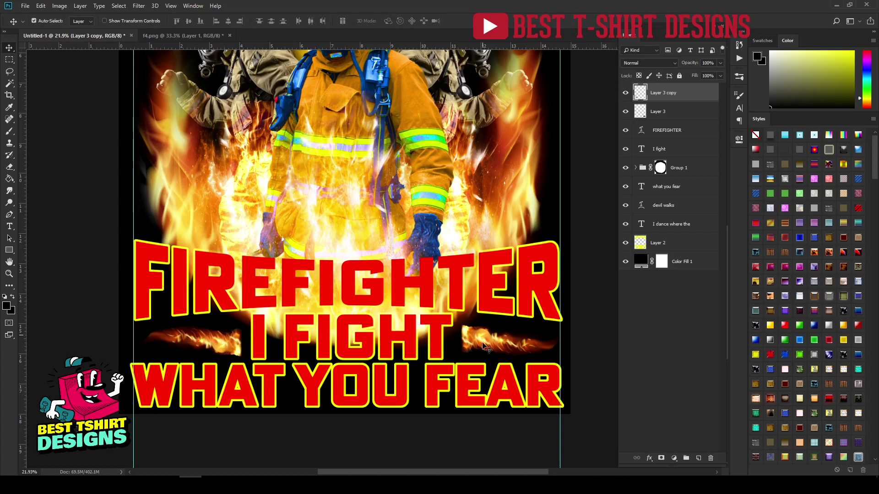
# Merge the flame copy down into Layer 3 and set the merged layer's blend mode to Lighten.
pyautogui.click(484, 343)
pyautogui.rightClick(673, 93)
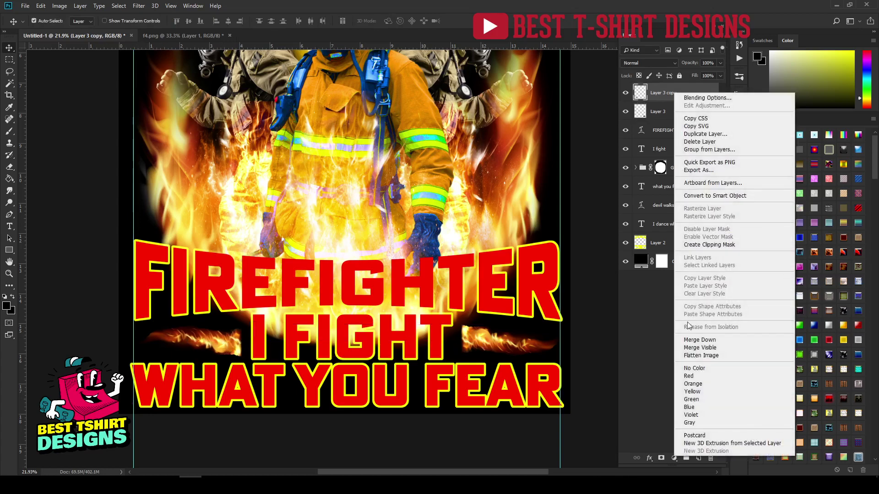
pyautogui.click(689, 338)
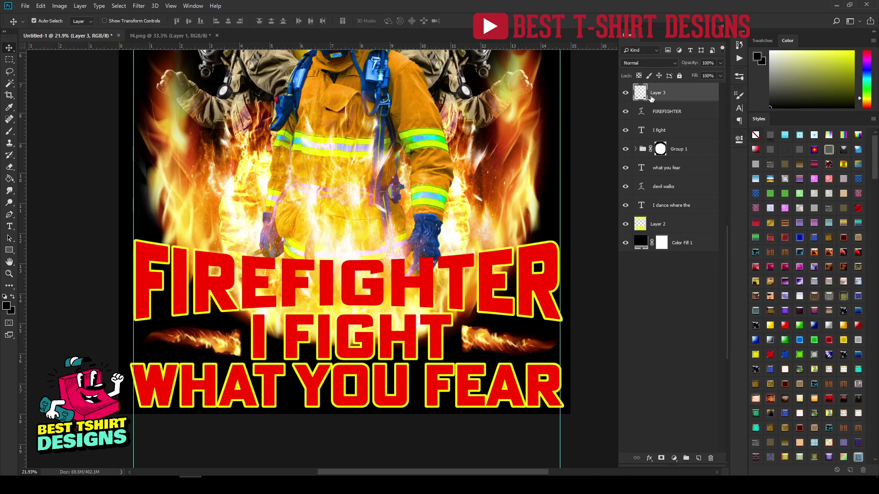
pyautogui.click(633, 67)
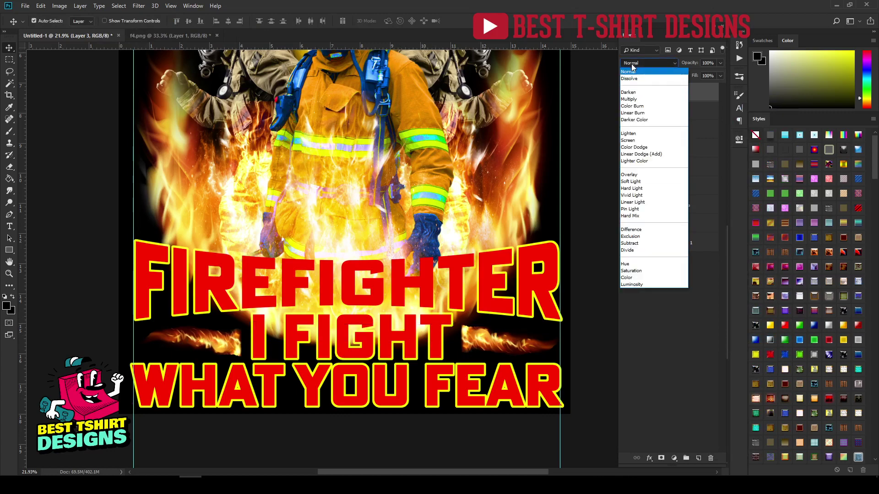
pyautogui.click(640, 136)
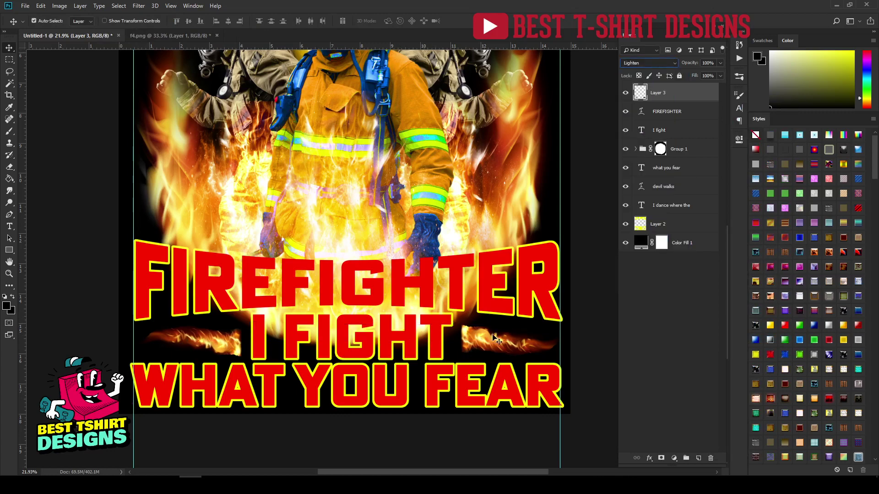
# Place the tall bonfire photo (file ending wnF27F85ZKw-unsplash) from the 6. Firefighter folder as a linked image in the design.
pyautogui.click(423, 320)
pyautogui.scroll(-3, 426, 317)
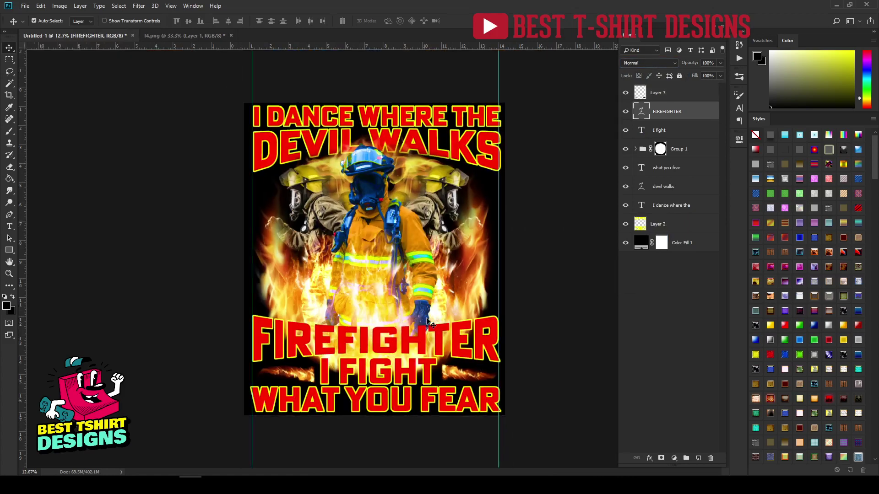
pyautogui.click(547, 402)
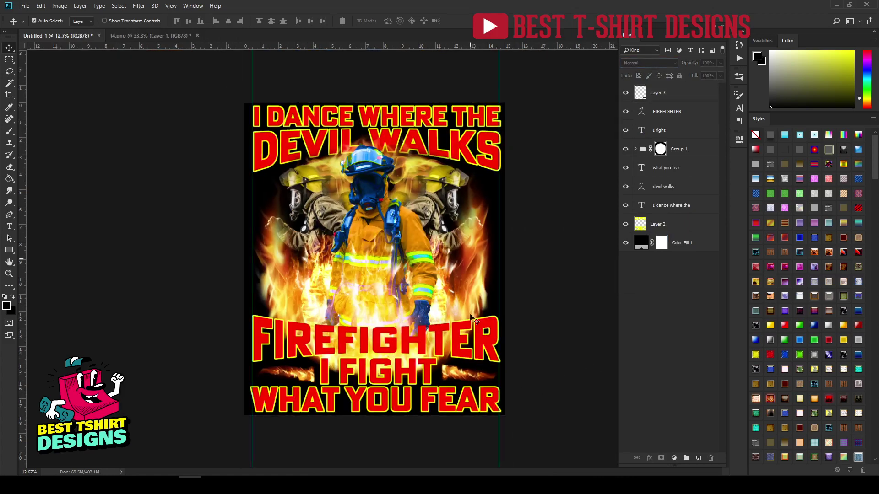
pyautogui.click(25, 6)
pyautogui.click(56, 188)
pyautogui.scroll(-3, 390, 242)
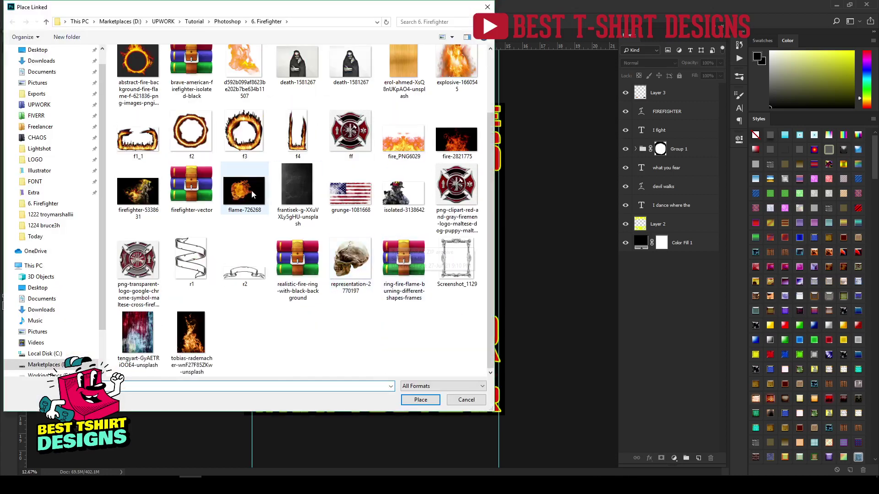
pyautogui.click(455, 151)
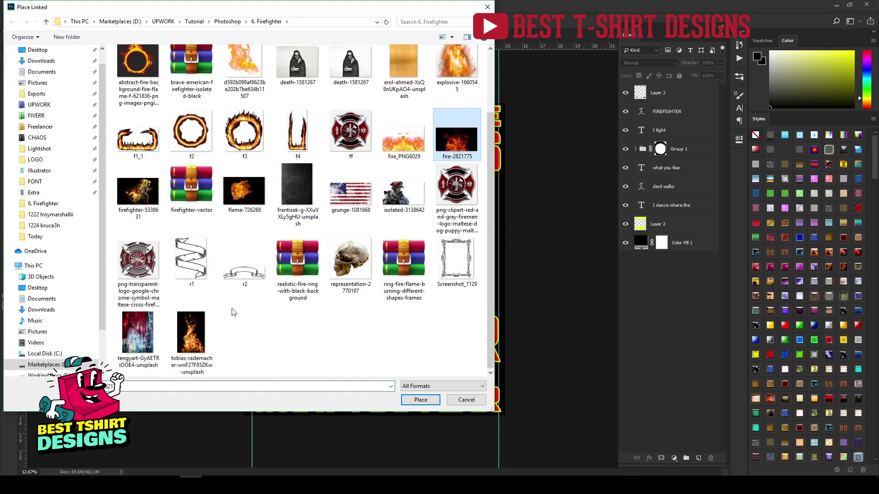
pyautogui.doubleClick(189, 334)
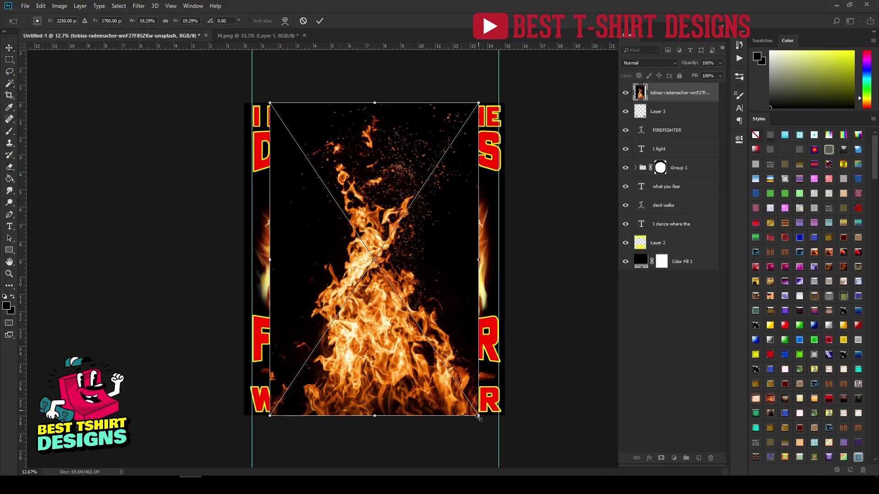
# Scale the flame image to about 8.1%, position it beside the right of "I FIGHT", and move its layer directly above Color Fill 1.
pyautogui.moveTo(476, 416); pyautogui.dragTo(428, 339)
pyautogui.moveTo(373, 309); pyautogui.dragTo(446, 363)
pyautogui.moveTo(501, 396); pyautogui.dragTo(472, 377)
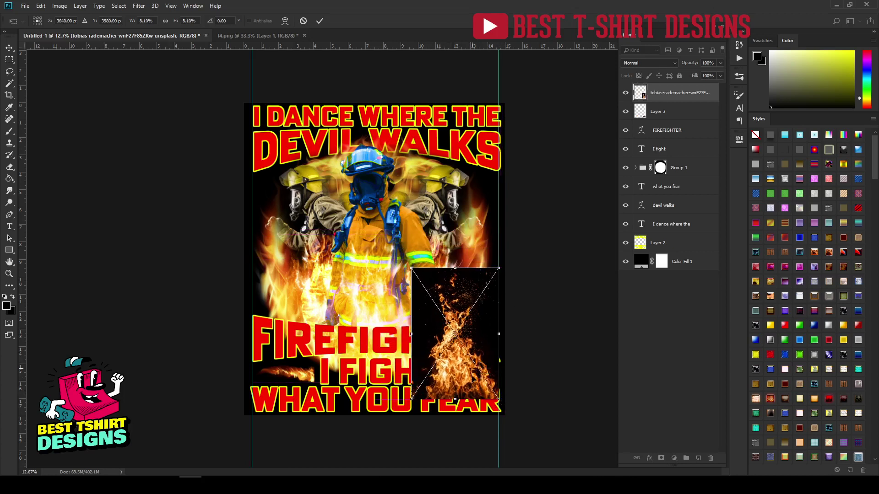
pyautogui.press('Return')
pyautogui.moveTo(678, 96); pyautogui.dragTo(658, 261)
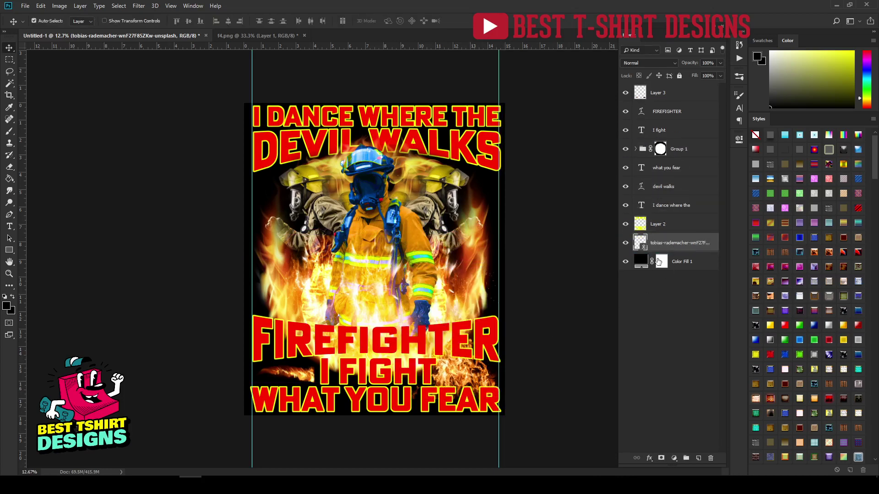
# Stretch the placed flame layer upward to about 15.8% height and 8.2% width, reaching the "WALKS" text.
pyautogui.click(481, 384)
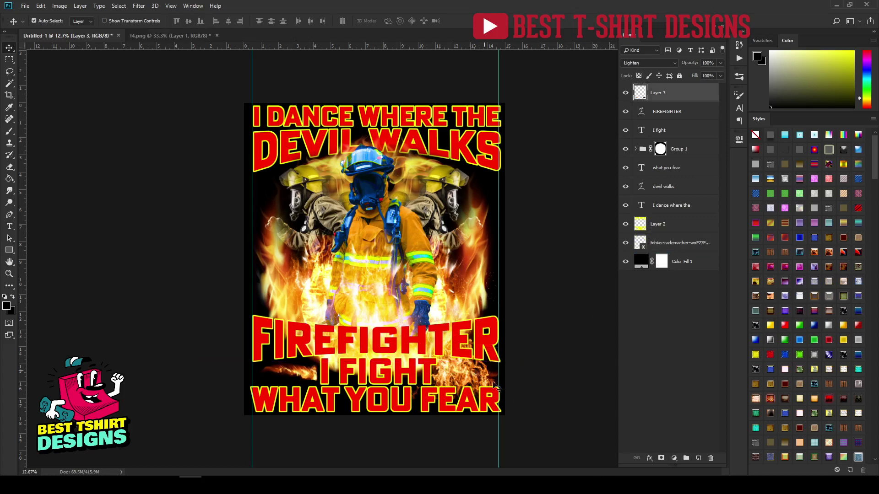
pyautogui.click(665, 248)
pyautogui.hotkey('ctrl', 't')
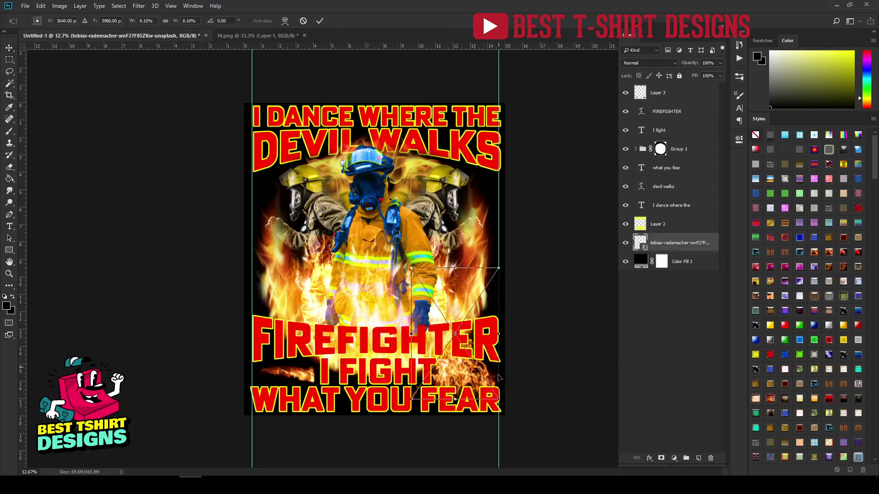
pyautogui.moveTo(500, 267); pyautogui.dragTo(485, 143)
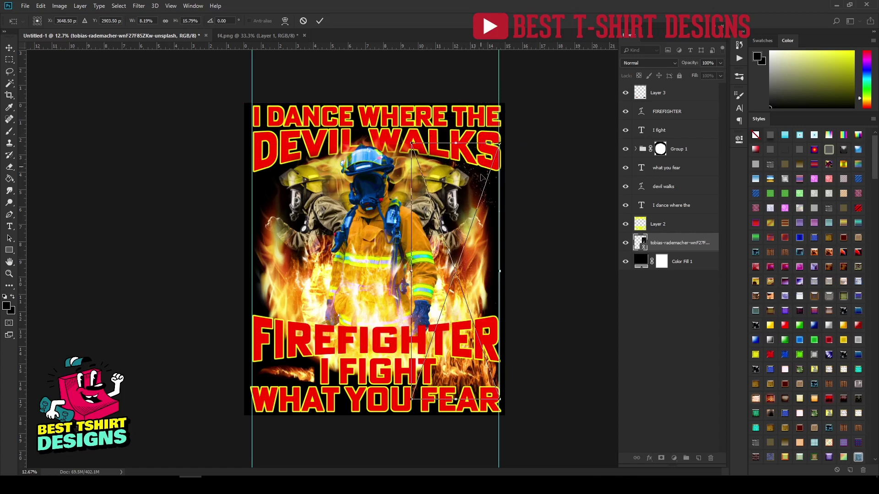
pyautogui.press('Return')
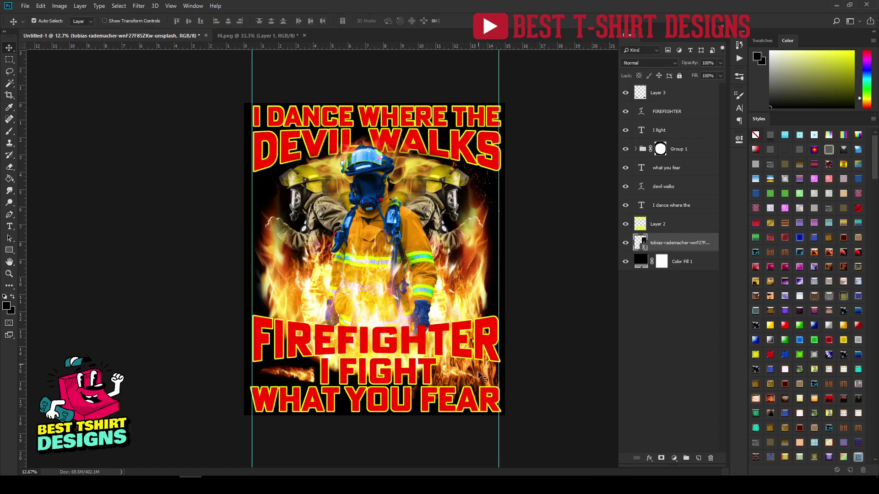
# Duplicate the stretched flame layer within Untitled-1.
pyautogui.moveTo(479, 374); pyautogui.dragTo(371, 374)
pyautogui.hotkey('ctrl', 'z')
pyautogui.rightClick(685, 245)
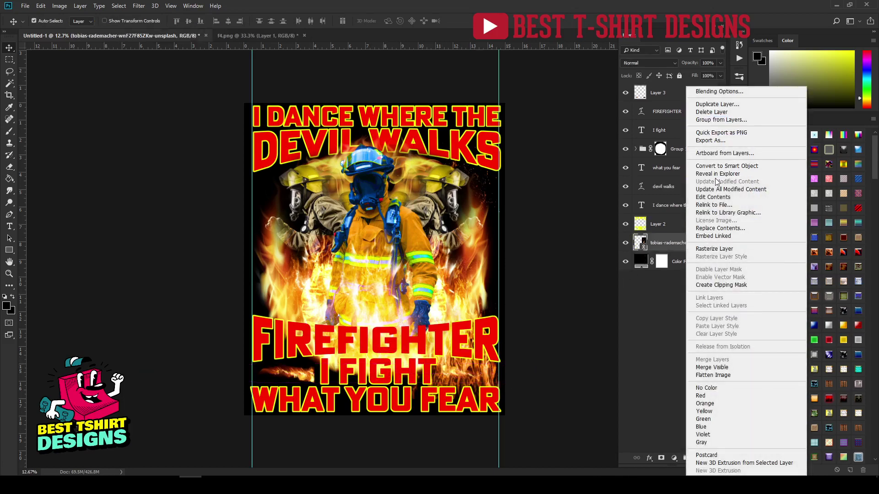
pyautogui.click(723, 104)
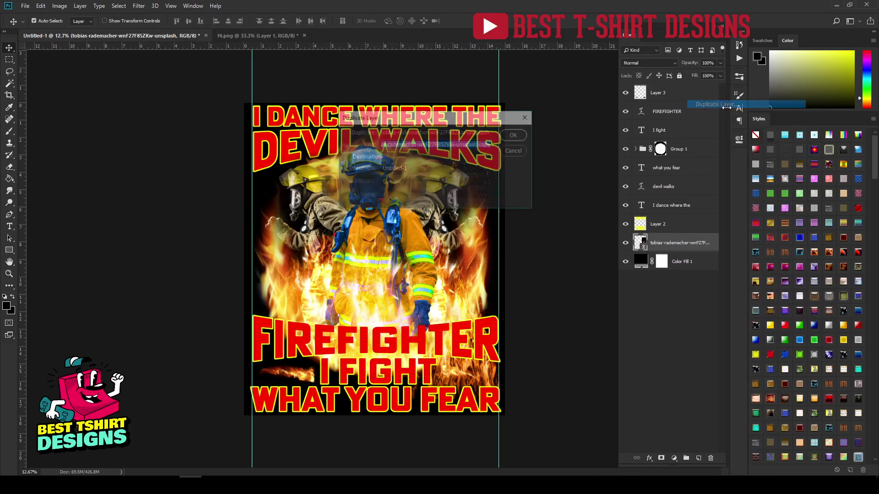
pyautogui.click(515, 135)
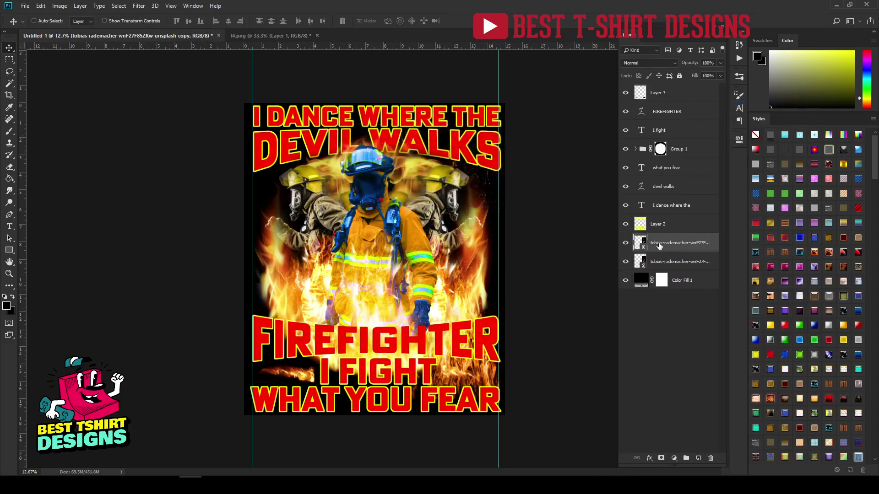
# Move the flame copy to the left of "I FIGHT", flip it horizontally, and align it just inside the left guide.
pyautogui.hotkey('ctrl', 't')
pyautogui.moveTo(481, 377); pyautogui.dragTo(314, 370)
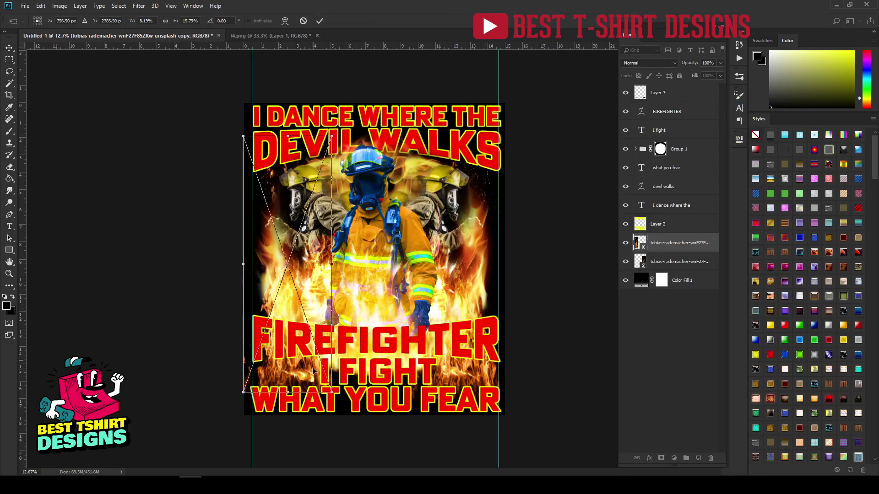
pyautogui.rightClick(314, 371)
pyautogui.click(340, 355)
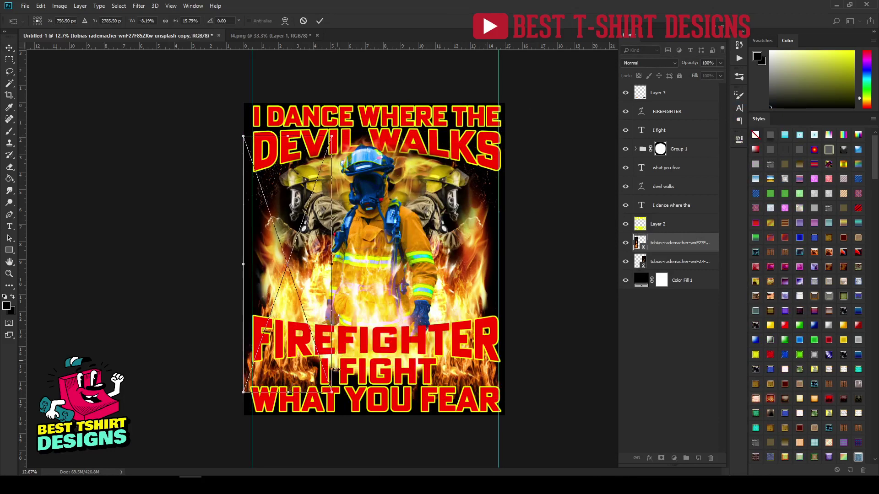
pyautogui.moveTo(296, 382); pyautogui.dragTo(309, 383)
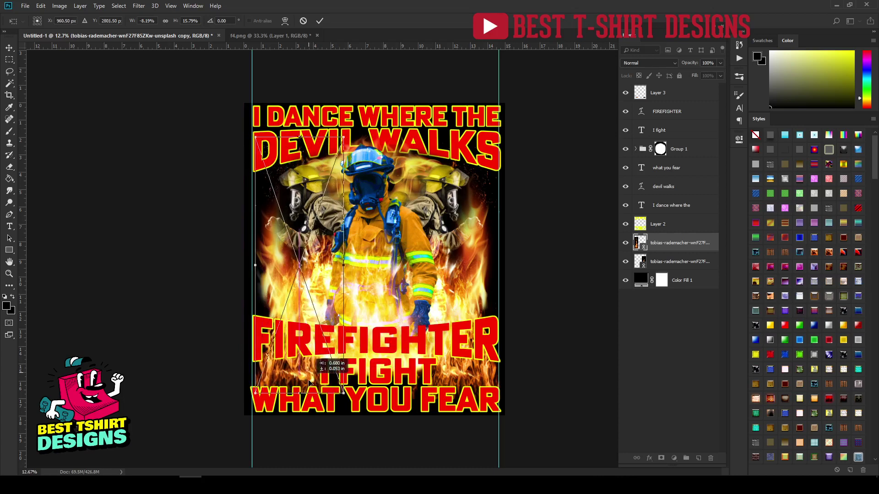
pyautogui.press('Return')
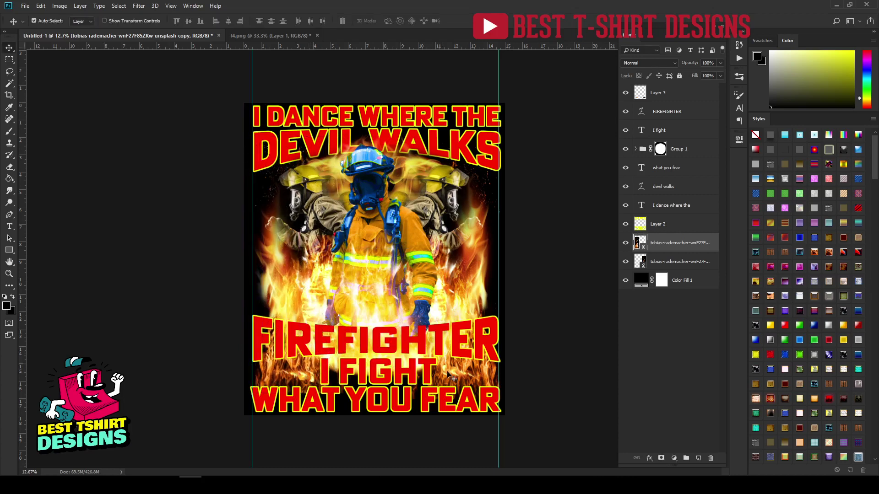
pyautogui.click(671, 265)
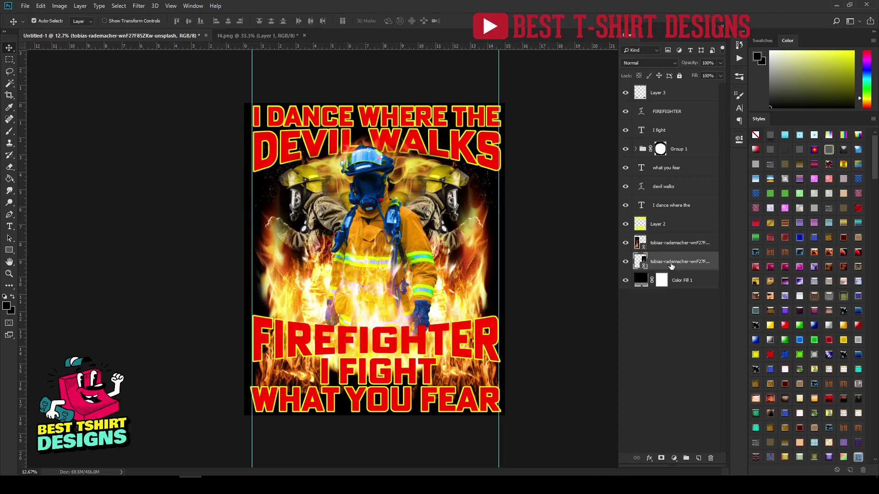
pyautogui.press('Delete')
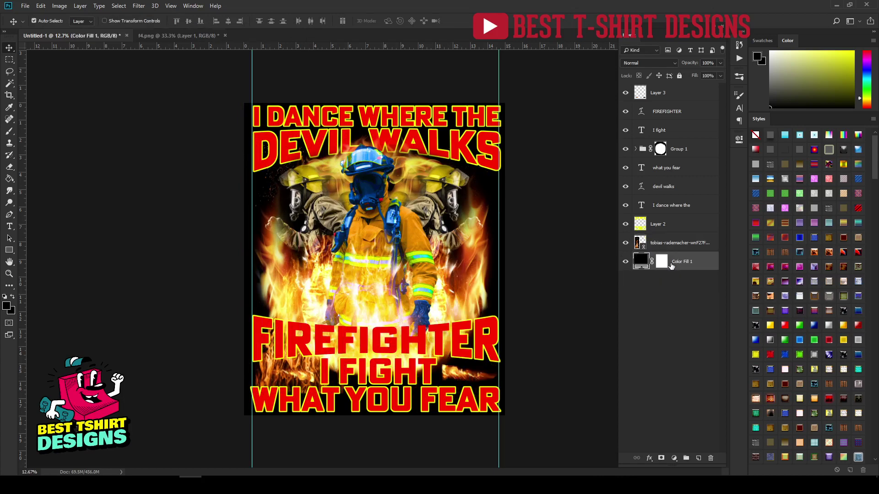
pyautogui.hotkey('ctrl', 'z')
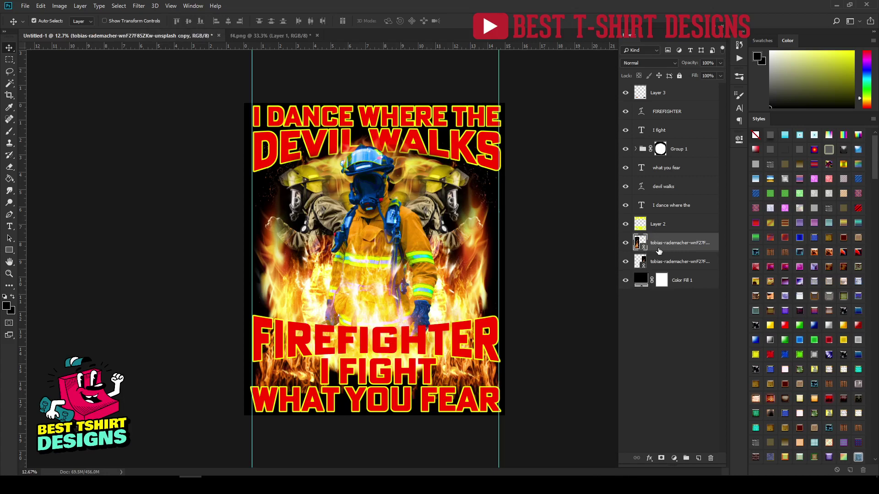
pyautogui.click(624, 243)
pyautogui.click(624, 244)
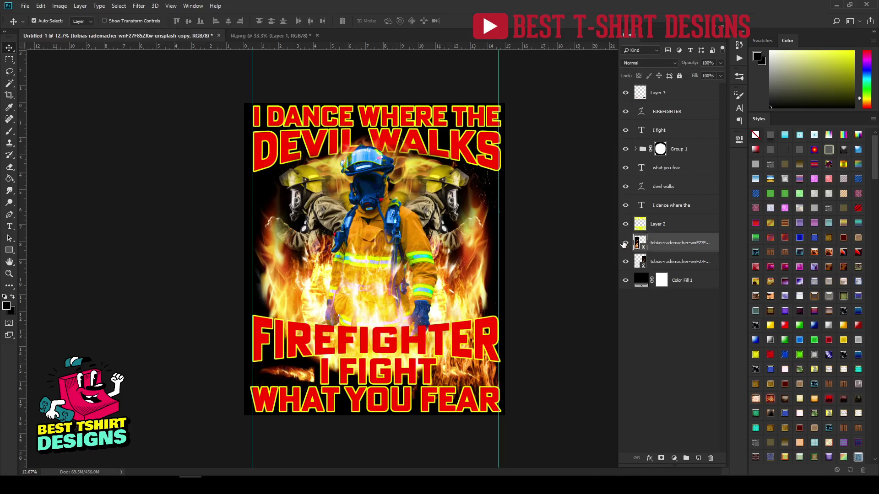
pyautogui.click(667, 263)
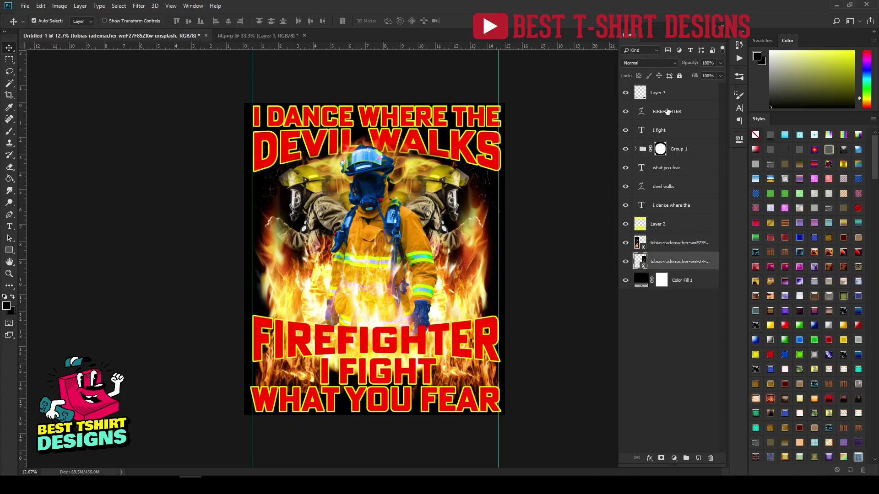
# Delete Layer 3 with the small side flames and hide the black Color Fill 1 background.
pyautogui.click(625, 94)
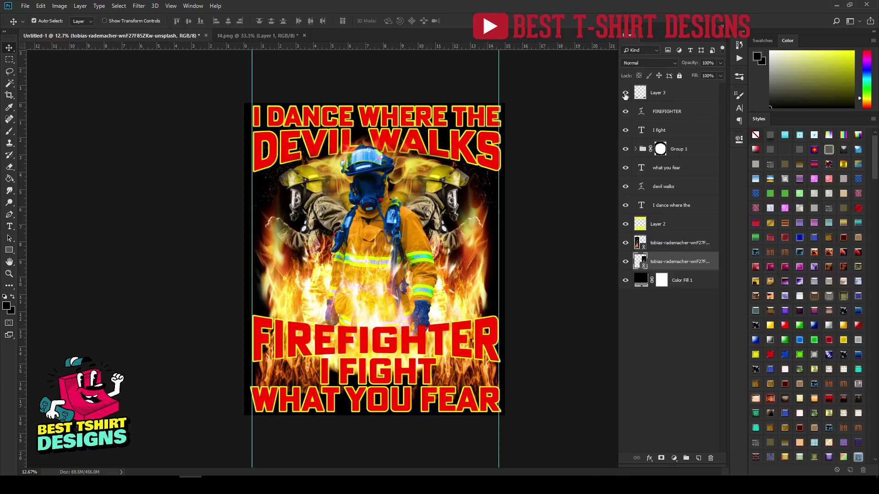
pyautogui.click(668, 98)
pyautogui.press('Delete')
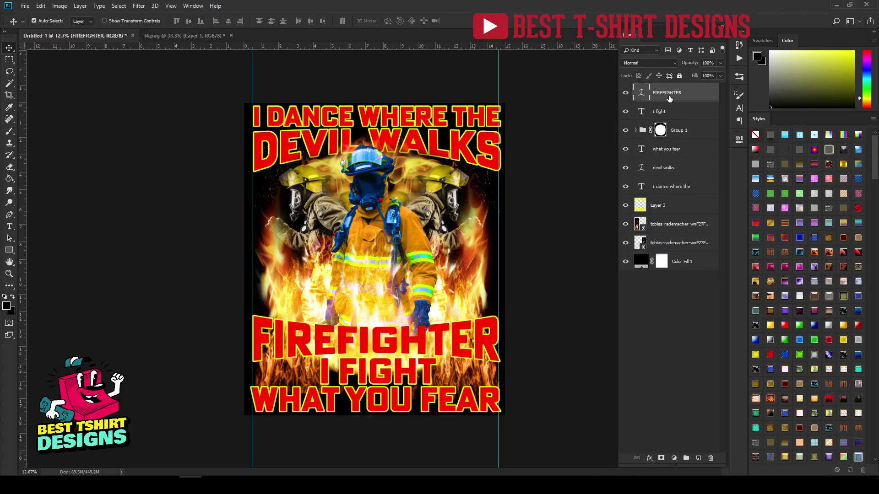
pyautogui.click(625, 262)
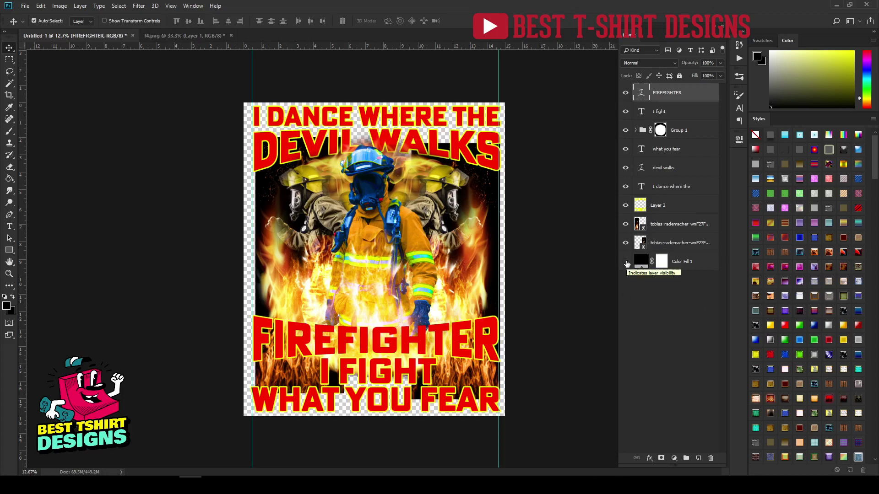
# Rasterize both flame photo layers and merge them into a single layer.
pyautogui.click(664, 224)
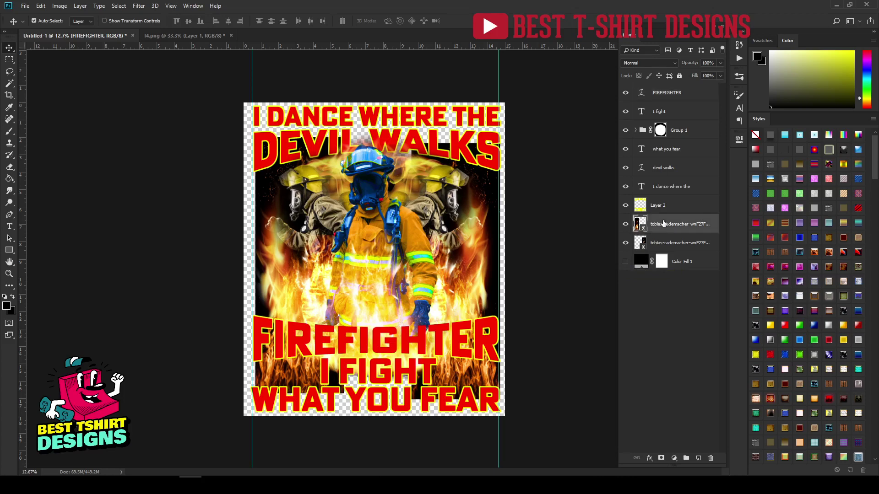
pyautogui.rightClick(664, 224)
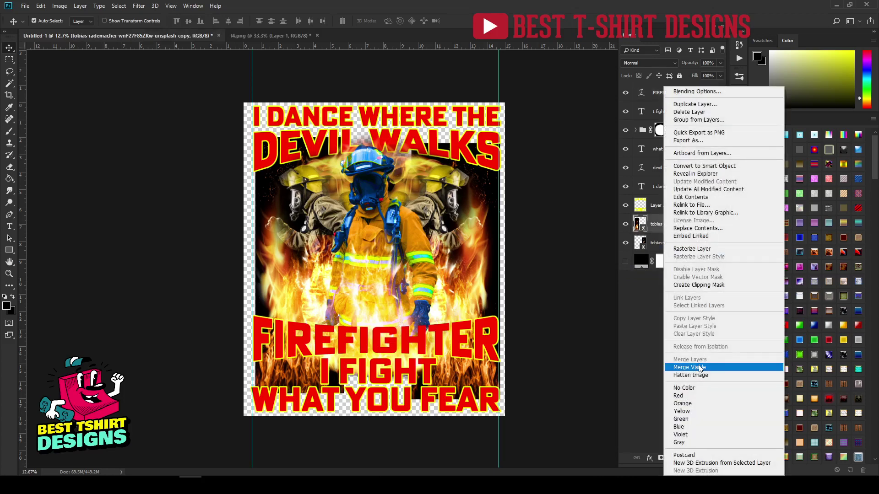
pyautogui.click(654, 330)
pyautogui.rightClick(670, 224)
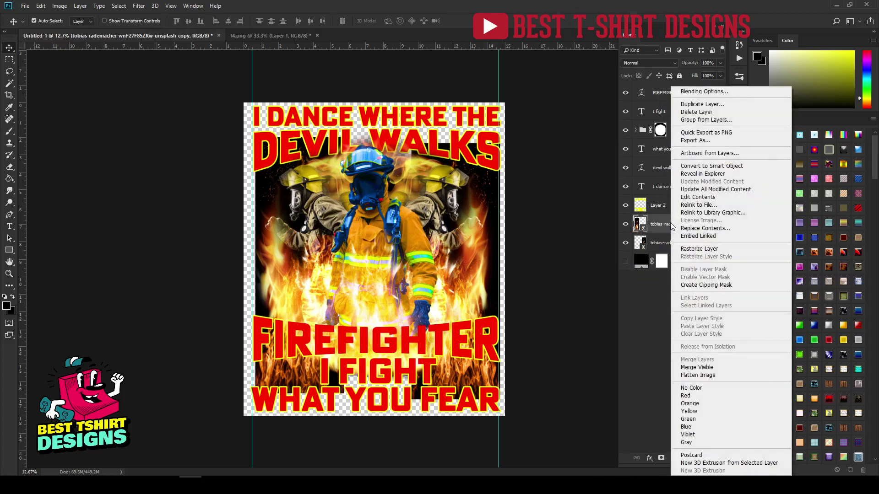
pyautogui.click(694, 249)
pyautogui.rightClick(660, 247)
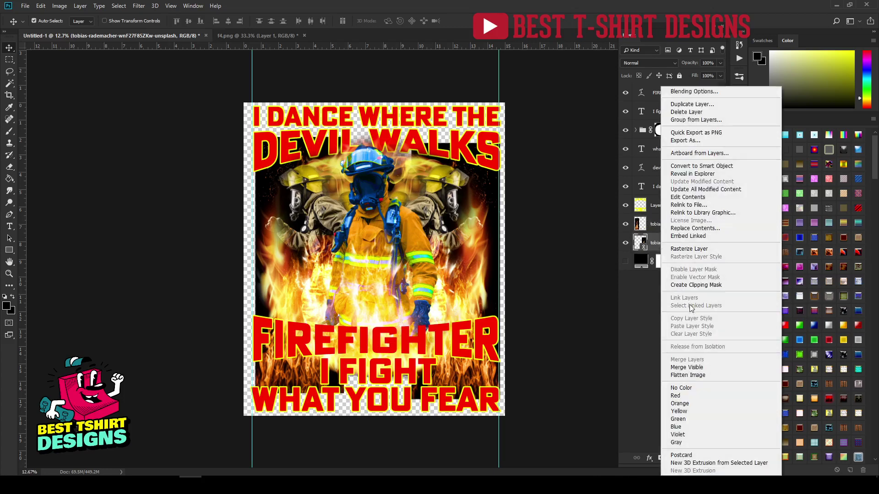
pyautogui.click(690, 249)
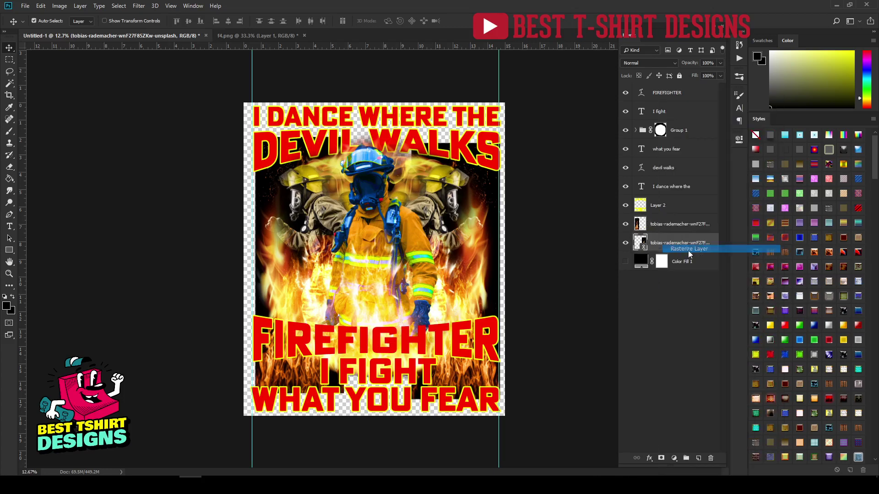
pyautogui.click(674, 222)
pyautogui.rightClick(674, 223)
pyautogui.click(687, 359)
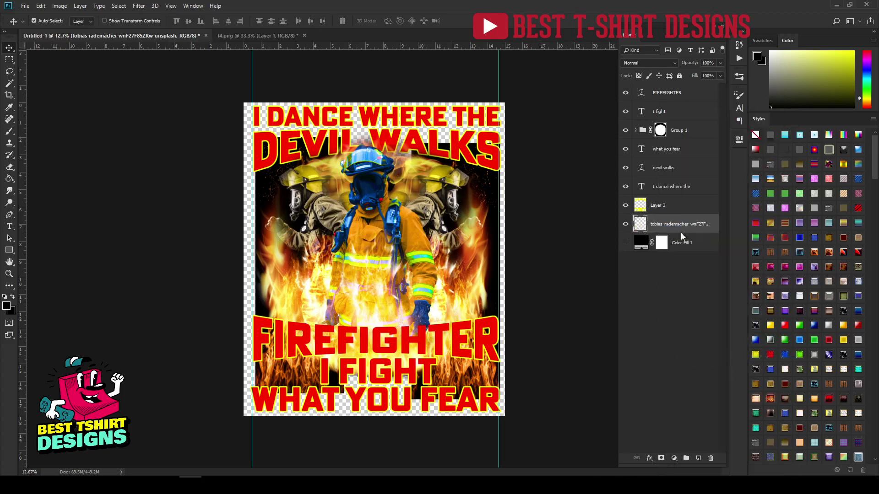
# Add a layer mask to the merged flame layer and paint its hard outer edges away with a smaller soft black brush.
pyautogui.click(624, 226)
pyautogui.click(624, 226)
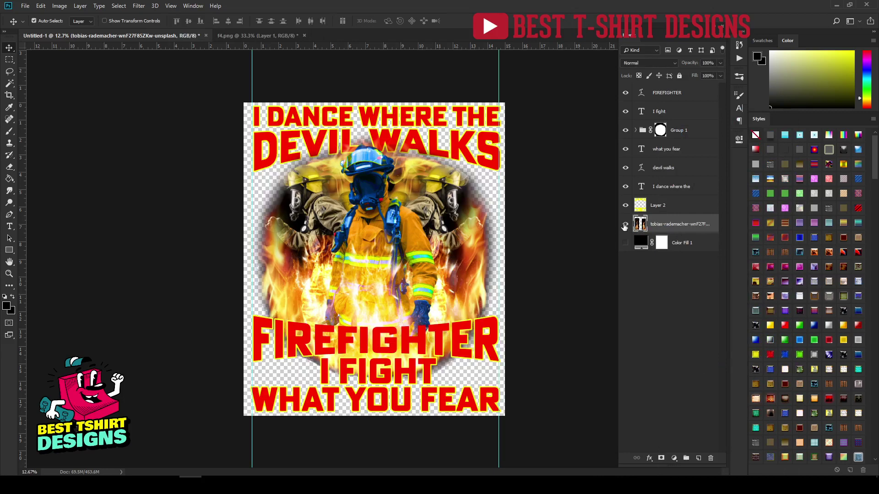
pyautogui.click(662, 460)
pyautogui.press('b')
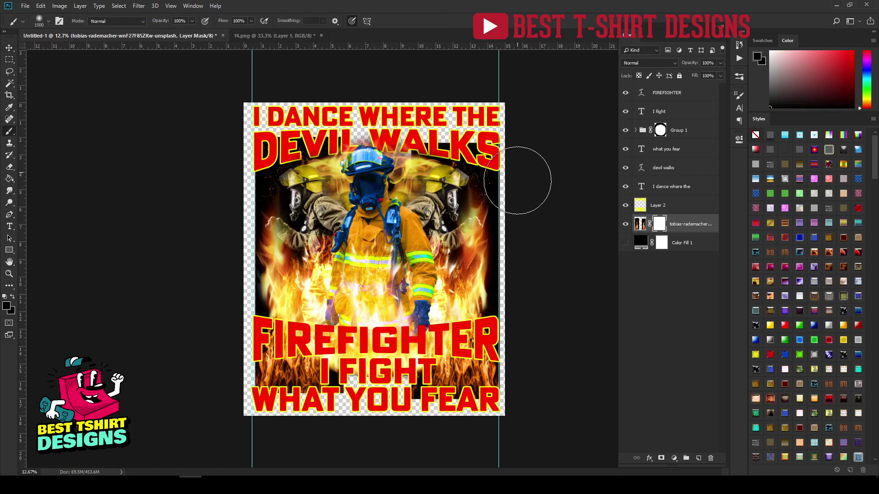
pyautogui.press('[')
pyautogui.press('[')
pyautogui.press('[')
pyautogui.press('[')
pyautogui.press('[')
pyautogui.press('[')
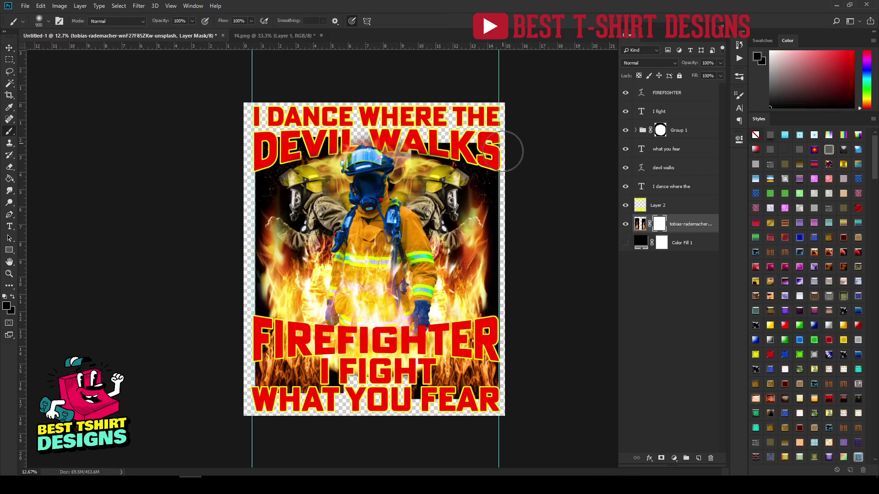
pyautogui.moveTo(504, 152)
pyautogui.mouseDown()
pyautogui.moveTo(522, 442)
pyautogui.moveTo(521, 427)
pyautogui.moveTo(459, 417)
pyautogui.moveTo(277, 422)
pyautogui.moveTo(163, 439)
pyautogui.moveTo(362, 425)
pyautogui.moveTo(370, 413)
pyautogui.moveTo(183, 413)
pyautogui.moveTo(229, 398)
pyautogui.moveTo(241, 407)
pyautogui.moveTo(229, 193)
pyautogui.moveTo(251, 123)
pyautogui.moveTo(240, 450)
pyautogui.moveTo(233, 223)
pyautogui.moveTo(269, 139)
pyautogui.moveTo(359, 110)
pyautogui.moveTo(375, 125)
pyautogui.moveTo(258, 135)
pyautogui.moveTo(324, 149)
pyautogui.moveTo(436, 132)
pyautogui.moveTo(411, 129)
pyautogui.moveTo(574, 175)
pyautogui.moveTo(473, 154)
pyautogui.mouseUp()
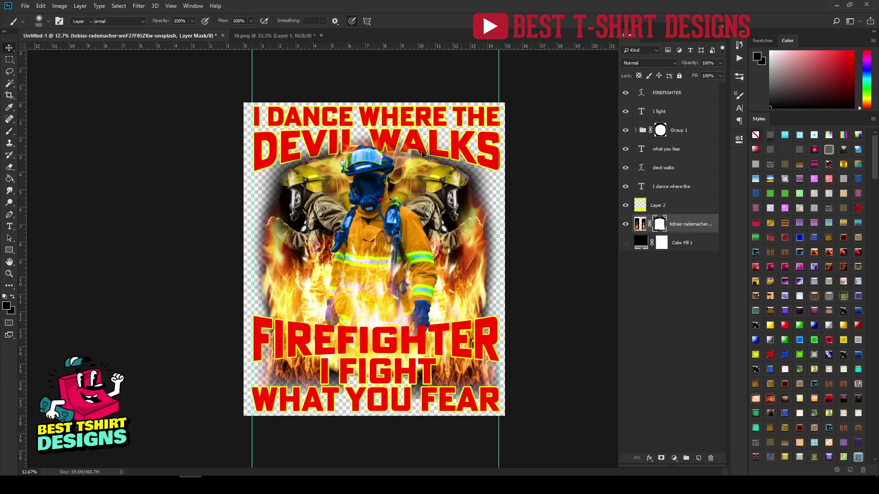
# Deselect the flame layer and show the black Color Fill 1 background again.
pyautogui.click(9, 48)
pyautogui.click(514, 251)
pyautogui.scroll(-1, 508, 251)
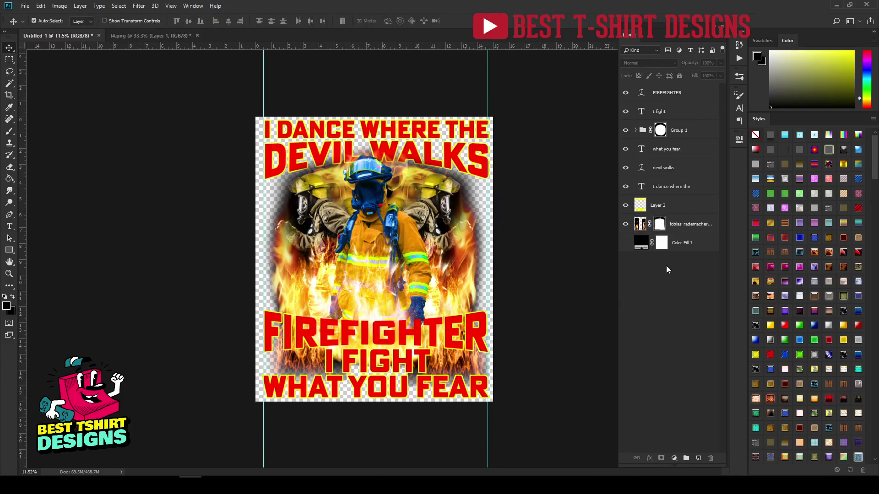
pyautogui.click(626, 243)
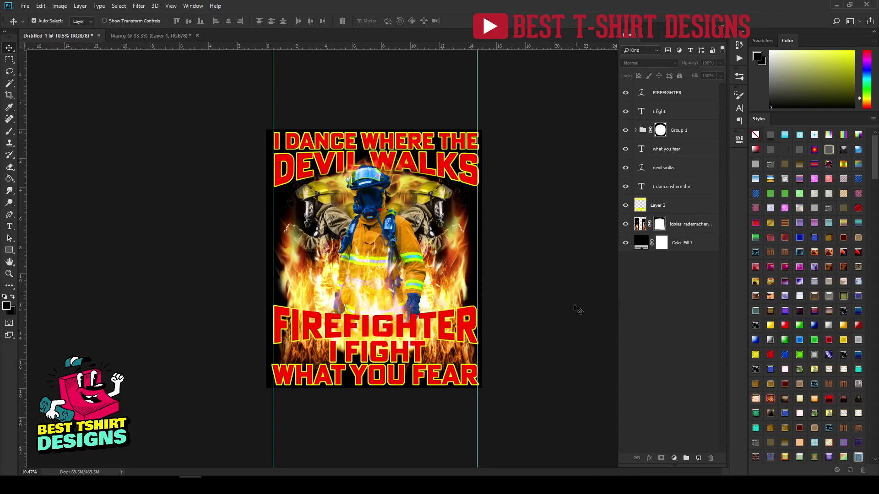
pyautogui.scroll(1, 383, 388)
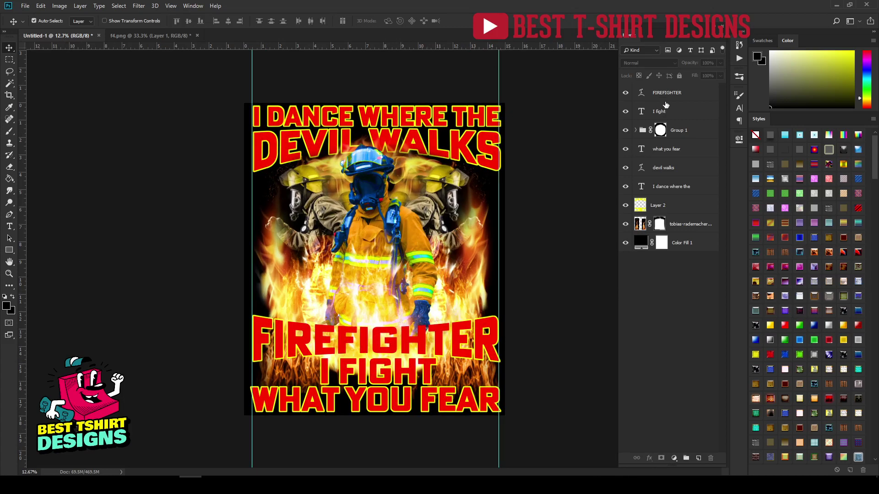
# Load the FIREFIGHTER text outline as a selection and create a new empty layer above that text layer.
pyautogui.keyDown('ctrl'); pyautogui.click(643, 94); pyautogui.keyUp('ctrl')
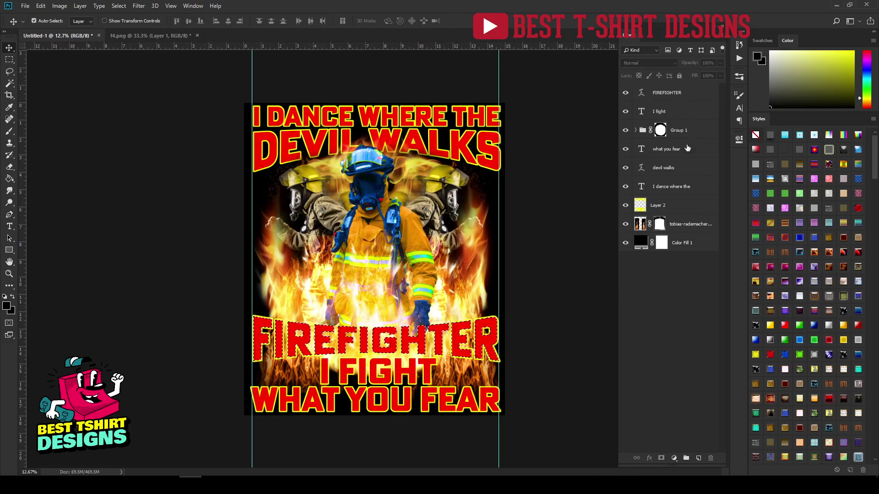
pyautogui.click(684, 93)
pyautogui.click(699, 458)
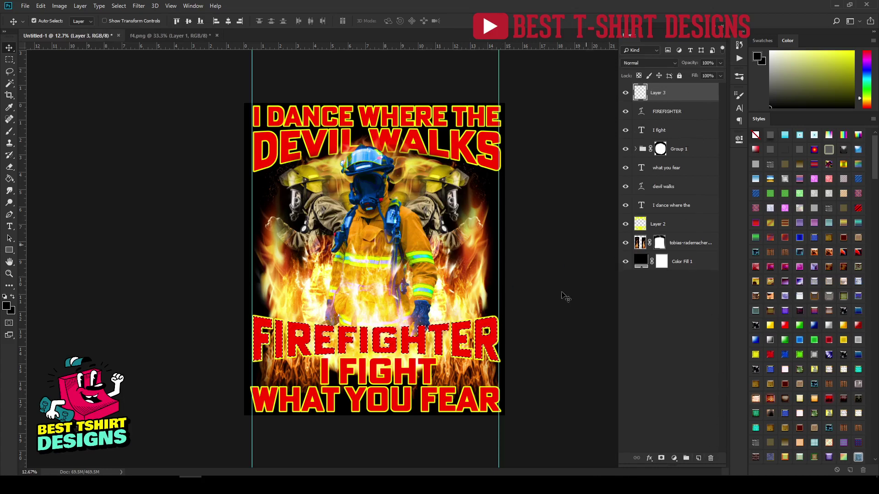
# Switch to the Brush tool and set its painting mode to Dissolve for shading the FIREFIGHTER lettering.
pyautogui.scroll(1, 429, 393)
pyautogui.scroll(6, 394, 398)
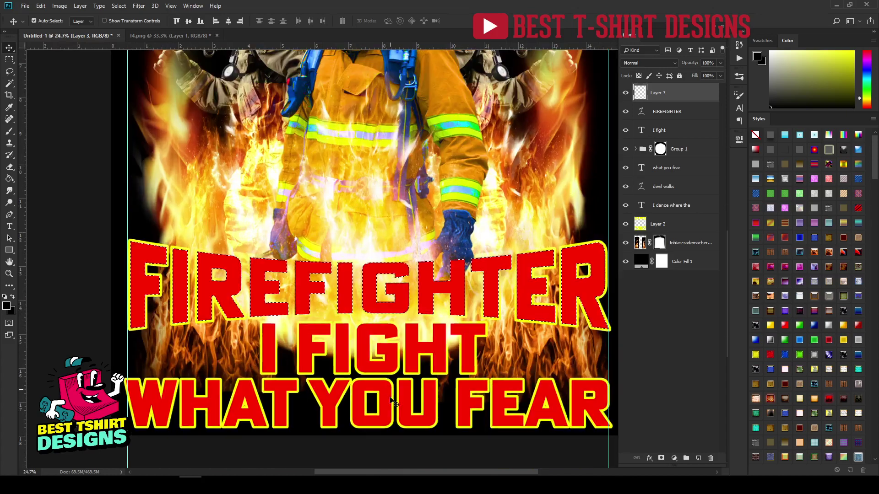
pyautogui.moveTo(440, 354); pyautogui.dragTo(400, 302)
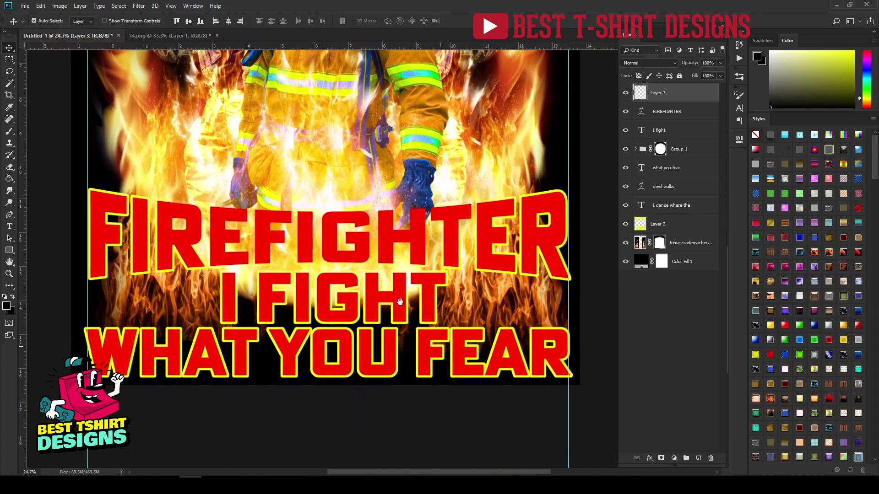
pyautogui.press('b')
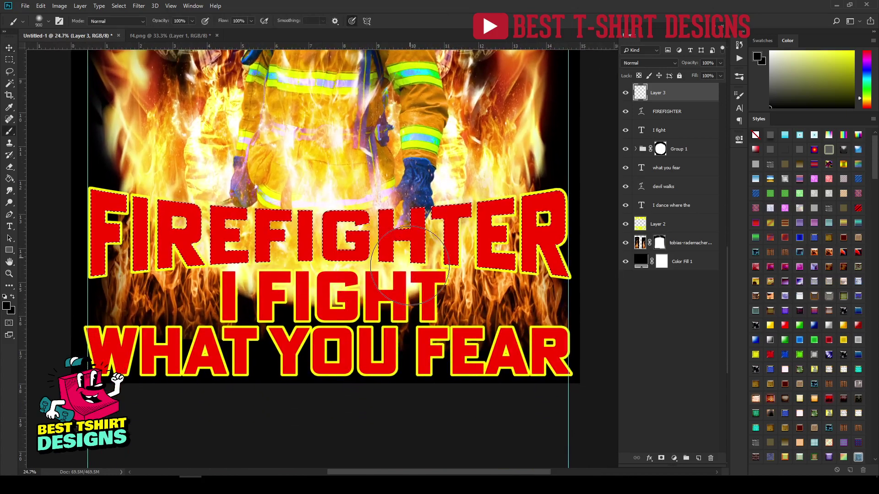
pyautogui.moveTo(777, 106); pyautogui.dragTo(752, 119)
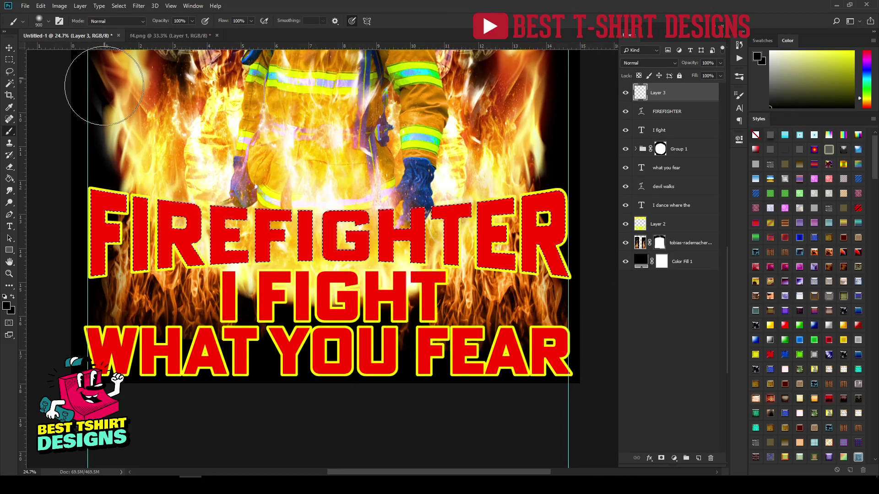
pyautogui.click(113, 23)
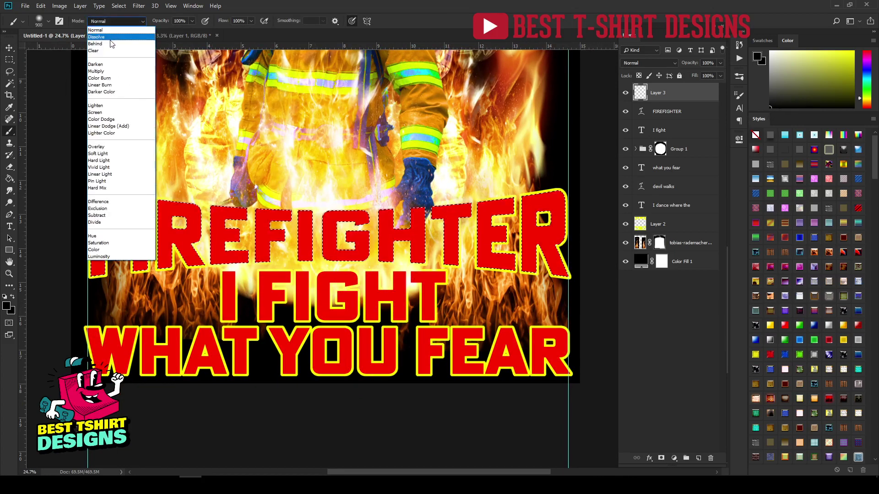
pyautogui.click(109, 37)
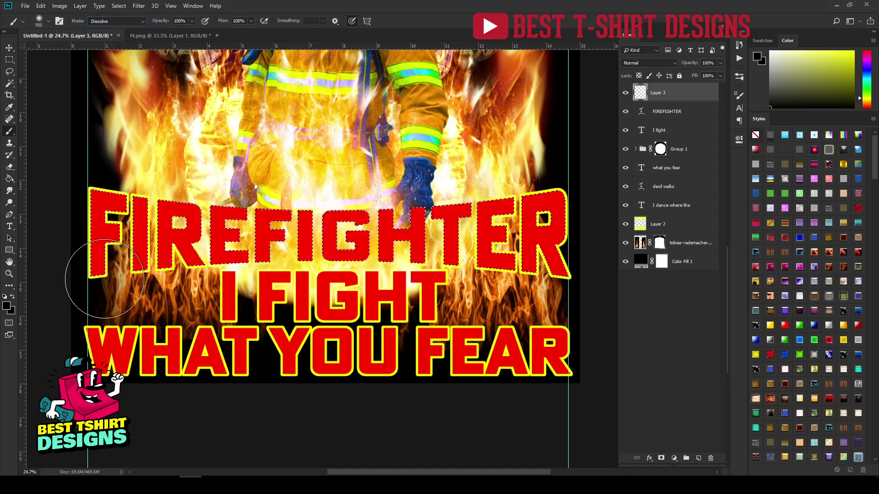
# Paint grainy black shading along the lower part of the FIREFIGHTER letters with a size 600 brush, then remove the selection.
pyautogui.moveTo(108, 278)
pyautogui.mouseDown()
pyautogui.moveTo(214, 275)
pyautogui.moveTo(305, 289)
pyautogui.mouseUp()
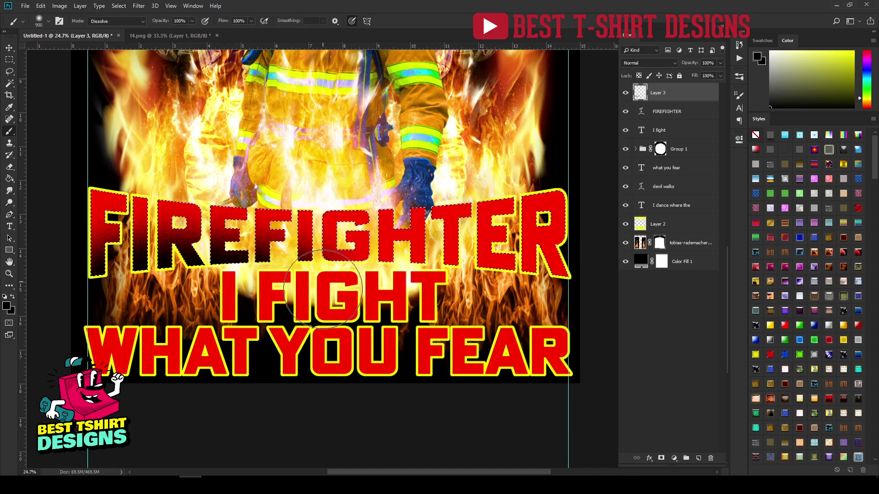
pyautogui.hotkey('ctrl', 'z')
pyautogui.press('[')
pyautogui.press('[')
pyautogui.press('[')
pyautogui.press('[')
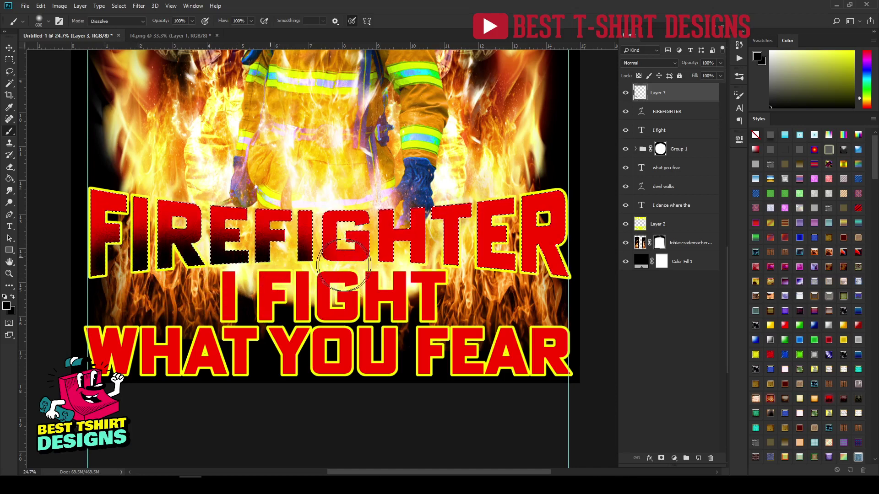
pyautogui.moveTo(458, 276); pyautogui.dragTo(384, 269)
pyautogui.moveTo(529, 279); pyautogui.dragTo(604, 298)
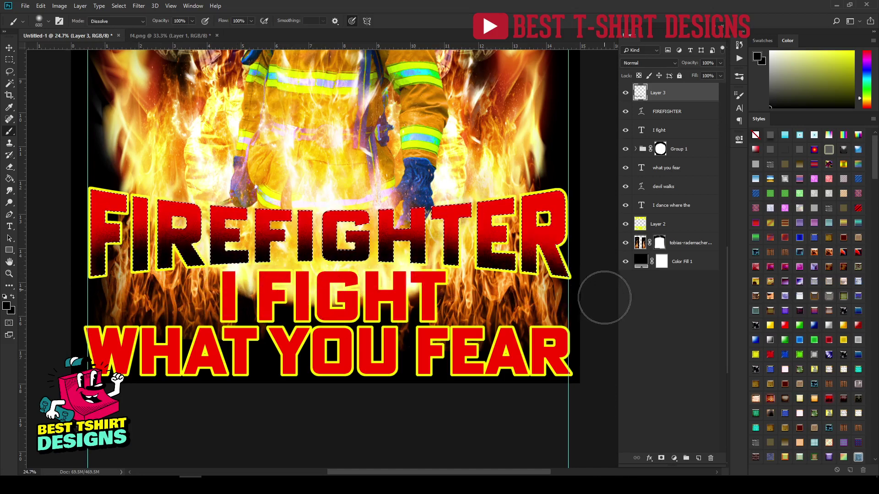
pyautogui.scroll(5, 588, 259)
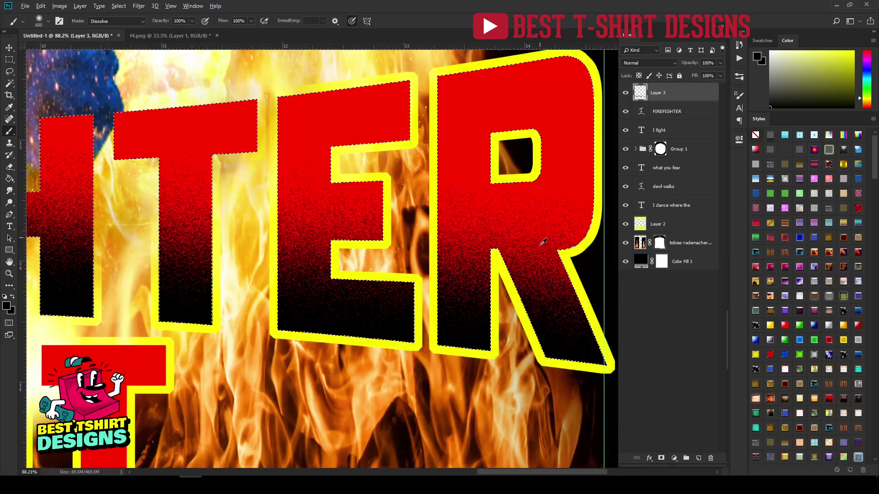
pyautogui.scroll(-5, 542, 244)
pyautogui.scroll(-2, 489, 201)
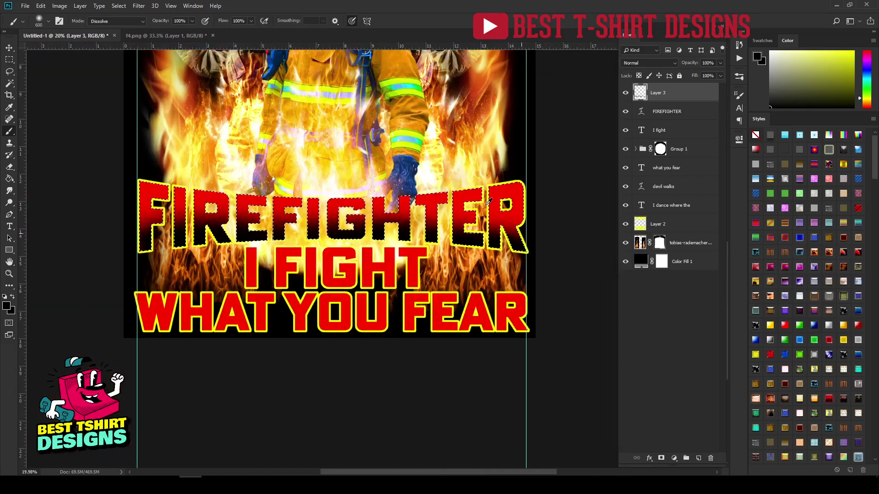
pyautogui.hotkey('ctrl', 'd')
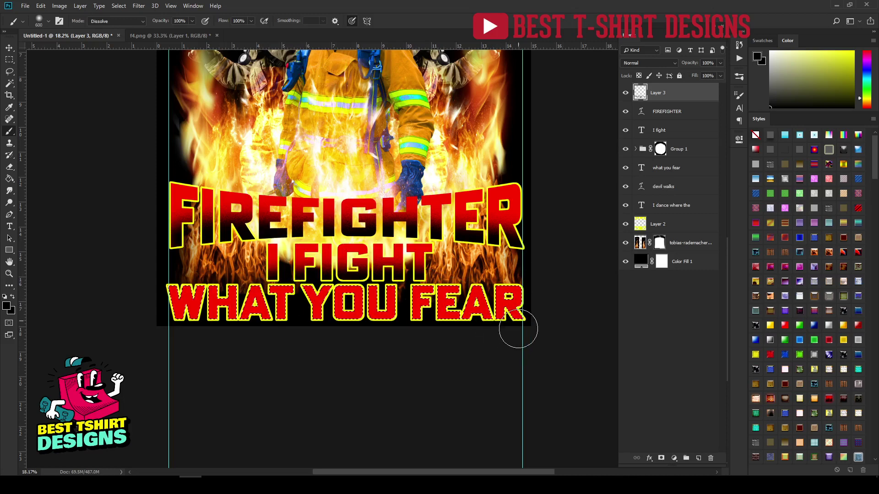
# Paint black Dissolve shading along the lower edge of the selected WHAT YOU FEAR letters.
pyautogui.moveTo(523, 323)
pyautogui.mouseDown()
pyautogui.moveTo(484, 332)
pyautogui.moveTo(186, 334)
pyautogui.moveTo(159, 320)
pyautogui.moveTo(554, 327)
pyautogui.mouseUp()
pyautogui.hotkey('ctrl', 'z')
pyautogui.moveTo(488, 329); pyautogui.dragTo(141, 328)
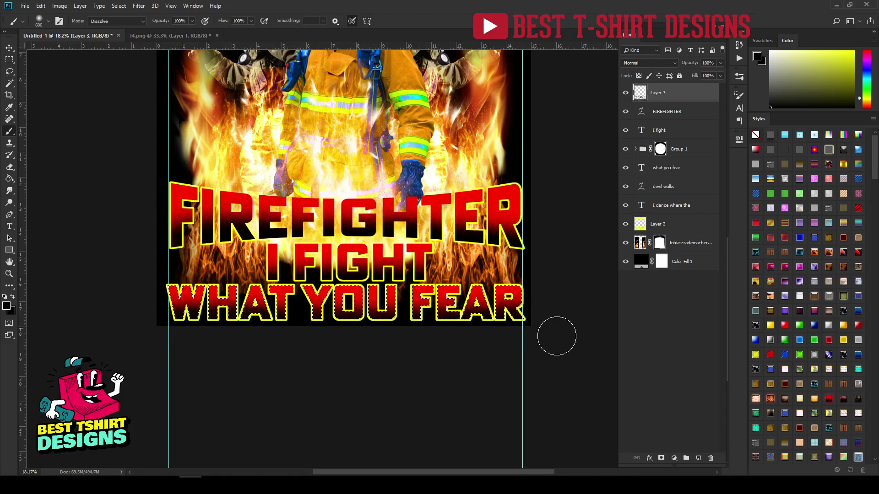
pyautogui.scroll(-5, 557, 336)
pyautogui.scroll(4, 374, 94)
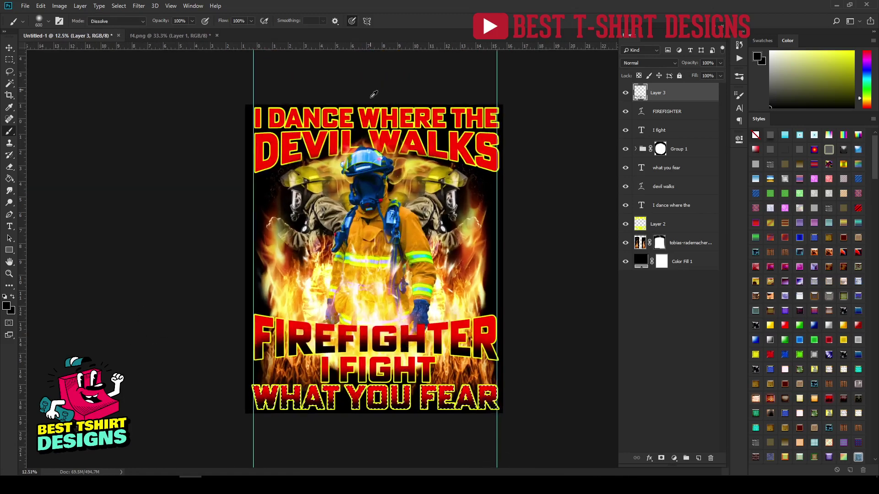
# Load the DEVIL WALKS text outline as a selection and paint black Dissolve shading along the bottom of its letters.
pyautogui.keyDown('ctrl'); pyautogui.click(642, 186); pyautogui.keyUp('ctrl')
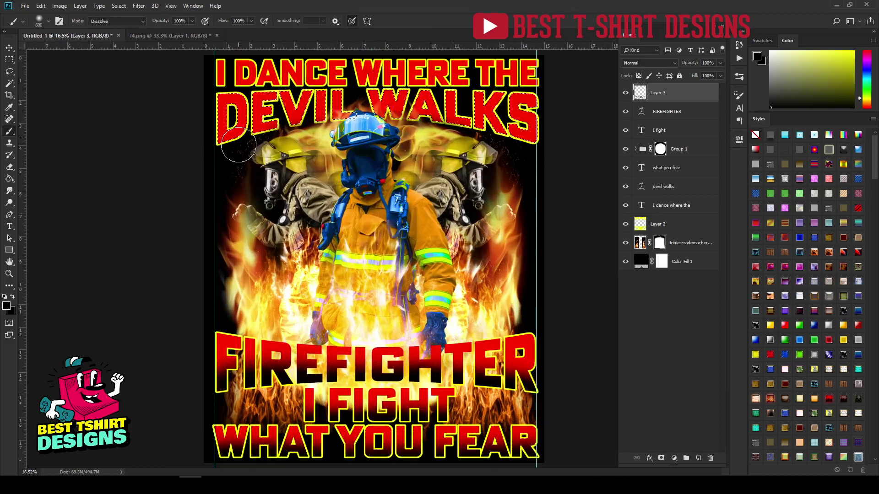
pyautogui.moveTo(221, 148)
pyautogui.mouseDown()
pyautogui.moveTo(309, 125)
pyautogui.moveTo(470, 133)
pyautogui.moveTo(542, 161)
pyautogui.moveTo(539, 154)
pyautogui.mouseUp()
pyautogui.moveTo(432, 132)
pyautogui.mouseDown()
pyautogui.moveTo(332, 134)
pyautogui.moveTo(270, 155)
pyautogui.mouseUp()
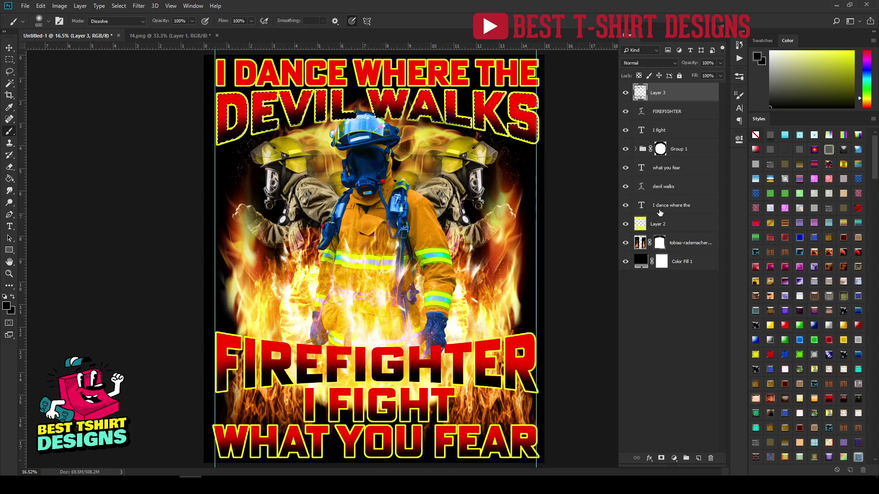
# Load the "I DANCE WHERE THE" text outline as a selection and shade the bottom of its letters black on Layer 3.
pyautogui.keyDown('ctrl'); pyautogui.click(644, 207); pyautogui.keyUp('ctrl')
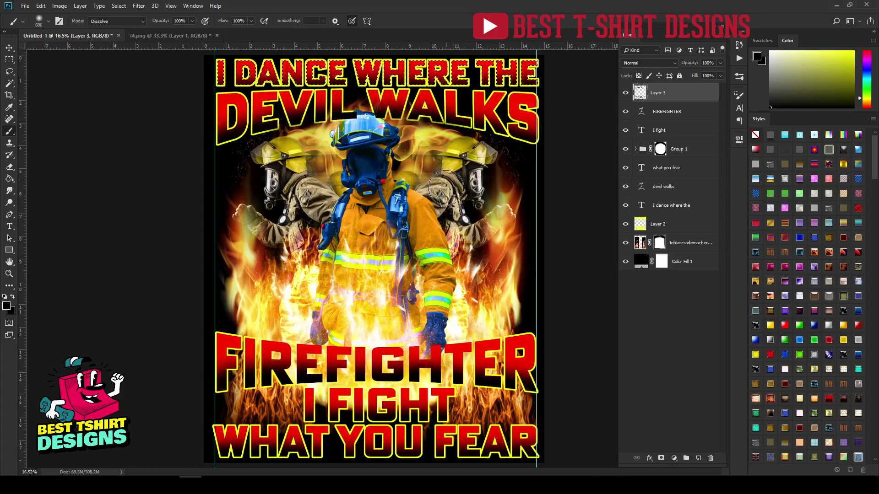
pyautogui.hotkey('ctrl', '-')
pyautogui.press('v')
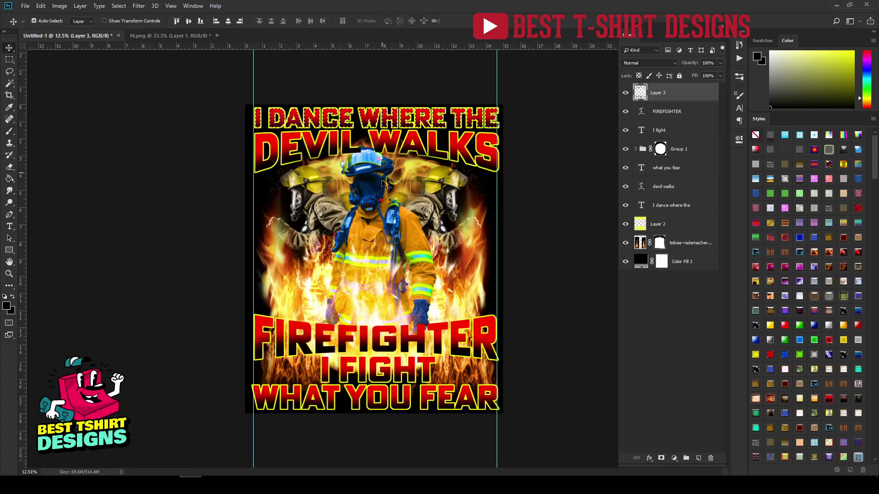
pyautogui.click(381, 182)
pyautogui.click(551, 209)
# Load the central firefighter's outline as a selection, erase the Layer 3 shading covering his helmet, and remove the selection.
pyautogui.scroll(7, 362, 140)
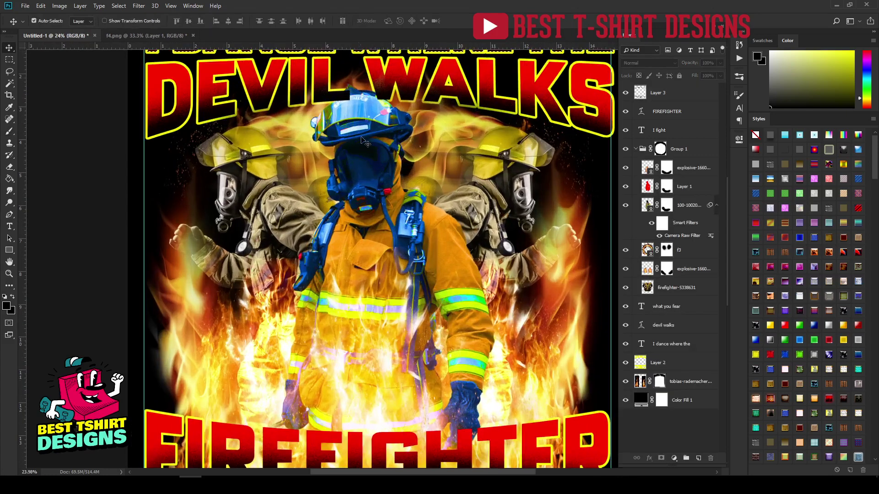
pyautogui.scroll(2, 358, 140)
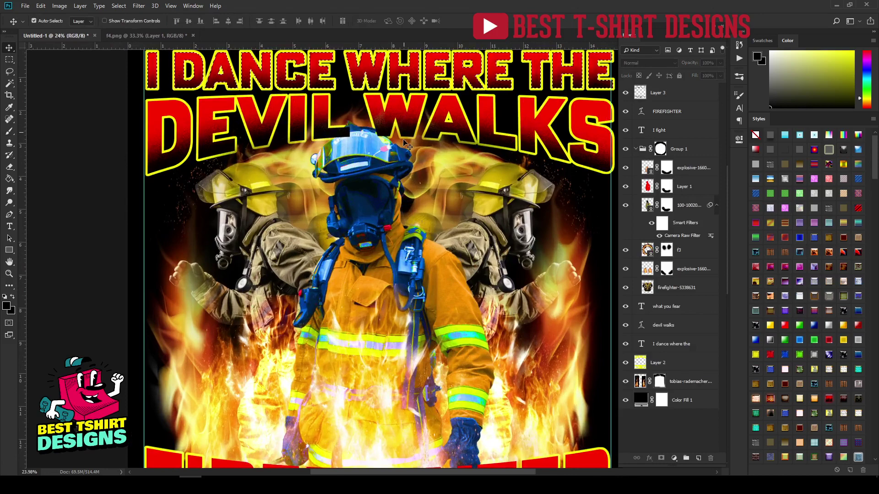
pyautogui.scroll(1, 460, 159)
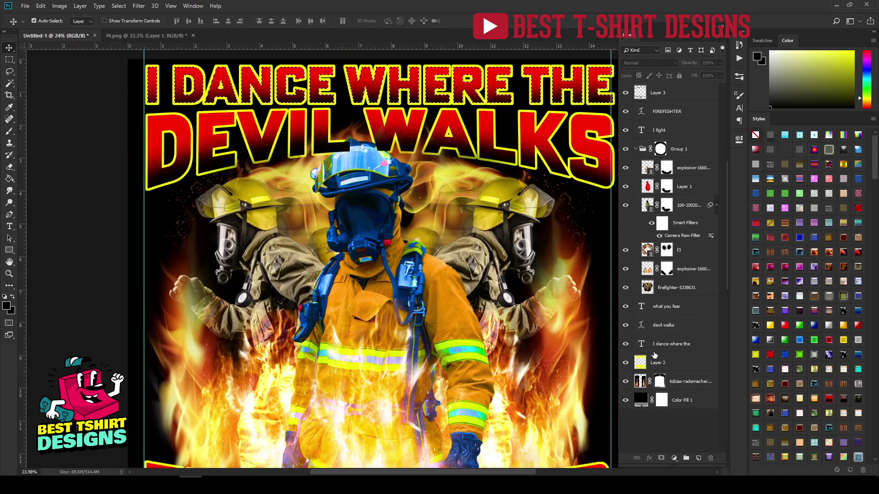
pyautogui.keyDown('ctrl'); pyautogui.click(647, 206); pyautogui.keyUp('ctrl')
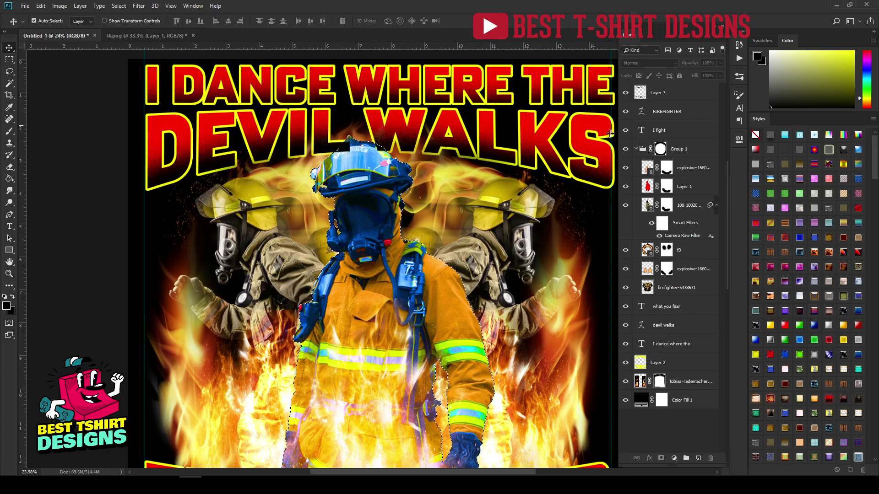
pyautogui.click(658, 94)
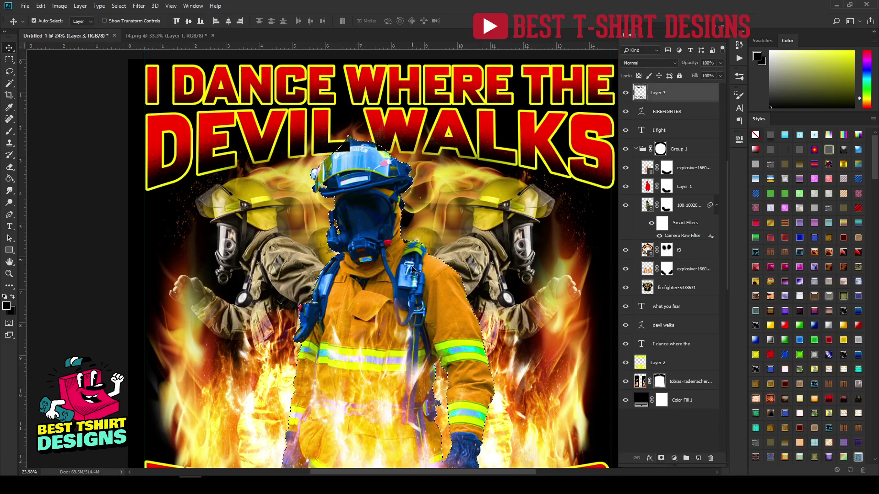
pyautogui.press('e')
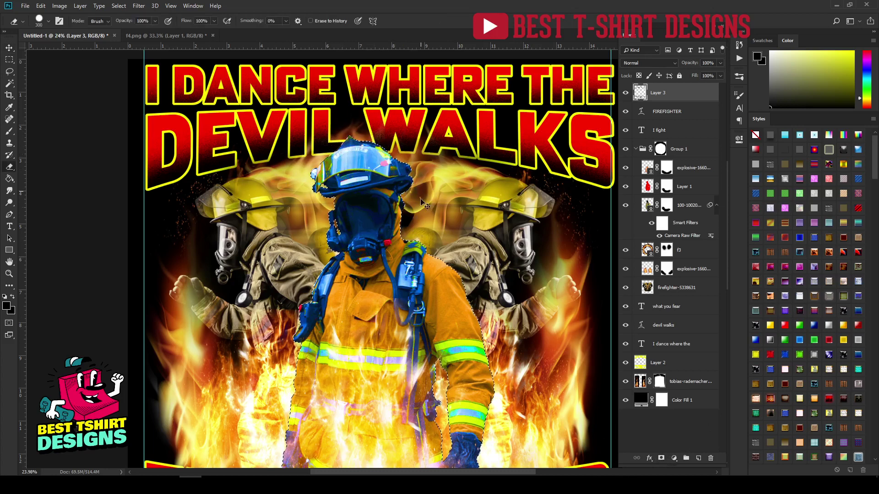
pyautogui.hotkey('ctrl', 'd')
pyautogui.scroll(-7, 347, 170)
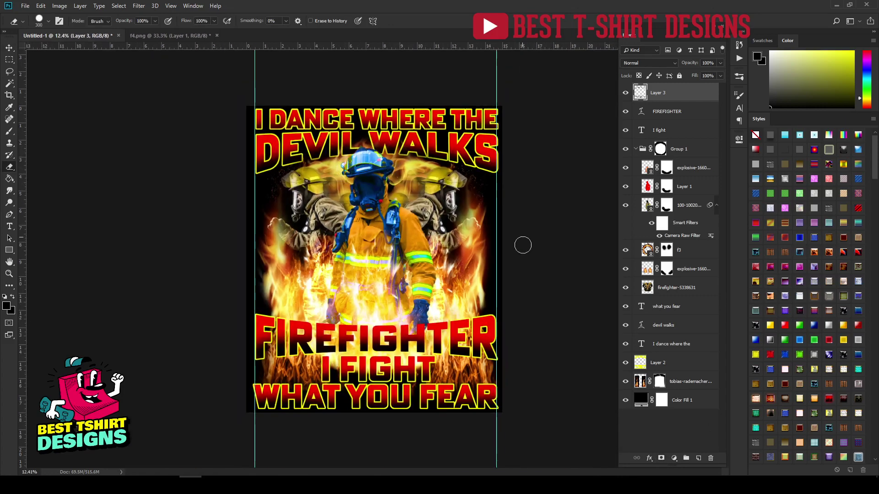
pyautogui.press('v')
pyautogui.click(525, 246)
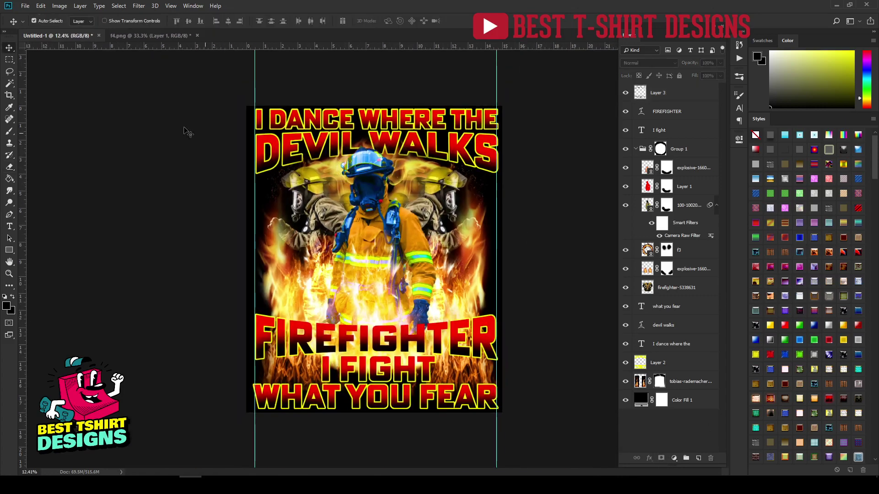
# Place the explosive-1660545 flame image as a linked layer over the background firefighter on one side and duplicate it over the opposite one.
pyautogui.click(25, 5)
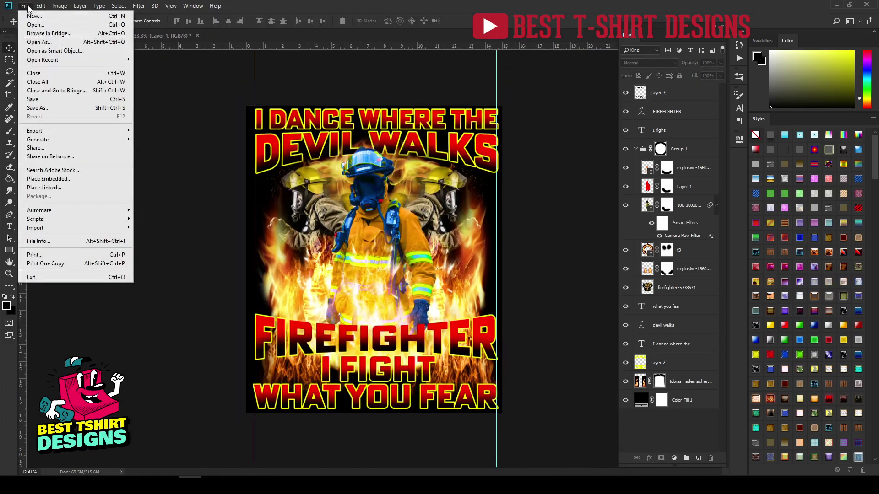
pyautogui.click(57, 188)
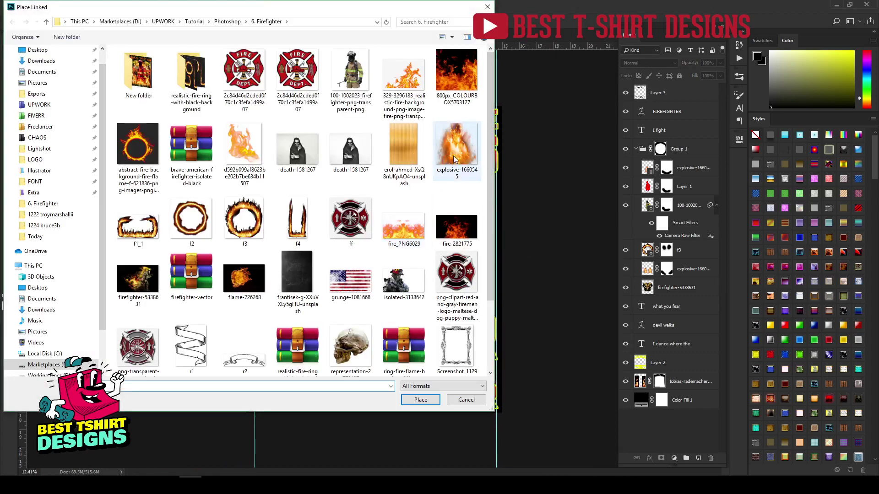
pyautogui.doubleClick(454, 157)
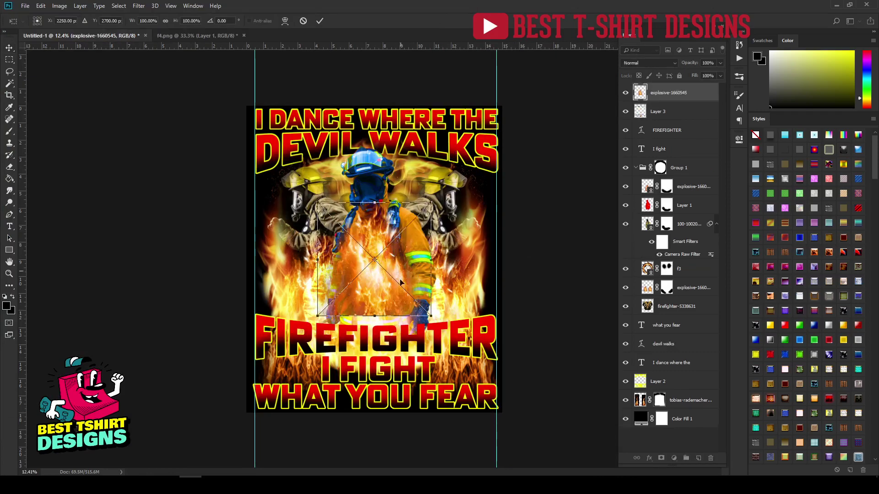
pyautogui.moveTo(416, 281); pyautogui.dragTo(487, 234)
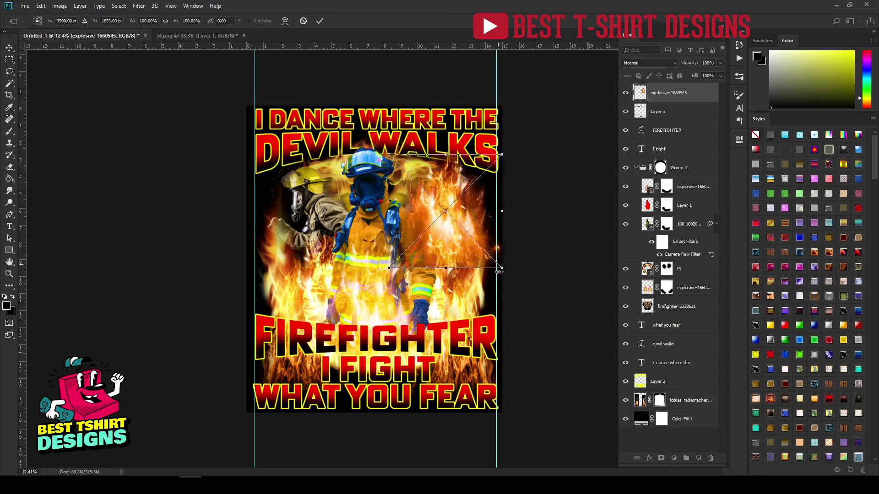
pyautogui.moveTo(503, 270); pyautogui.dragTo(297, 237)
pyautogui.press('Return')
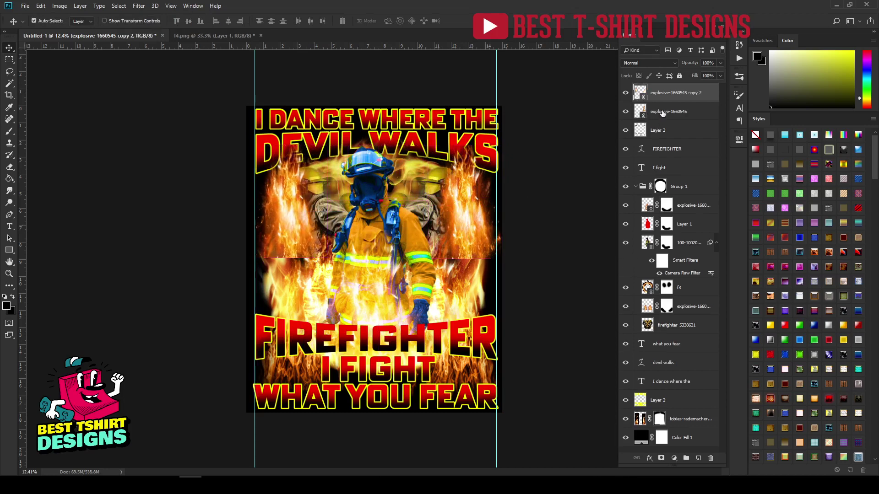
# Rasterize the two newly placed explosive-1660545 flame layers and merge them into one layer.
pyautogui.keyDown('shift'); pyautogui.click(662, 113); pyautogui.keyUp('shift')
pyautogui.rightClick(662, 113)
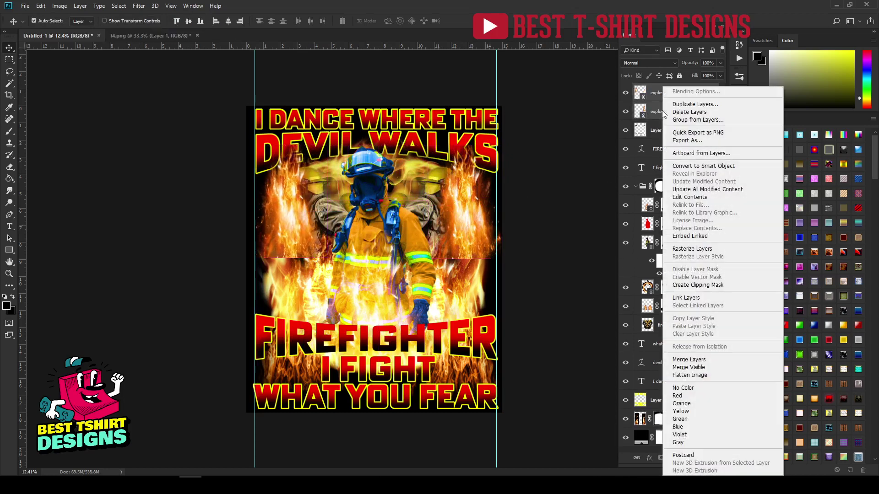
pyautogui.click(694, 249)
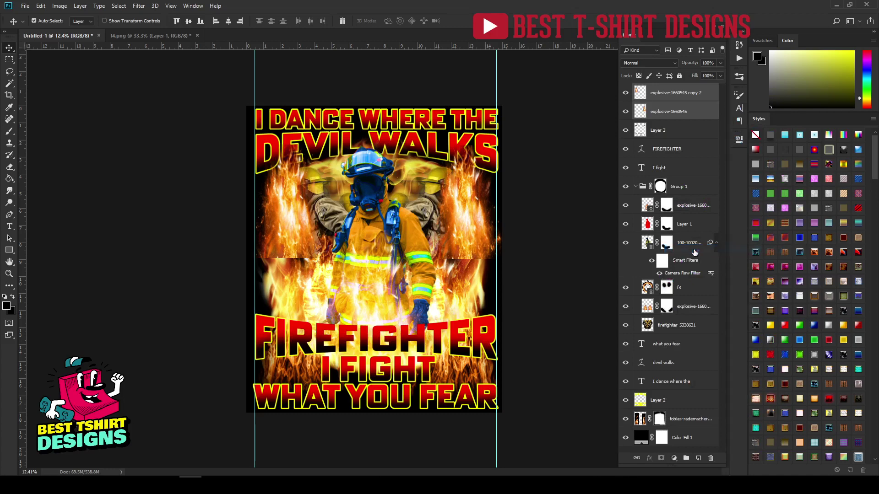
pyautogui.rightClick(676, 95)
pyautogui.click(696, 339)
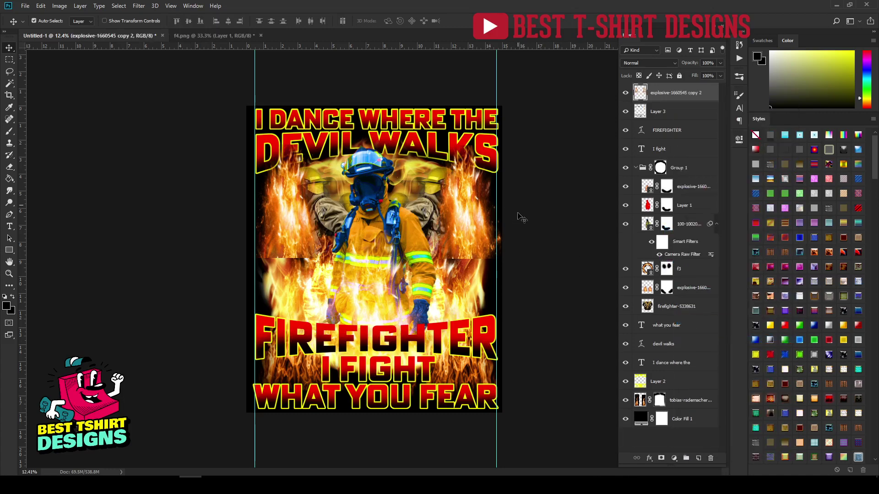
# Try blend modes from Darken through Hard Light on the merged flame layer.
pyautogui.click(643, 62)
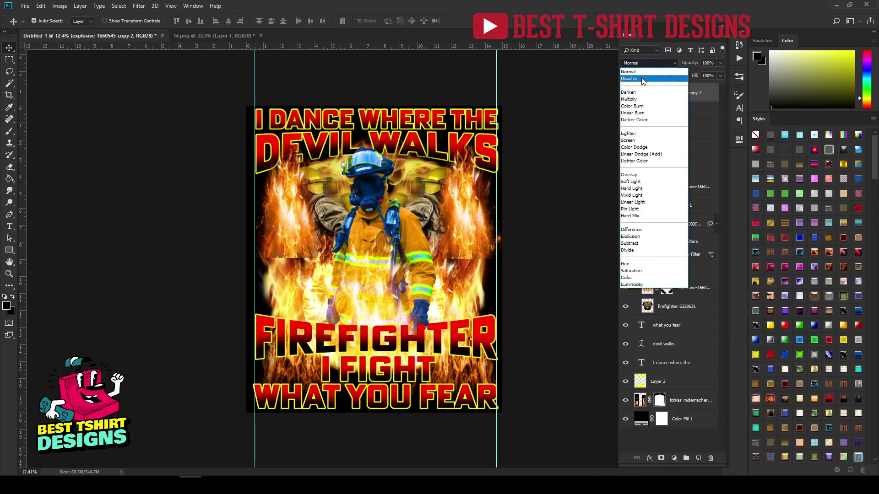
pyautogui.click(642, 94)
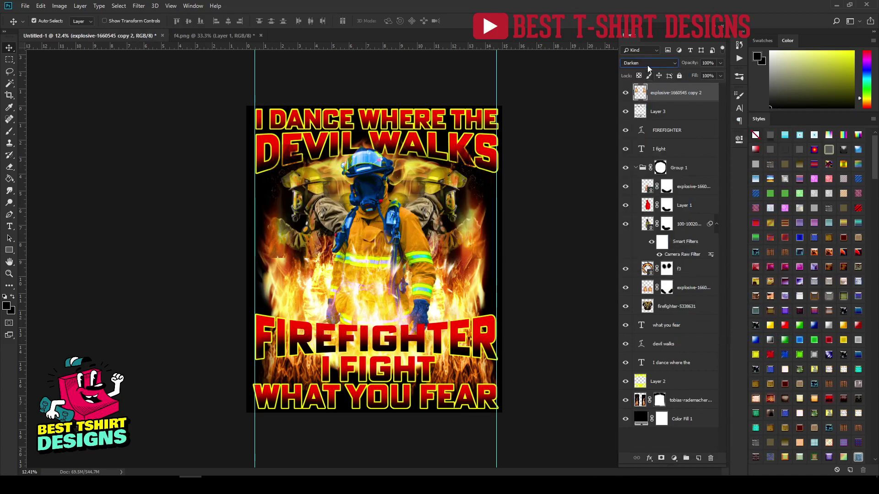
pyautogui.scroll(-3, 647, 64)
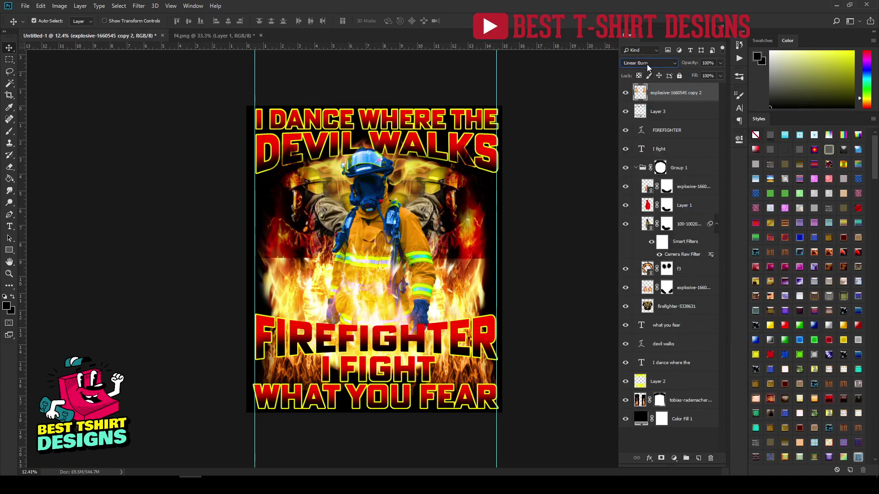
pyautogui.scroll(-2, 647, 64)
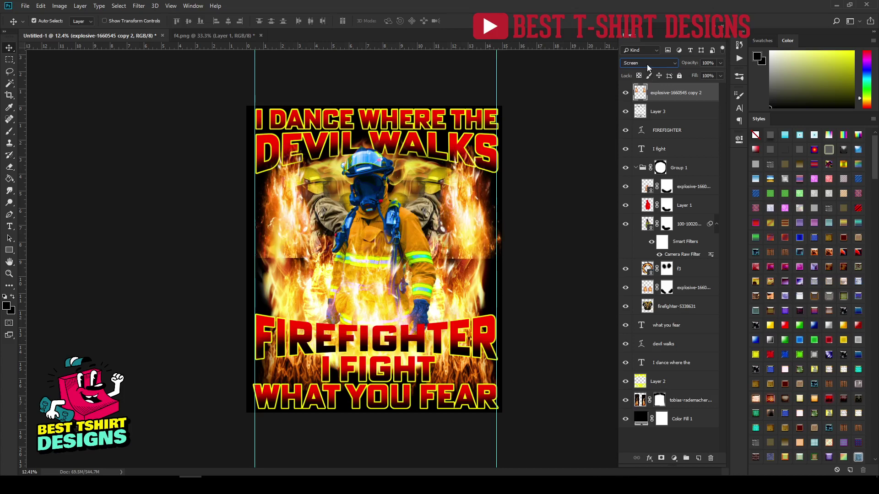
pyautogui.scroll(-2, 647, 64)
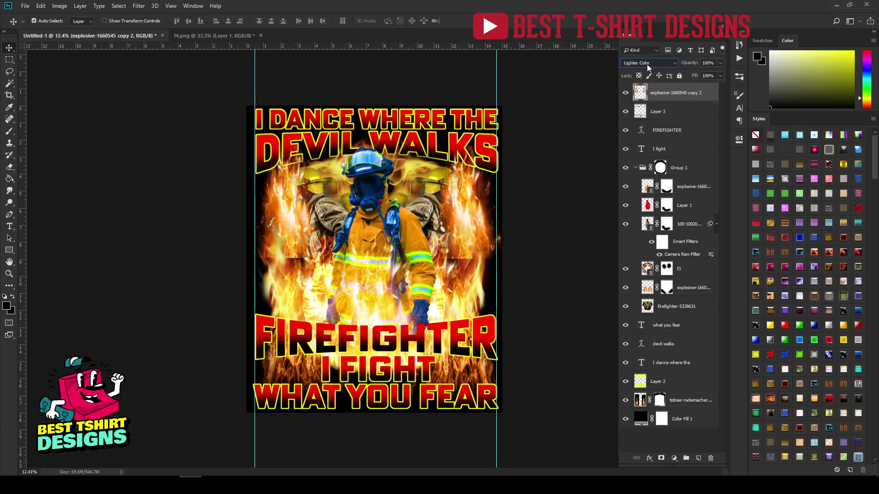
pyautogui.scroll(-2, 647, 64)
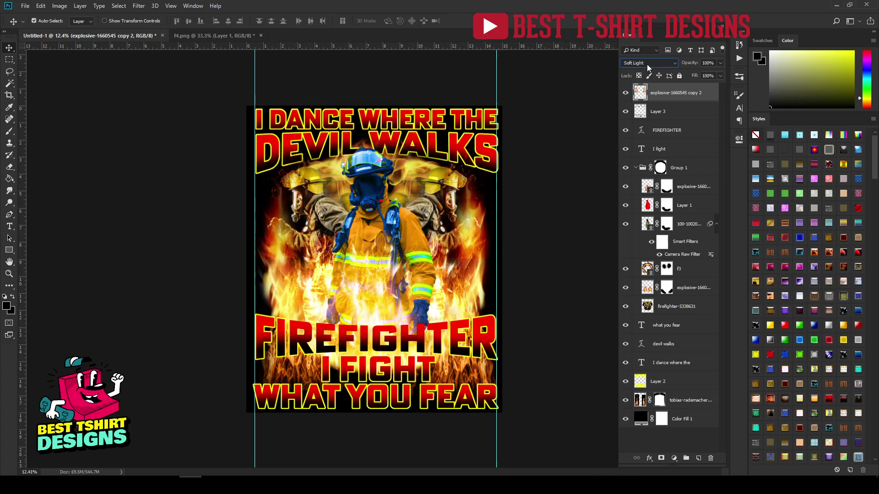
pyautogui.scroll(-1, 647, 64)
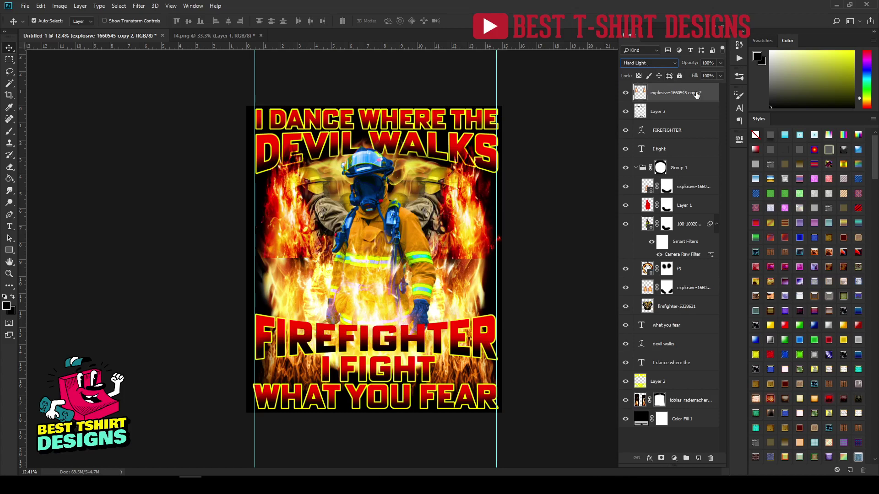
# Move the merged flame layer into Group 1, directly above the firefighter-5338631 layer.
pyautogui.click(565, 127)
pyautogui.click(679, 90)
pyautogui.moveTo(679, 91); pyautogui.dragTo(679, 287)
# Try blend modes from Vivid Light through Luminosity on the merged flame layer inside Group 1.
pyautogui.click(649, 63)
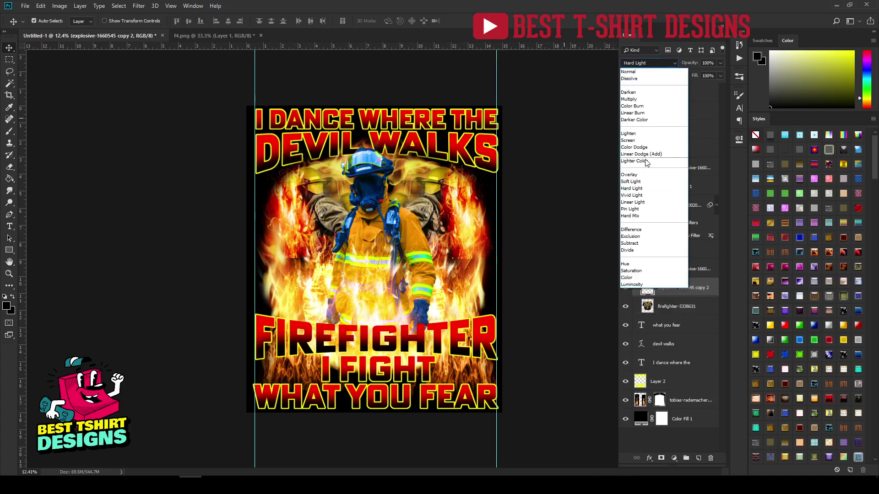
pyautogui.click(648, 196)
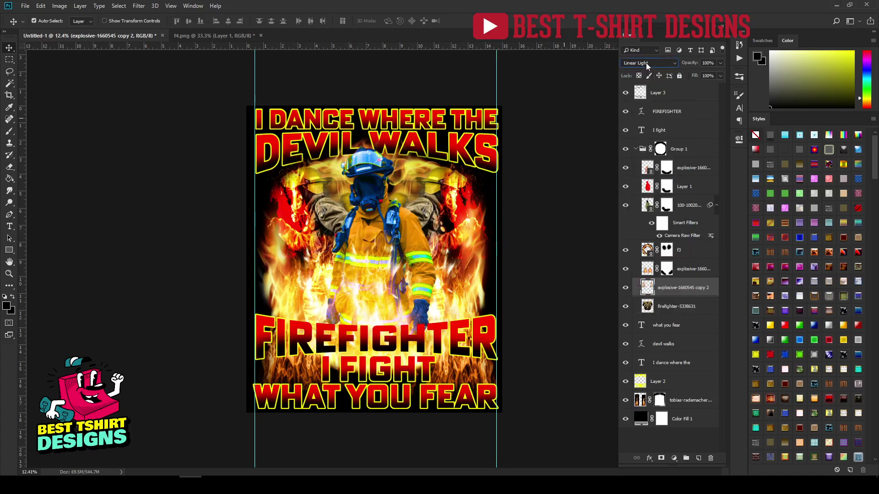
pyautogui.scroll(-2, 646, 62)
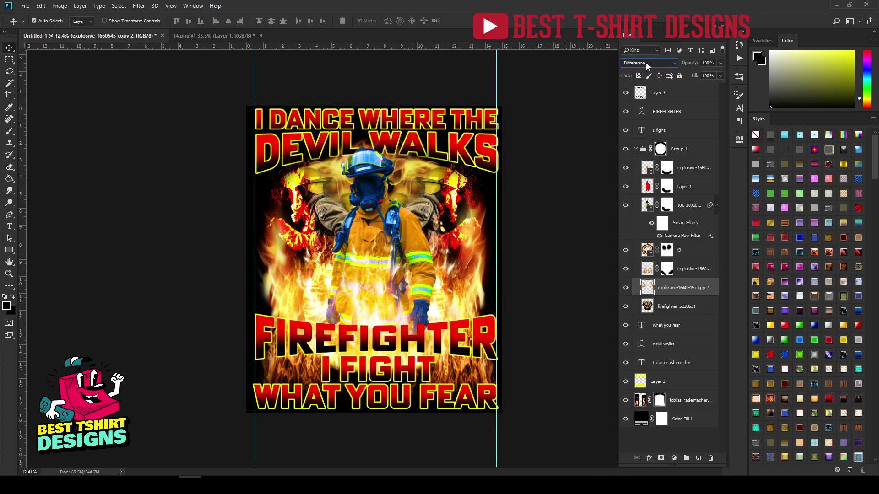
pyautogui.scroll(-2, 646, 63)
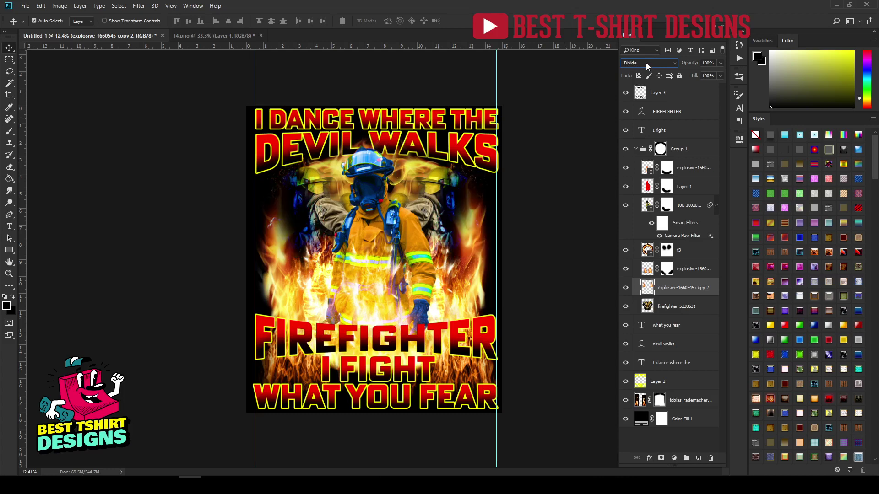
pyautogui.scroll(-1, 646, 62)
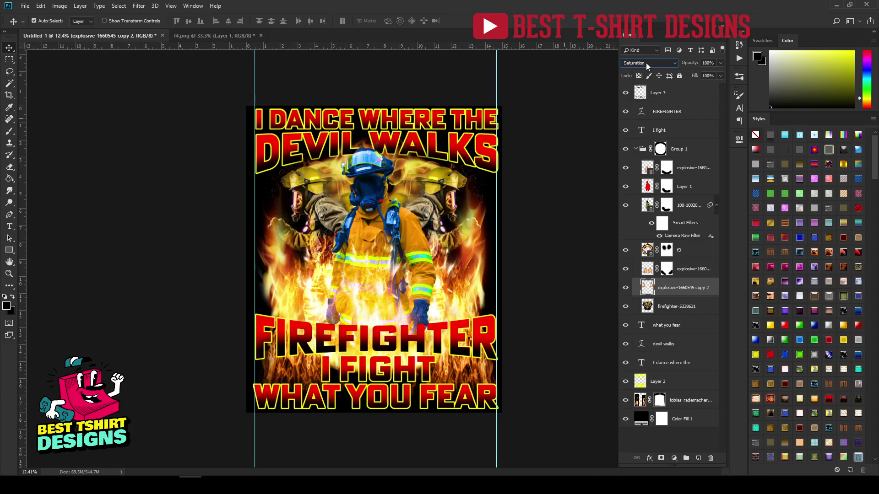
pyautogui.scroll(-1, 646, 62)
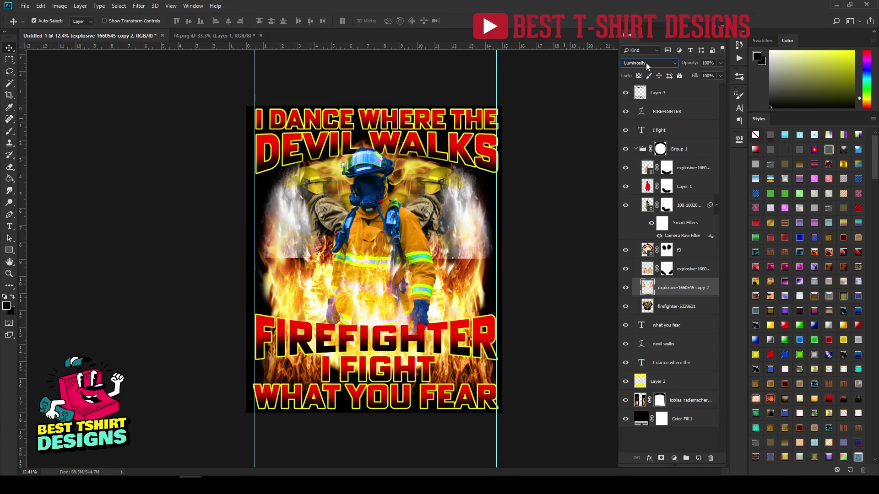
# Set the merged flame layer's blend mode to Multiply and deselect the layer.
pyautogui.click(646, 62)
pyautogui.click(636, 93)
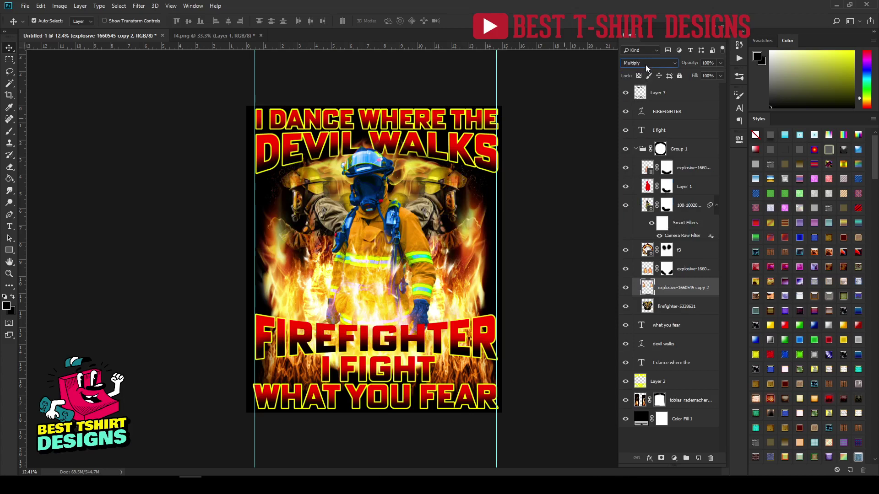
pyautogui.click(515, 208)
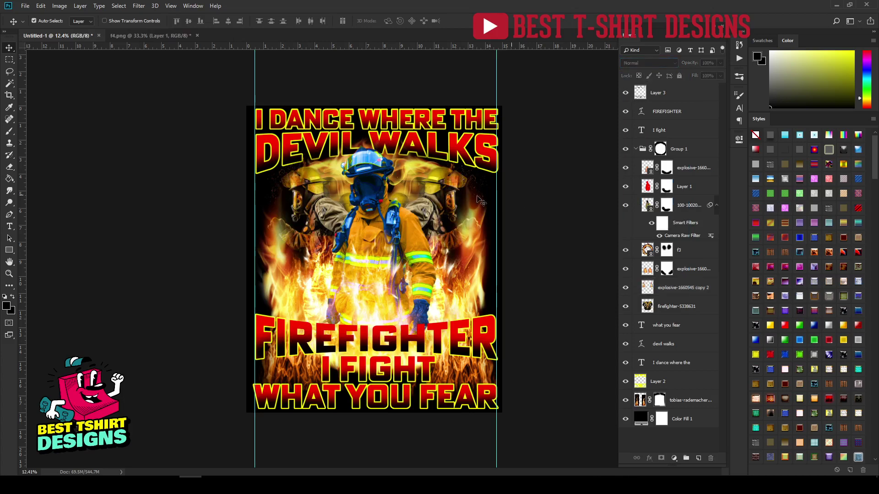
# Hide the black Color Fill 1 background layer so the artwork sits on transparency.
pyautogui.scroll(-1, 431, 189)
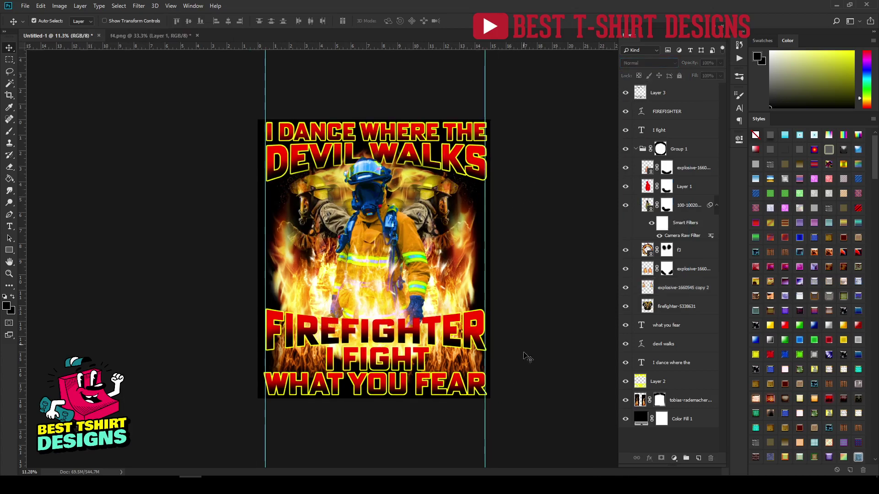
pyautogui.scroll(-1, 378, 275)
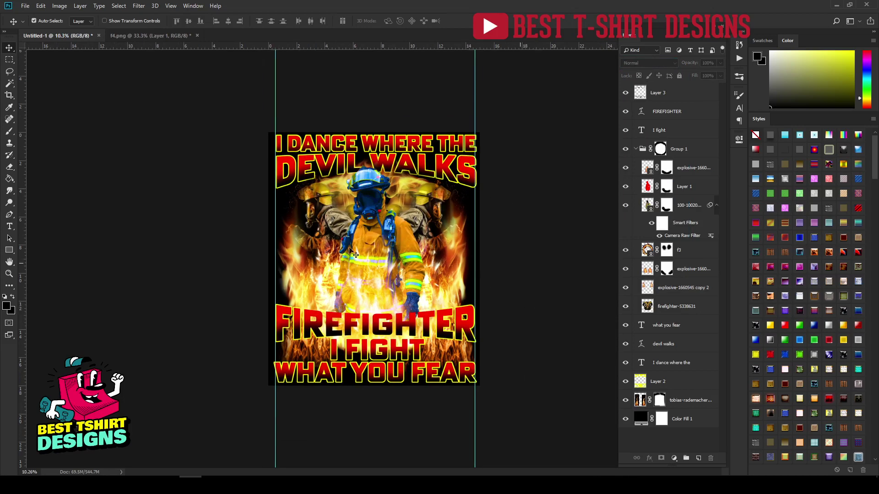
pyautogui.scroll(4, 400, 284)
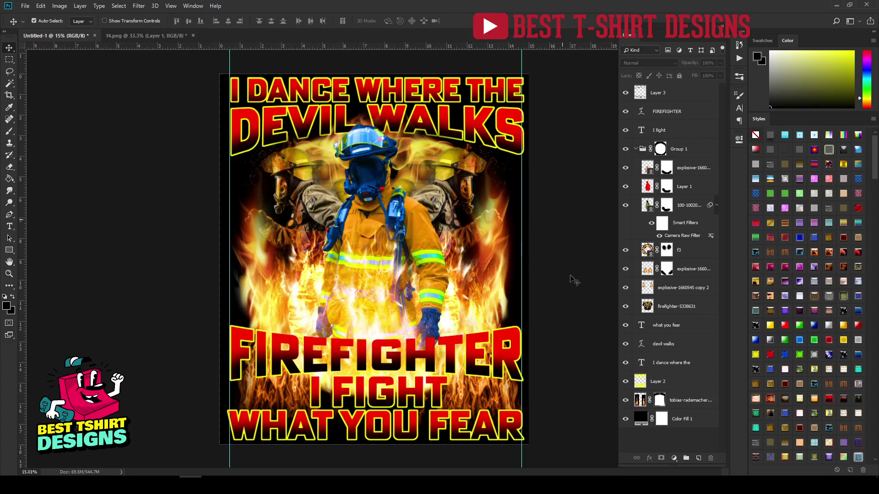
pyautogui.click(625, 419)
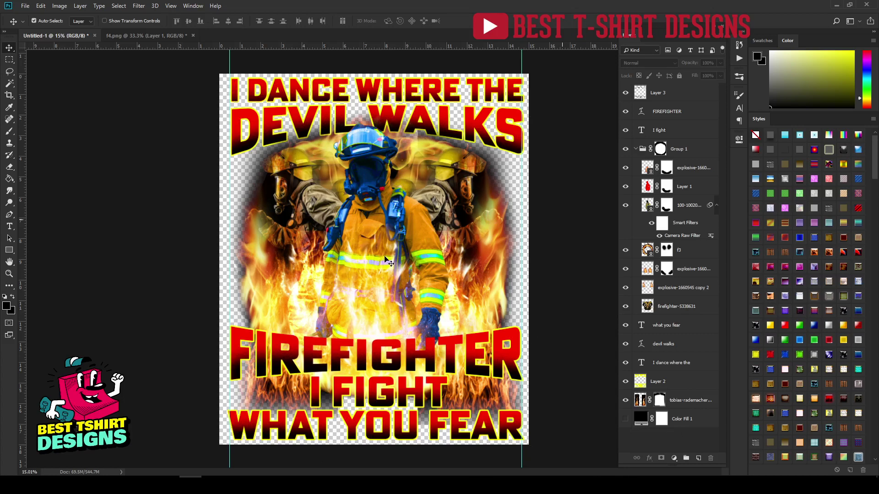
pyautogui.click(625, 420)
pyautogui.click(626, 419)
# Save the layered design as Photoshop file 555 in New folder inside 6. Firefighter, with Maximize Compatibility on.
pyautogui.hotkey('ctrl', 's')
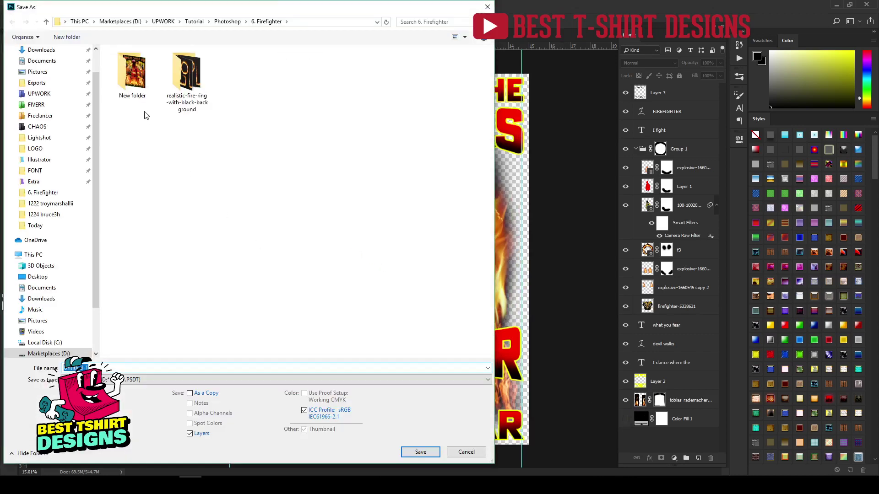
pyautogui.doubleClick(132, 77)
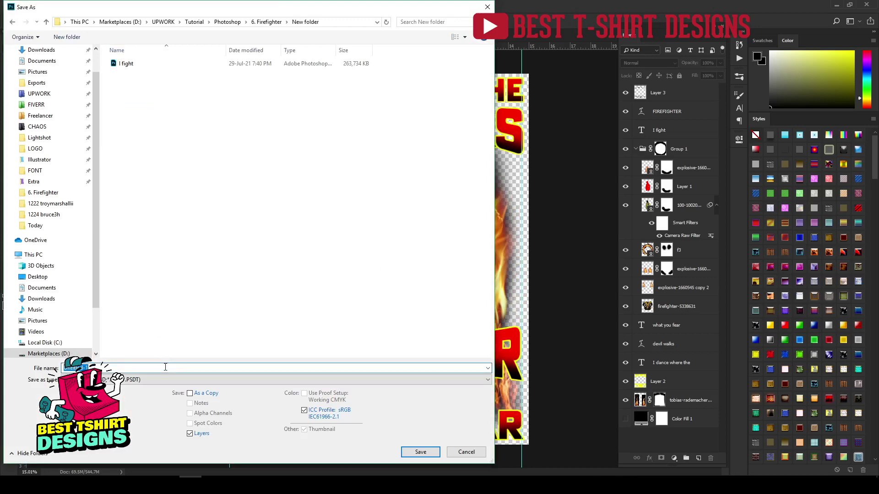
pyautogui.write('555')
pyautogui.press('Return')
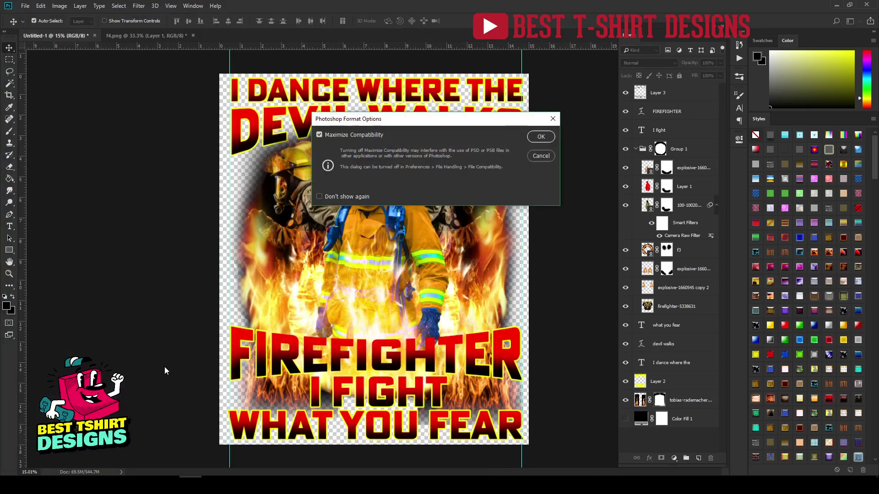
pyautogui.press('Return')
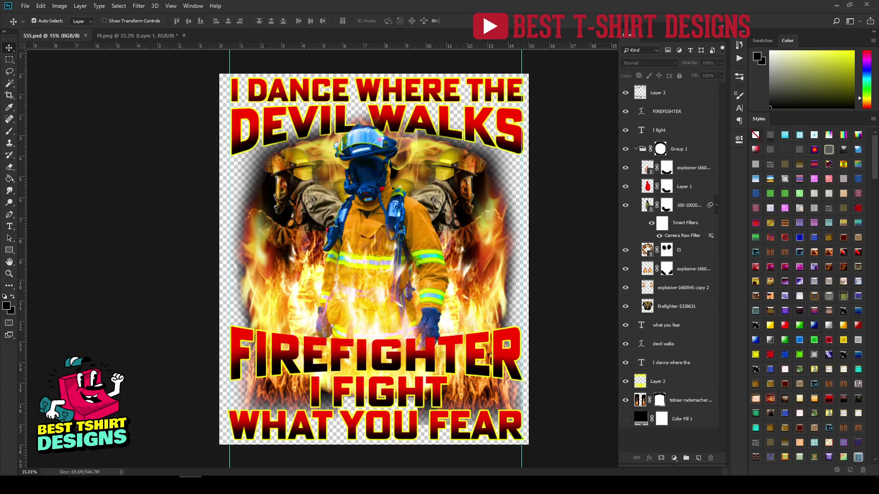
# Switch to File Explorer, check the saved files in New folder, and return to Photoshop.
pyautogui.click(78, 484)
pyautogui.doubleClick(266, 206)
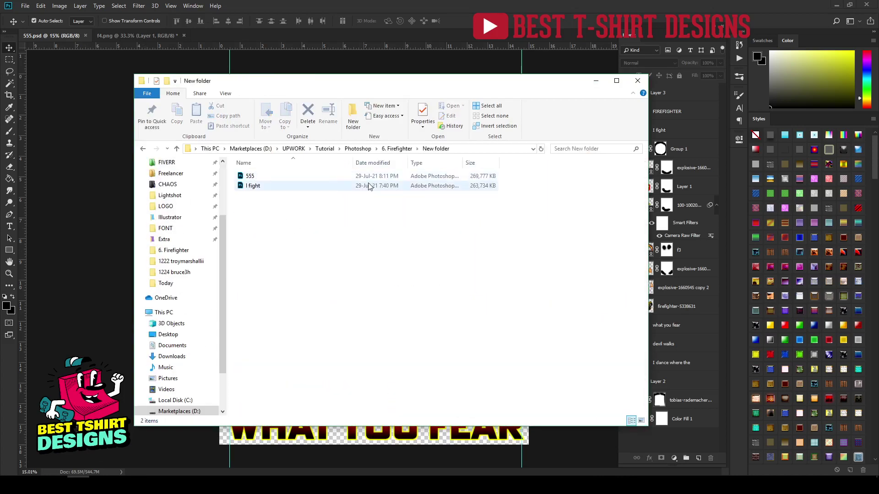
pyautogui.click(596, 81)
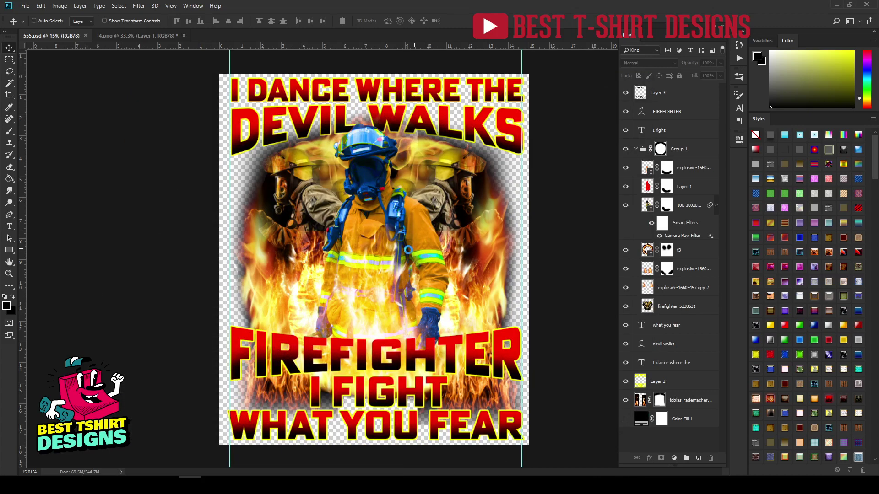
# Save the transparent design as PNG file 555 in New folder, using the large file size (fastest saving) option.
pyautogui.hotkey('shift', 'ctrl', 's')
pyautogui.click(135, 380)
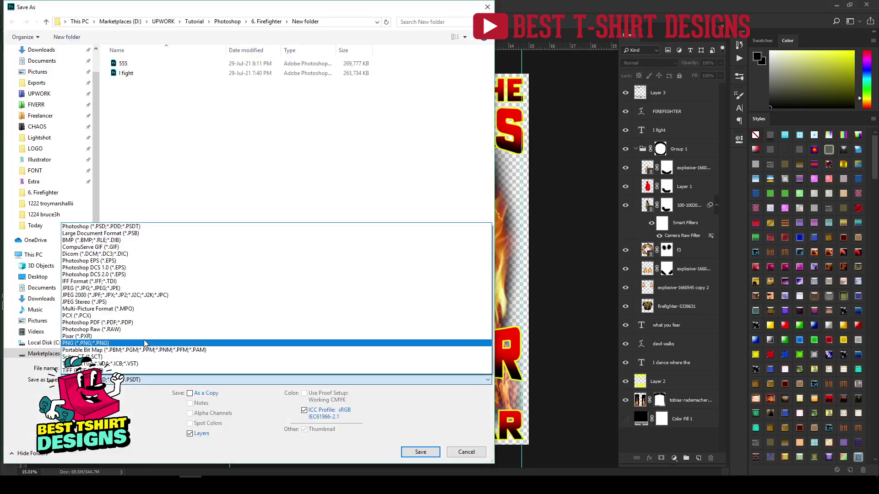
pyautogui.click(144, 343)
pyautogui.press('Return')
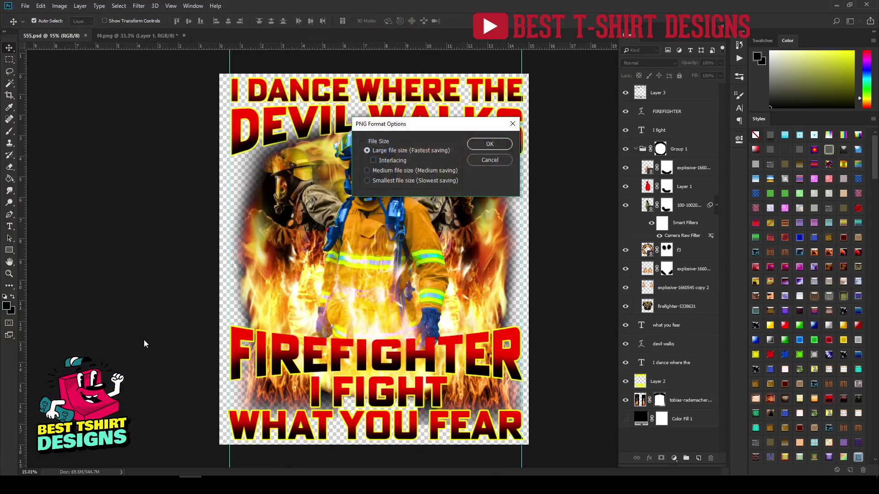
pyautogui.press('Return')
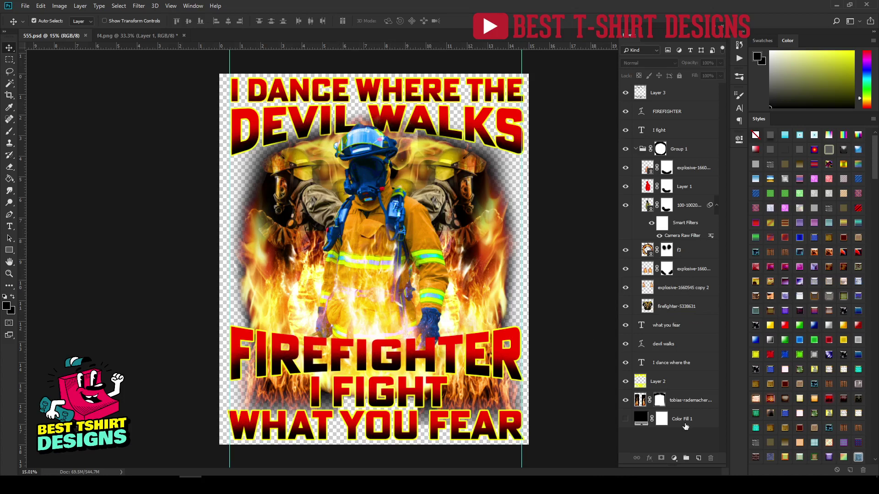
pyautogui.click(625, 420)
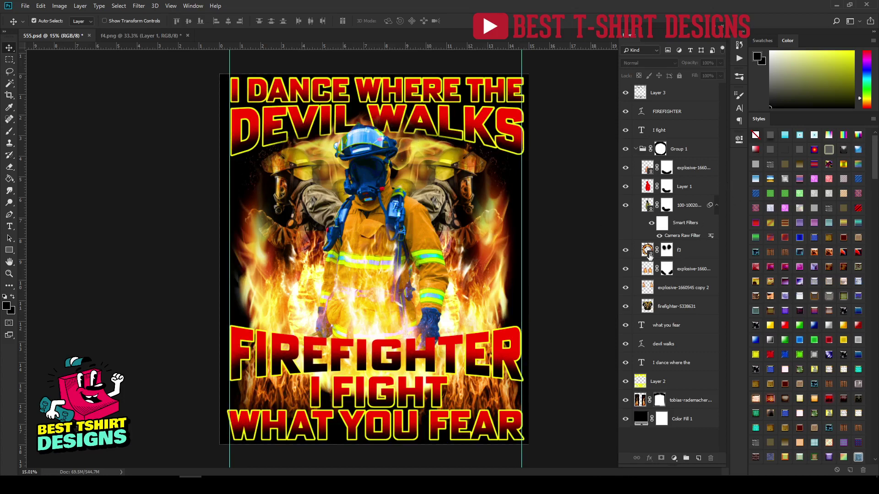
pyautogui.click(688, 253)
pyautogui.rightClick(688, 252)
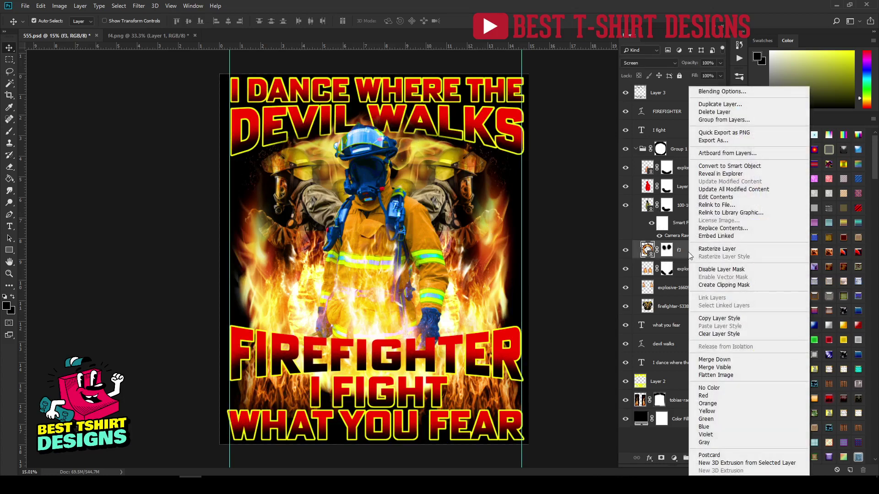
pyautogui.click(710, 250)
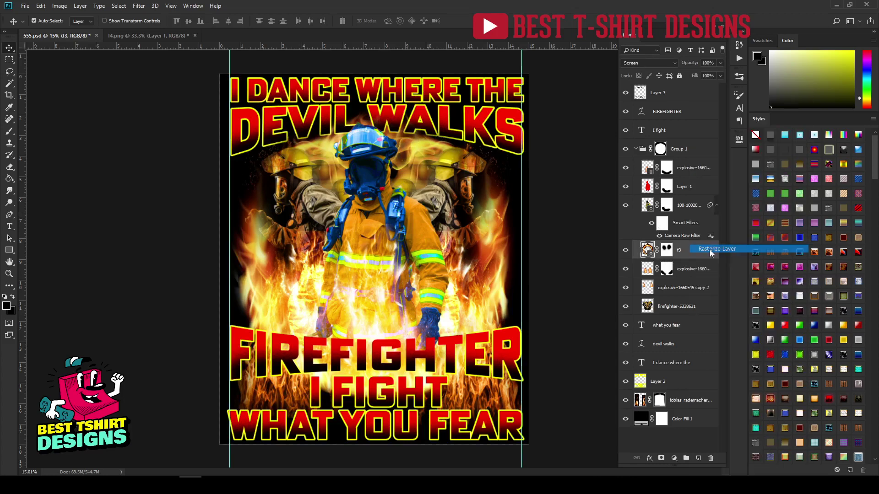
pyautogui.click(685, 206)
pyautogui.rightClick(685, 206)
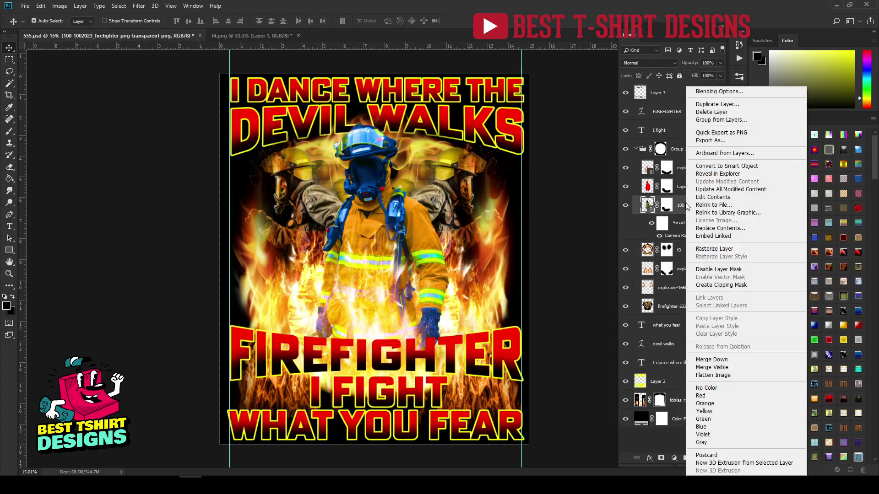
pyautogui.click(711, 250)
pyautogui.click(679, 175)
pyautogui.rightClick(679, 175)
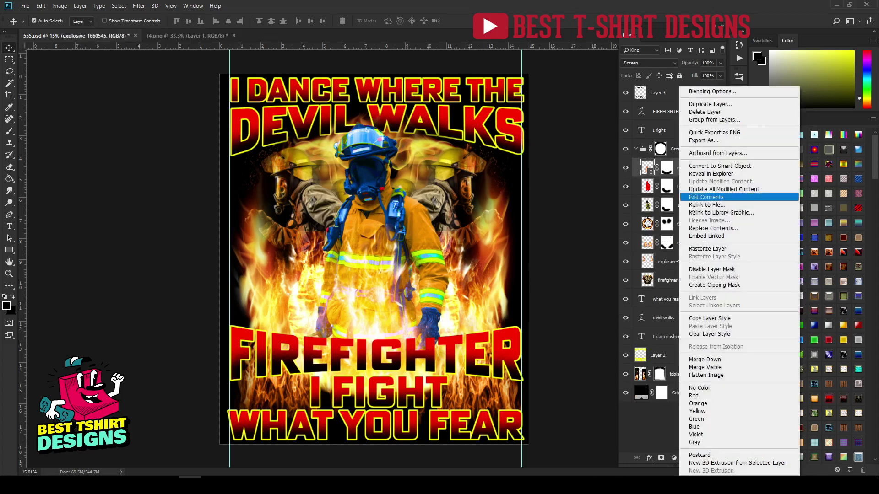
pyautogui.click(704, 250)
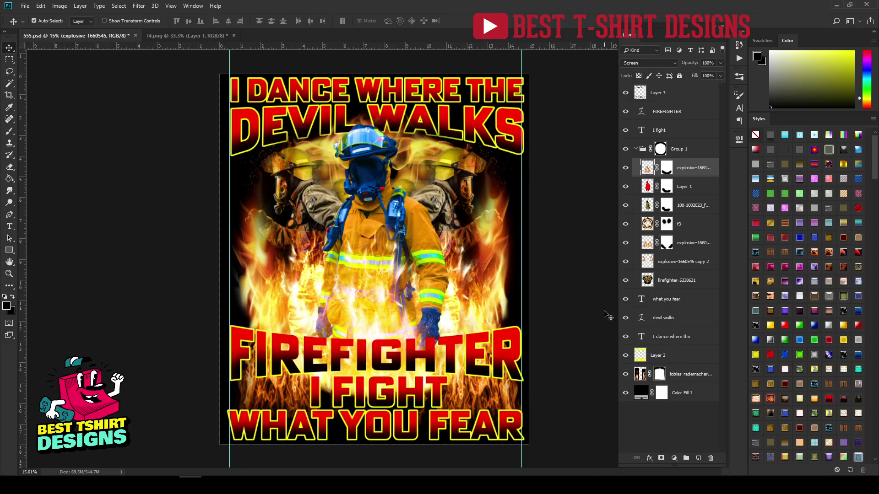
# Rasterize the FIREFIGHTER text layer and toggle its visibility to check it, leaving it shown.
pyautogui.click(671, 113)
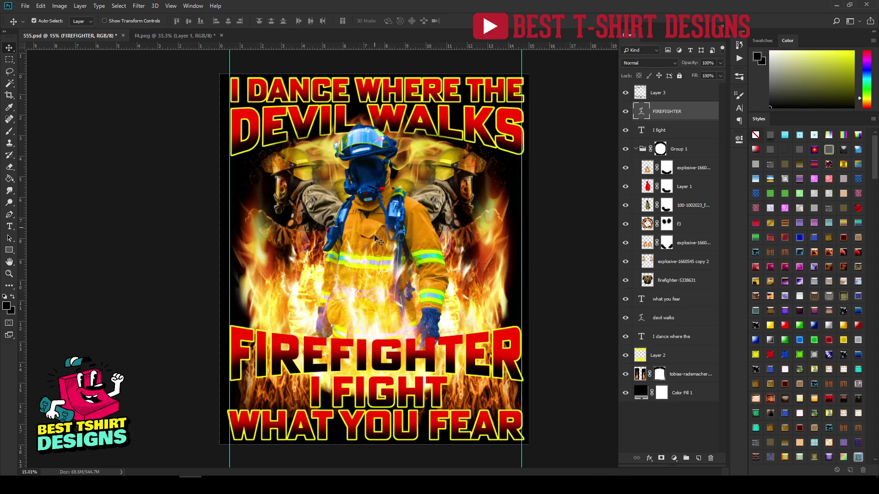
pyautogui.rightClick(673, 111)
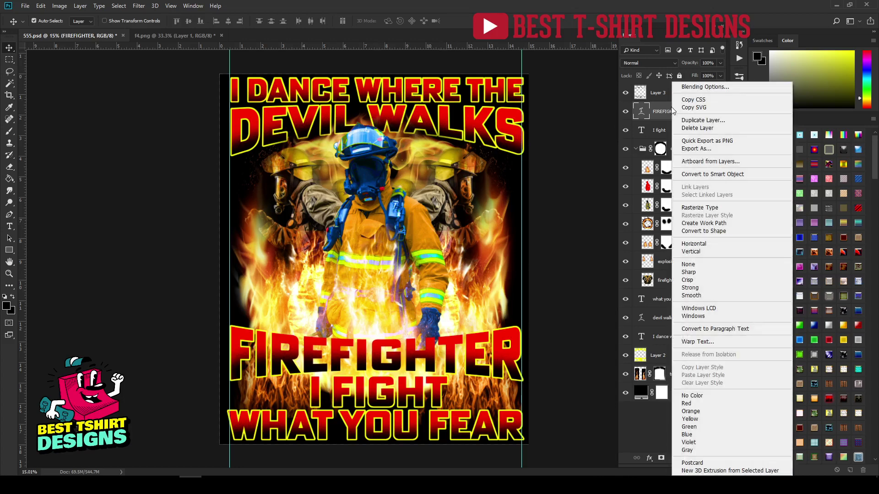
pyautogui.click(697, 208)
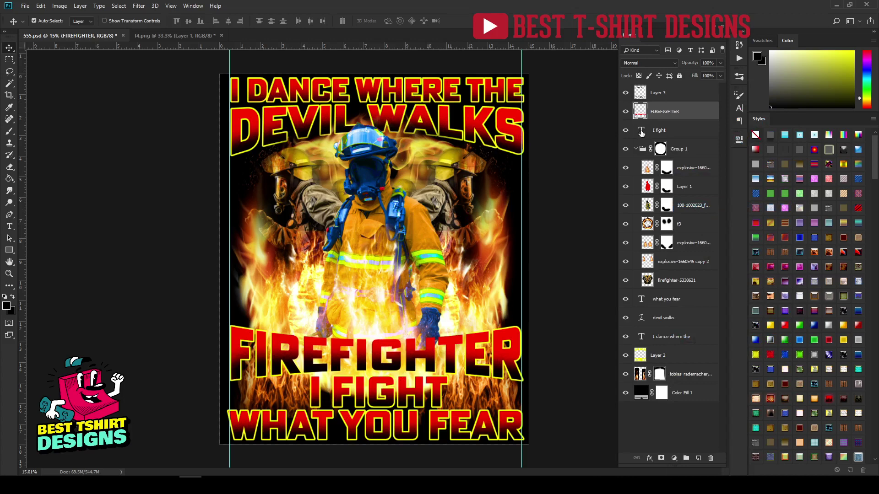
pyautogui.click(626, 112)
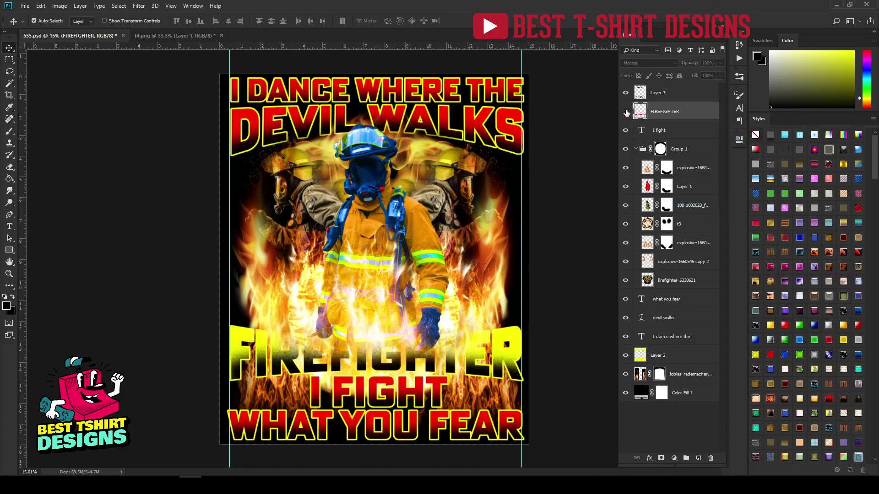
pyautogui.click(626, 112)
pyautogui.click(626, 112)
pyautogui.click(626, 112)
# Rasterize the remaining text layers: I fight, what you fear, devil walks and I dance where the.
pyautogui.rightClick(663, 132)
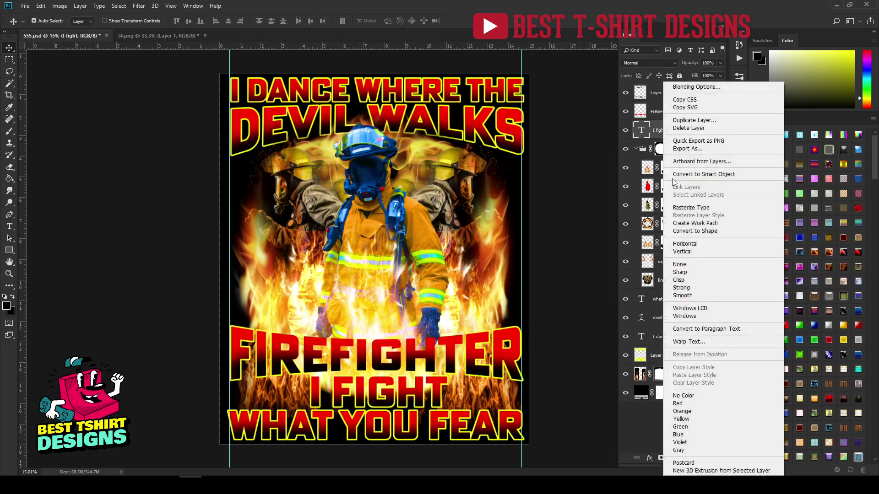
pyautogui.click(693, 209)
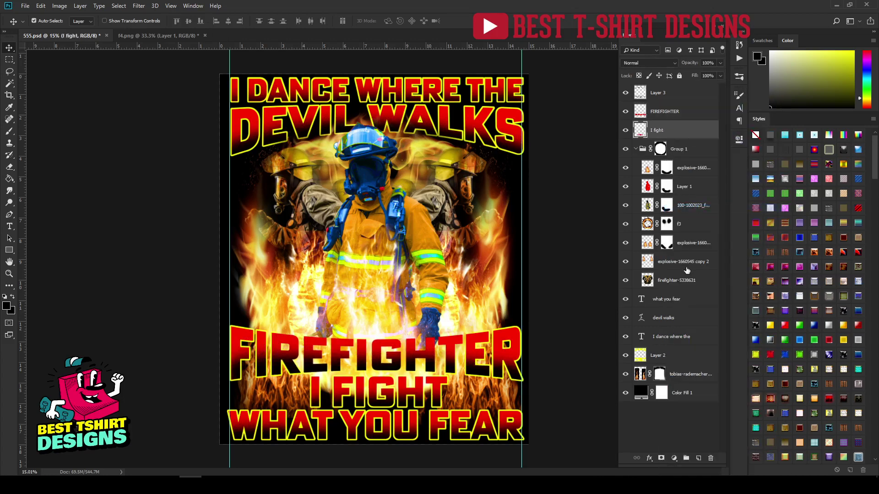
pyautogui.click(667, 301)
pyautogui.keyDown('ctrl'); pyautogui.click(666, 318); pyautogui.keyUp('ctrl')
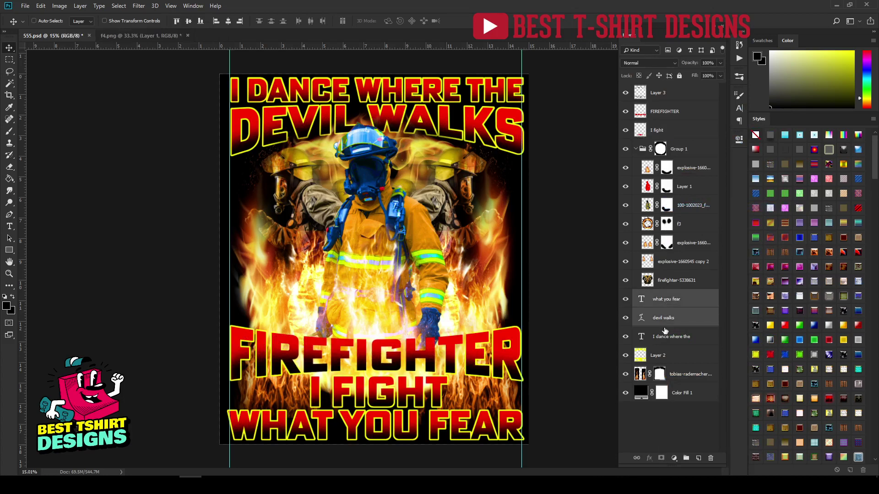
pyautogui.keyDown('ctrl'); pyautogui.click(664, 338); pyautogui.keyUp('ctrl')
pyautogui.rightClick(664, 337)
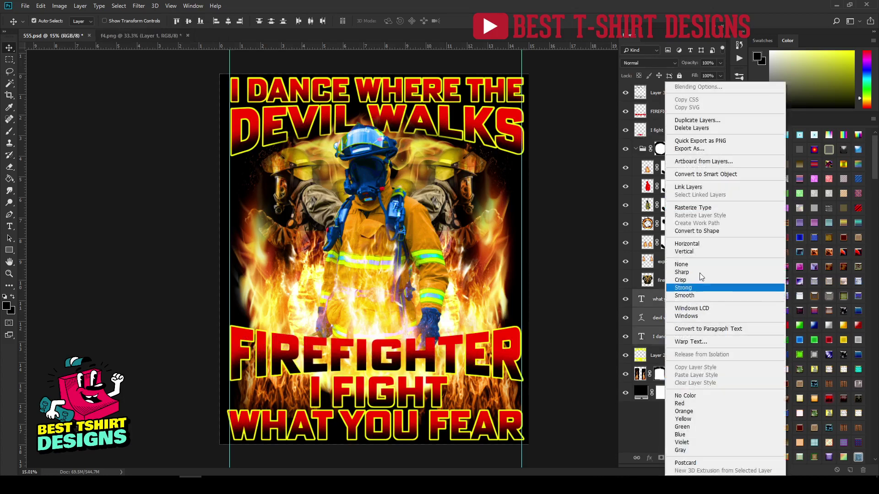
pyautogui.click(693, 208)
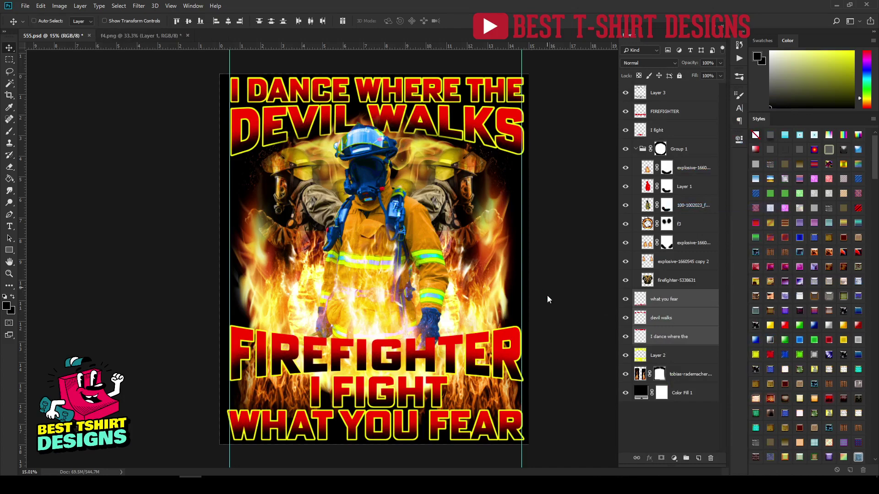
# Save the rasterized version as a separate Photoshop file named 5552, with Maximize Compatibility on.
pyautogui.hotkey('ctrl', 'shift', 's')
pyautogui.press('Return')
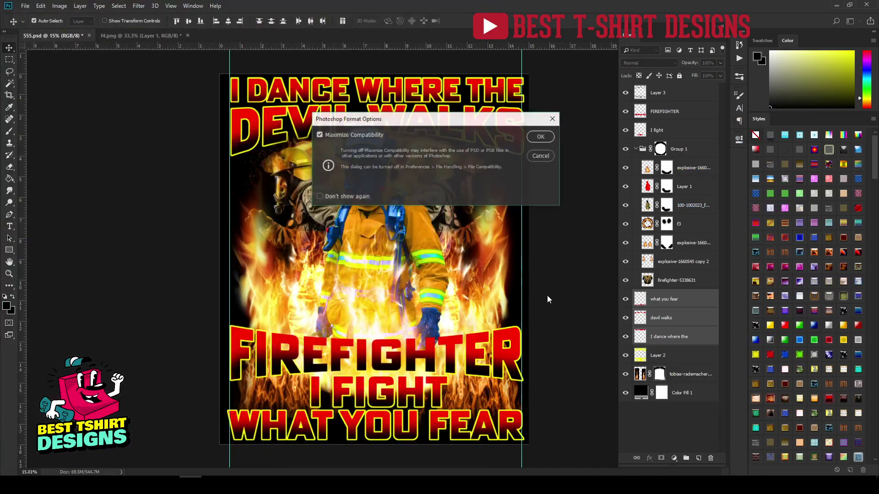
pyautogui.press('Return')
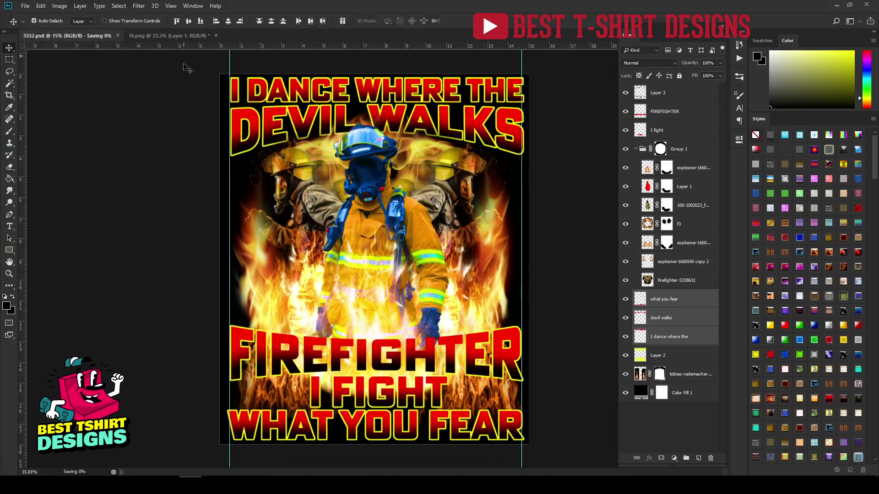
# Close f4.png without saving its changes, and close 5552.psd.
pyautogui.click(219, 36)
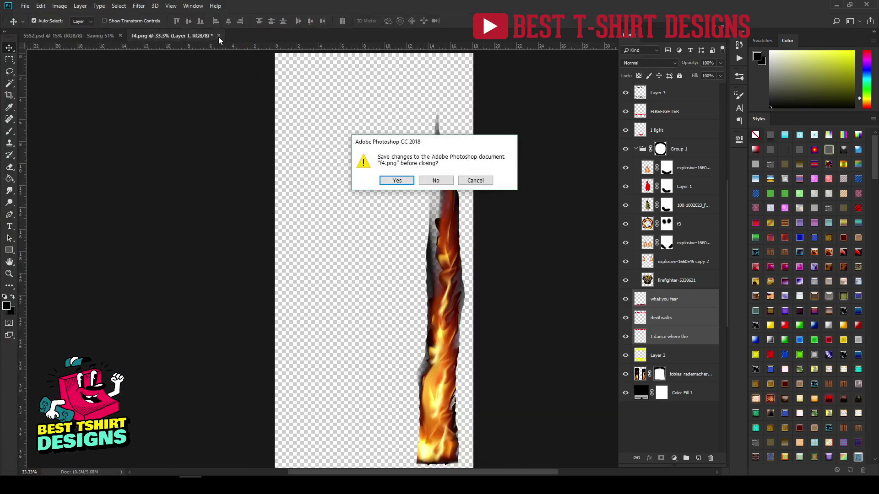
pyautogui.click(434, 180)
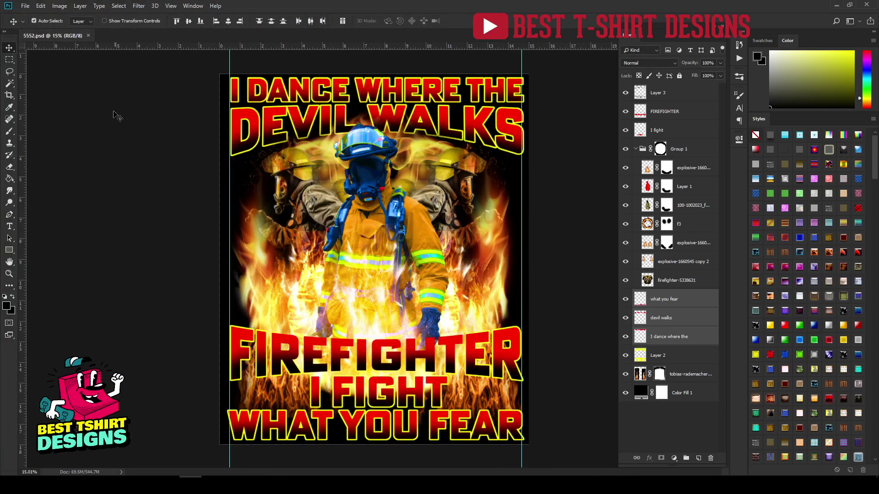
pyautogui.click(88, 35)
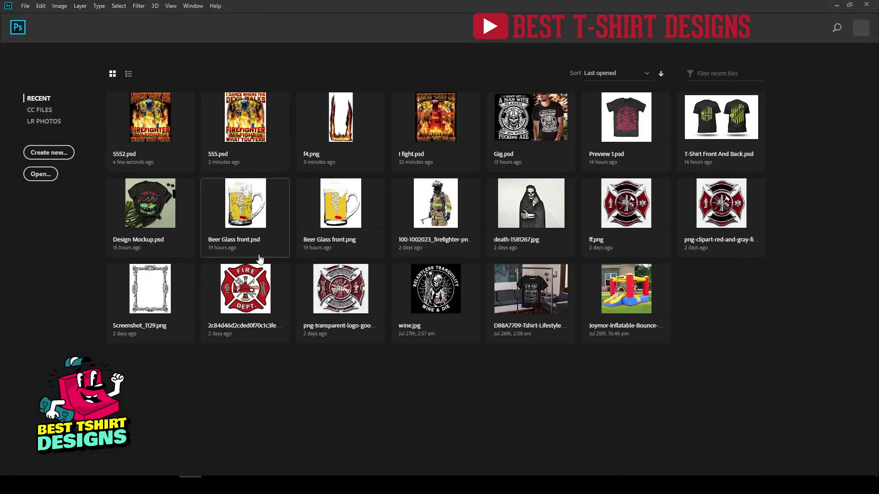
# Open the recent mockup Preview 1.psd and replace the Deathly Kinky smart object's contents with the 555 PNG from 6. Firefighter's New folder.
pyautogui.click(615, 135)
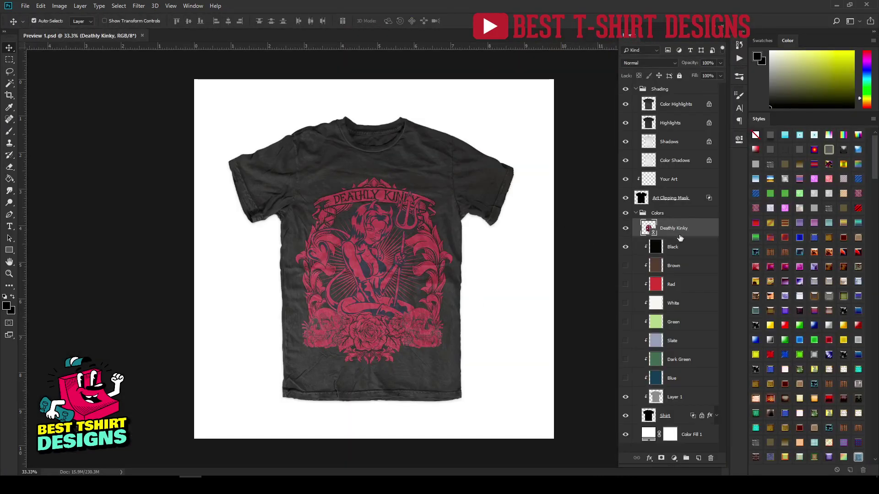
pyautogui.rightClick(684, 229)
pyautogui.click(719, 228)
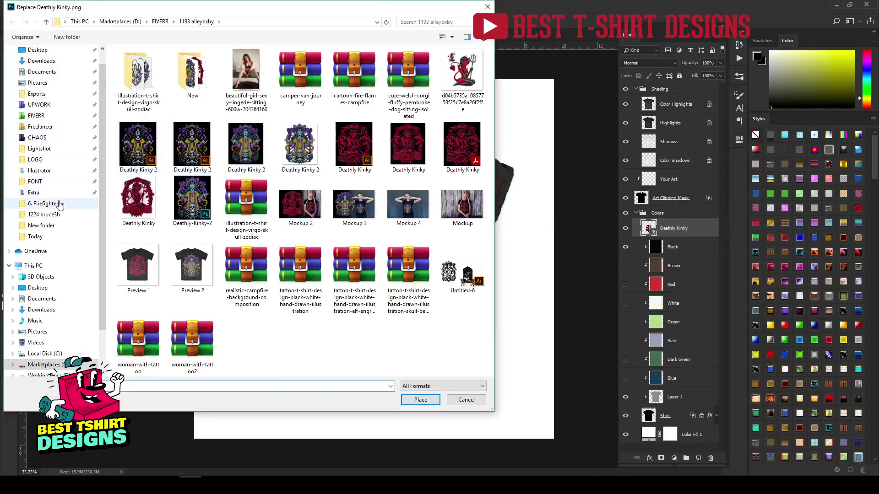
pyautogui.click(55, 203)
pyautogui.doubleClick(144, 86)
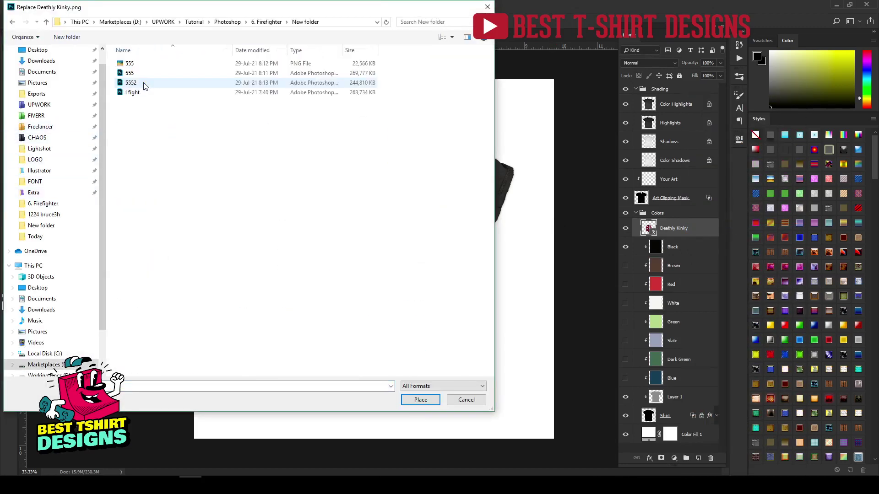
pyautogui.doubleClick(136, 61)
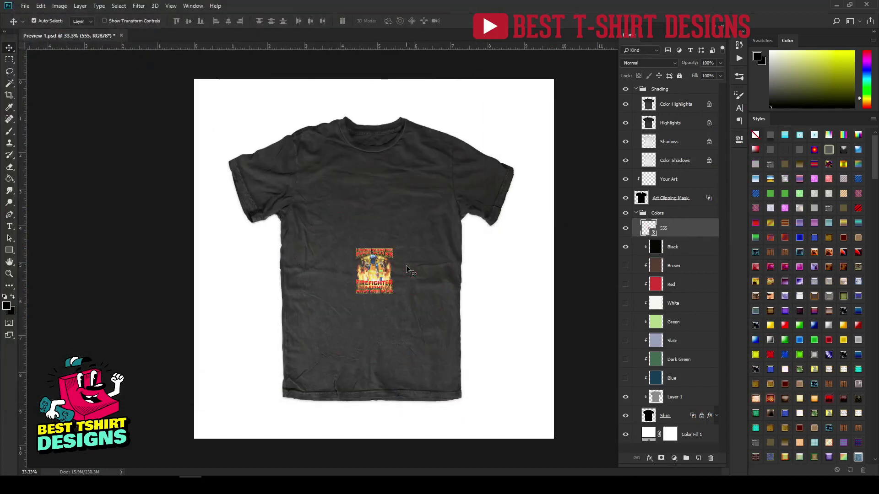
# Scale the 555 artwork to about 27.3% and nudge it slightly to centre it on the front of the shirt.
pyautogui.hotkey('ctrl', 't')
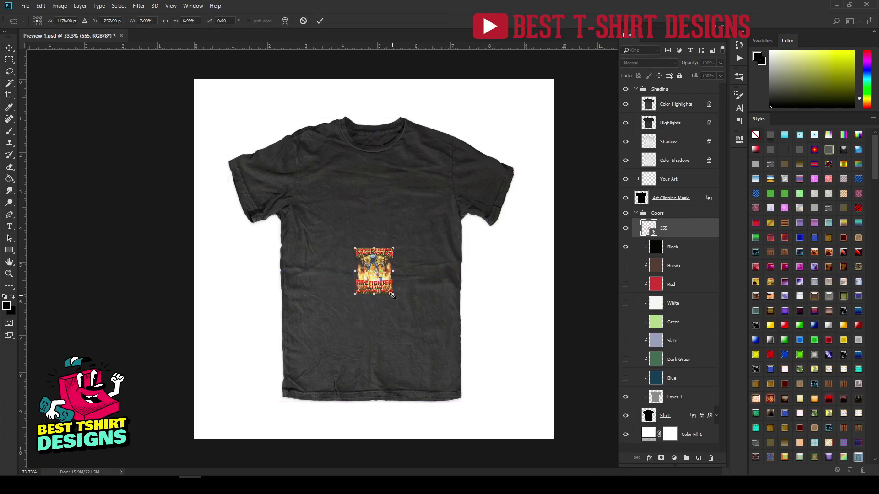
pyautogui.moveTo(393, 295); pyautogui.dragTo(439, 370)
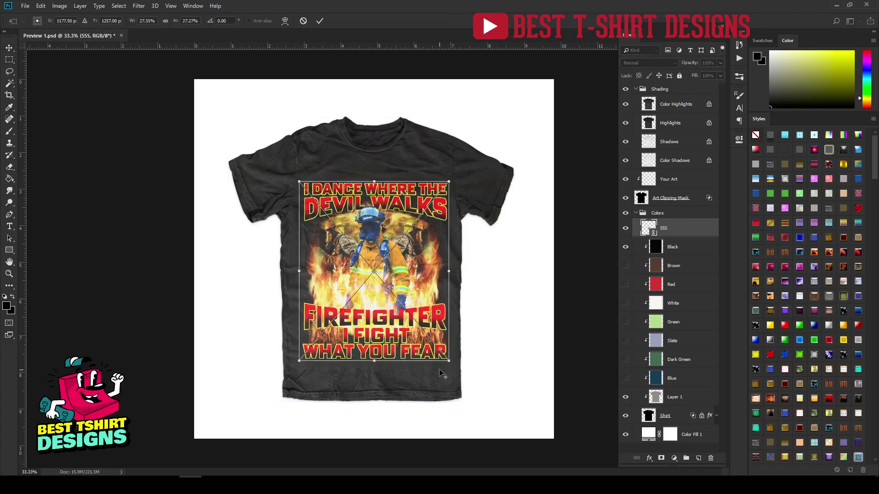
pyautogui.hotkey('shift', 'Left')
pyautogui.hotkey('shift', 'Left')
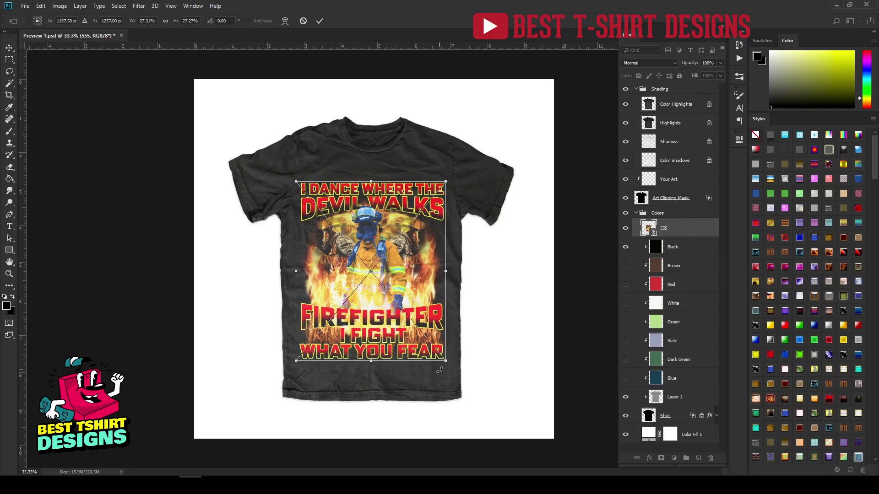
pyautogui.hotkey('shift', 'Right')
pyautogui.press('Return')
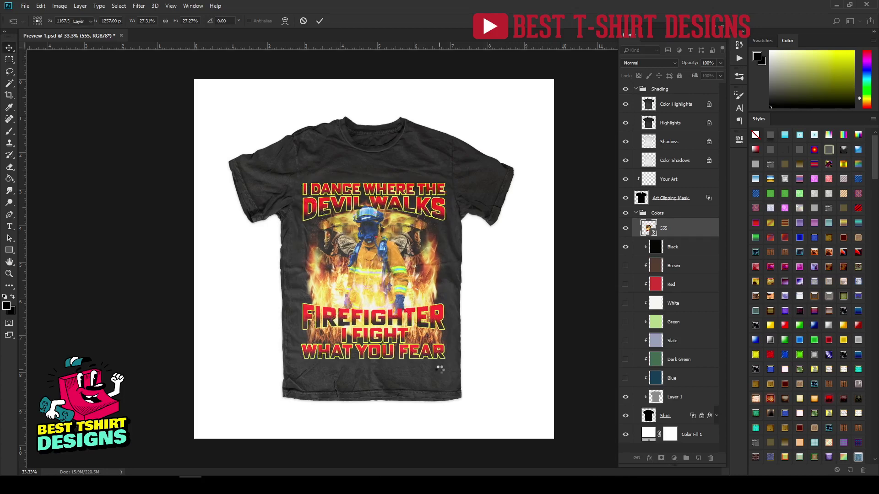
# Examine the firefighter artwork on the black T-shirt mockup, first as a whole and then close up.
pyautogui.keyDown('ctrl'); pyautogui.click(440, 370); pyautogui.keyUp('ctrl')
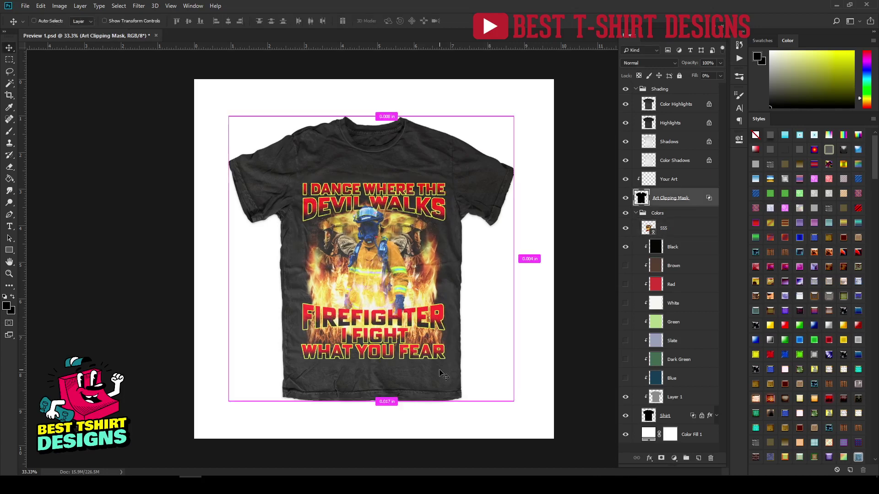
pyautogui.hotkey('ctrl', '0')
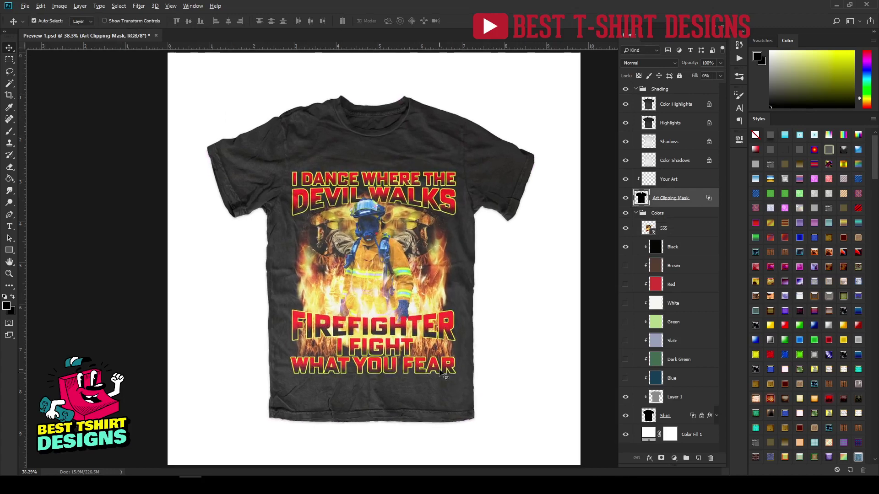
pyautogui.scroll(4, 397, 365)
pyautogui.scroll(2, 397, 358)
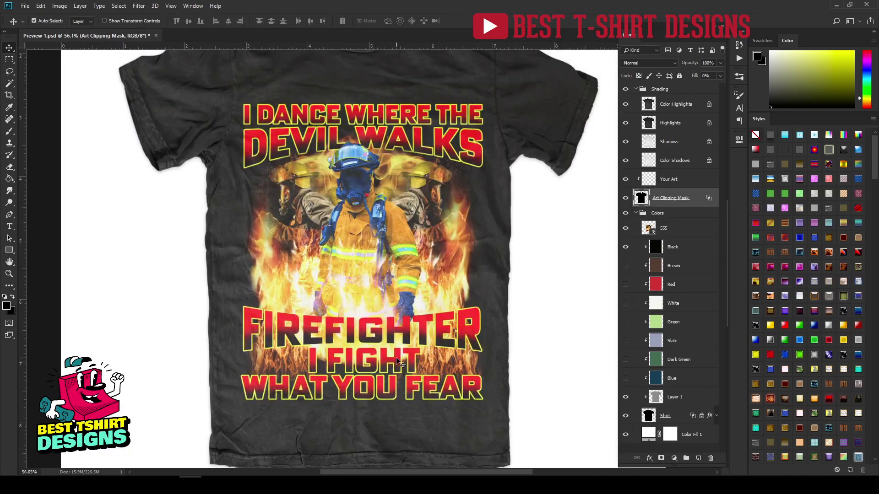
pyautogui.scroll(-1, 397, 358)
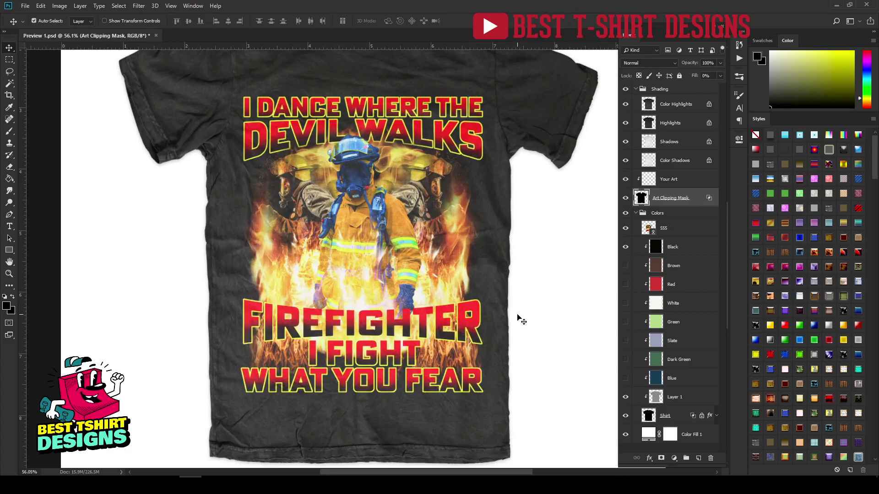
pyautogui.click(522, 320)
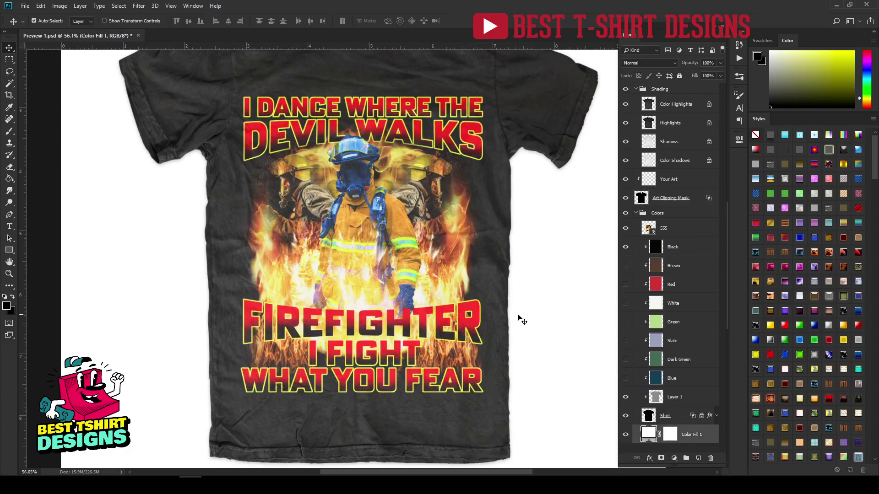